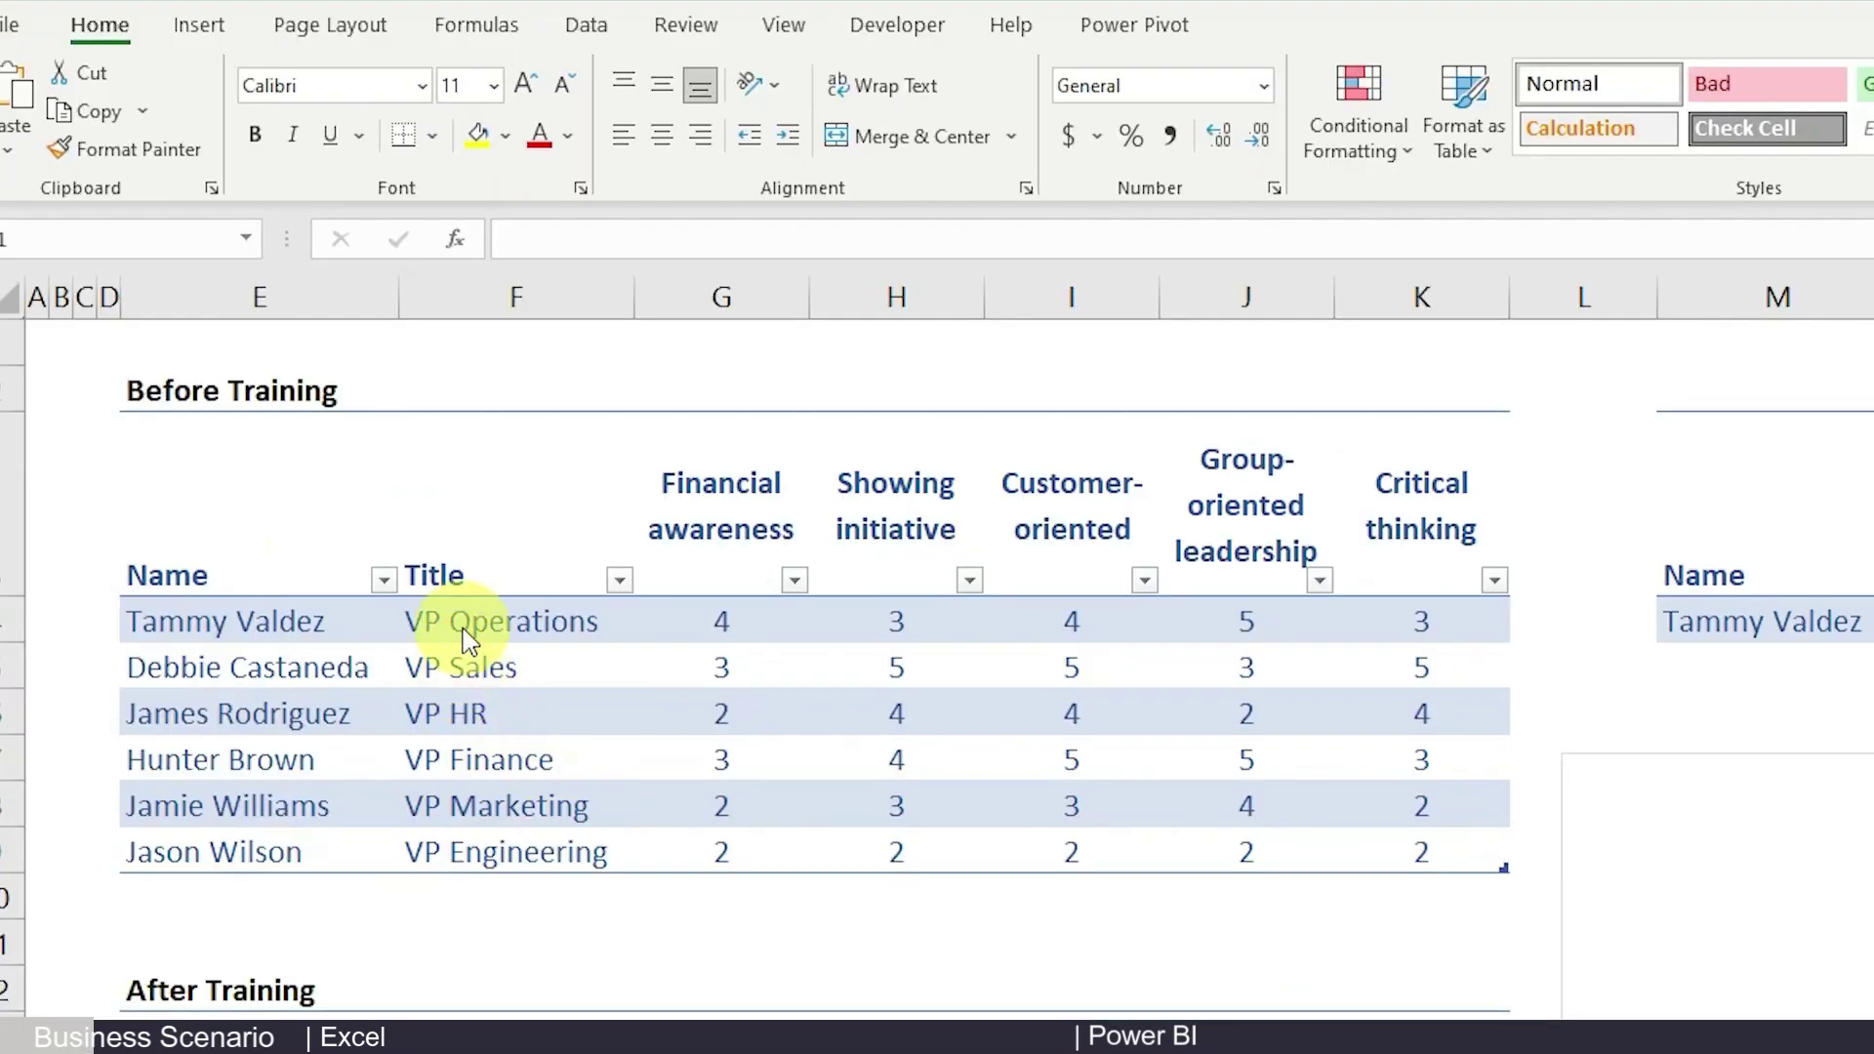
# Walk through the Before Training job titles, employee names, five competency headings and scores
pyautogui.moveTo(312, 412); pyautogui.dragTo(342, 552)
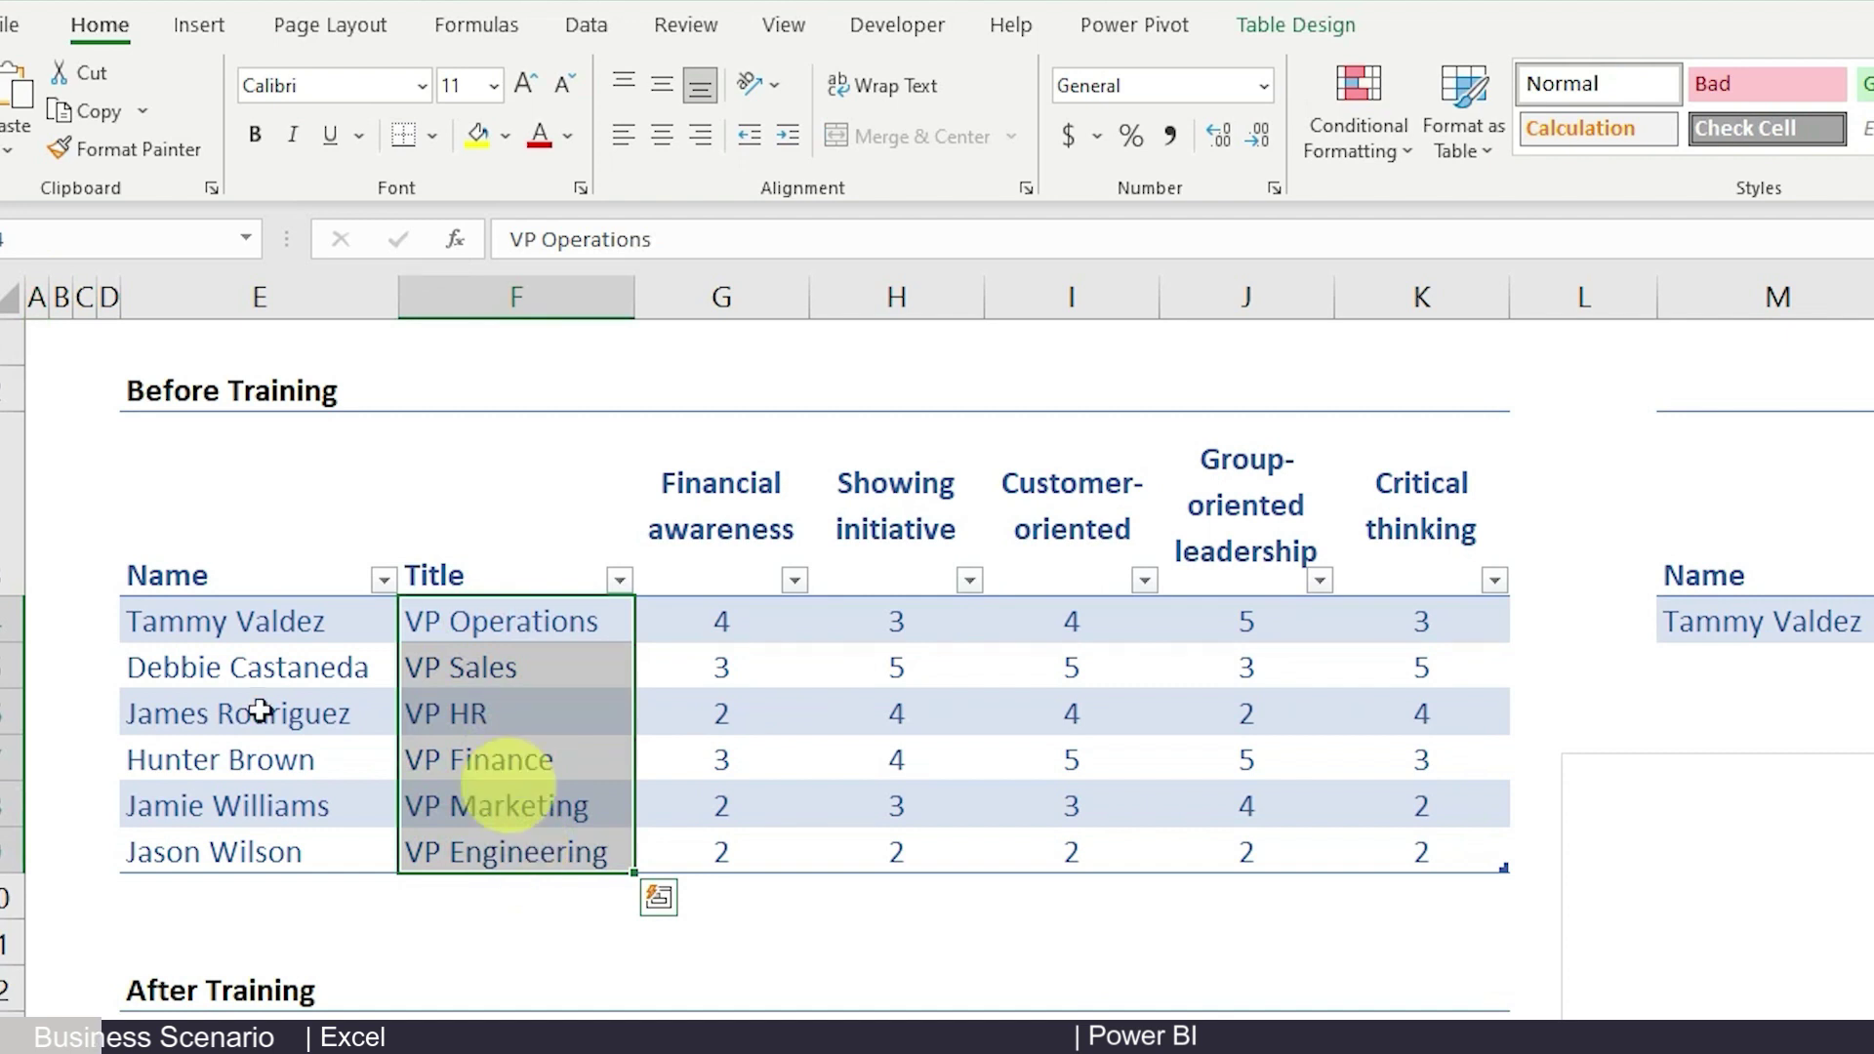
pyautogui.moveTo(246, 620); pyautogui.dragTo(277, 817)
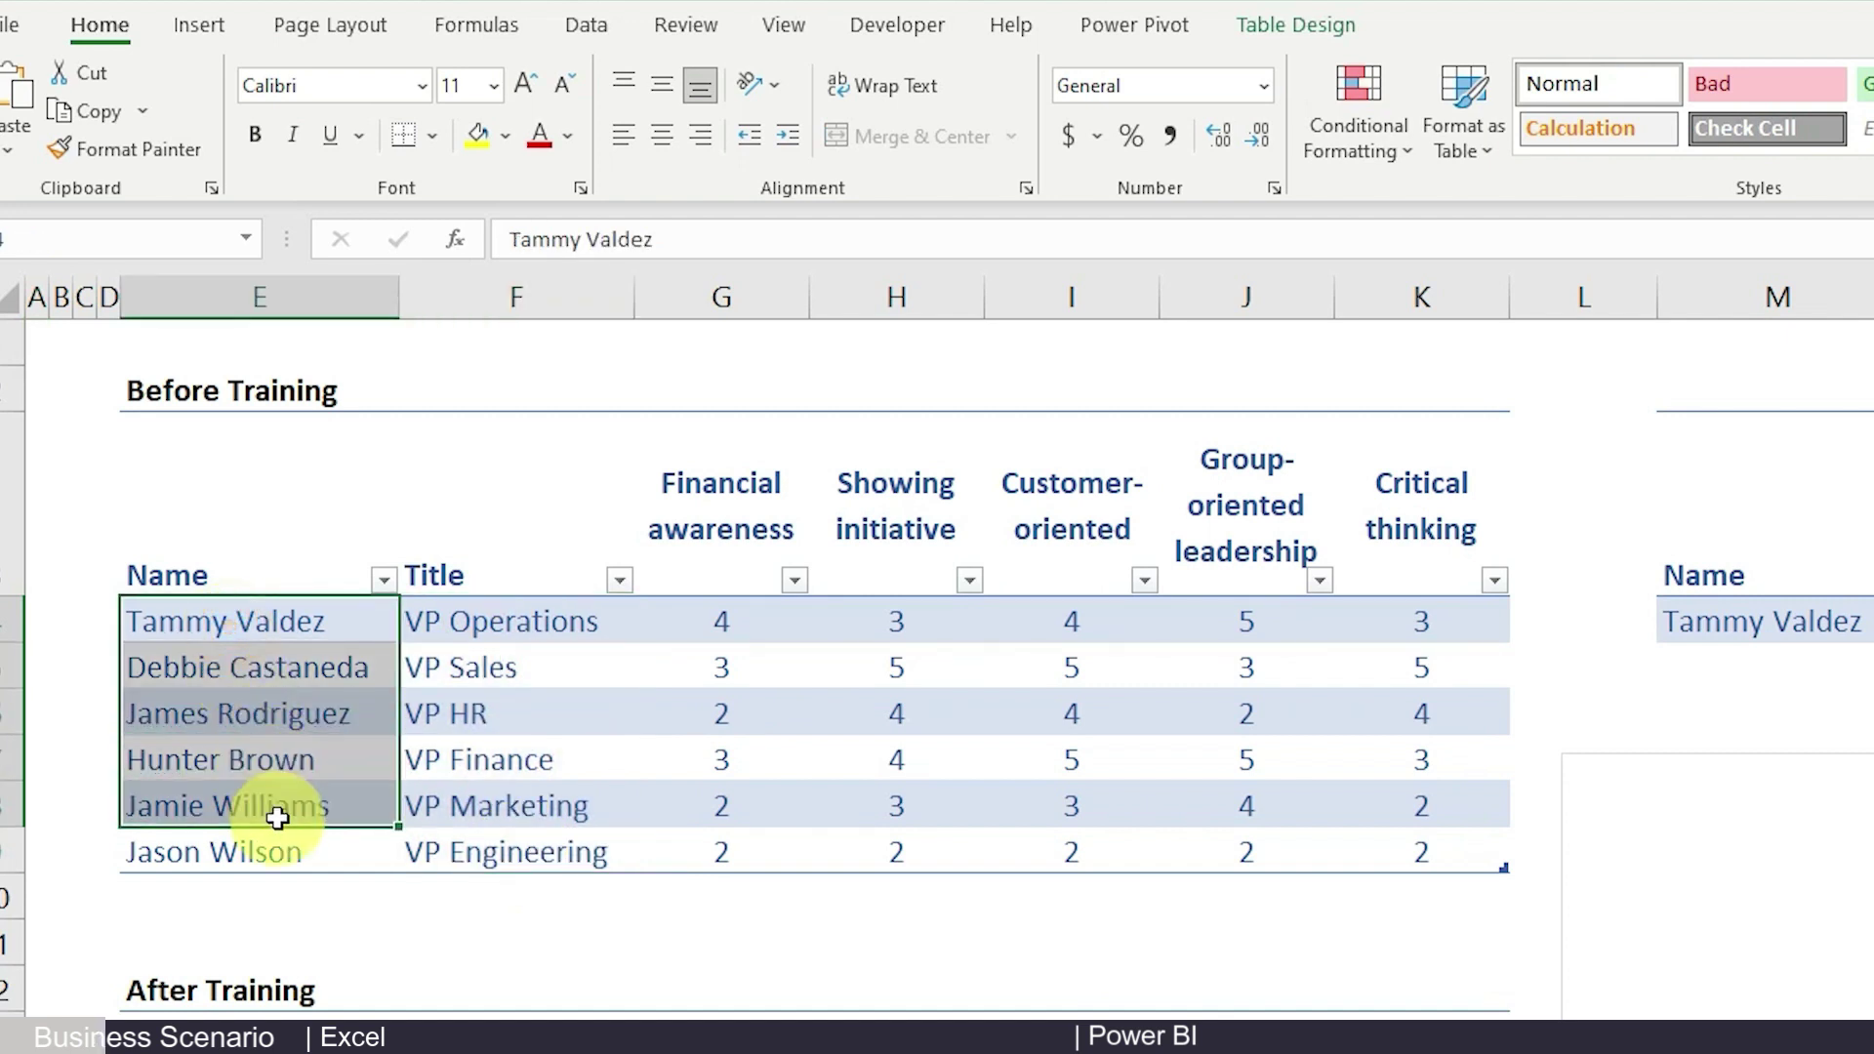
pyautogui.click(738, 500)
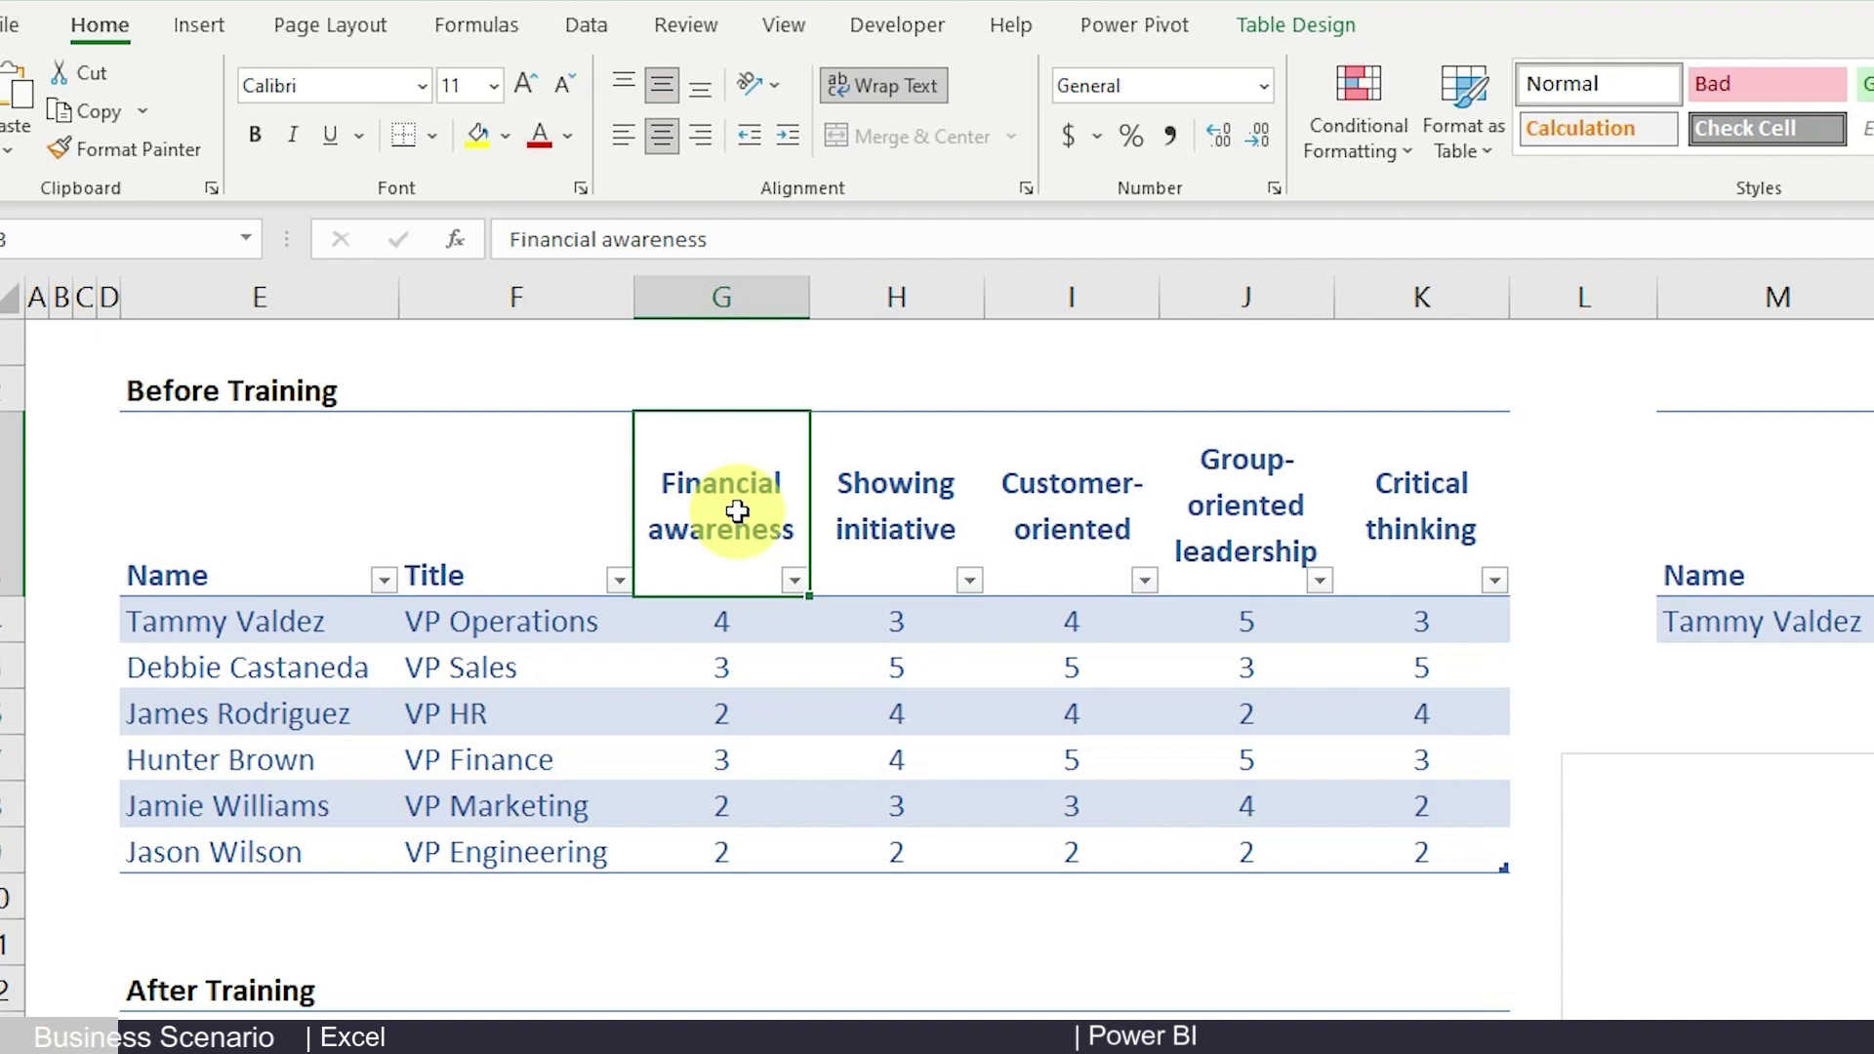
pyautogui.moveTo(726, 515); pyautogui.dragTo(1422, 522)
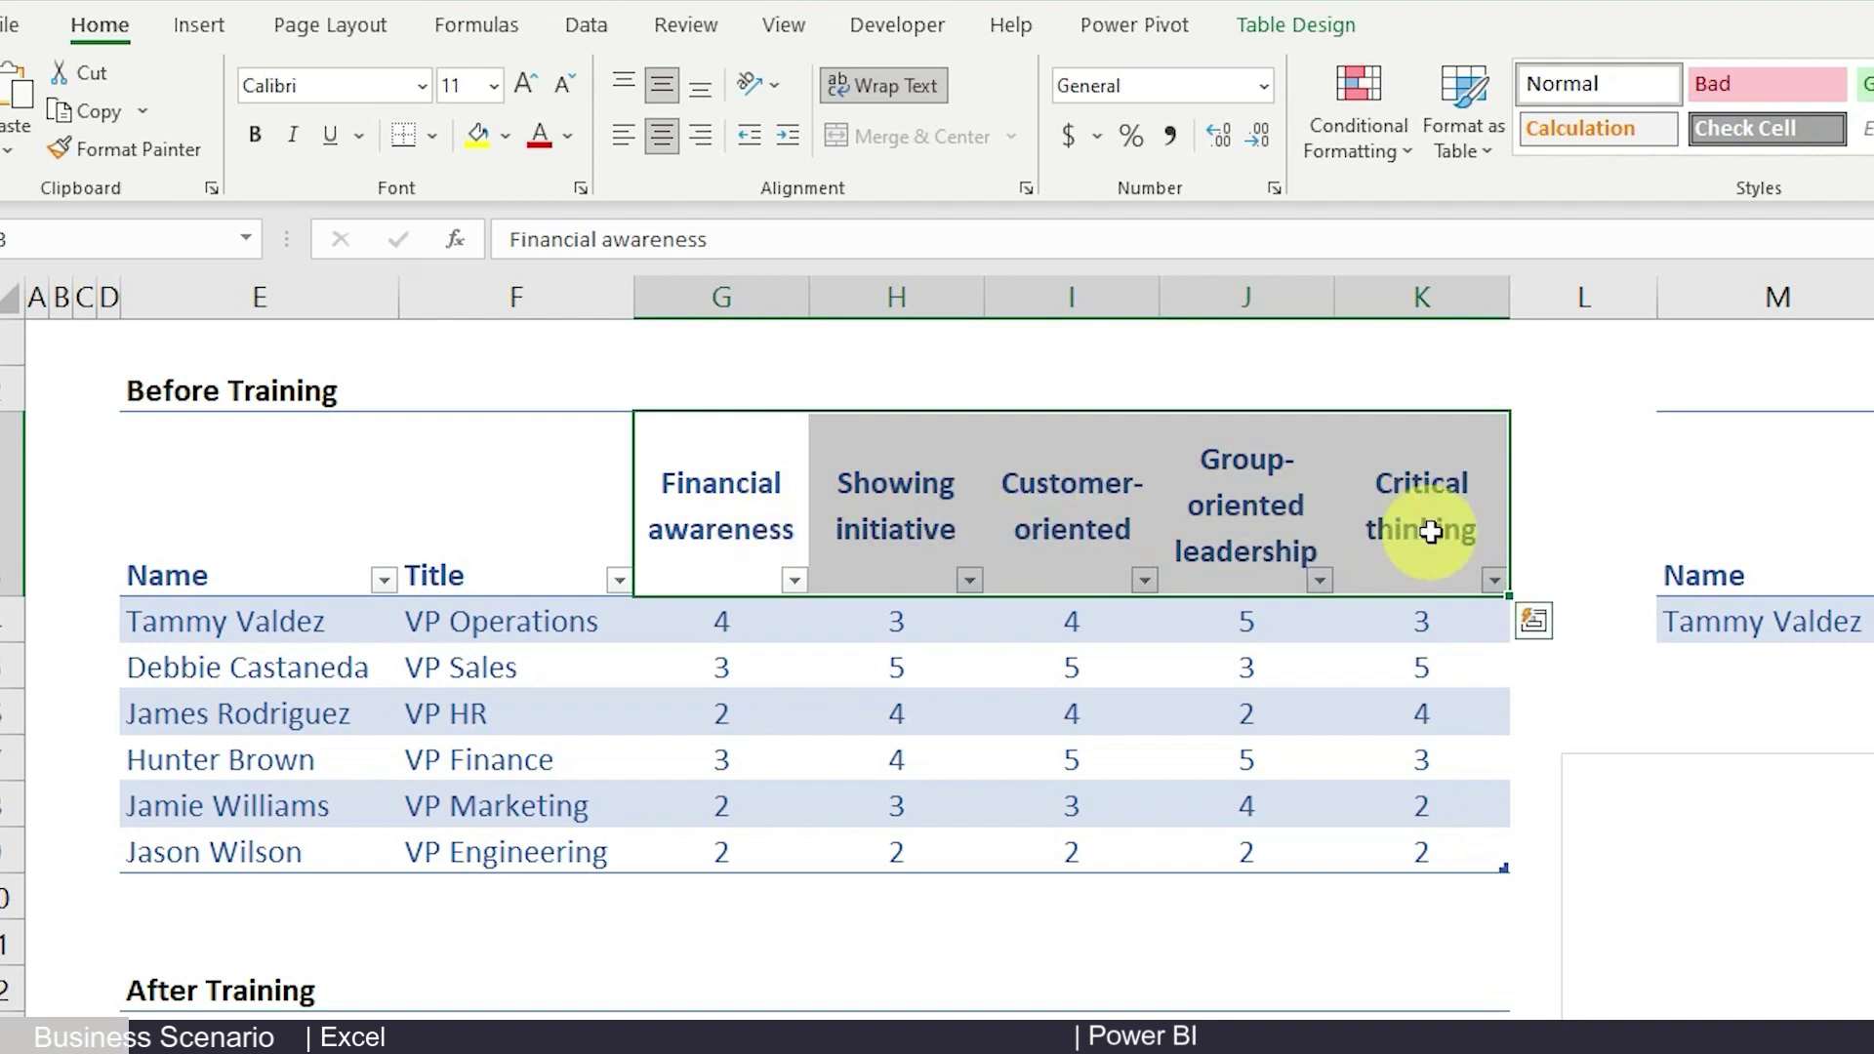
pyautogui.click(771, 495)
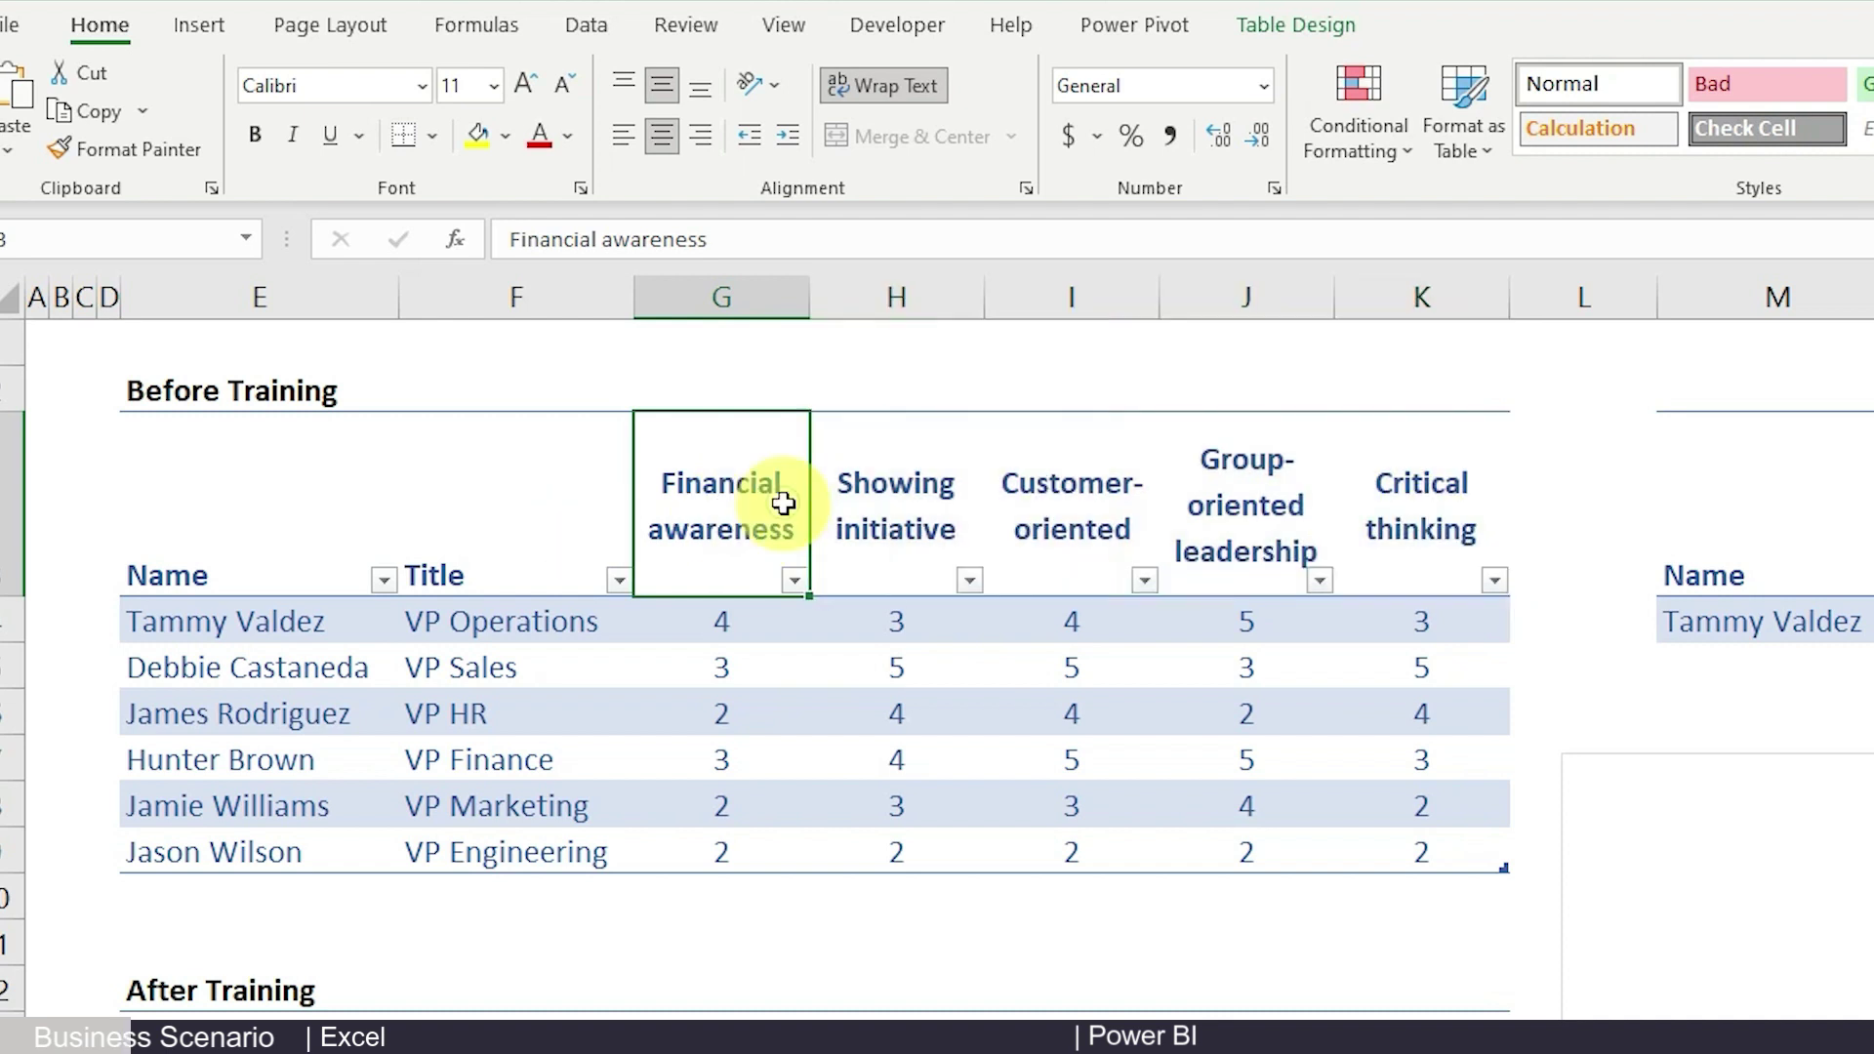
pyautogui.click(923, 503)
pyautogui.click(1100, 518)
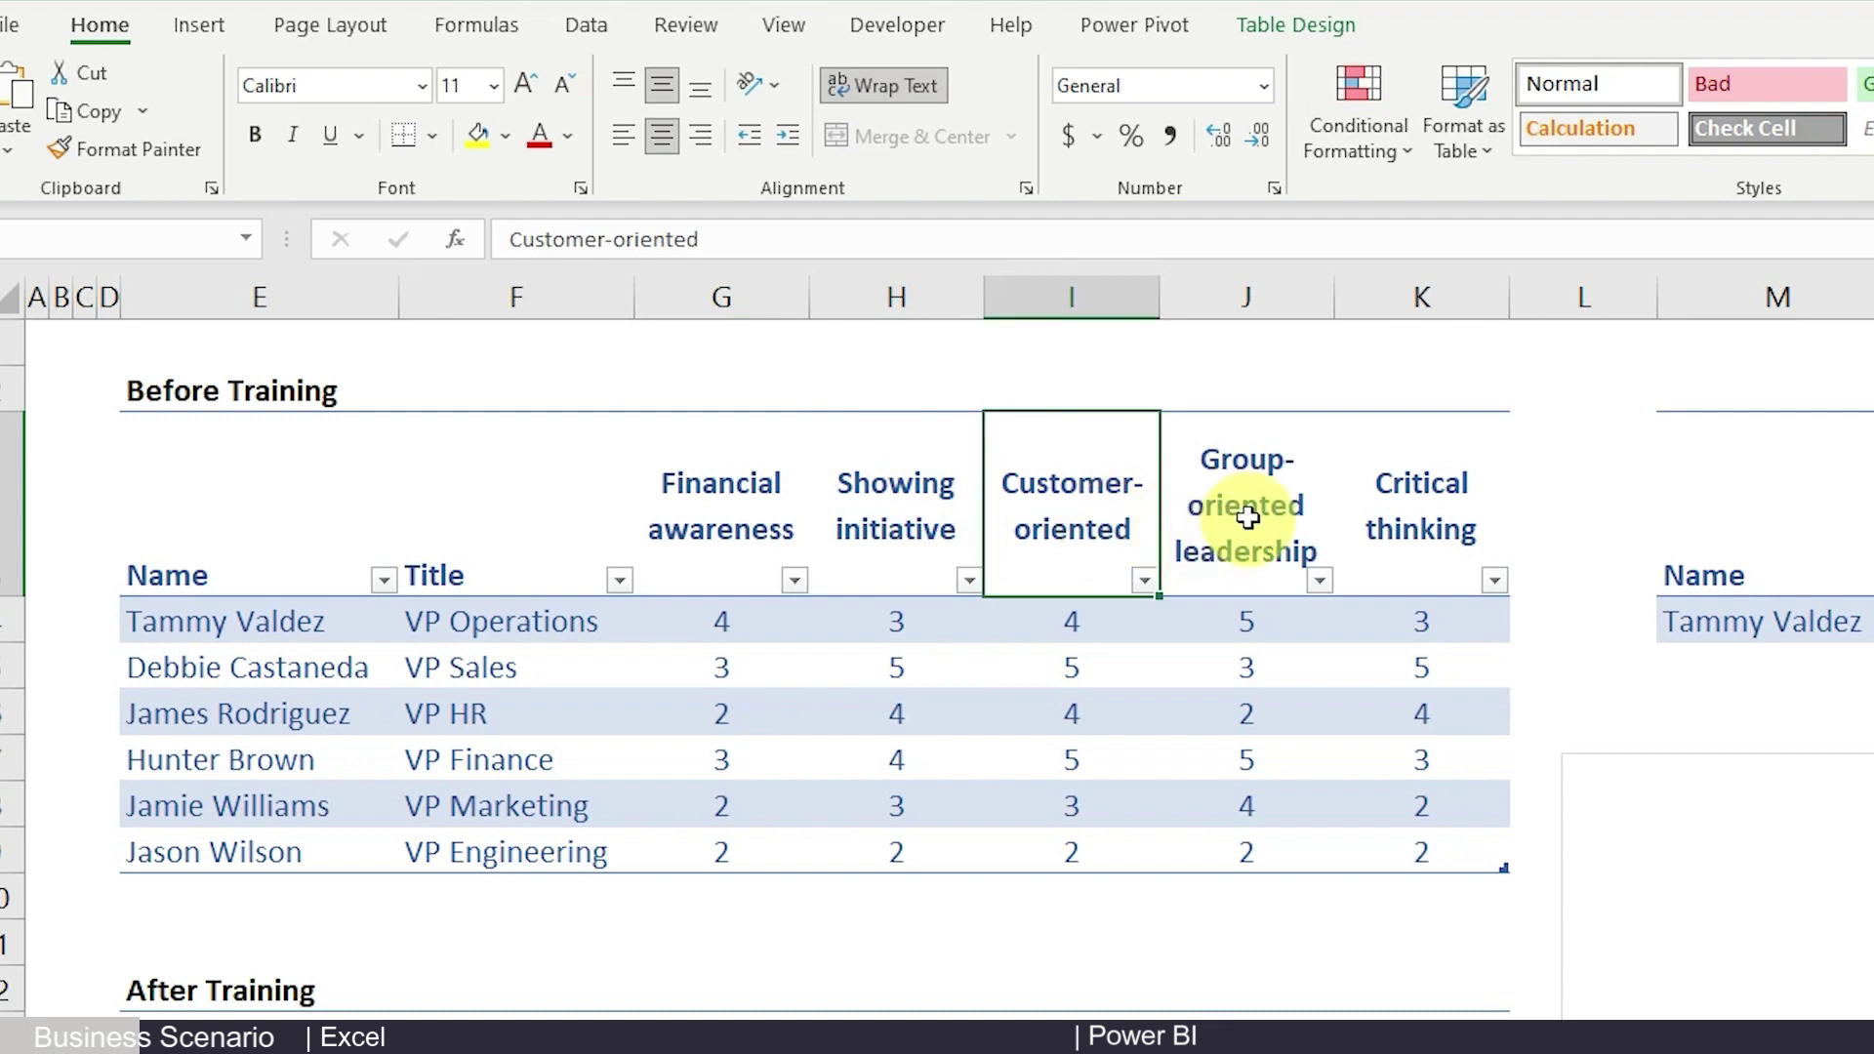
pyautogui.click(1373, 510)
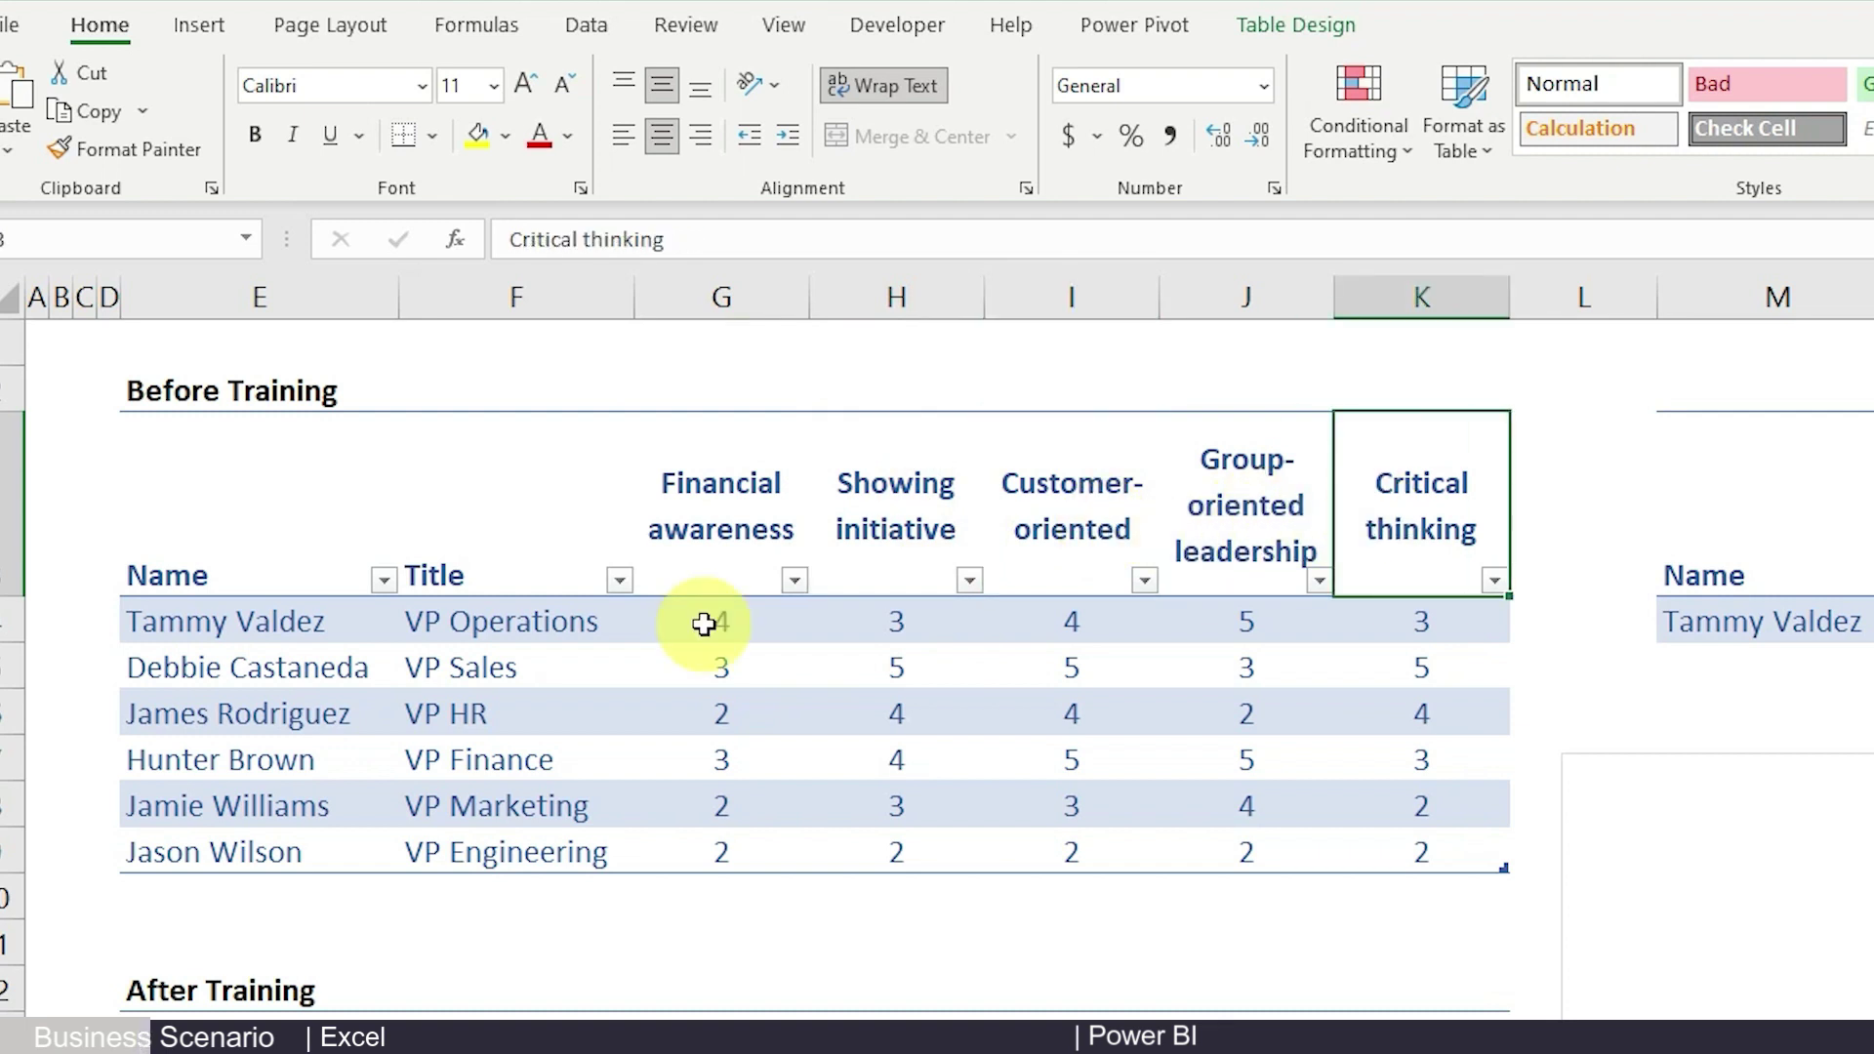
pyautogui.moveTo(704, 623)
pyautogui.mouseDown()
pyautogui.moveTo(849, 628)
pyautogui.moveTo(1435, 854)
pyautogui.mouseUp()
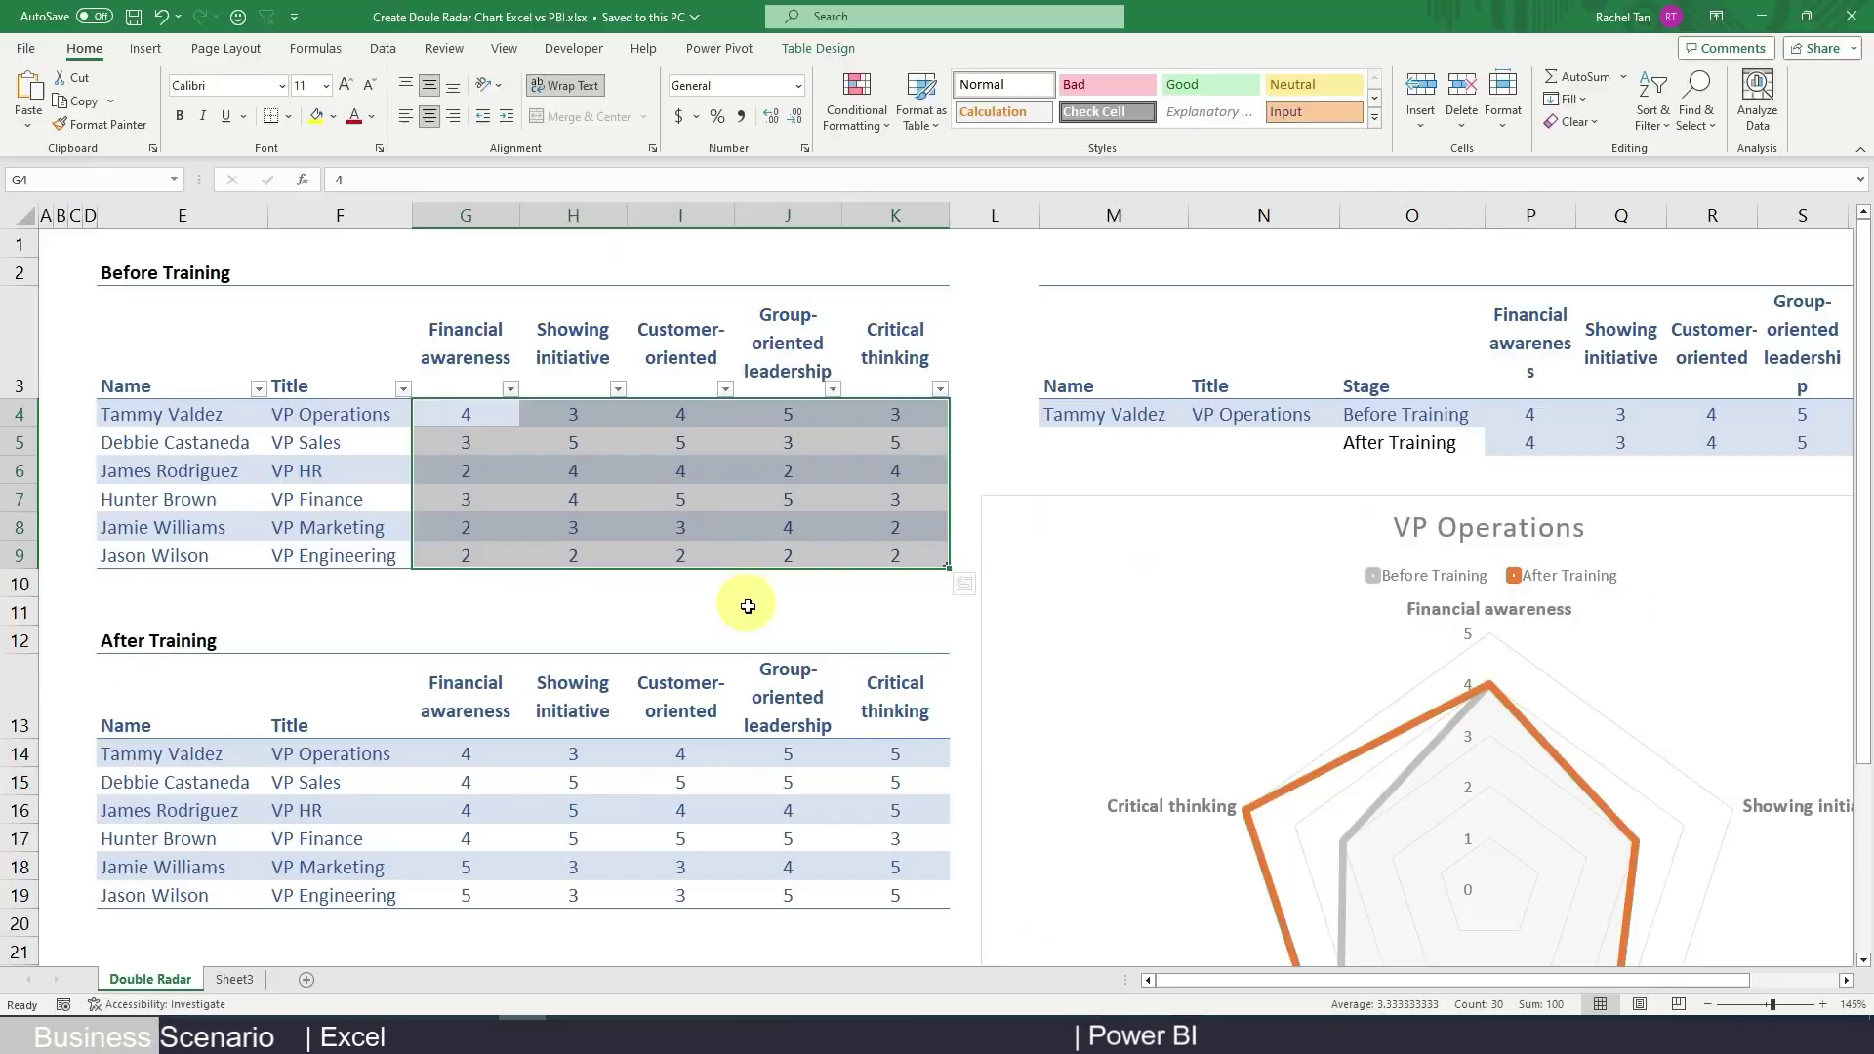
# Highlight the After Training scores, then deselect them and scroll down
pyautogui.scroll(-1, 1176, 941)
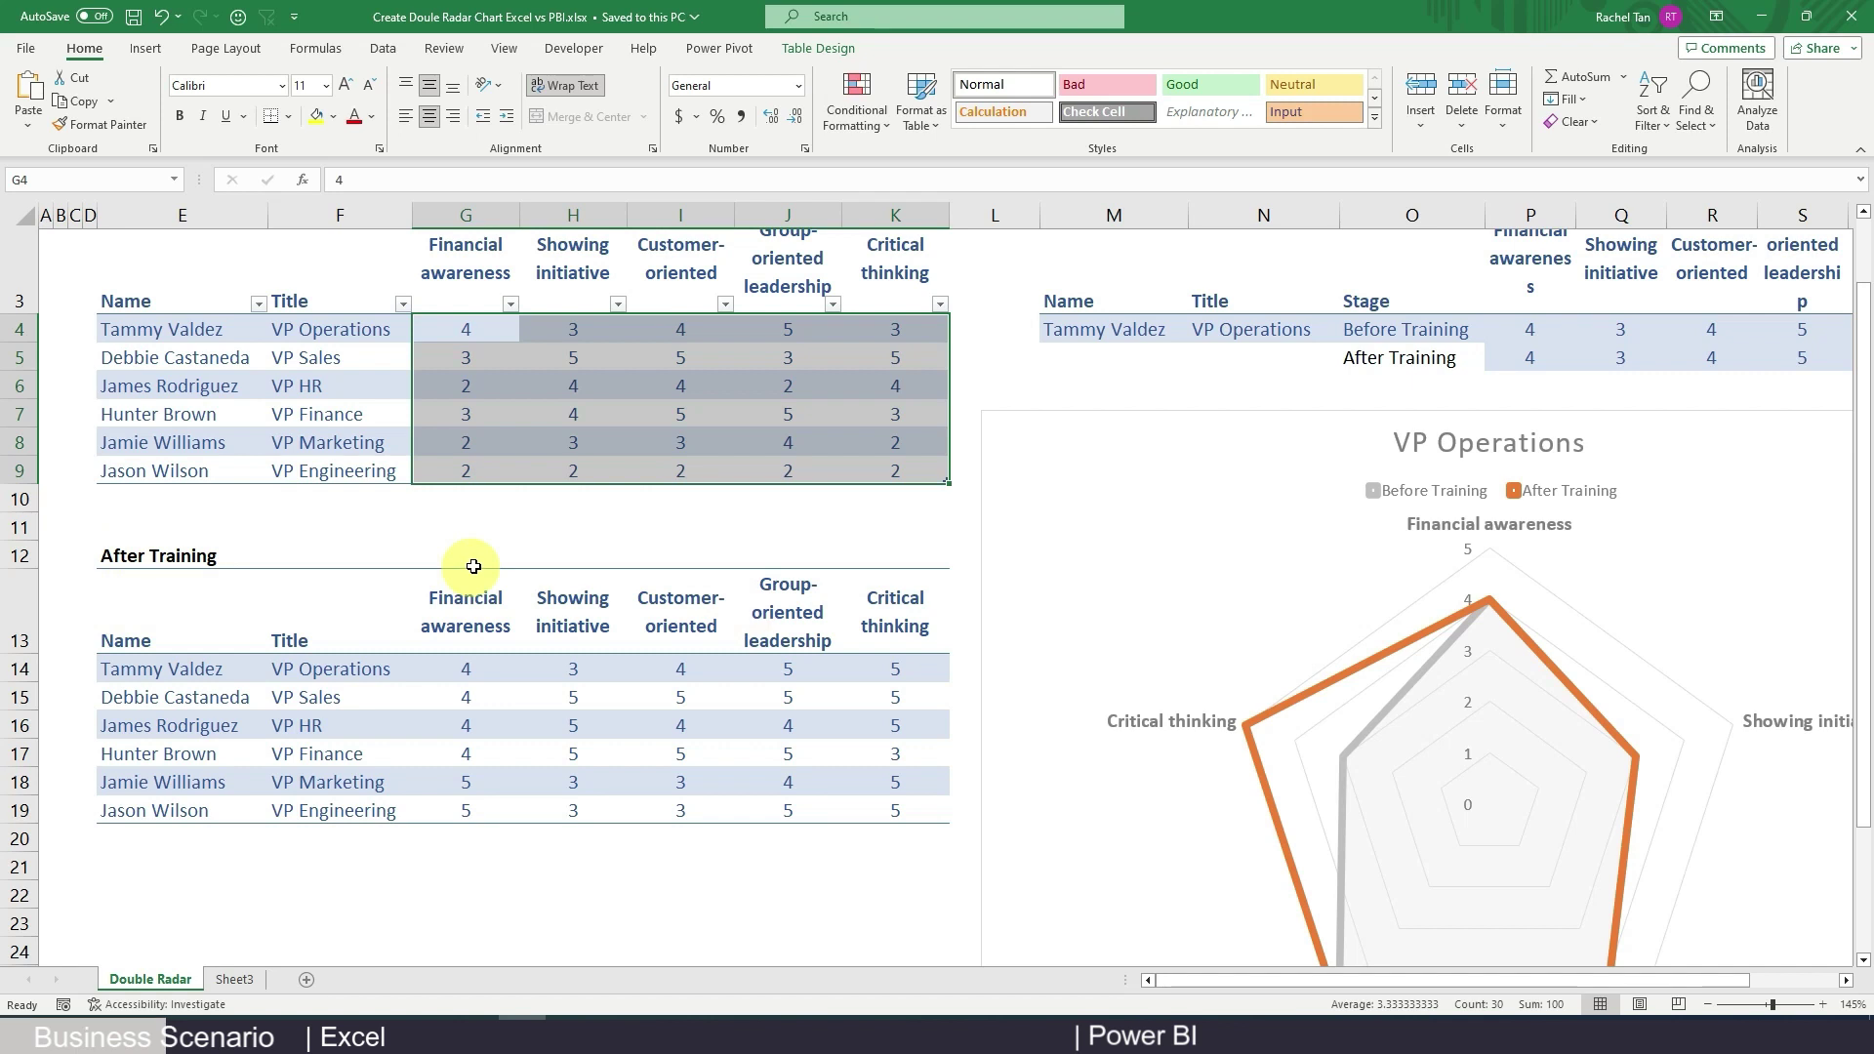
pyautogui.moveTo(469, 669); pyautogui.dragTo(903, 808)
pyautogui.scroll(1, 900, 806)
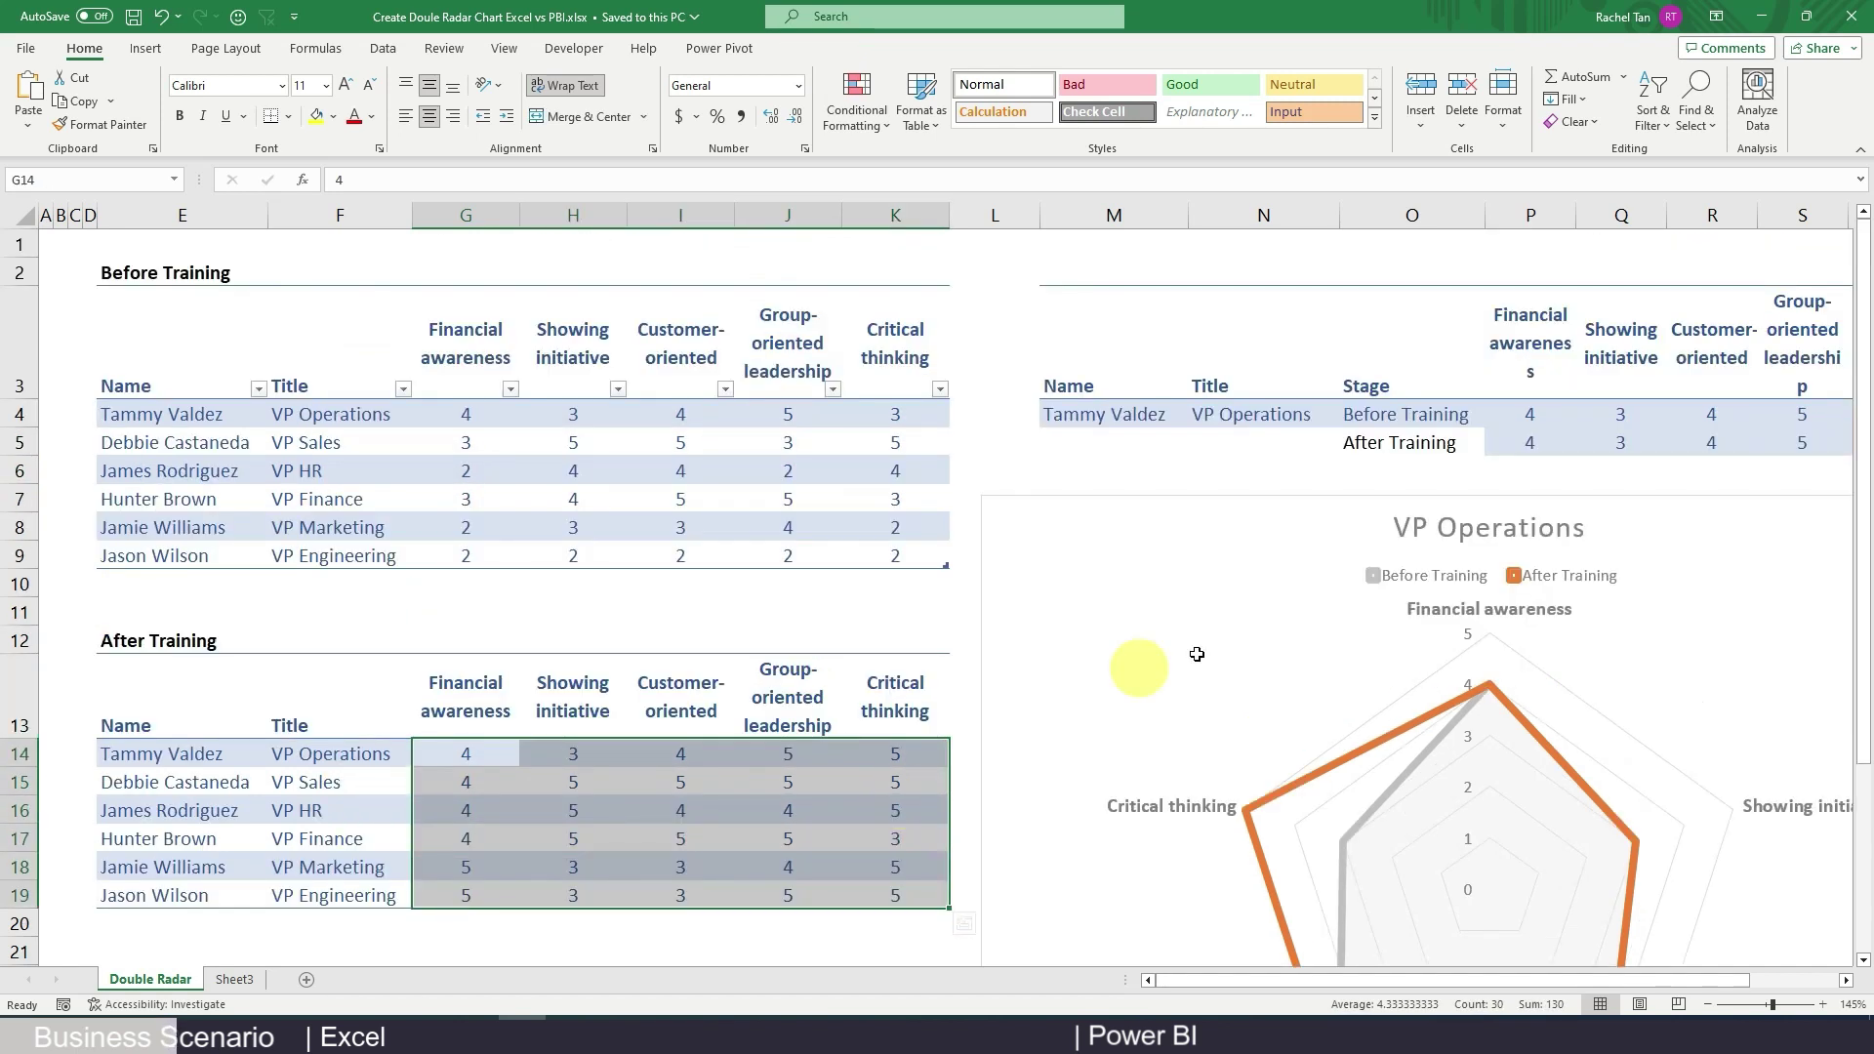
pyautogui.click(895, 611)
pyautogui.scroll(-2, 1042, 662)
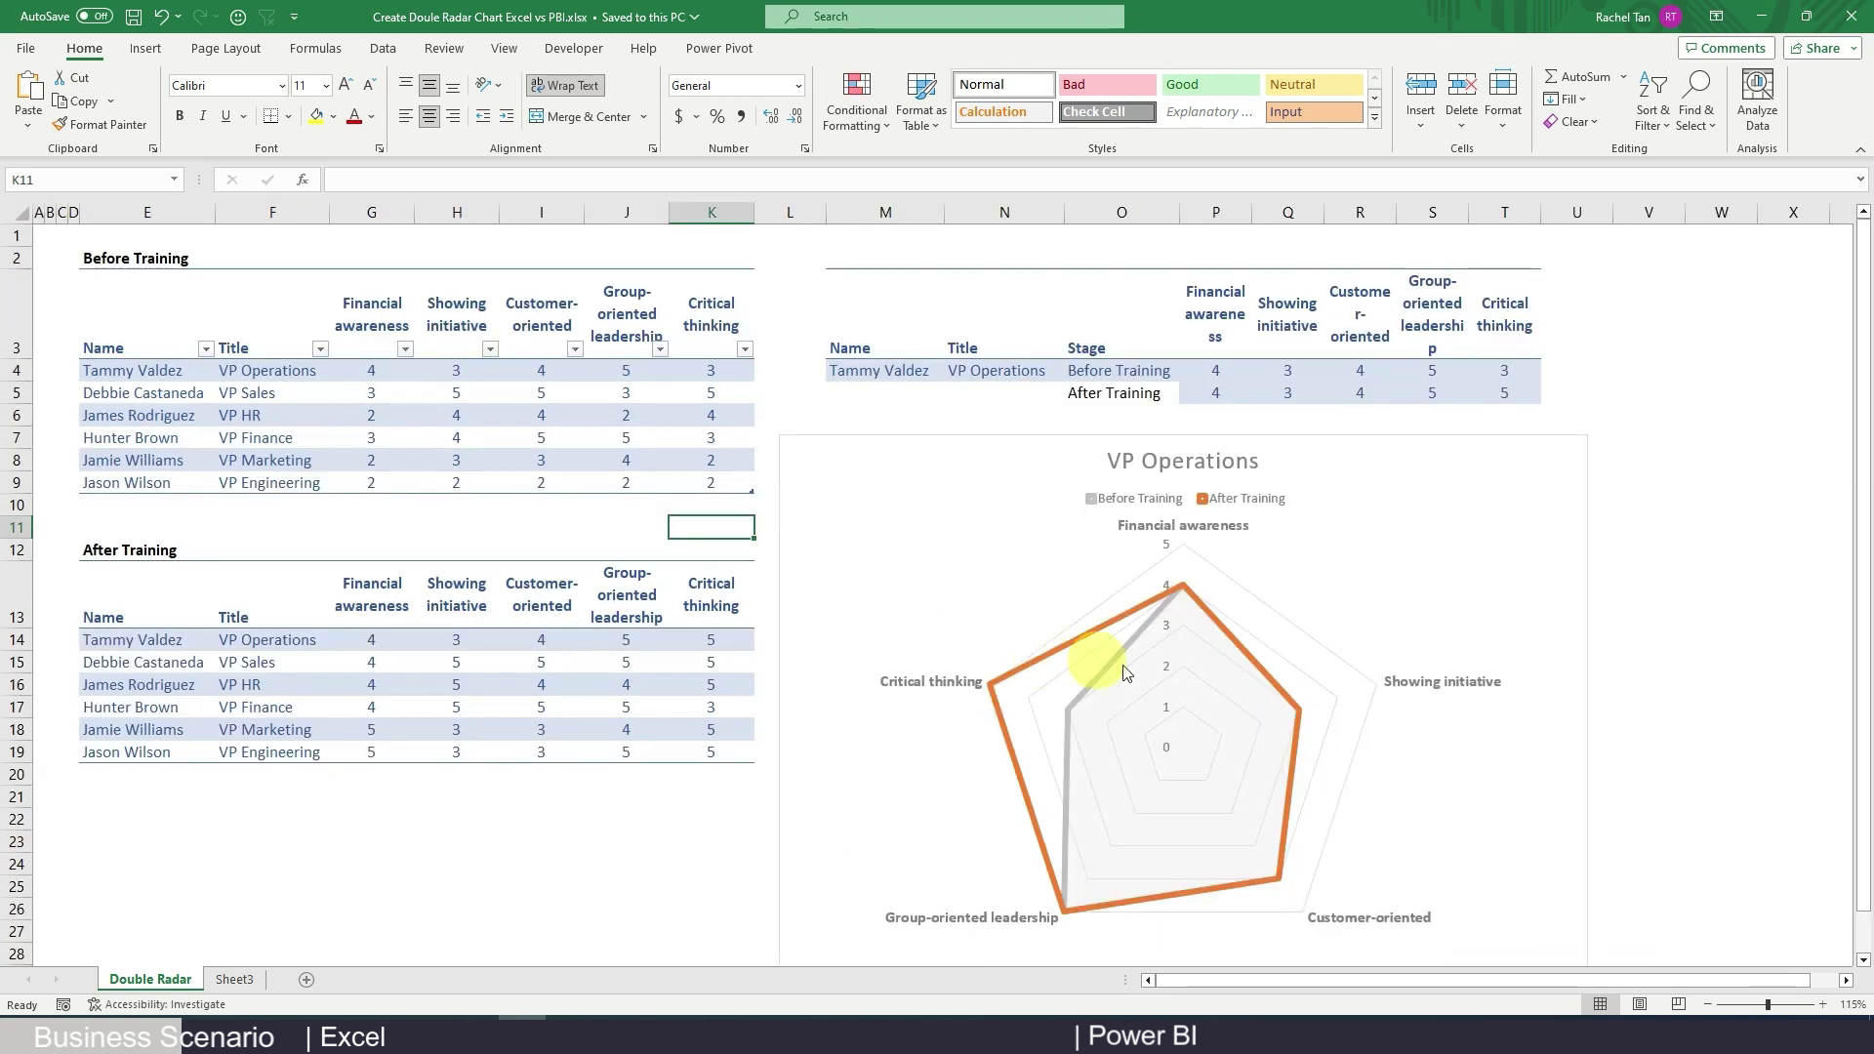
pyautogui.scroll(-1, 1390, 729)
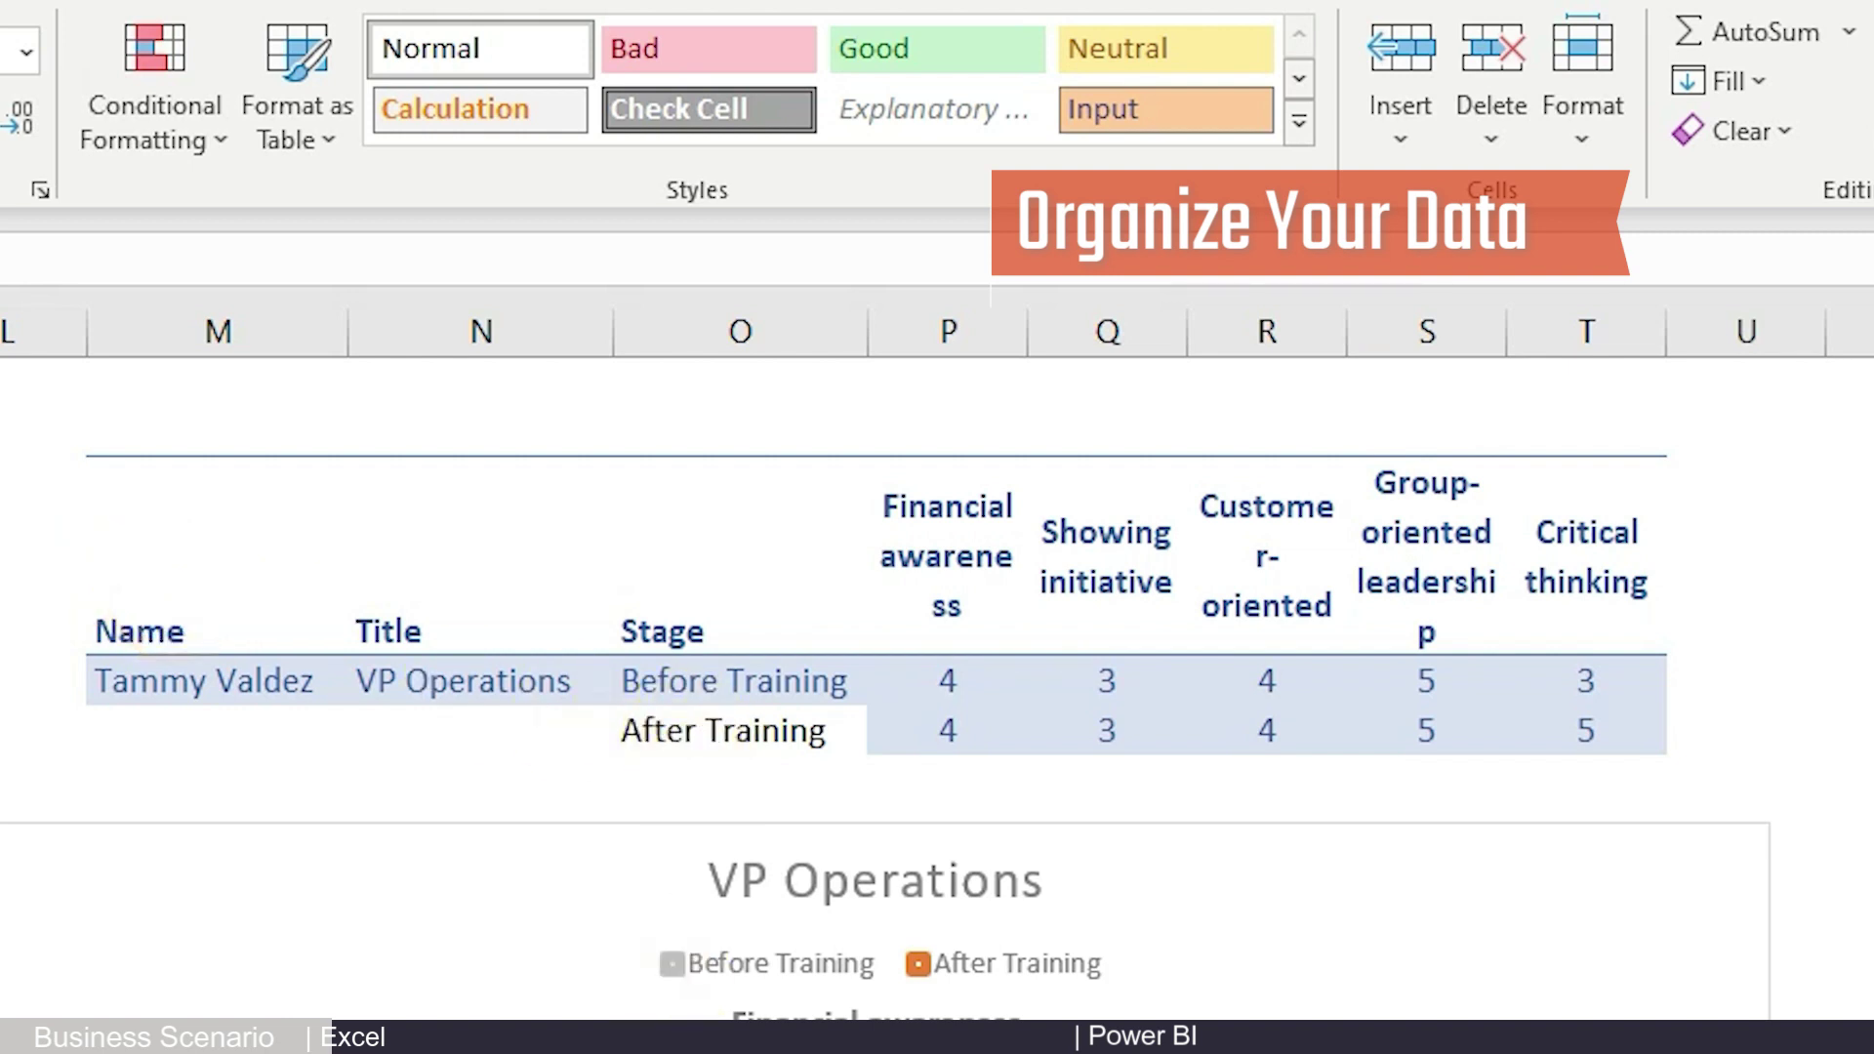
# Go over the VP Operations Name, Stage and score columns, then select the entire table
pyautogui.click(175, 578)
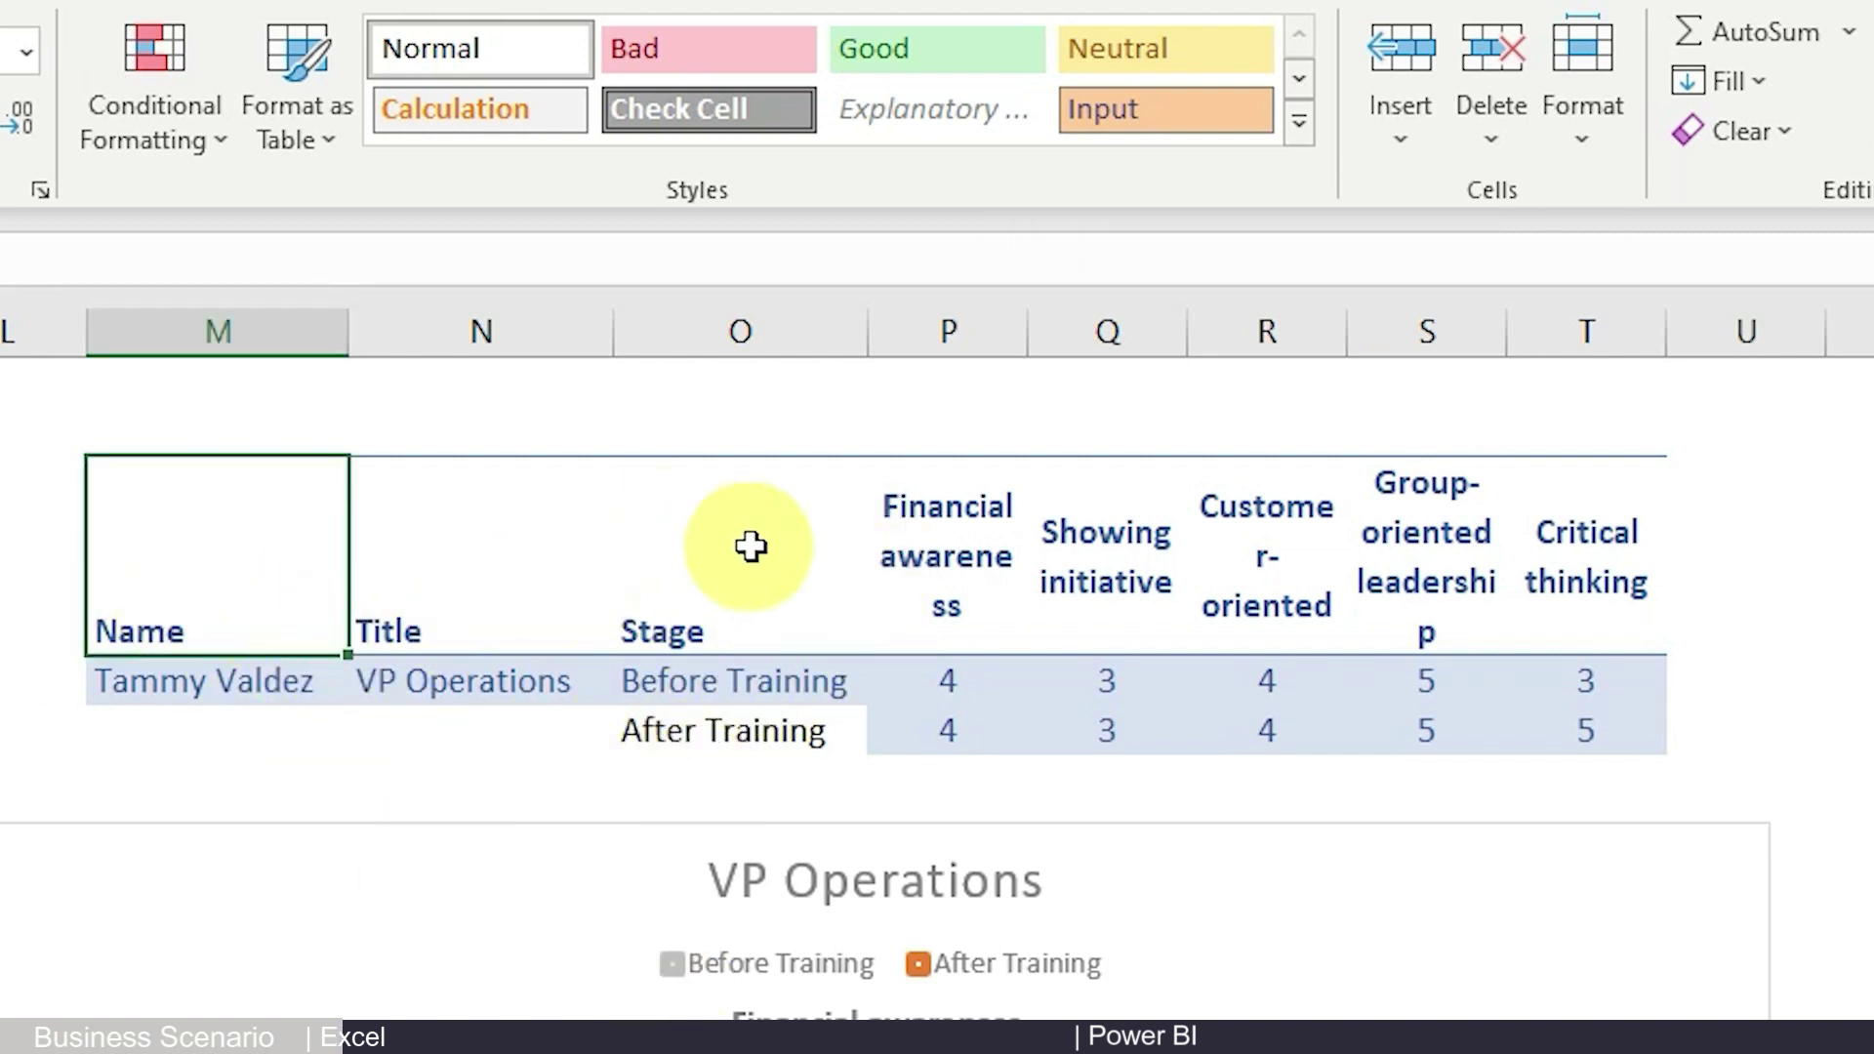
pyautogui.moveTo(752, 537); pyautogui.dragTo(1648, 728)
pyautogui.moveTo(652, 536); pyautogui.dragTo(1659, 727)
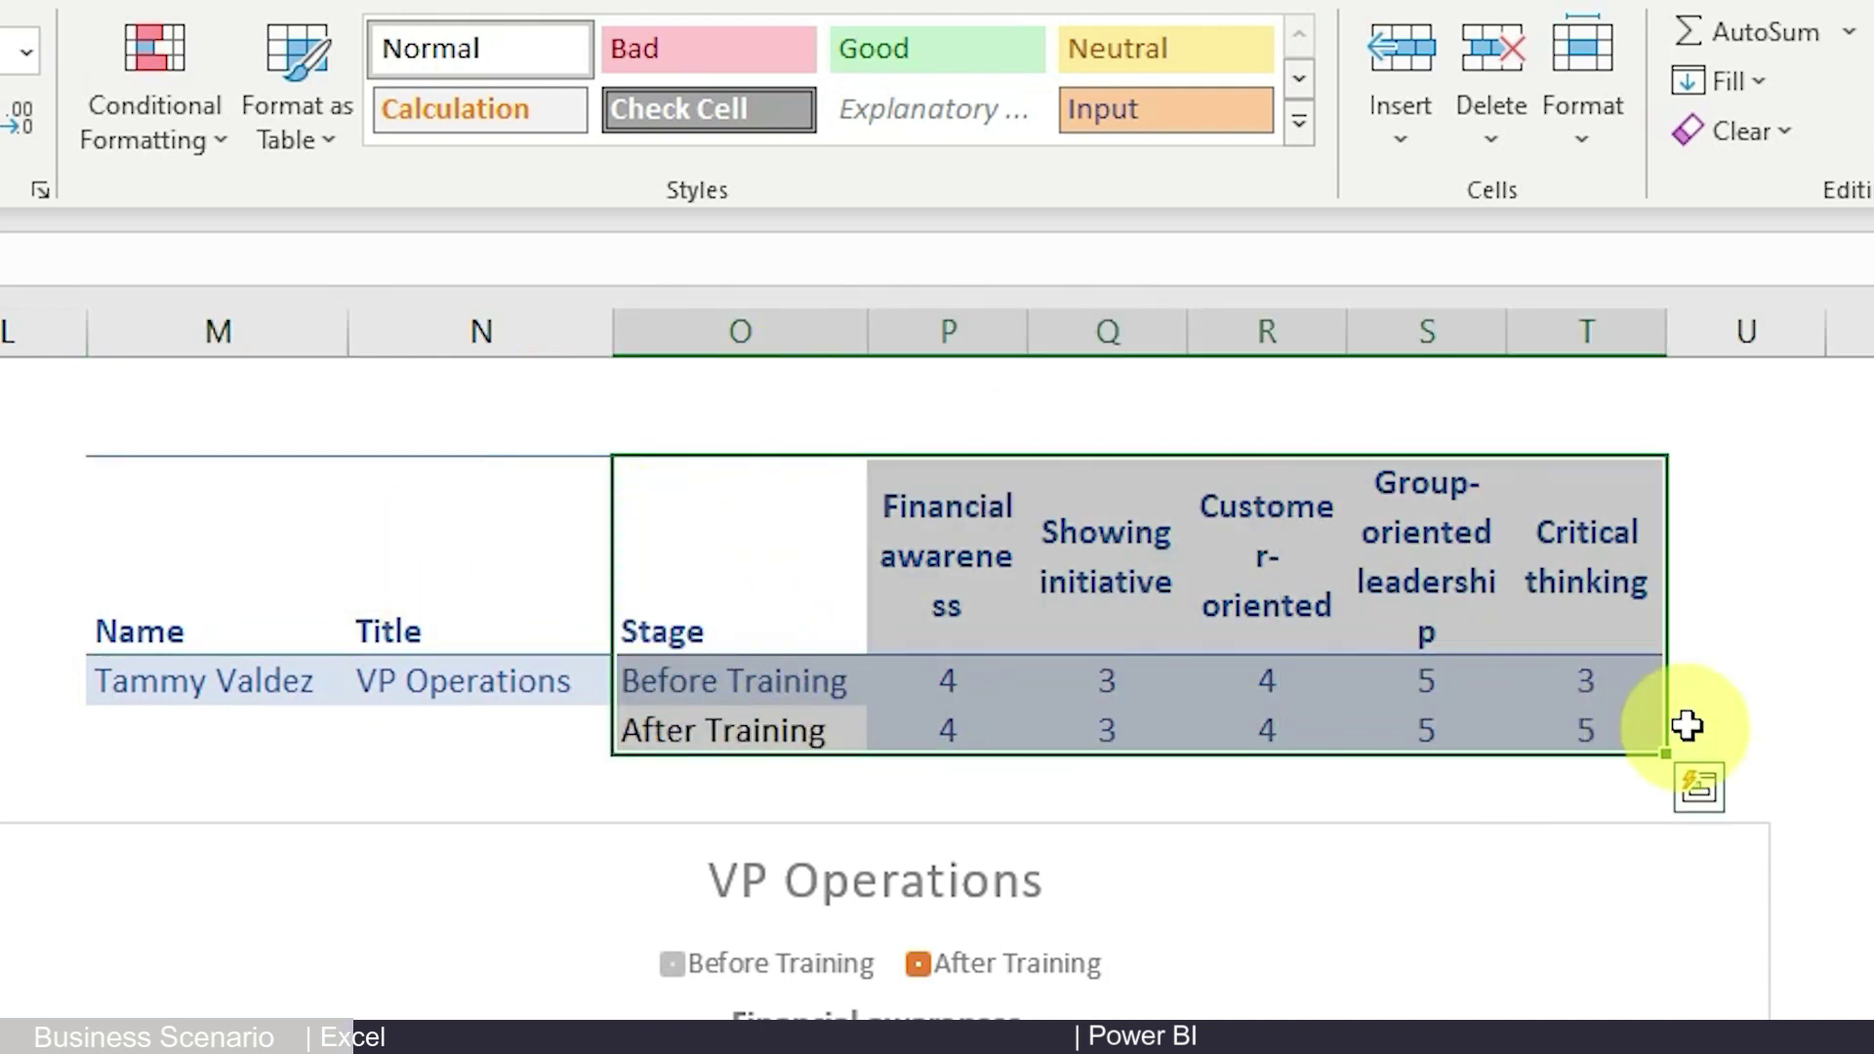
pyautogui.click(273, 681)
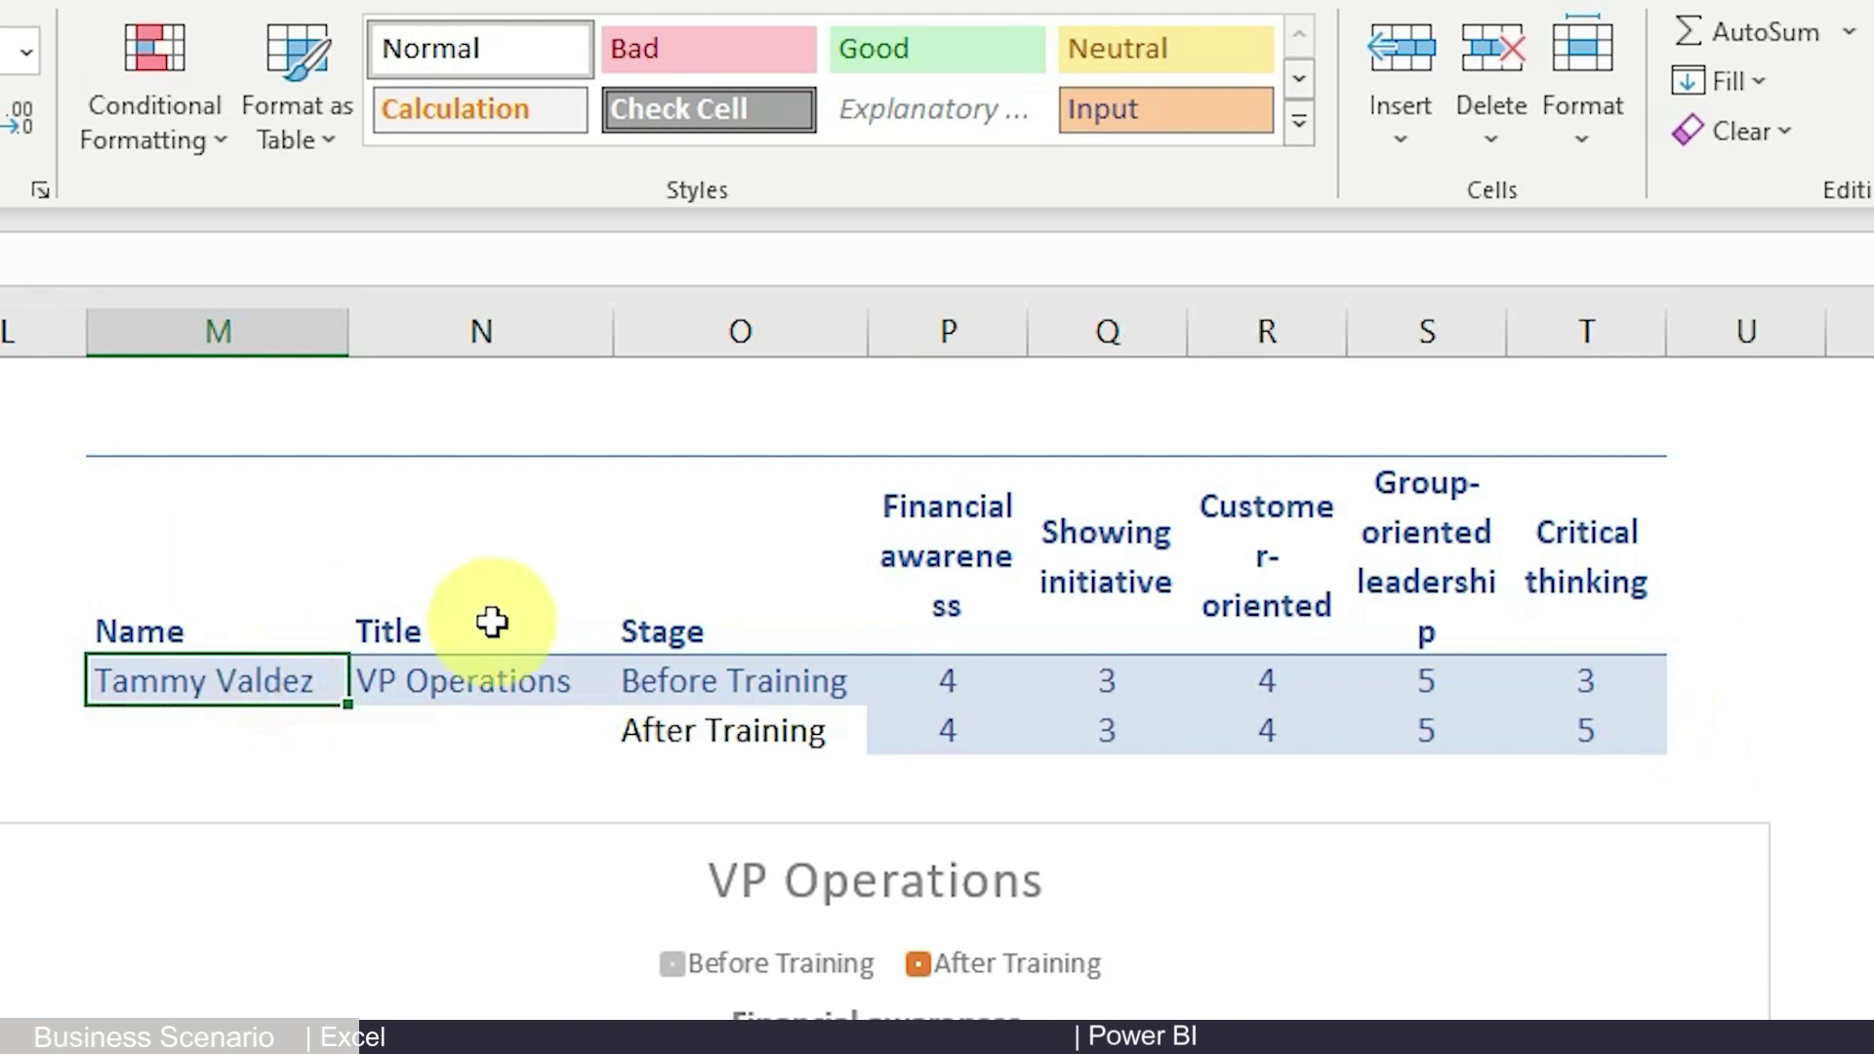
pyautogui.moveTo(209, 536); pyautogui.dragTo(476, 675)
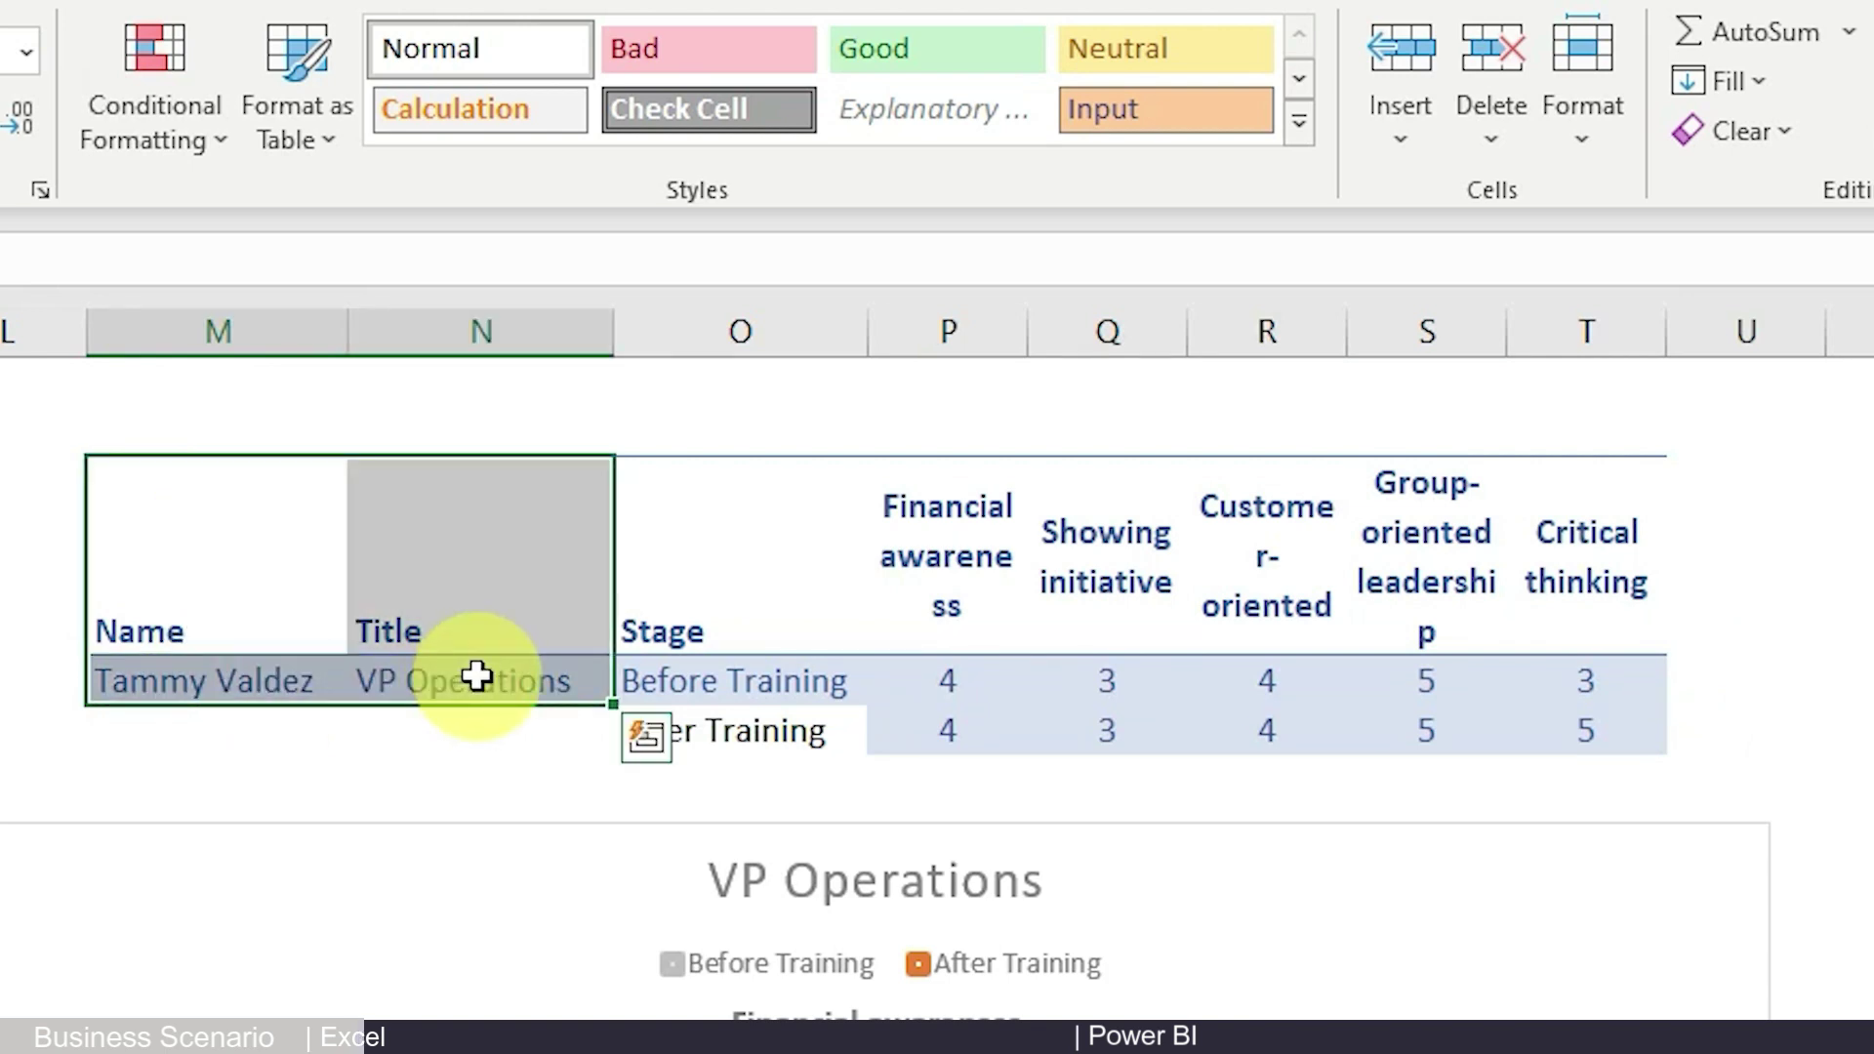
pyautogui.moveTo(765, 533); pyautogui.dragTo(1553, 727)
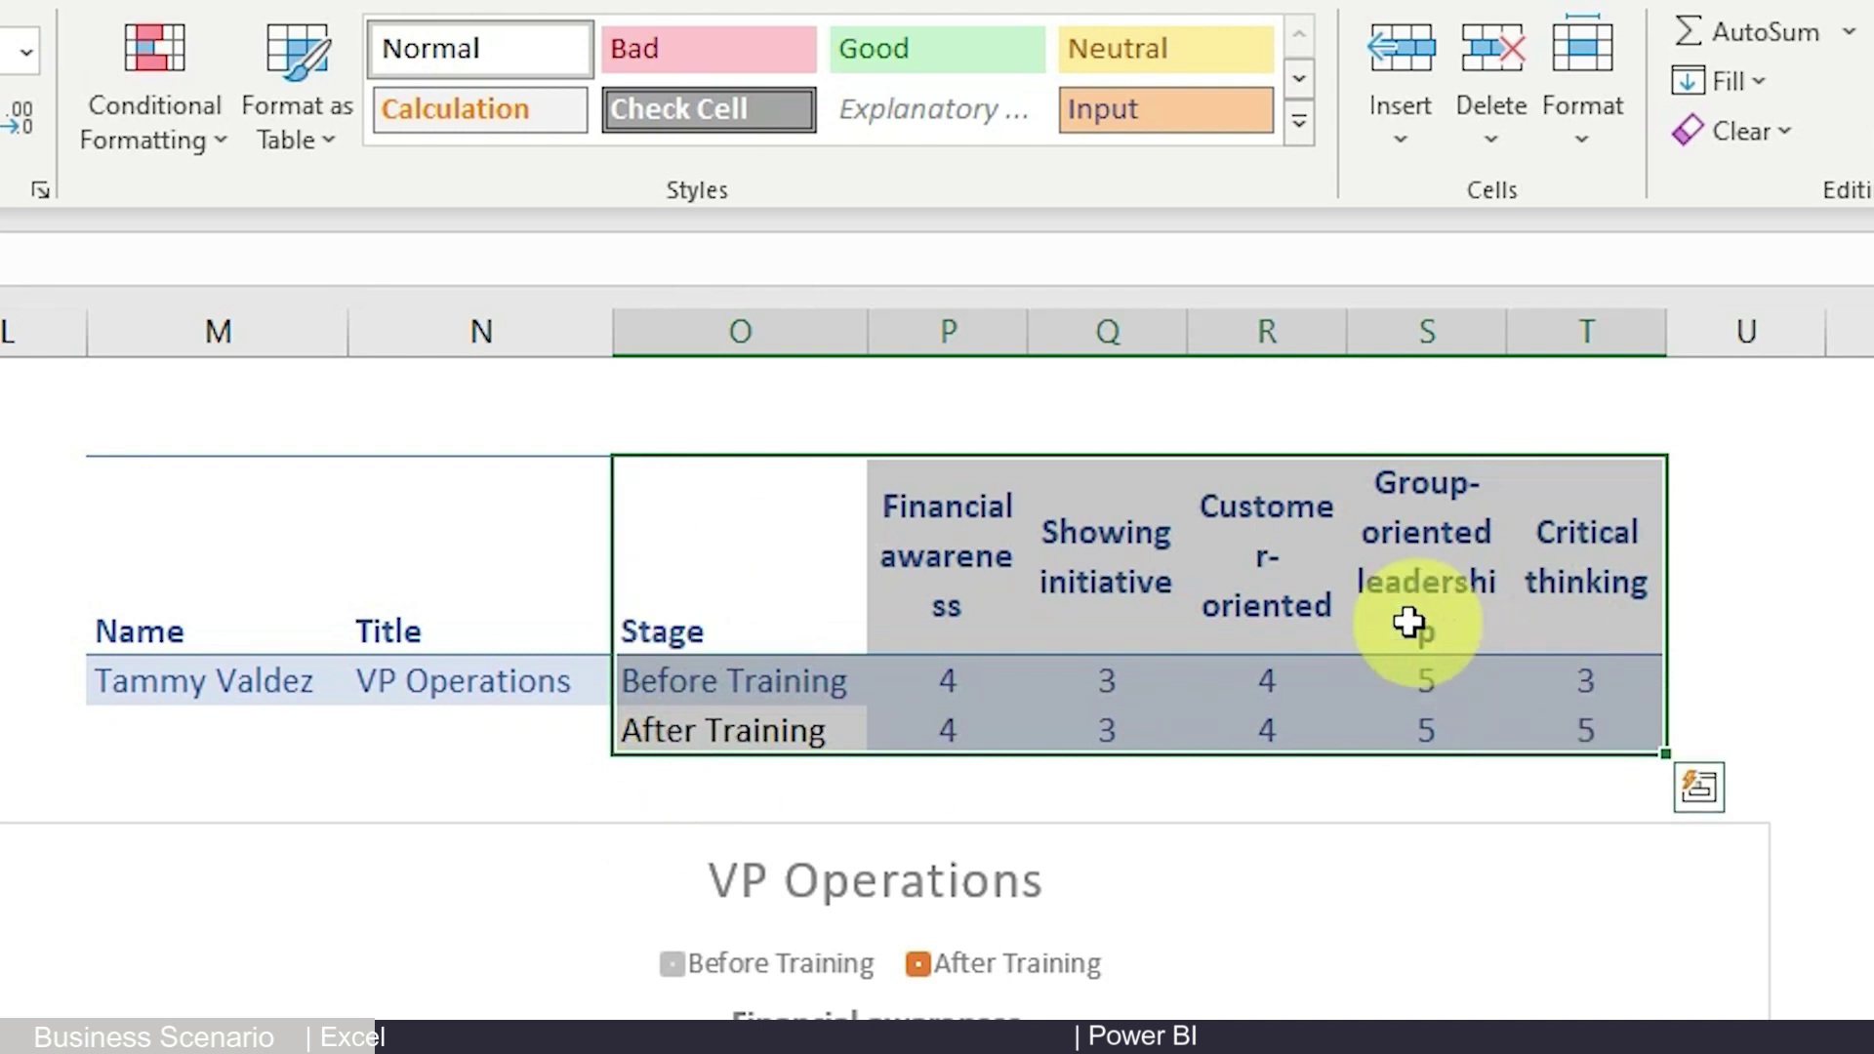
pyautogui.click(777, 588)
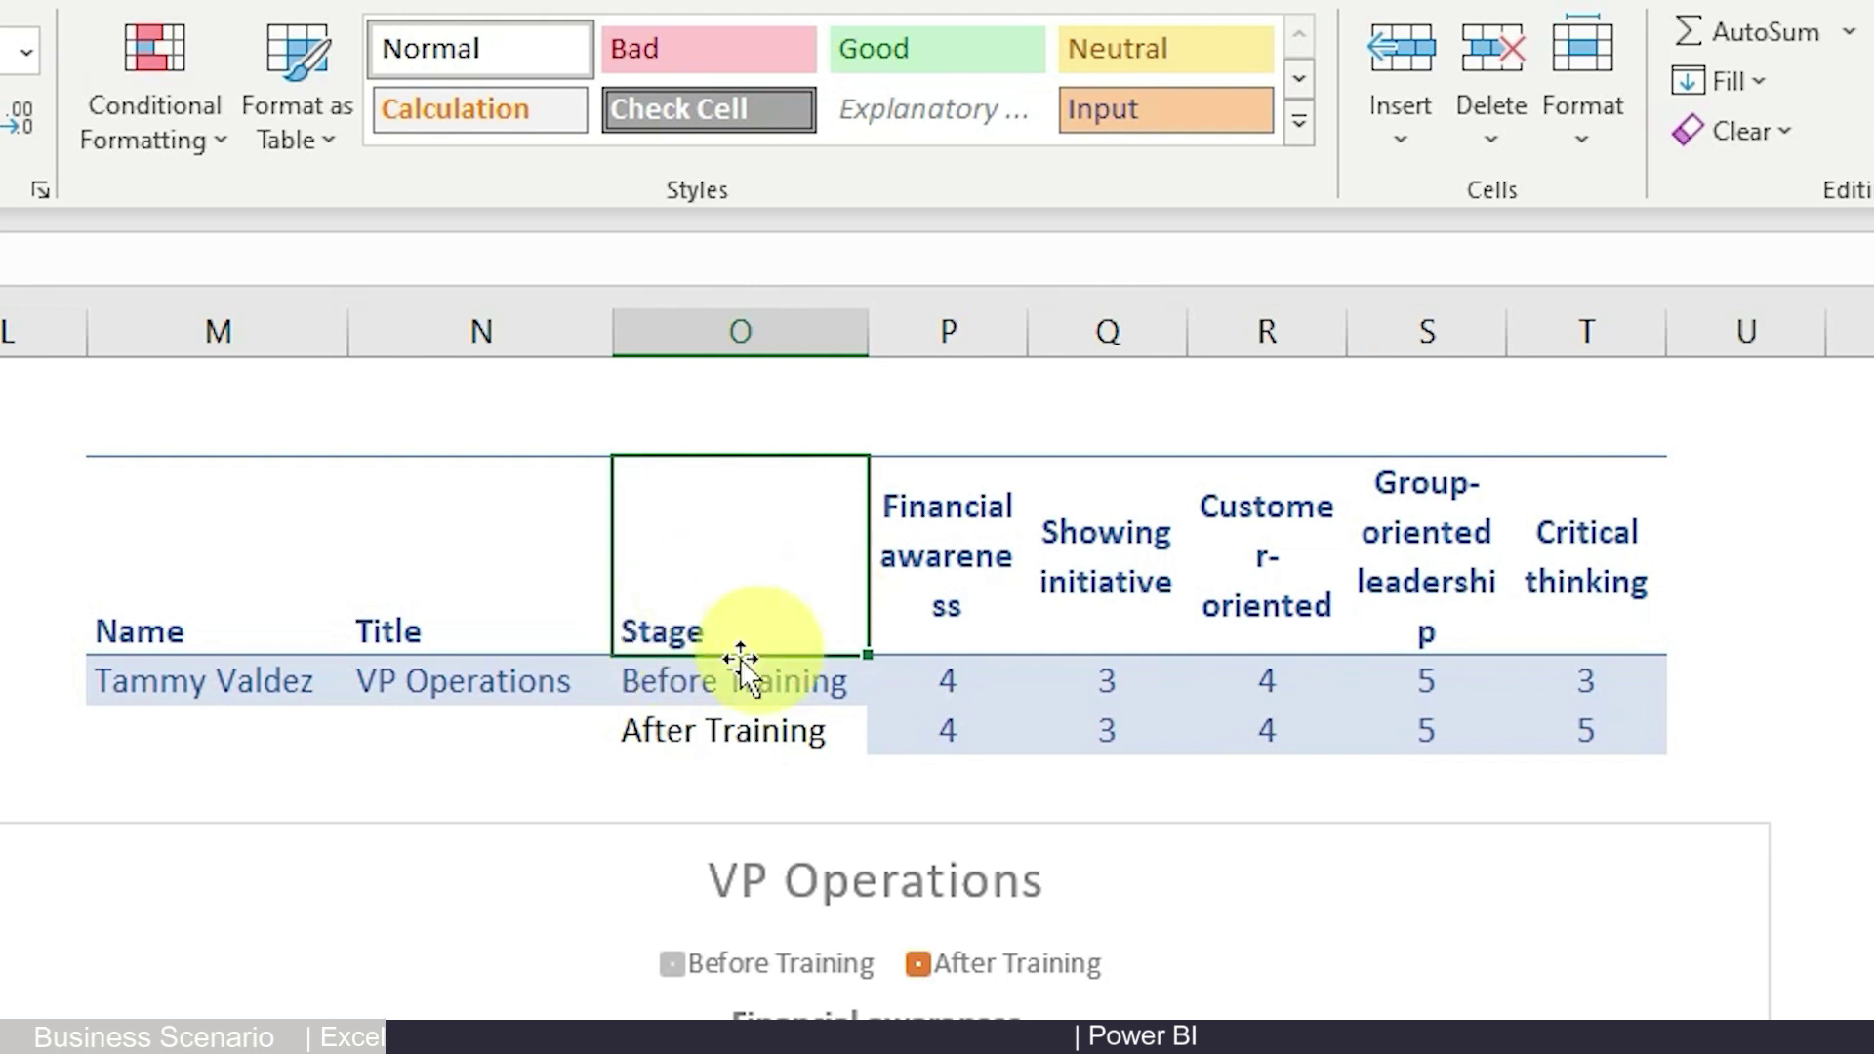
pyautogui.click(724, 684)
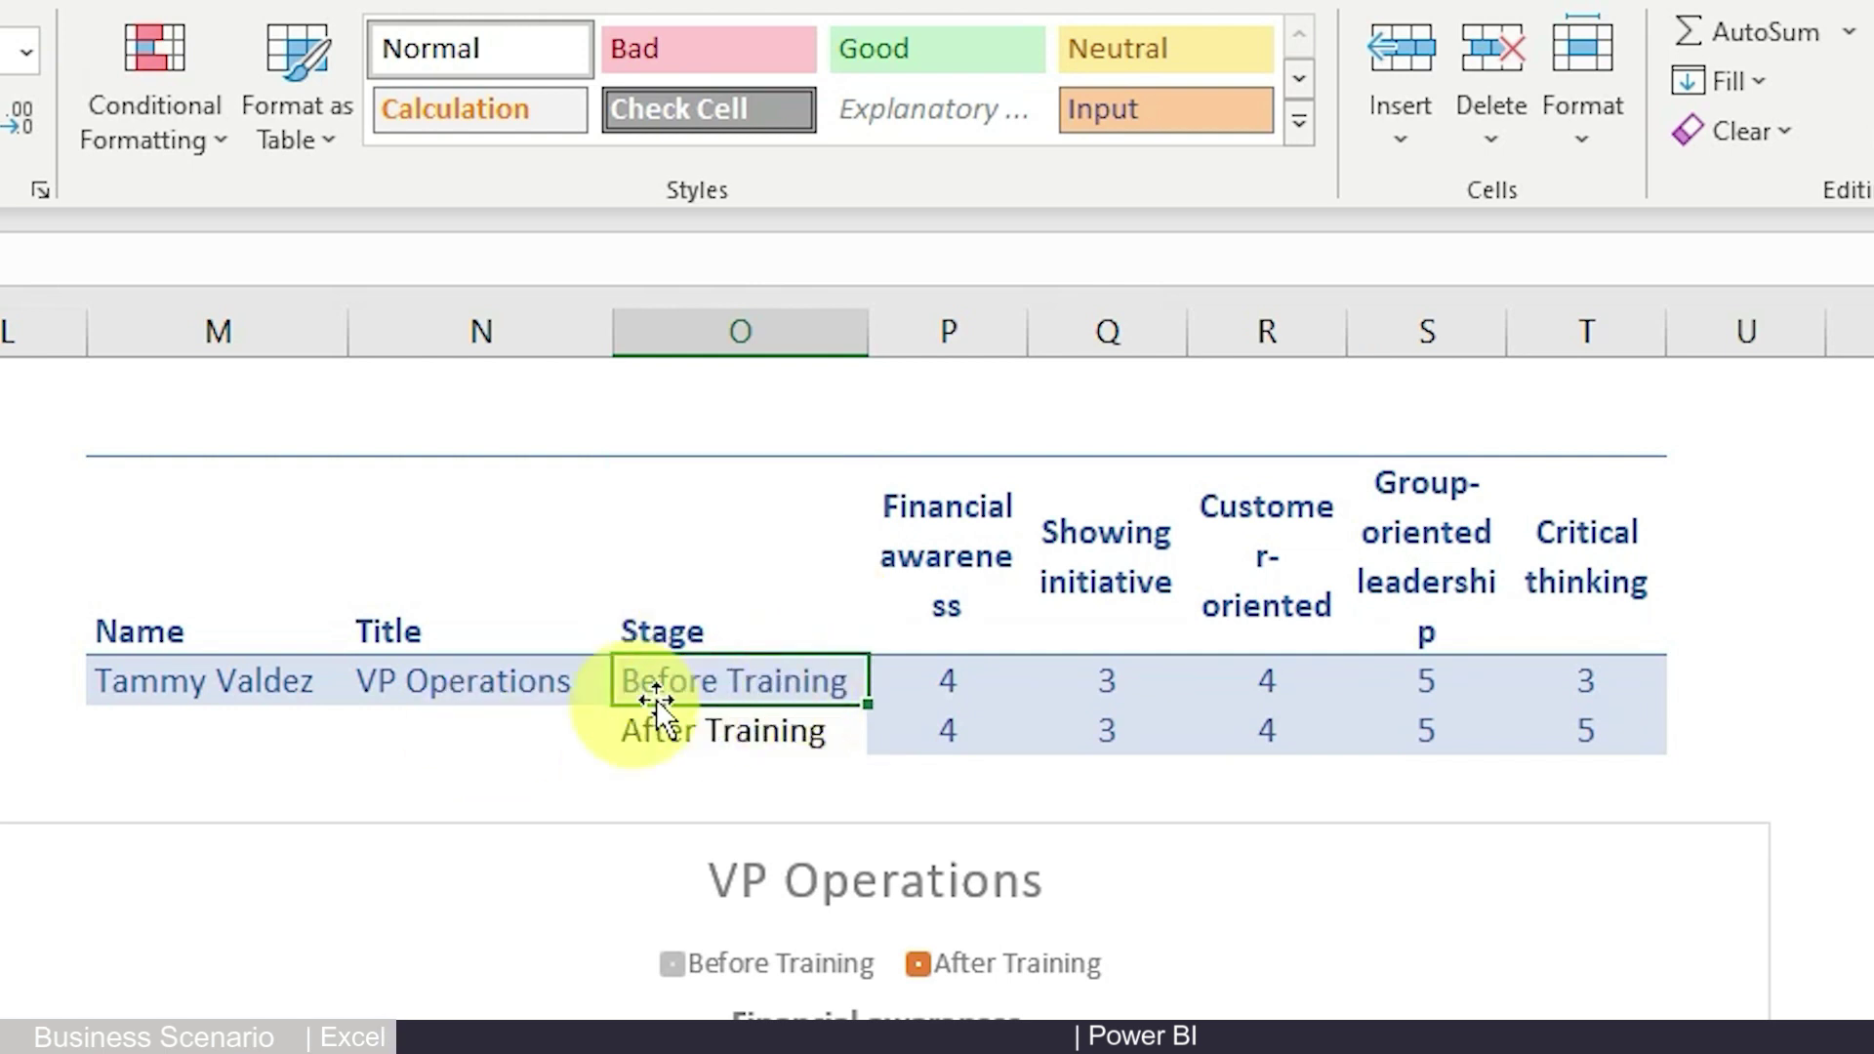
pyautogui.click(644, 746)
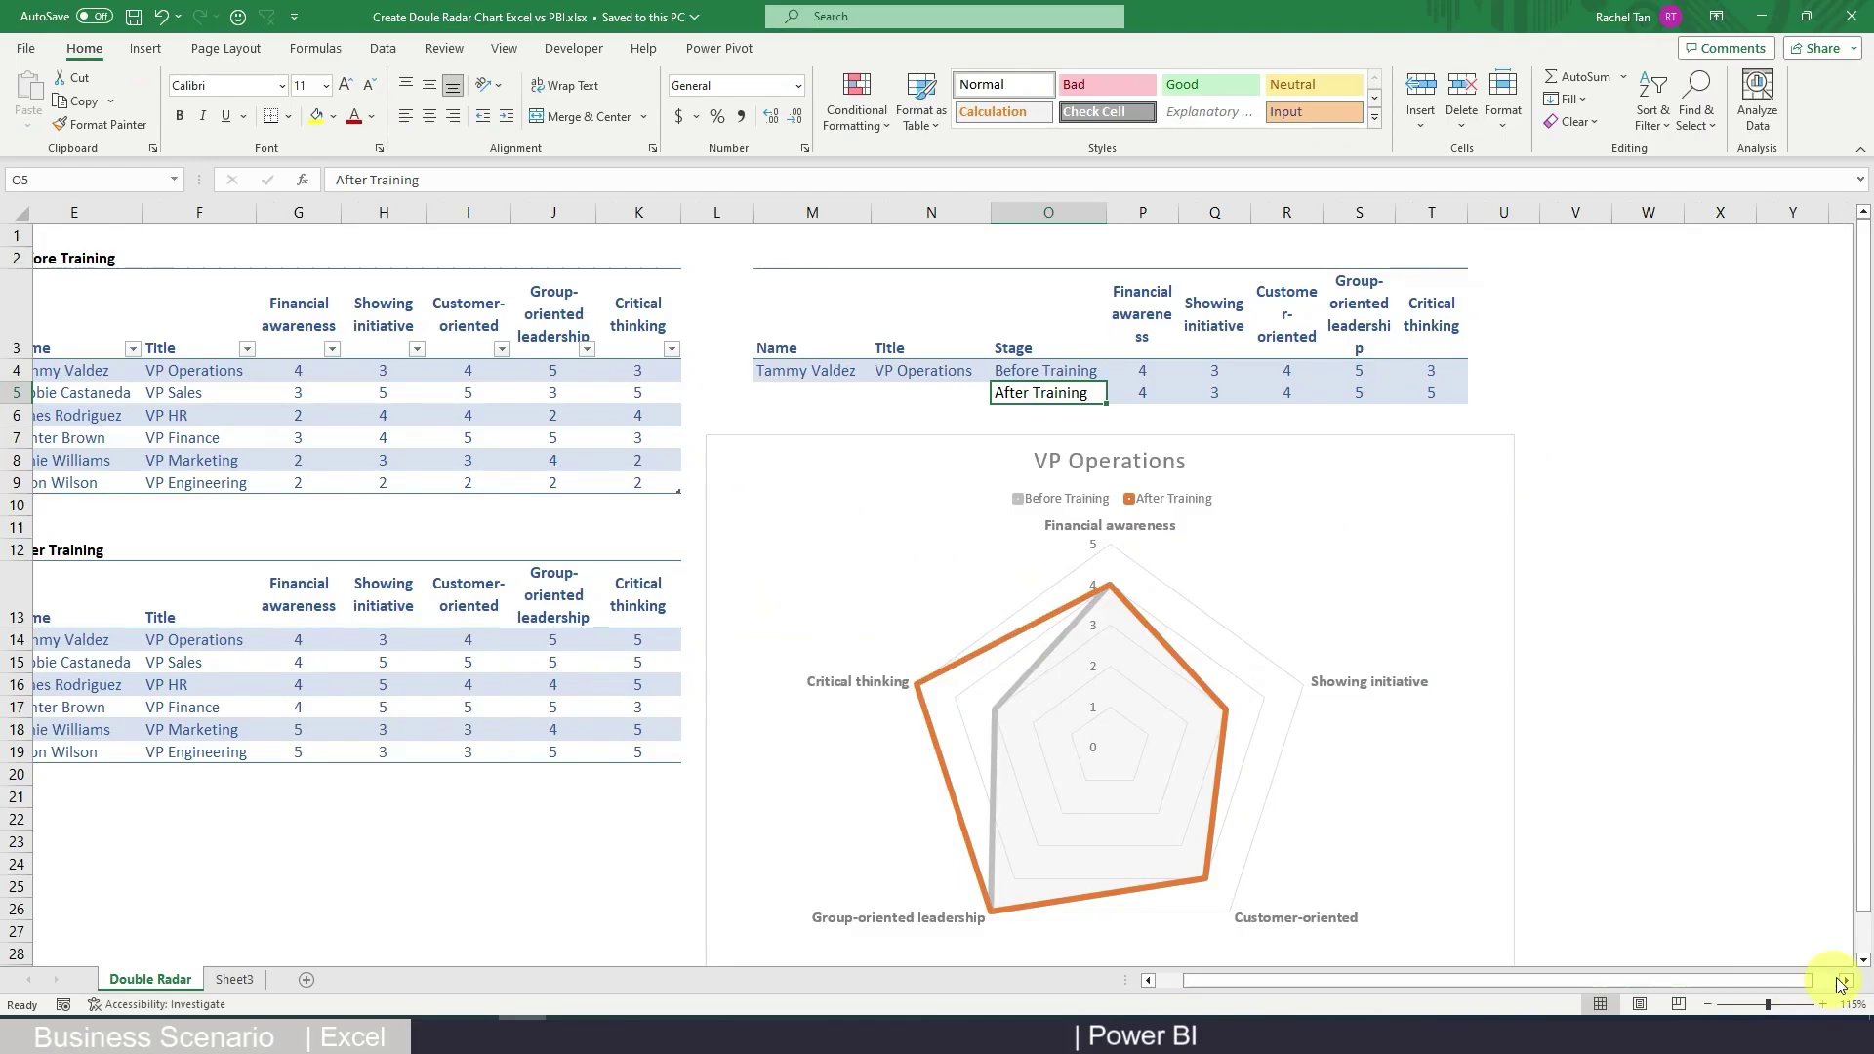
pyautogui.click(1847, 981)
pyautogui.moveTo(135, 303); pyautogui.dragTo(807, 385)
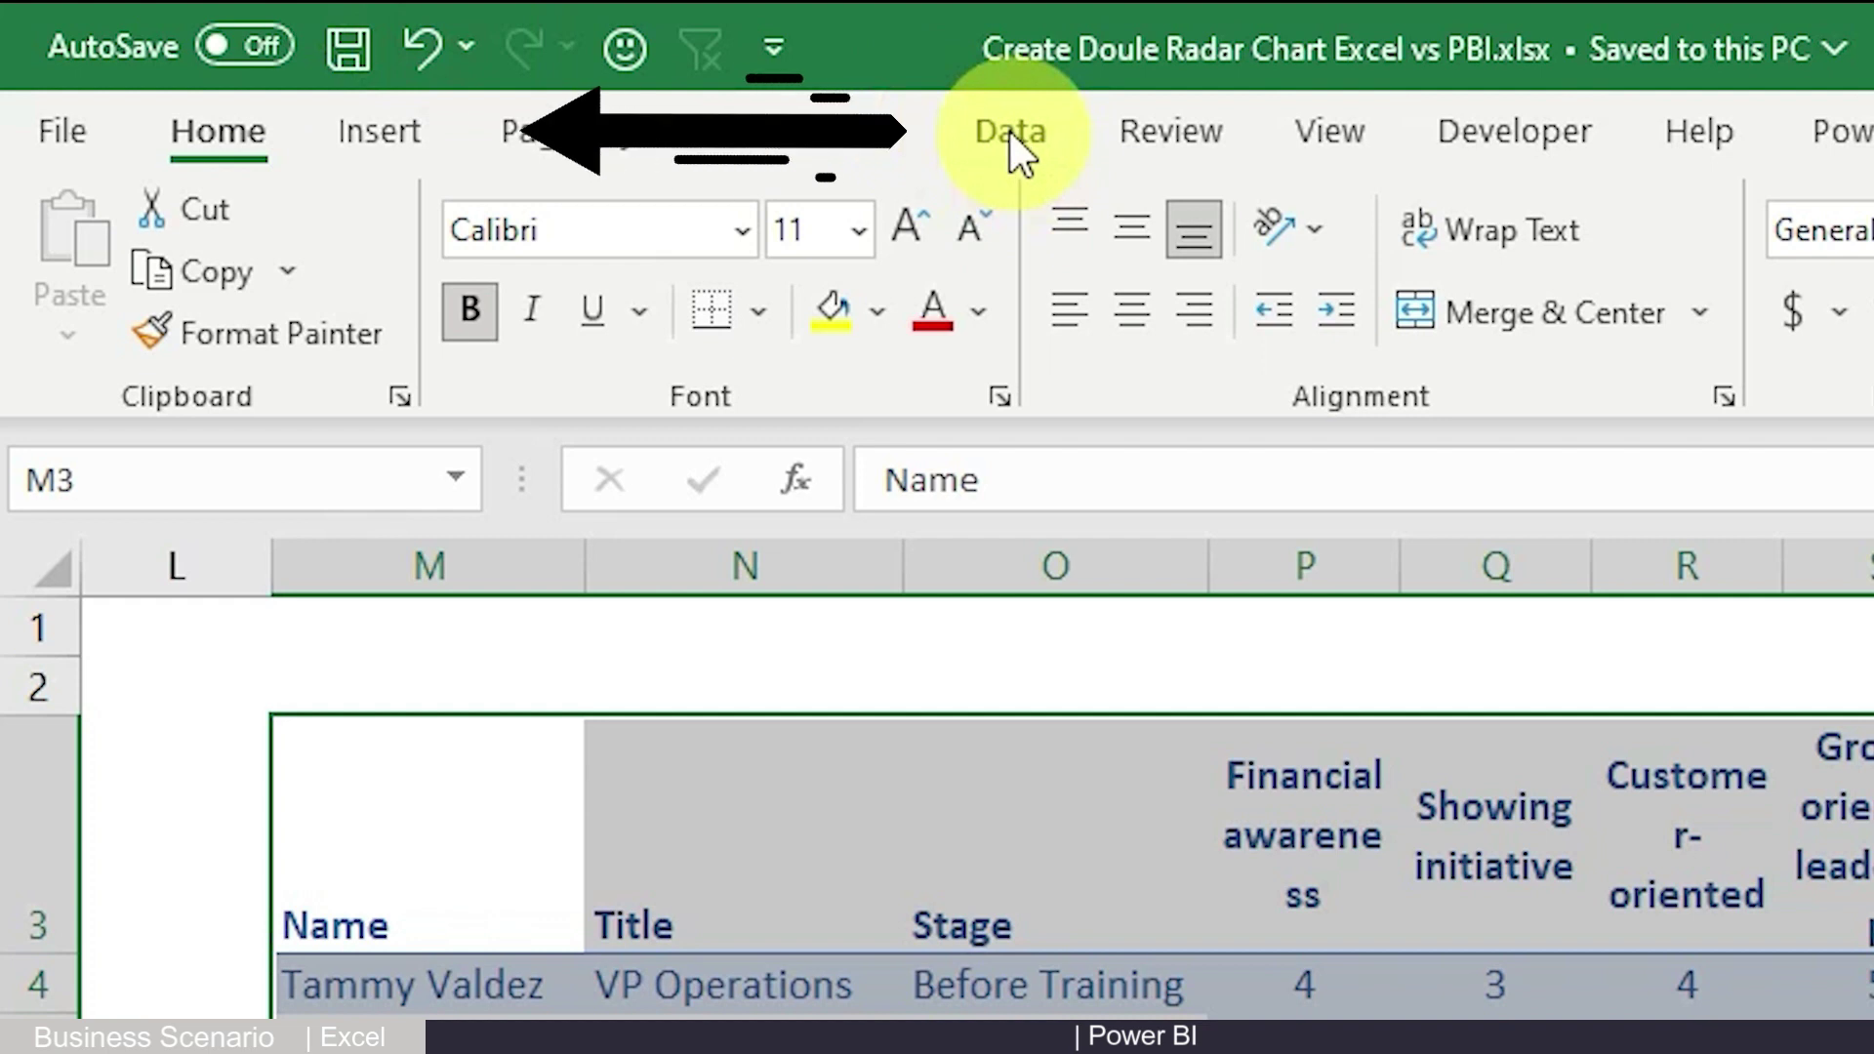
# Insert a Filled Radar chart from Recommended Charts > All Charts > Radar
pyautogui.click(144, 48)
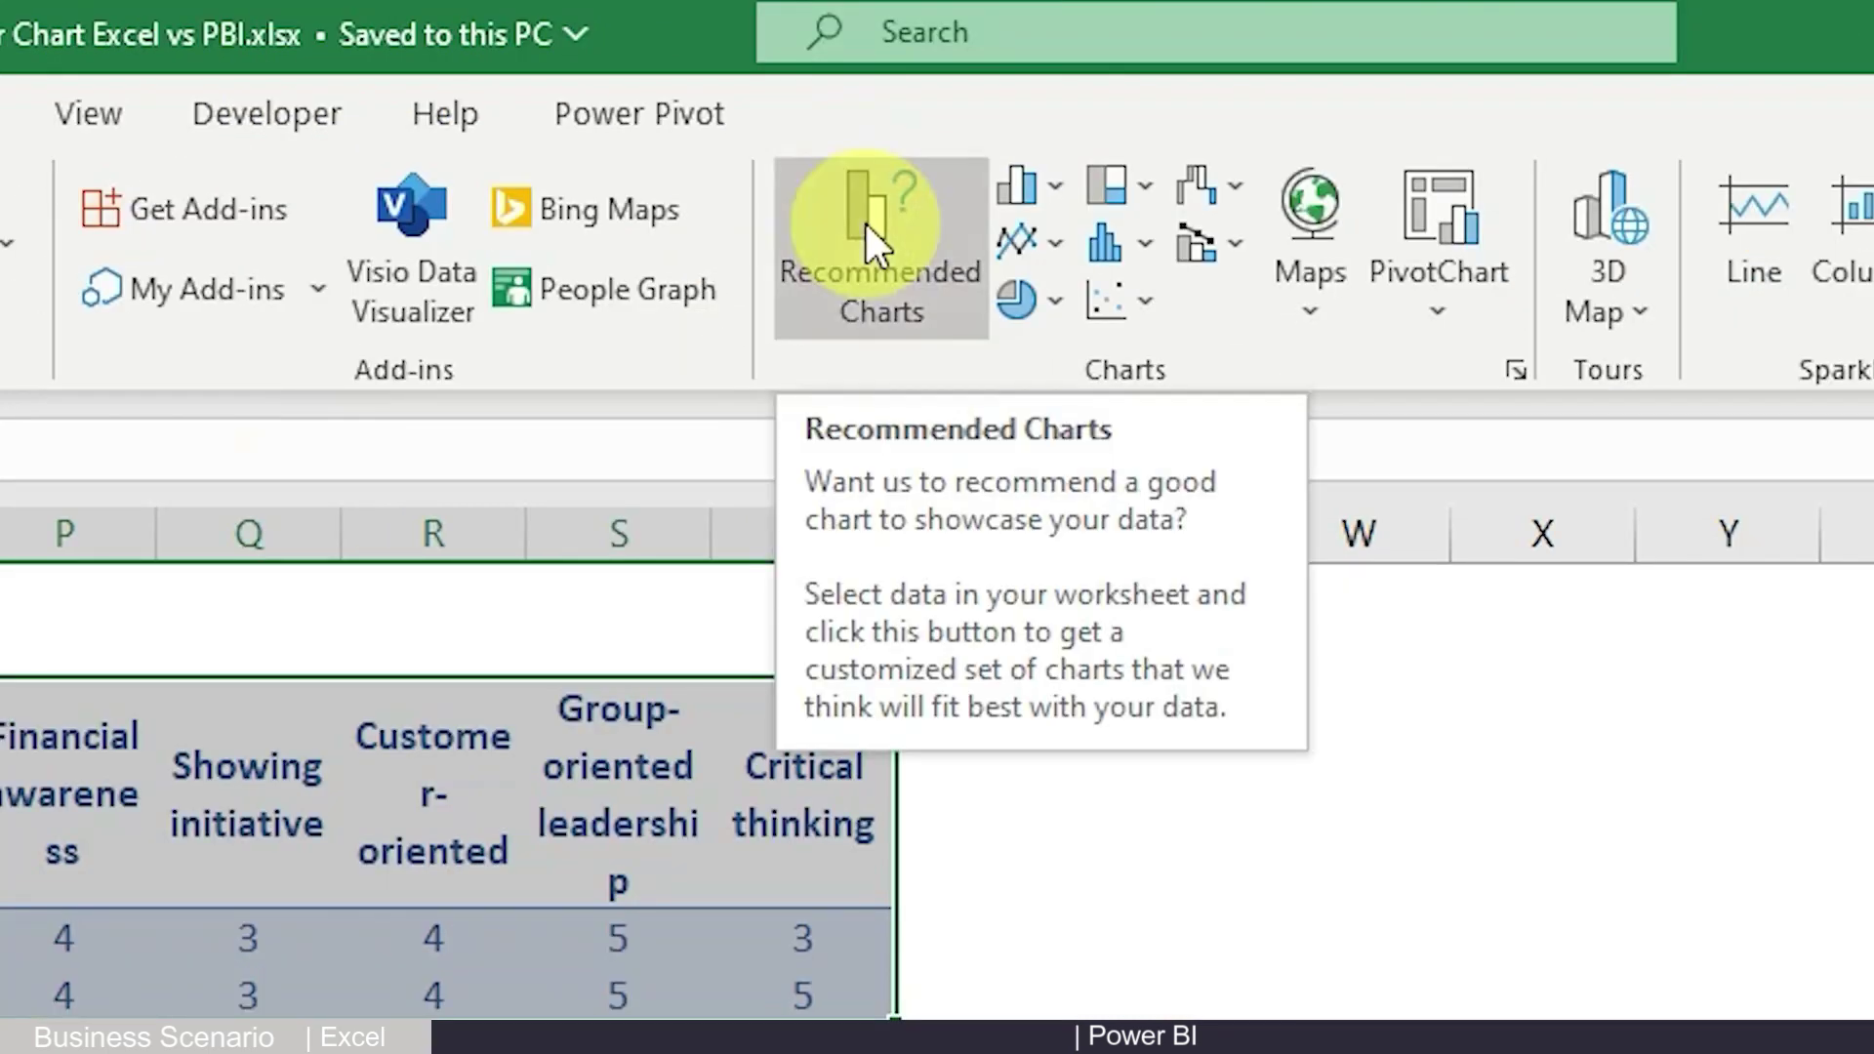
pyautogui.click(865, 224)
pyautogui.click(702, 670)
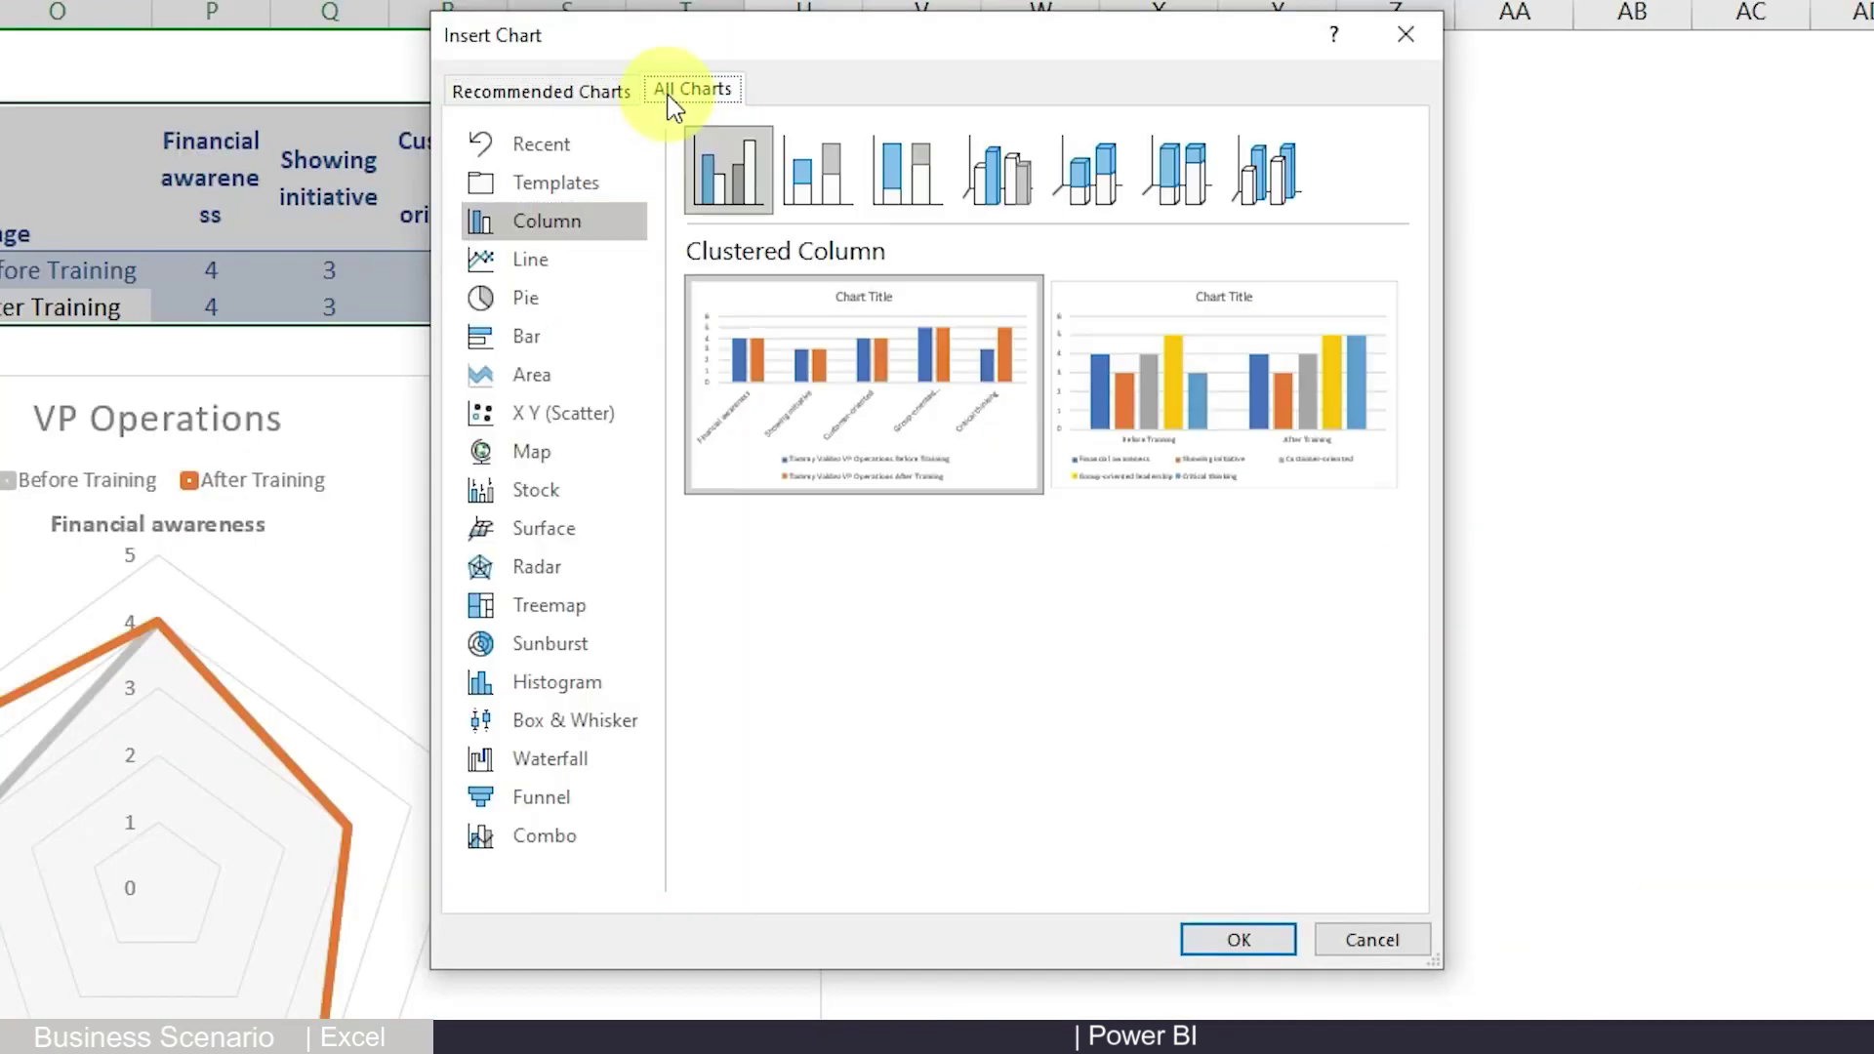
pyautogui.click(538, 574)
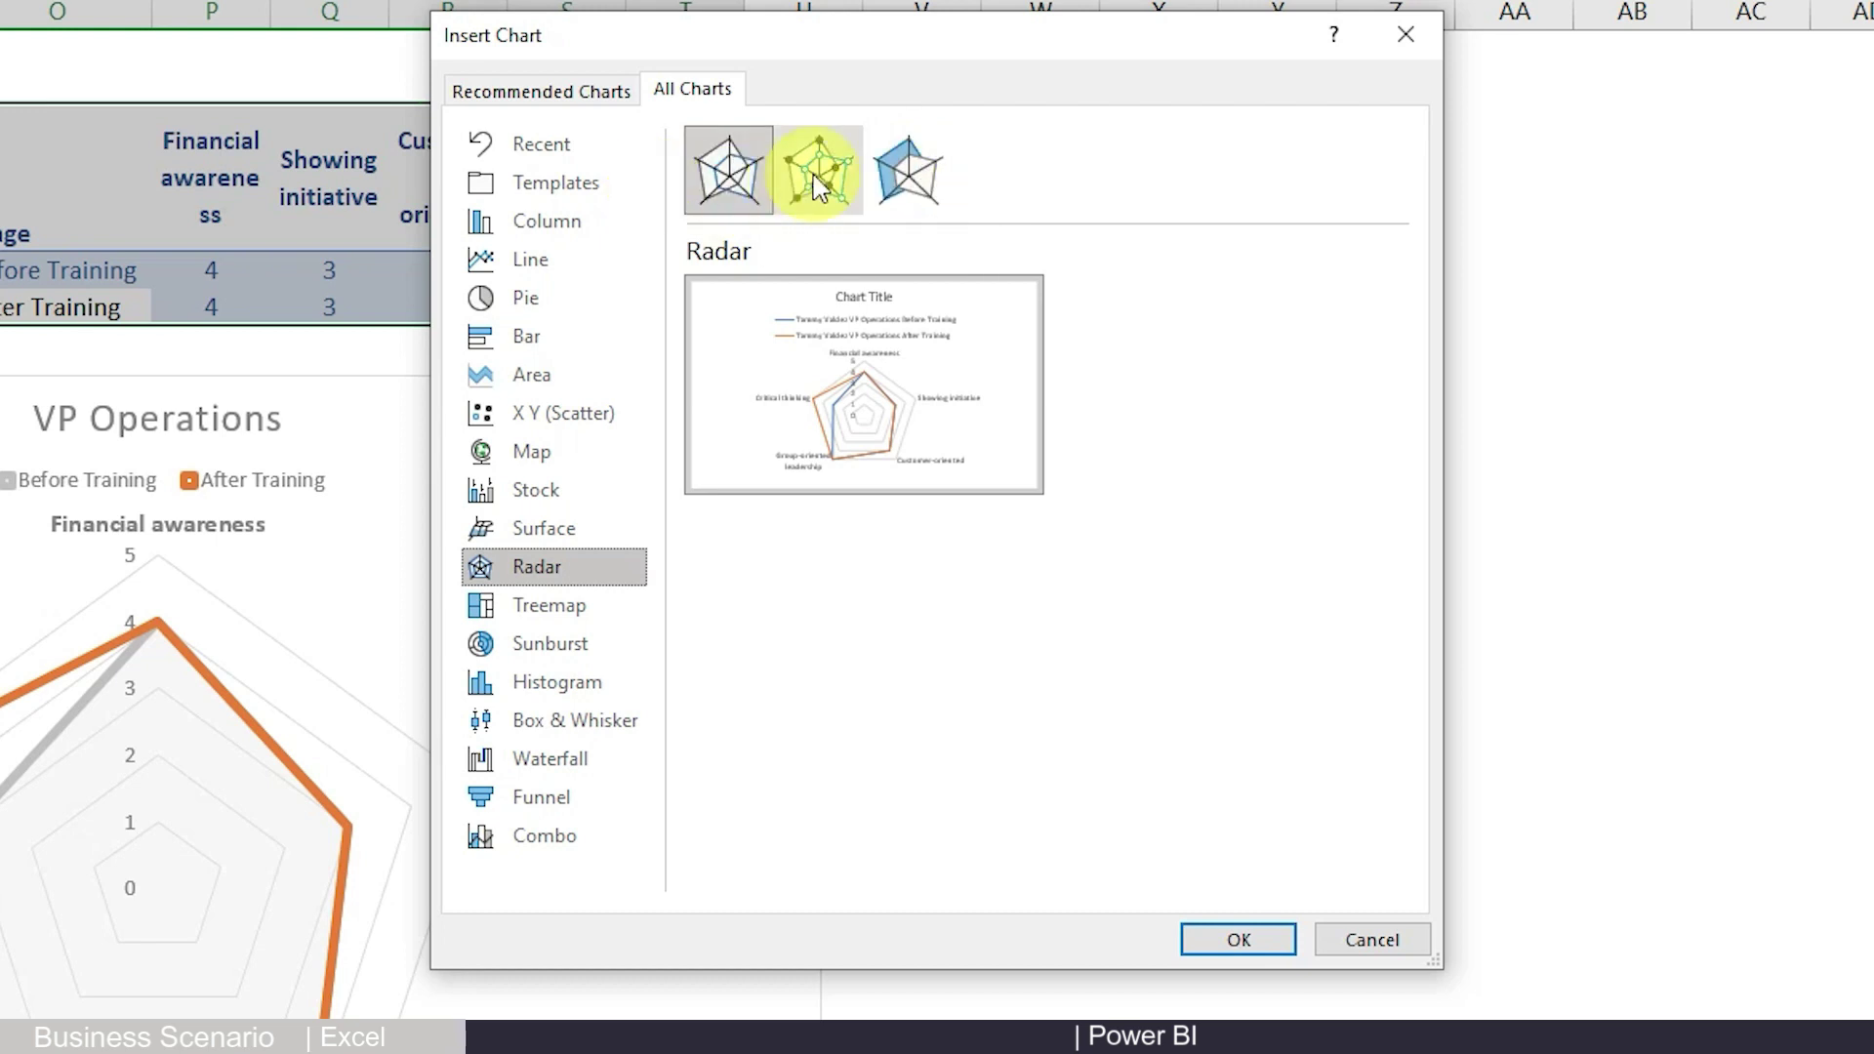
pyautogui.click(905, 172)
pyautogui.click(1220, 936)
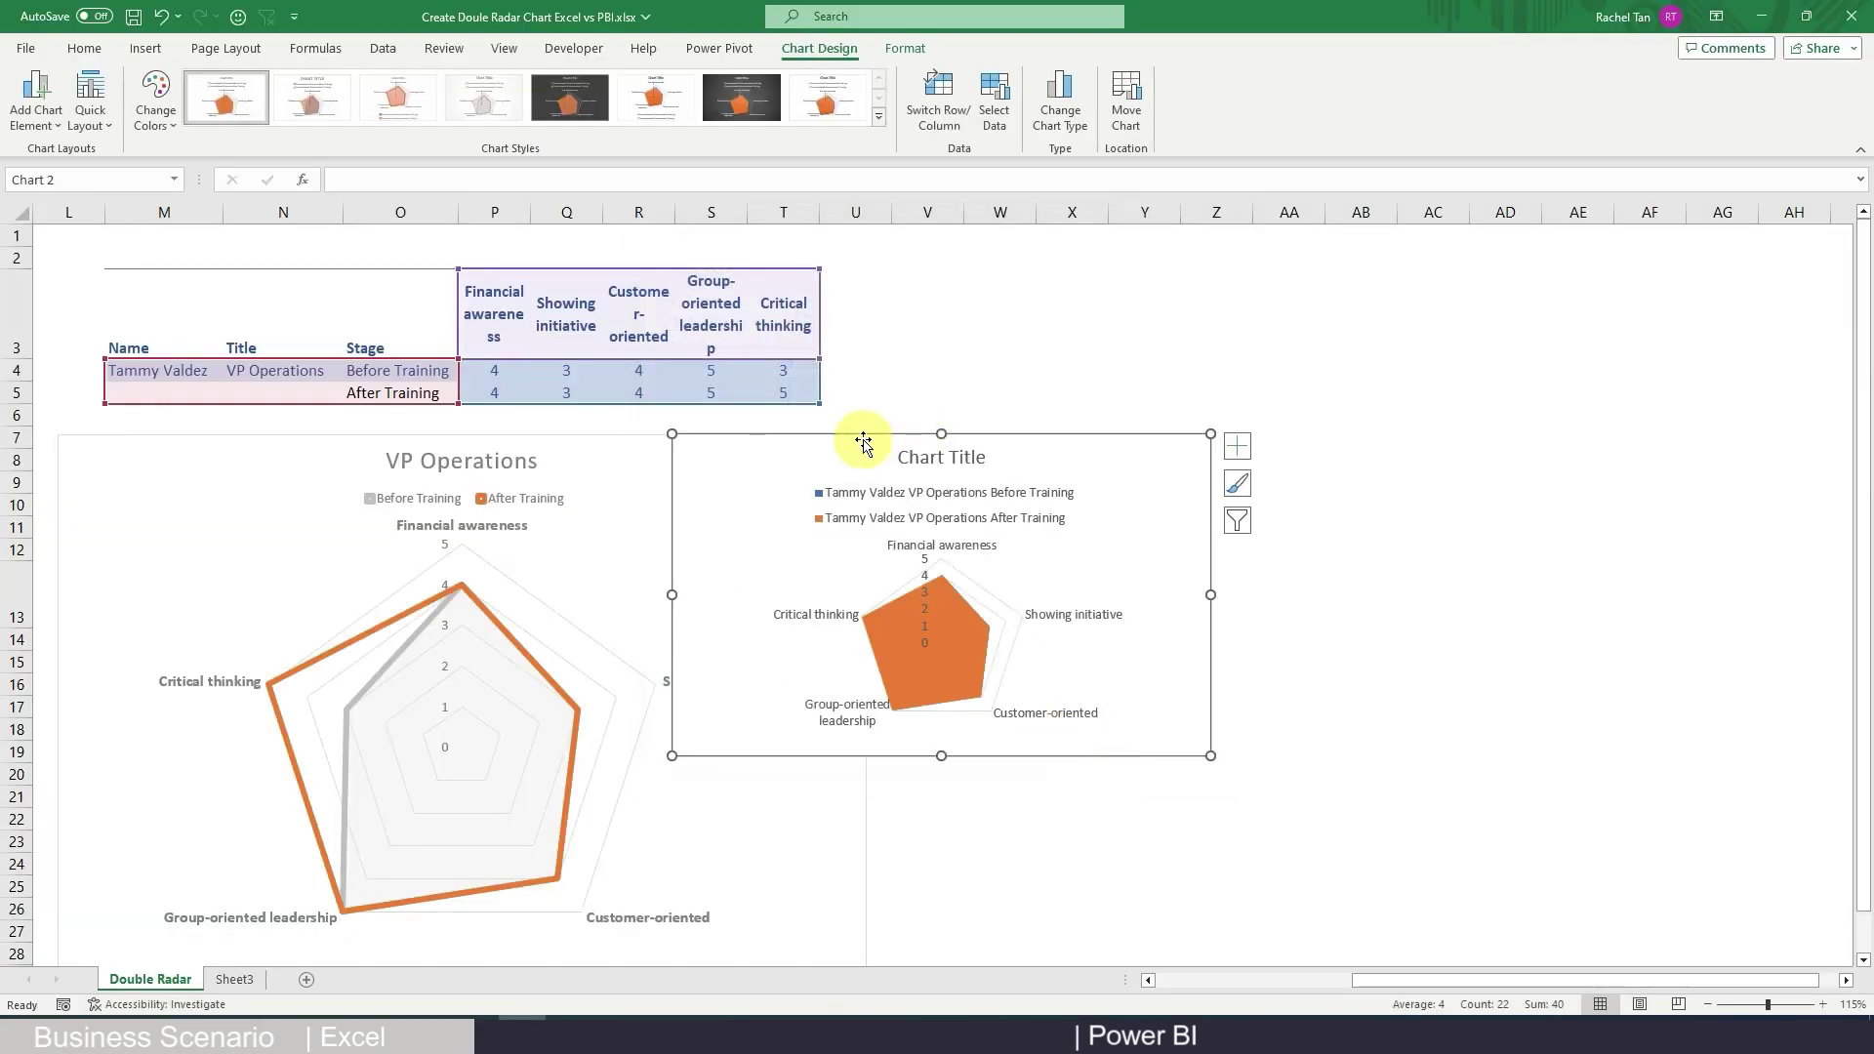
# Move the new radar chart beside the existing one and enlarge it
pyautogui.moveTo(864, 443); pyautogui.dragTo(1064, 444)
pyautogui.moveTo(1418, 761); pyautogui.dragTo(1577, 899)
pyautogui.scroll(-1, 1556, 845)
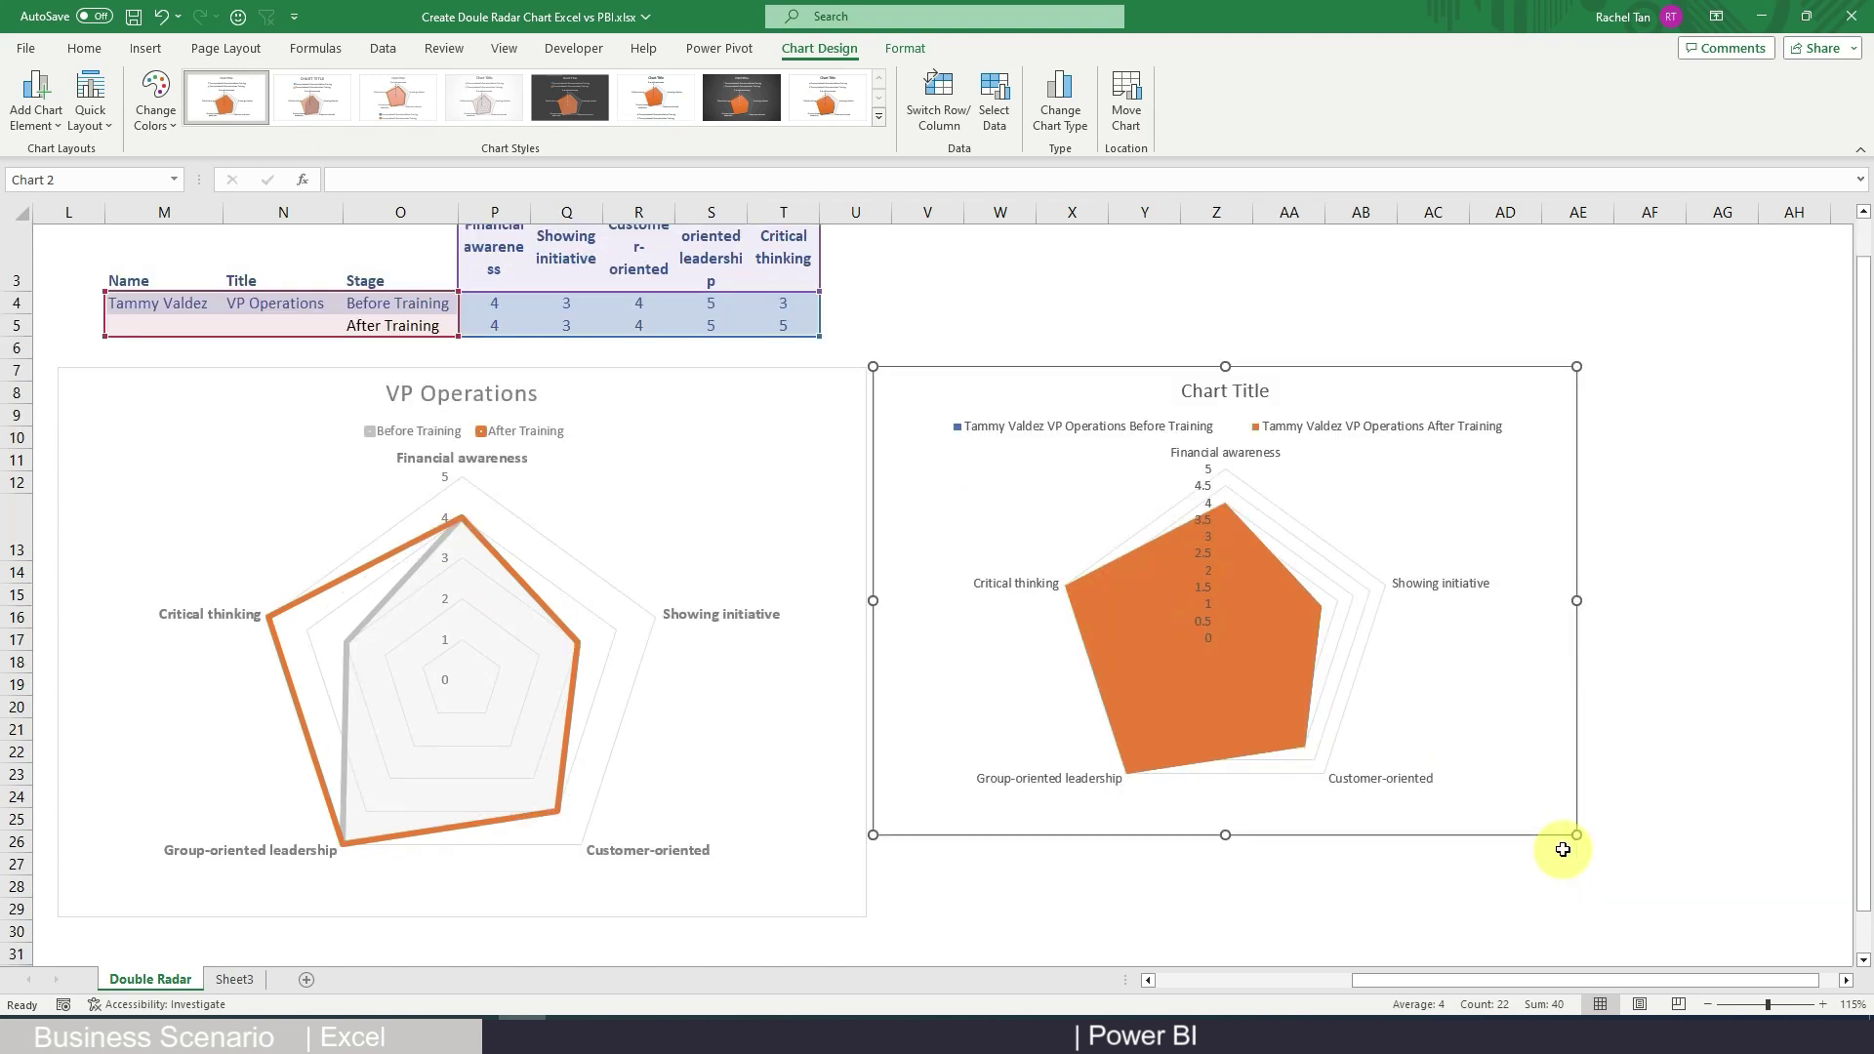
pyautogui.moveTo(1576, 767); pyautogui.dragTo(1619, 856)
pyautogui.scroll(1, 1380, 752)
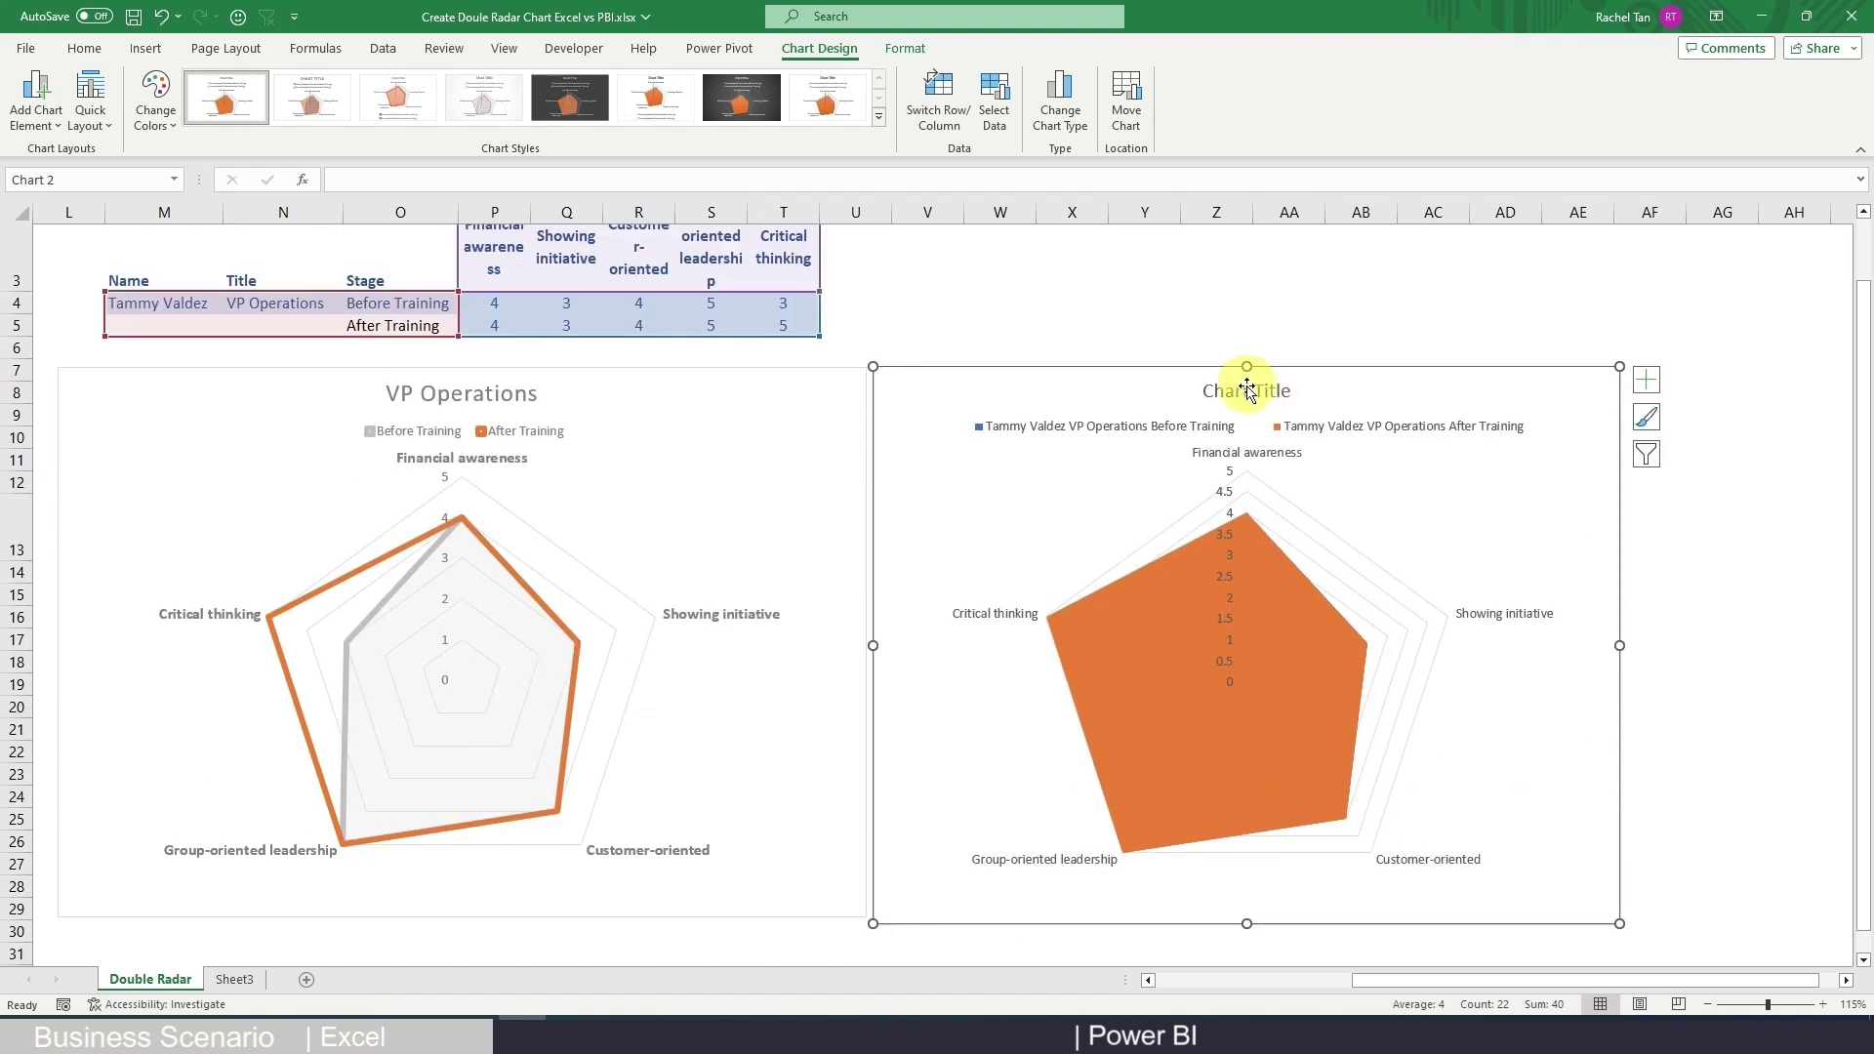
# Copy the left chart's 'VP Operations' title over the right chart's 'Chart Title'
pyautogui.click(458, 395)
pyautogui.doubleClick(462, 400)
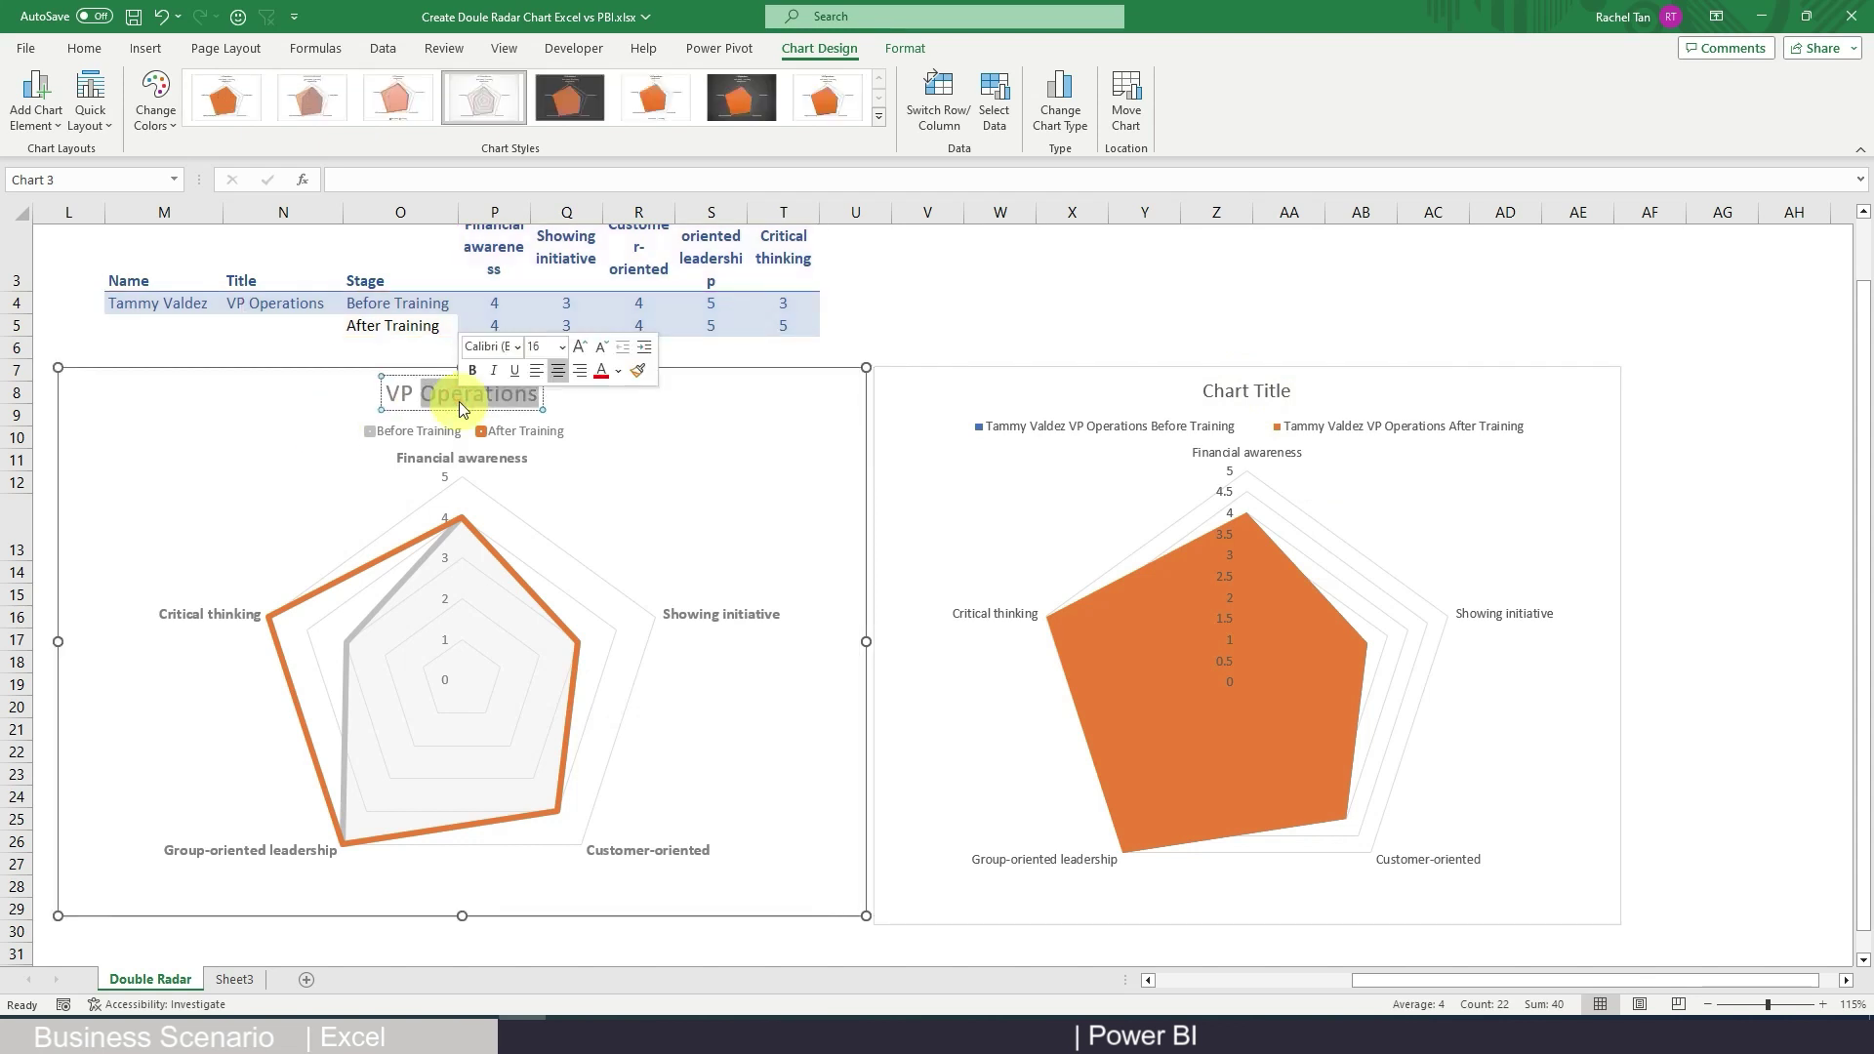
pyautogui.click(462, 405)
pyautogui.hotkey('ctrl', 'c')
pyautogui.click(1249, 395)
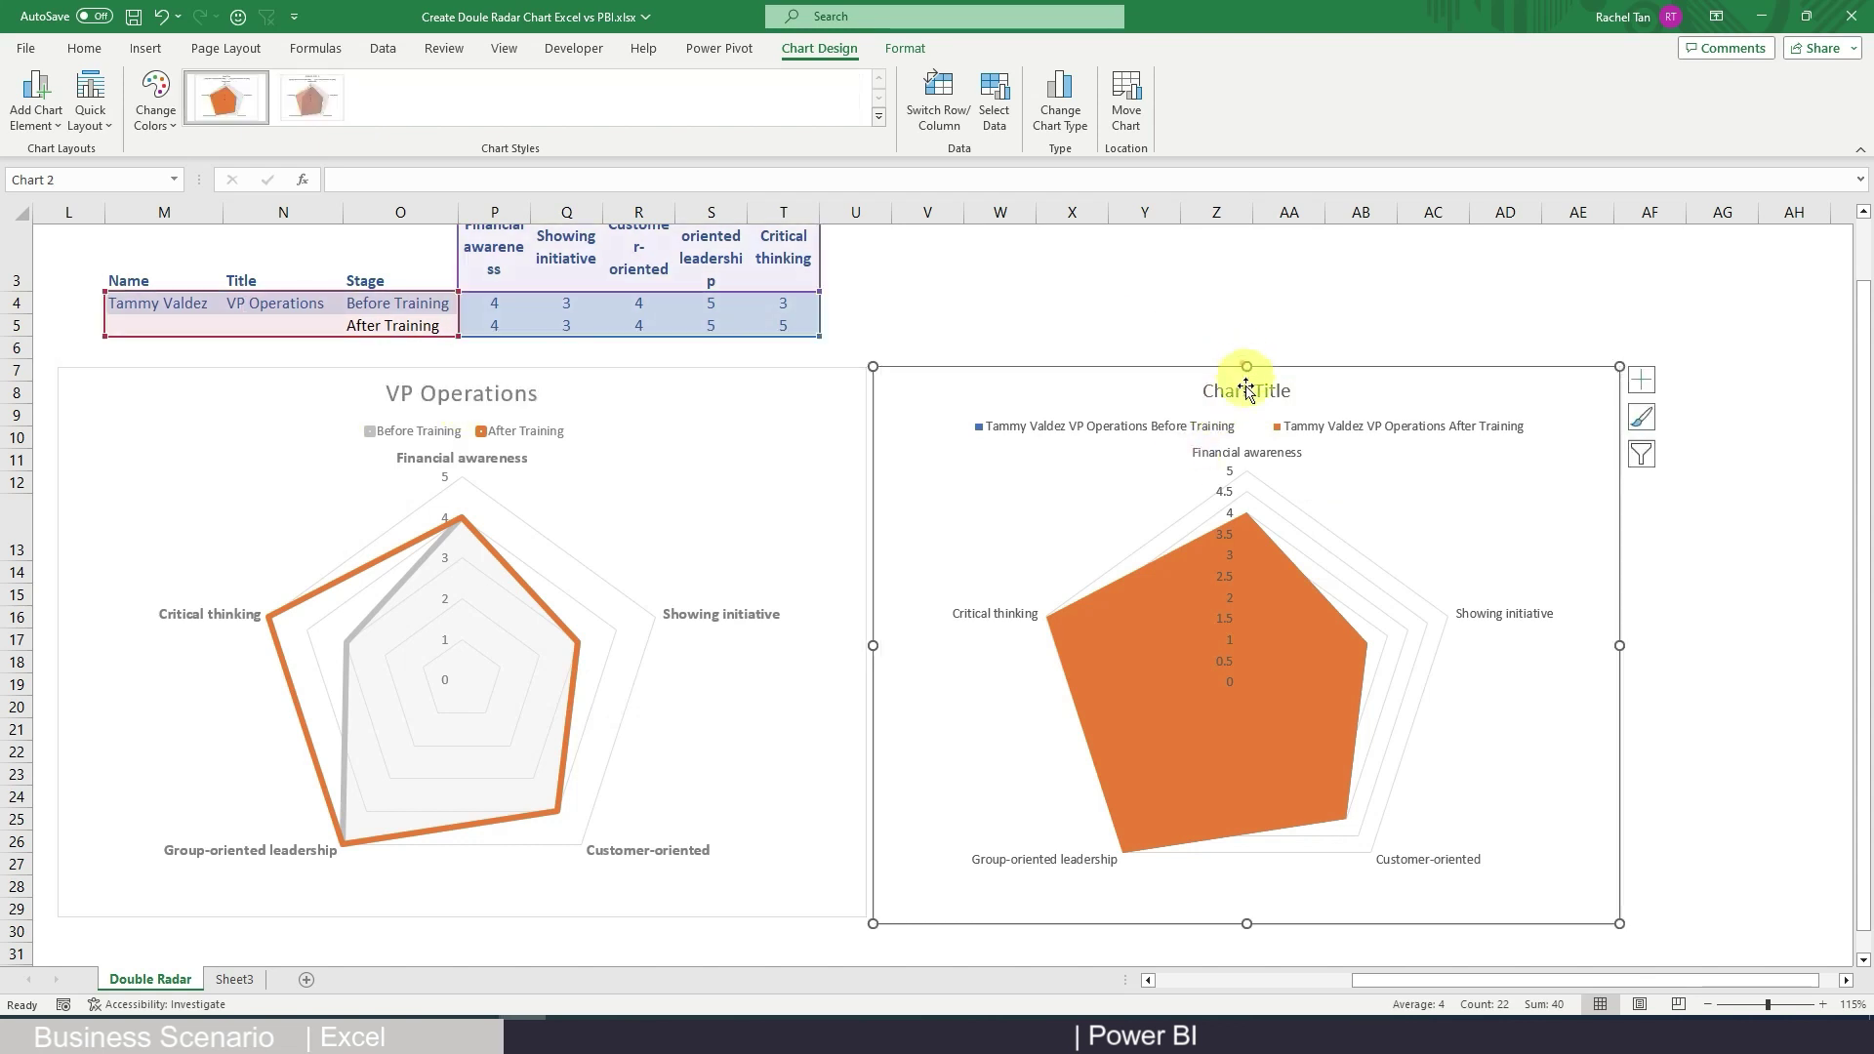
pyautogui.doubleClick(1252, 398)
pyautogui.click(1254, 402)
pyautogui.hotkey('ctrl', 'v')
pyautogui.click(1386, 390)
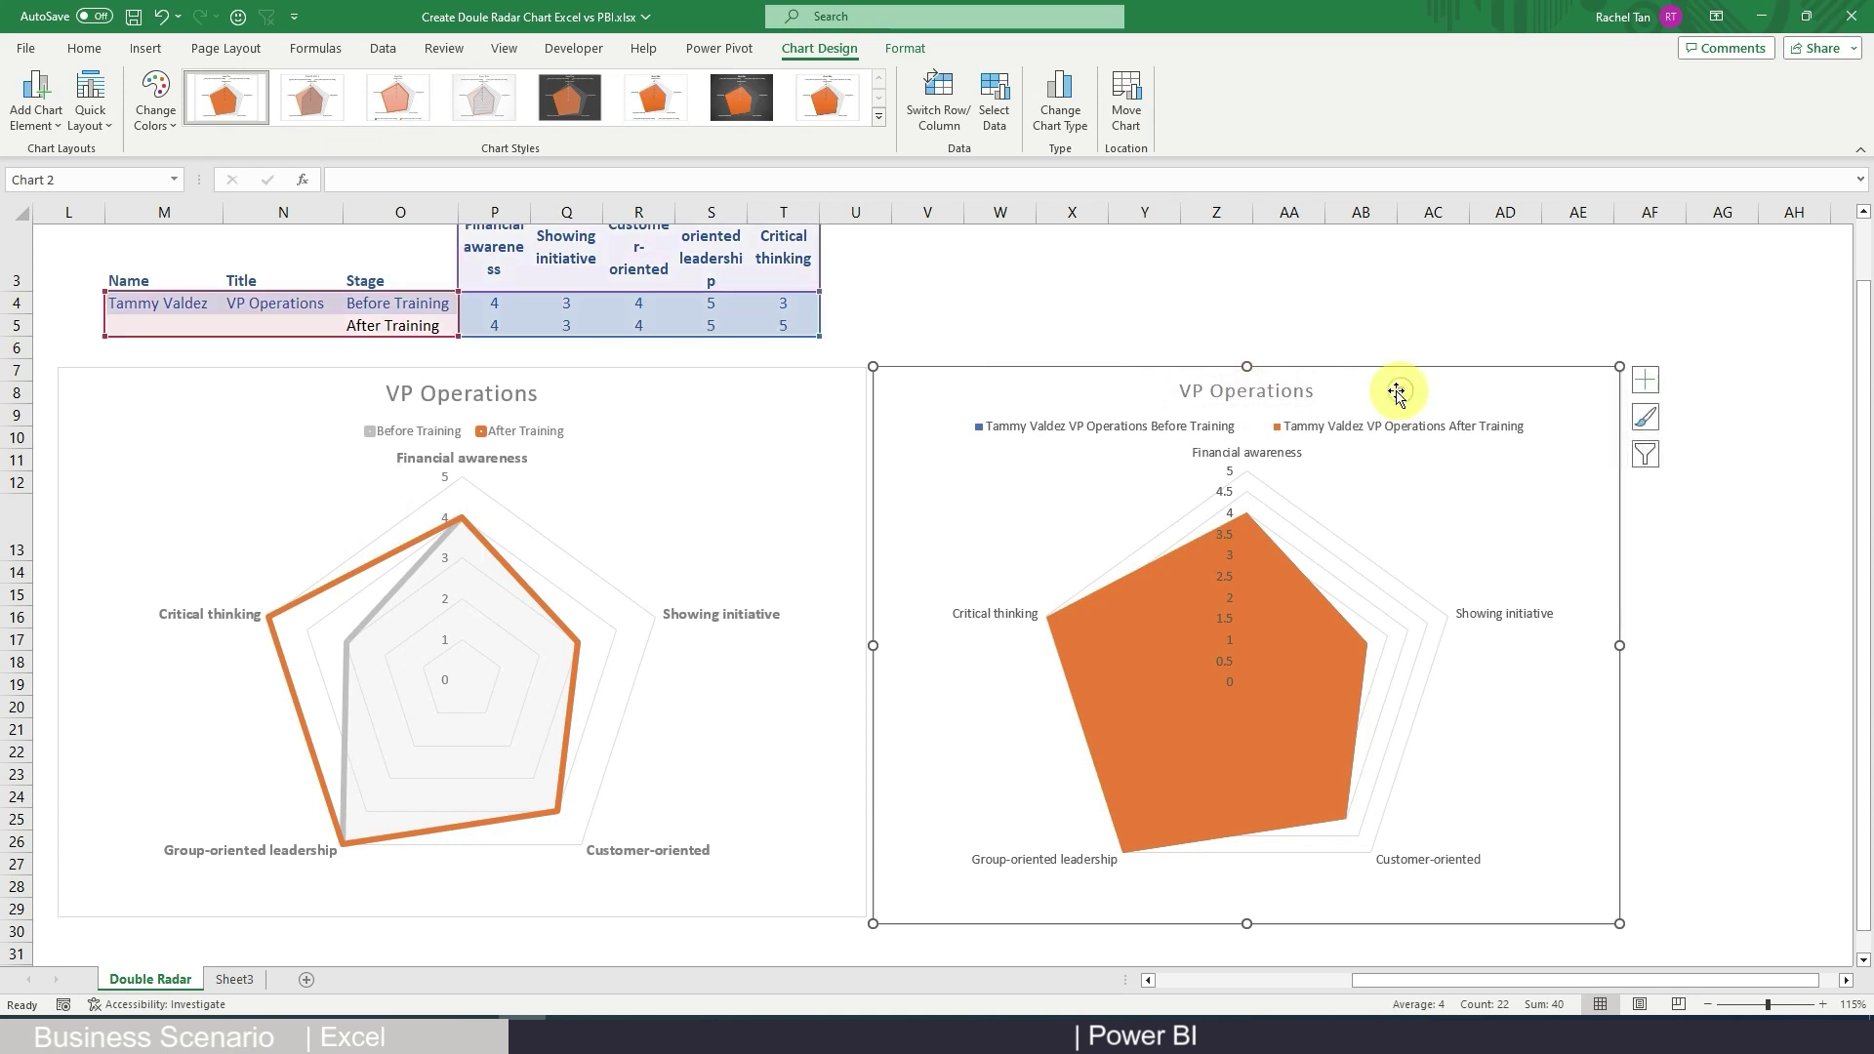
pyautogui.scroll(1, 1312, 640)
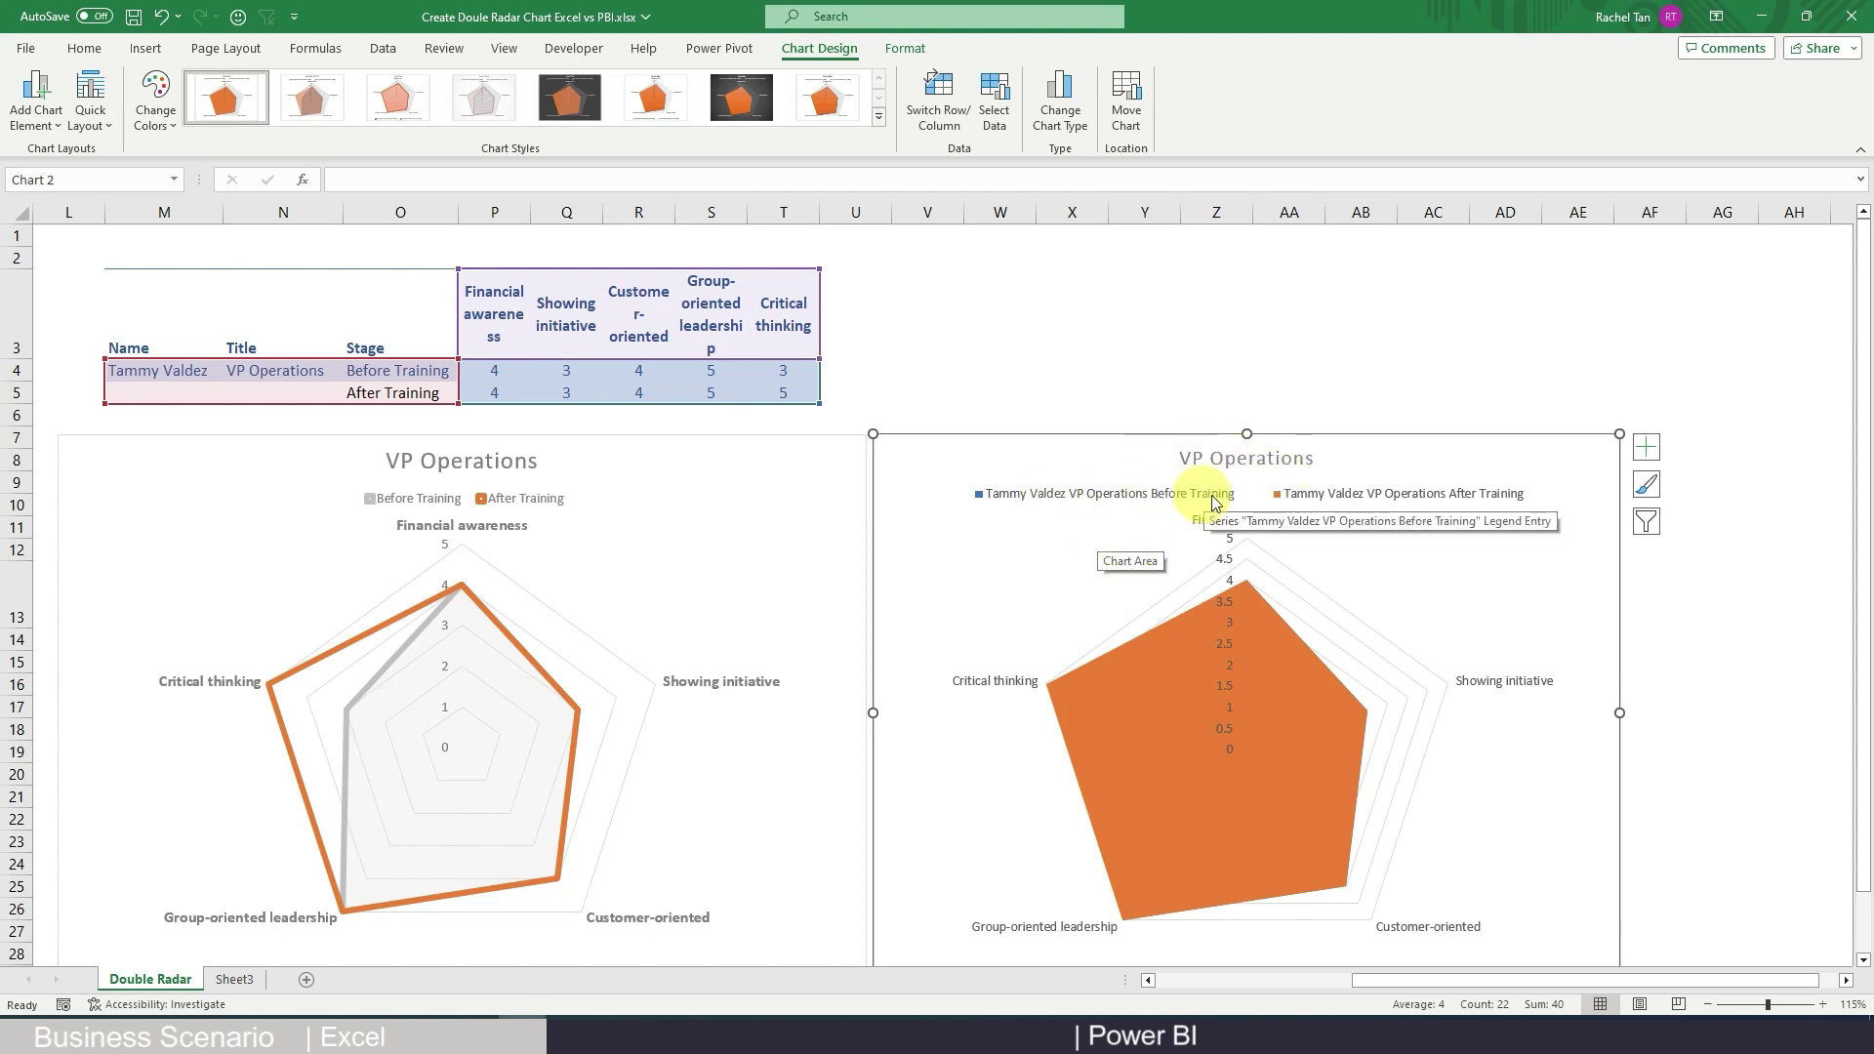
# In Select Data, rename the first series to Before Training
pyautogui.click(1056, 564)
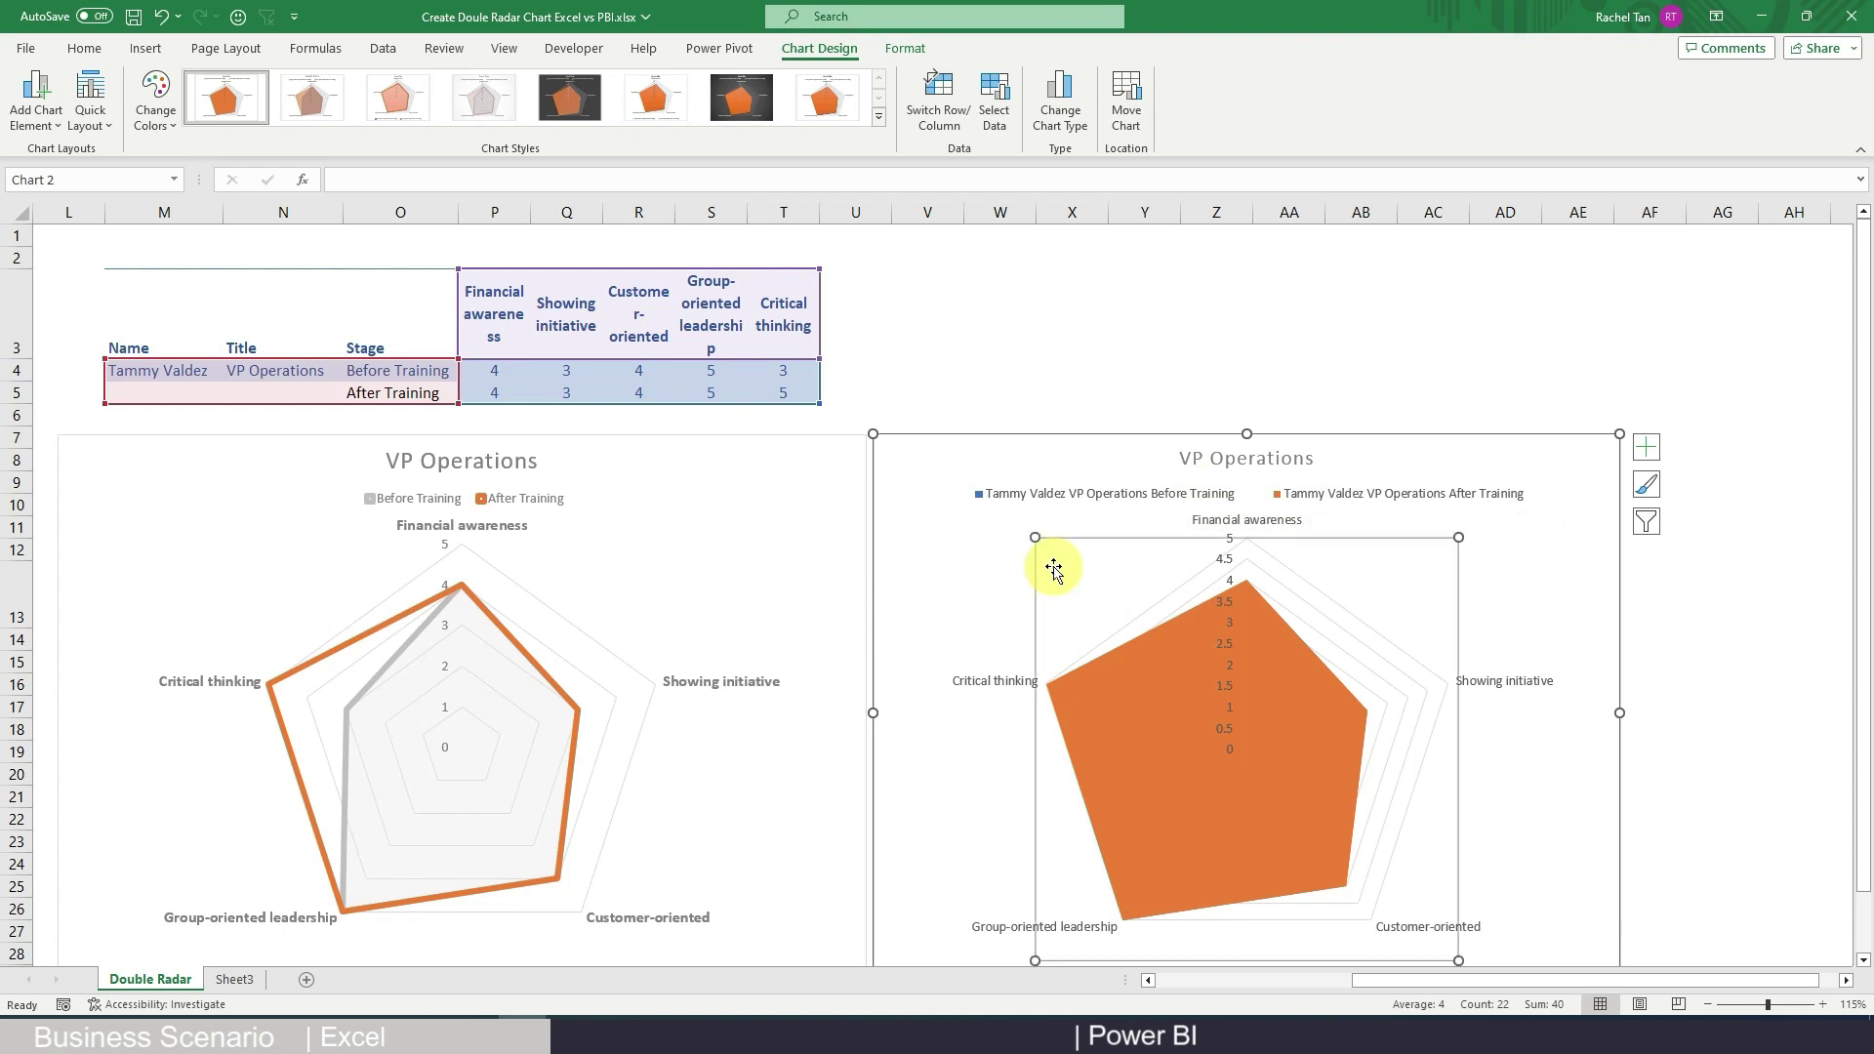
pyautogui.rightClick(992, 573)
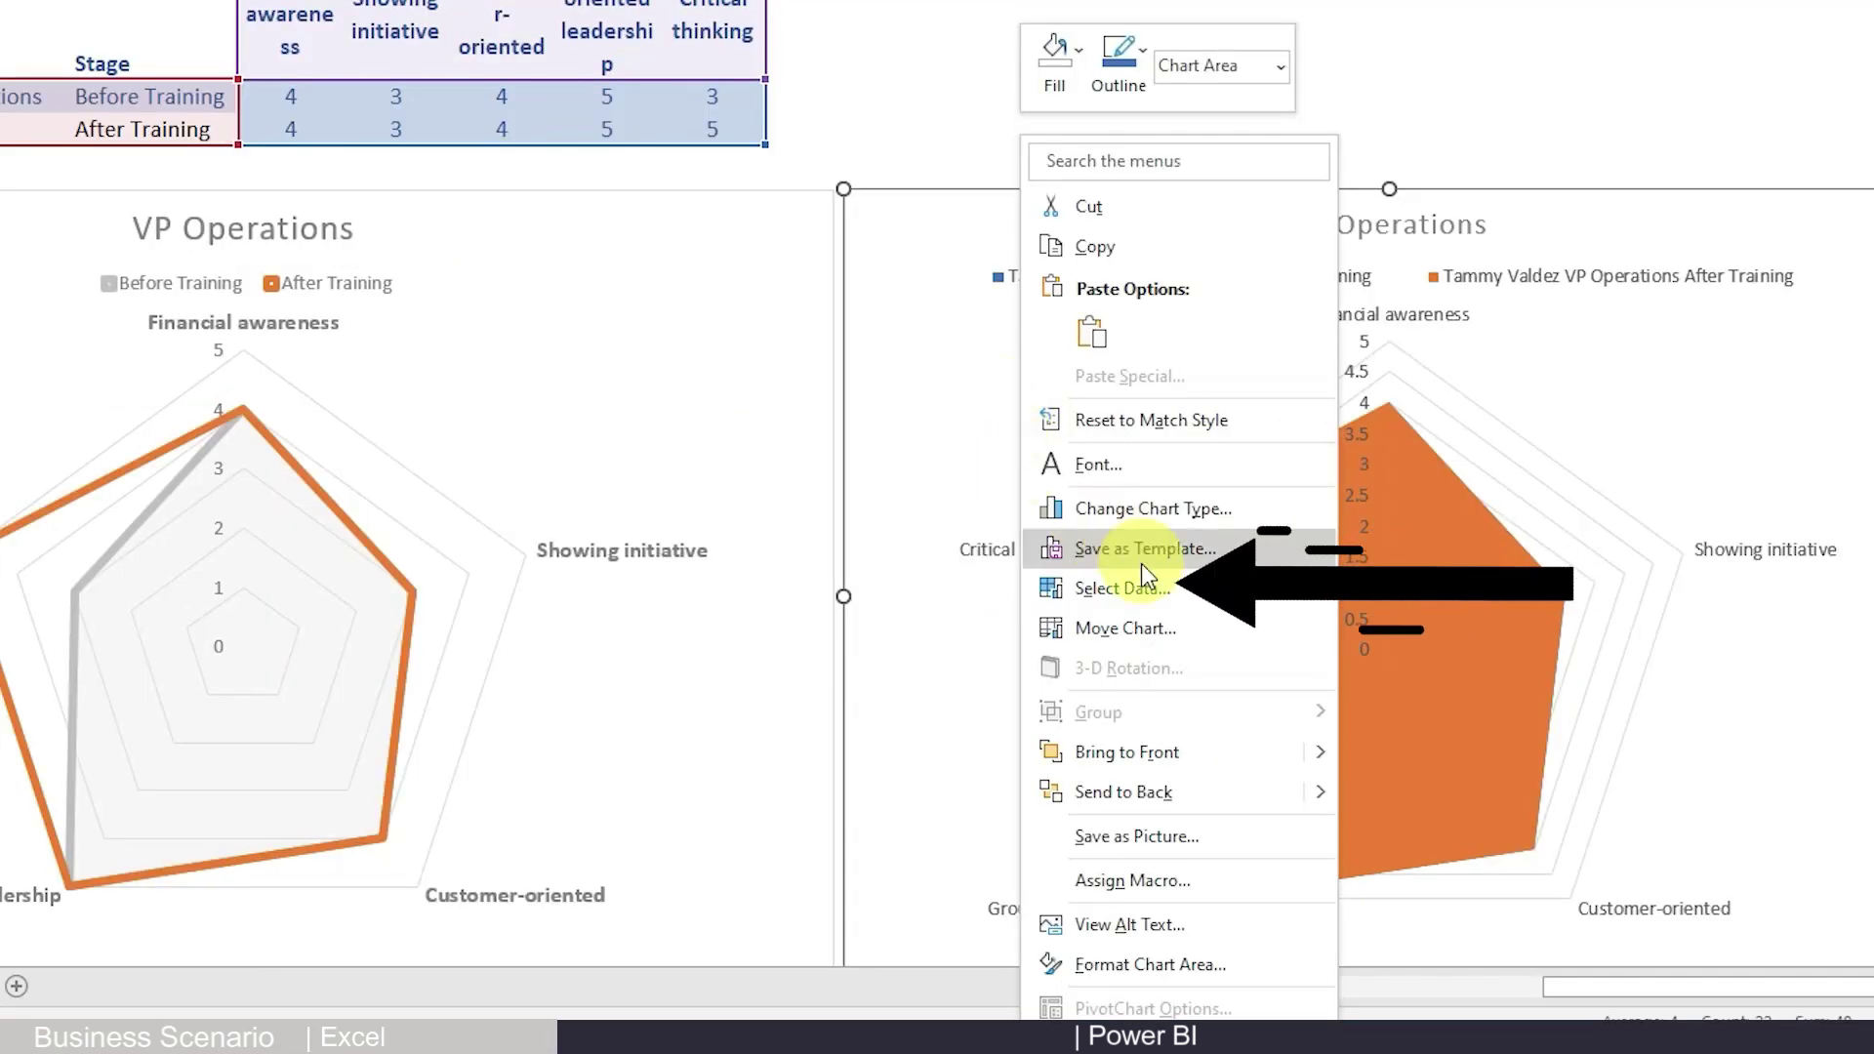
pyautogui.click(1118, 599)
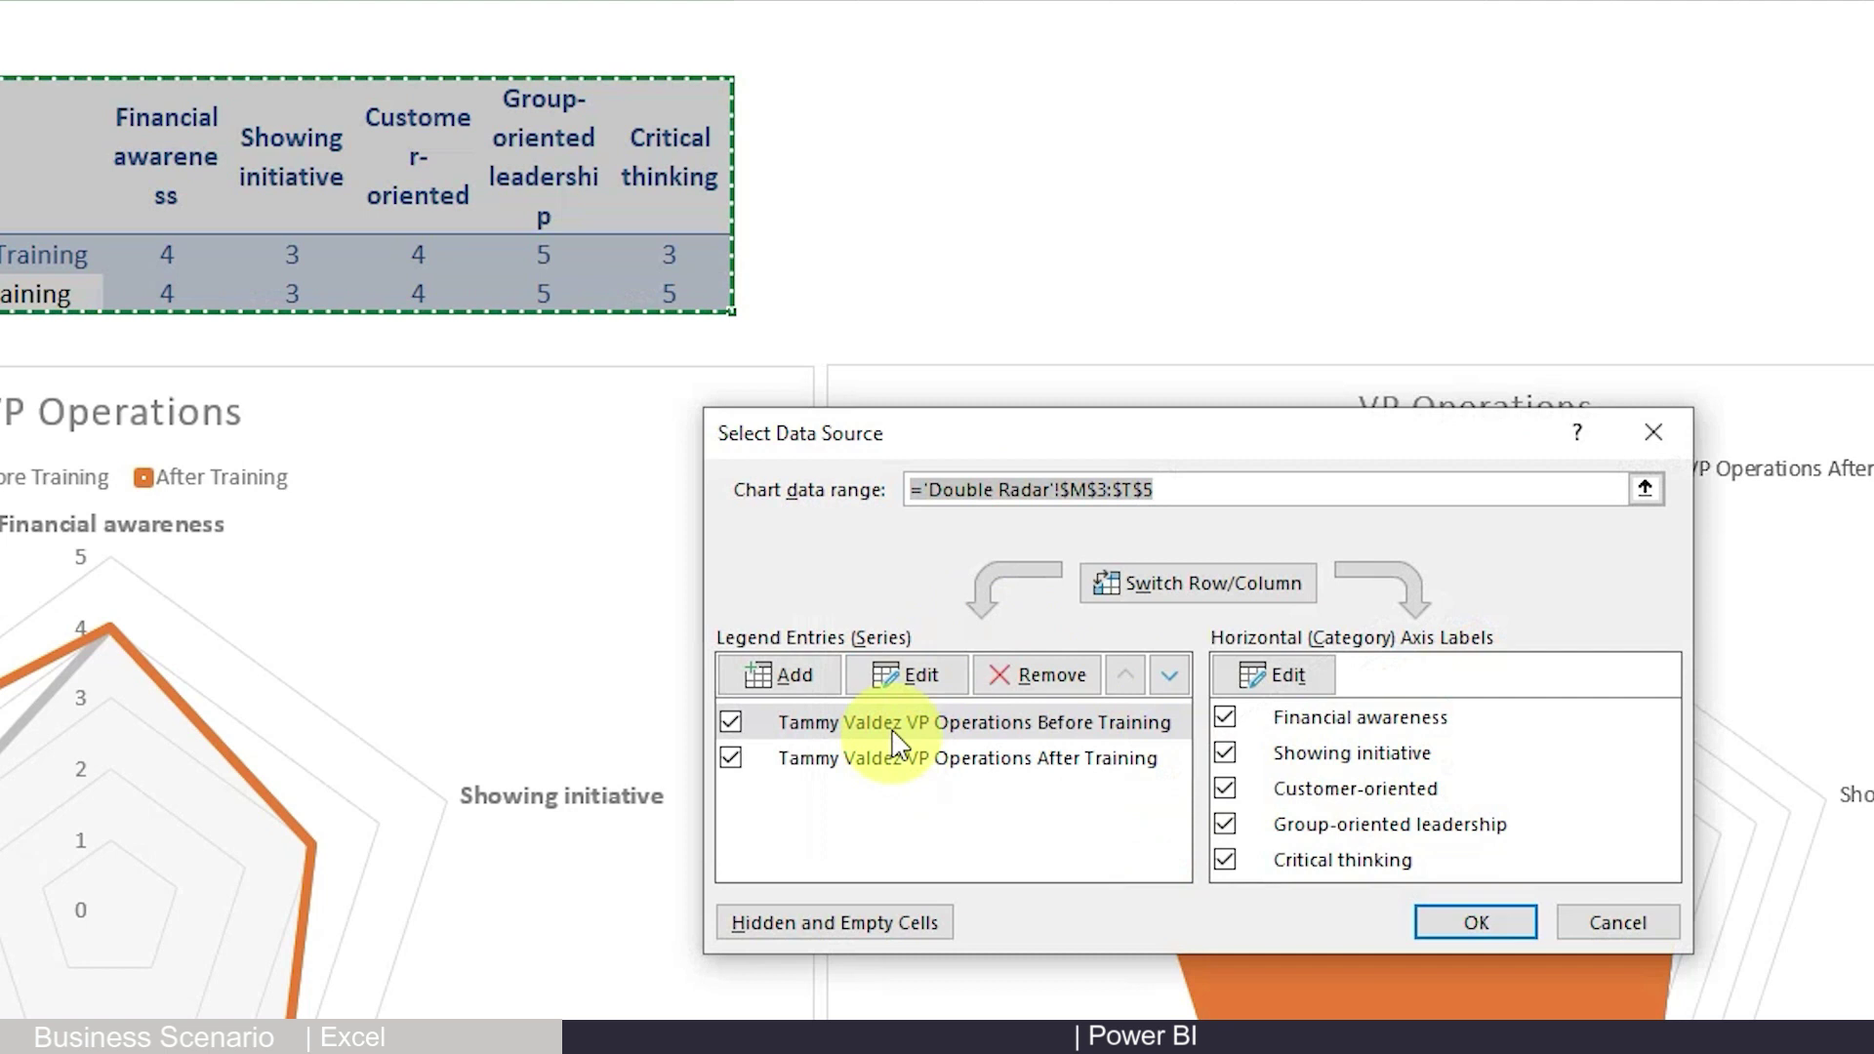
pyautogui.click(891, 727)
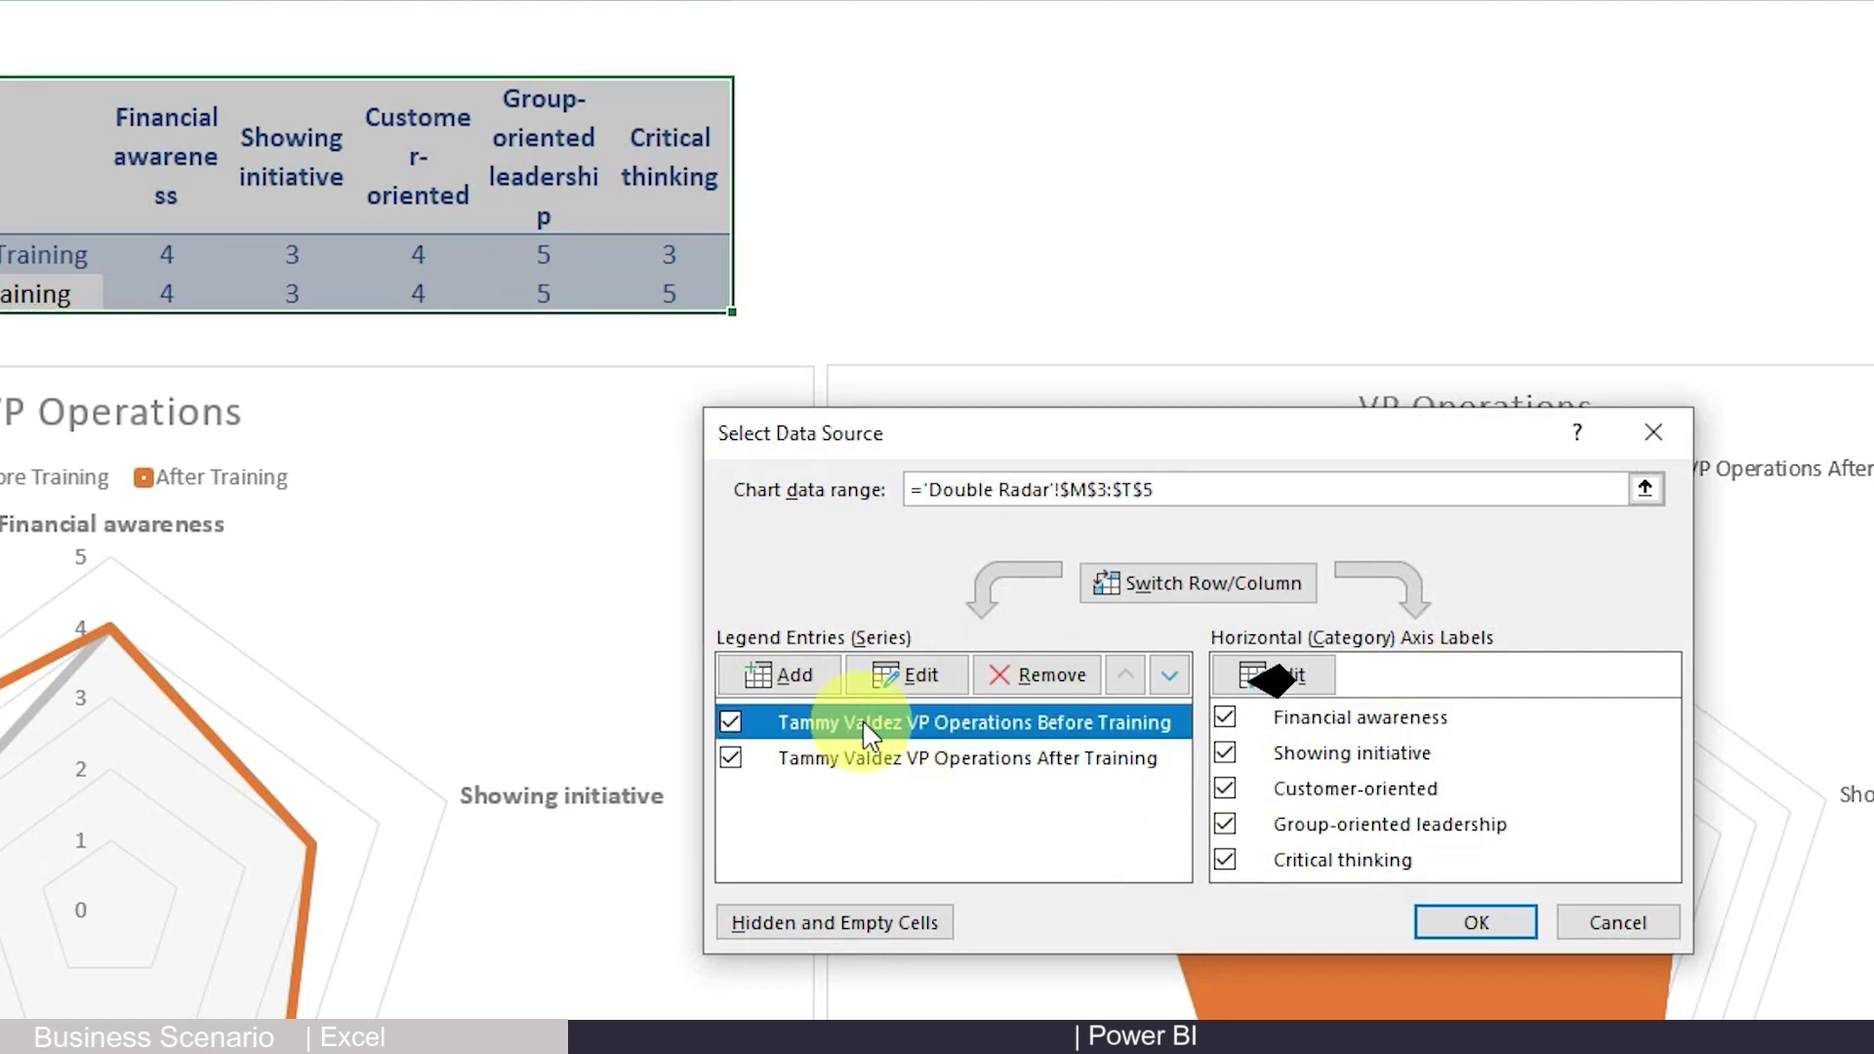
pyautogui.click(916, 687)
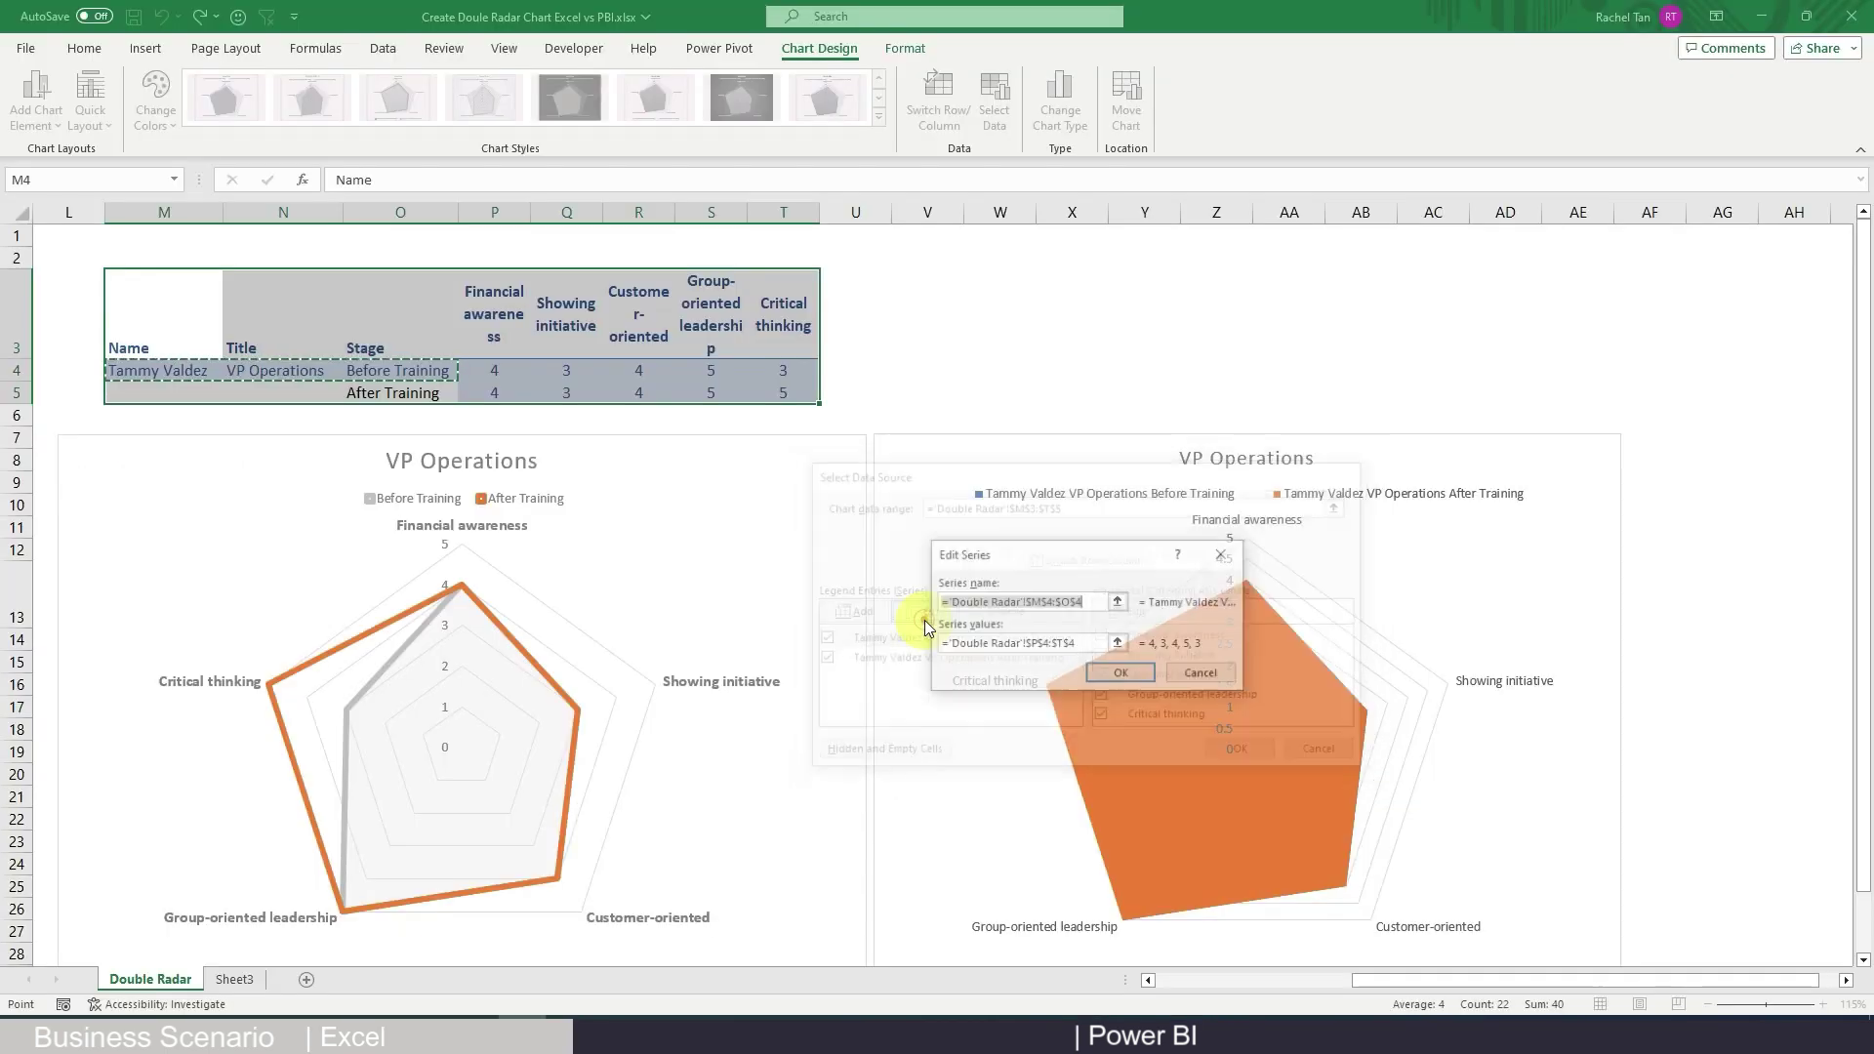
pyautogui.click(1095, 601)
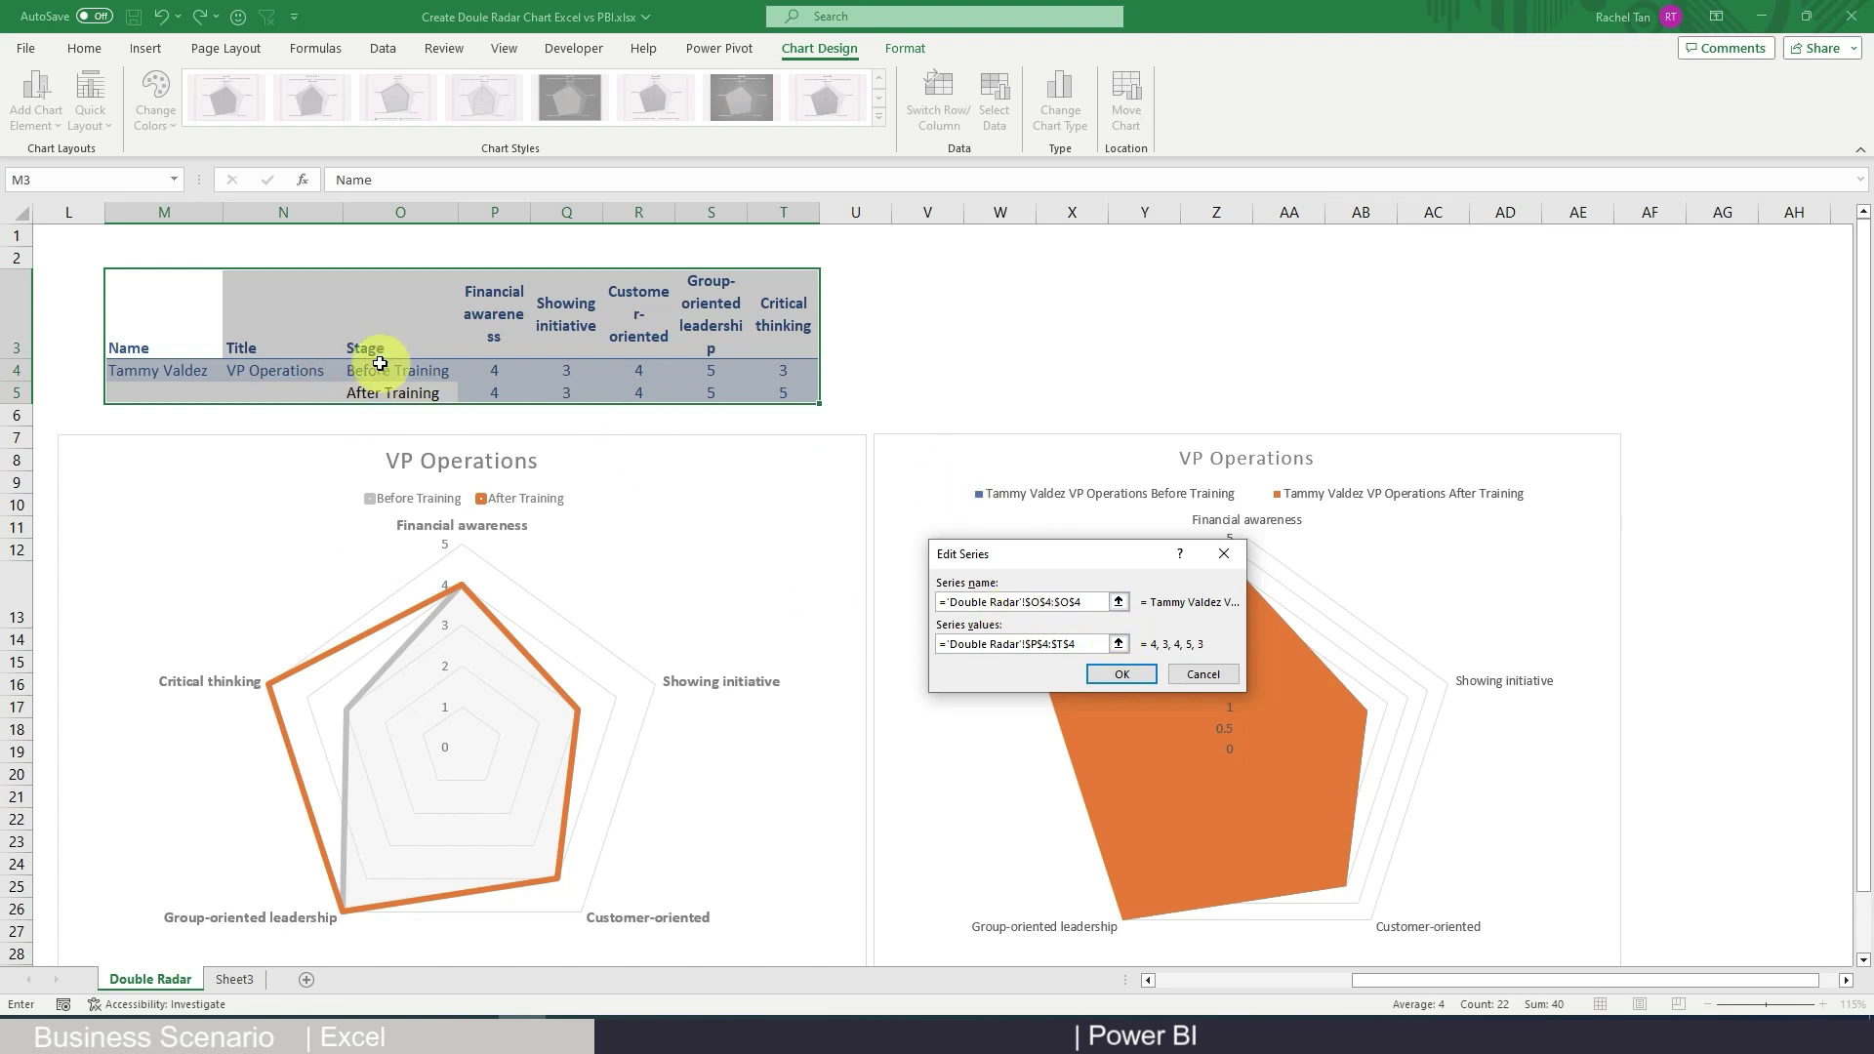
pyautogui.press('Return')
# Rename the second series to After Training and apply the changes
pyautogui.click(900, 661)
pyautogui.click(918, 611)
pyautogui.click(1038, 602)
pyautogui.press('Delete')
pyautogui.press('Delete')
pyautogui.press('Delete')
pyautogui.press('Delete')
pyautogui.click(1122, 674)
pyautogui.click(1248, 755)
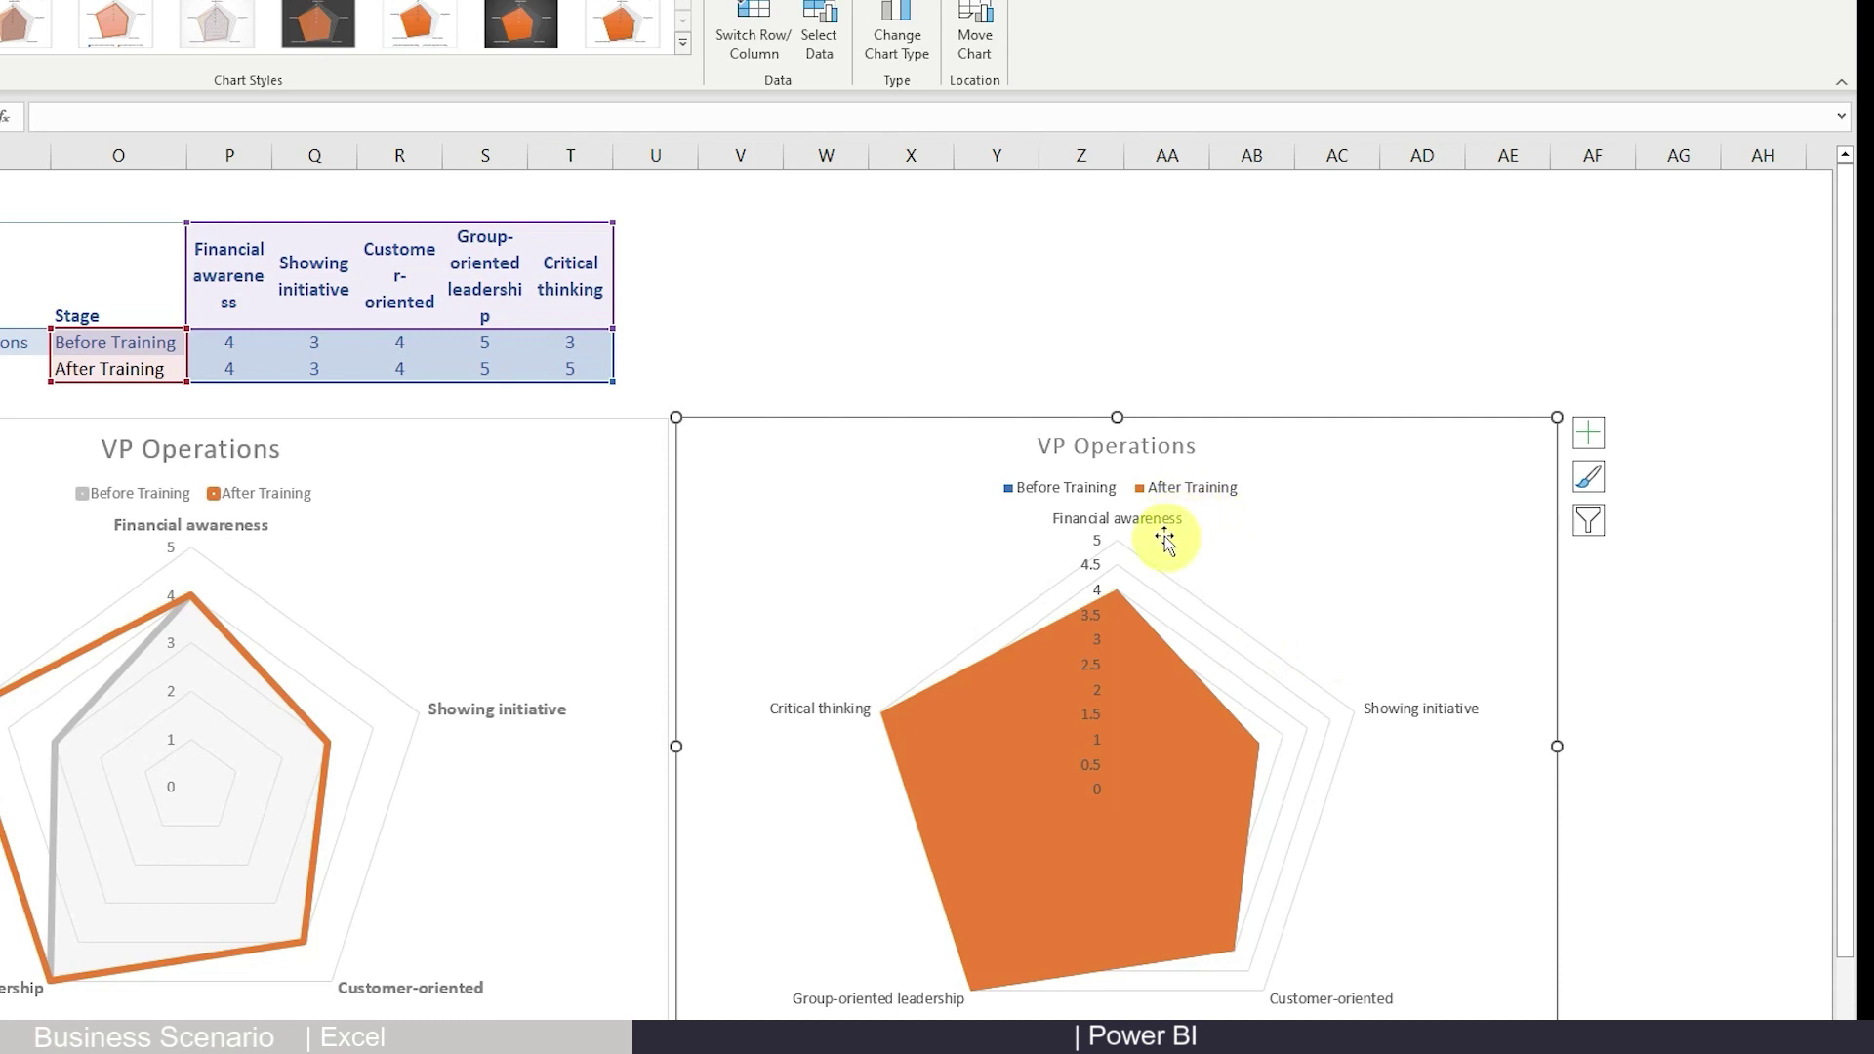
# Enlarge the competency axis labels by two font sizes and make them bold
pyautogui.click(1116, 519)
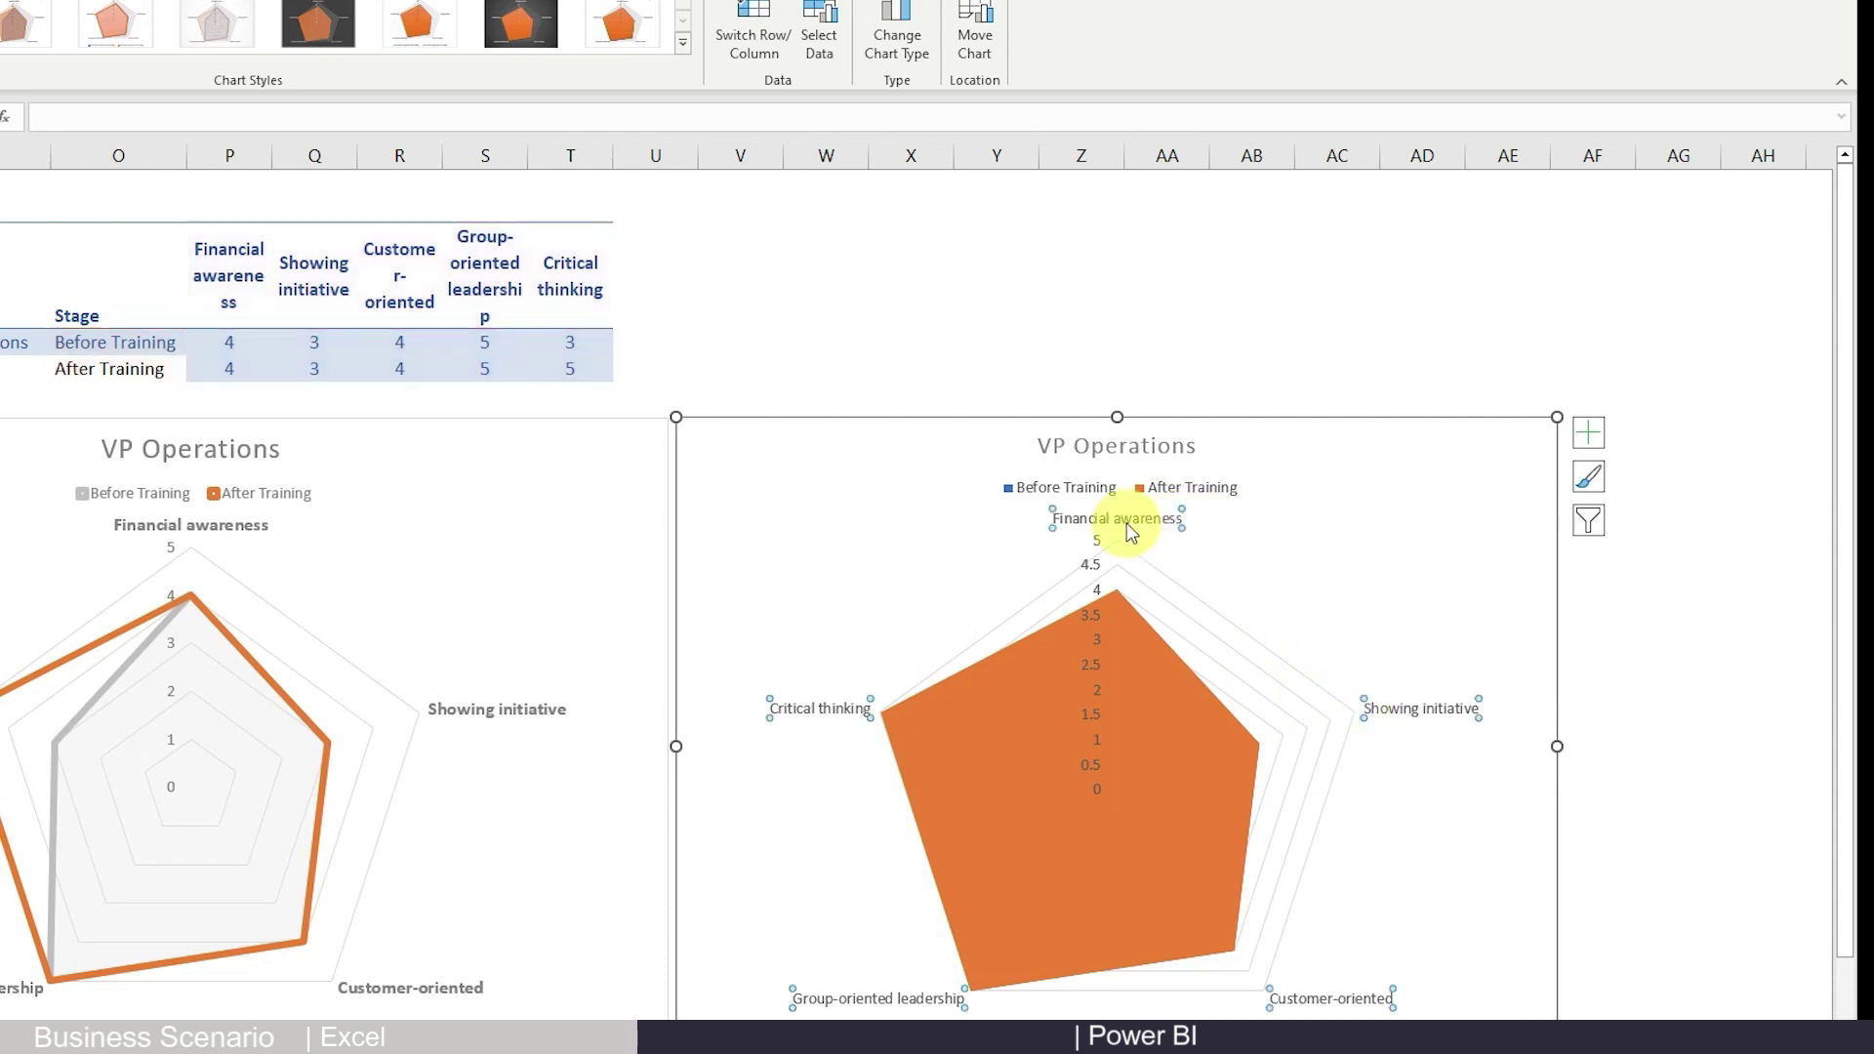
pyautogui.click(58, 1)
pyautogui.click(58, 10)
pyautogui.click(61, 11)
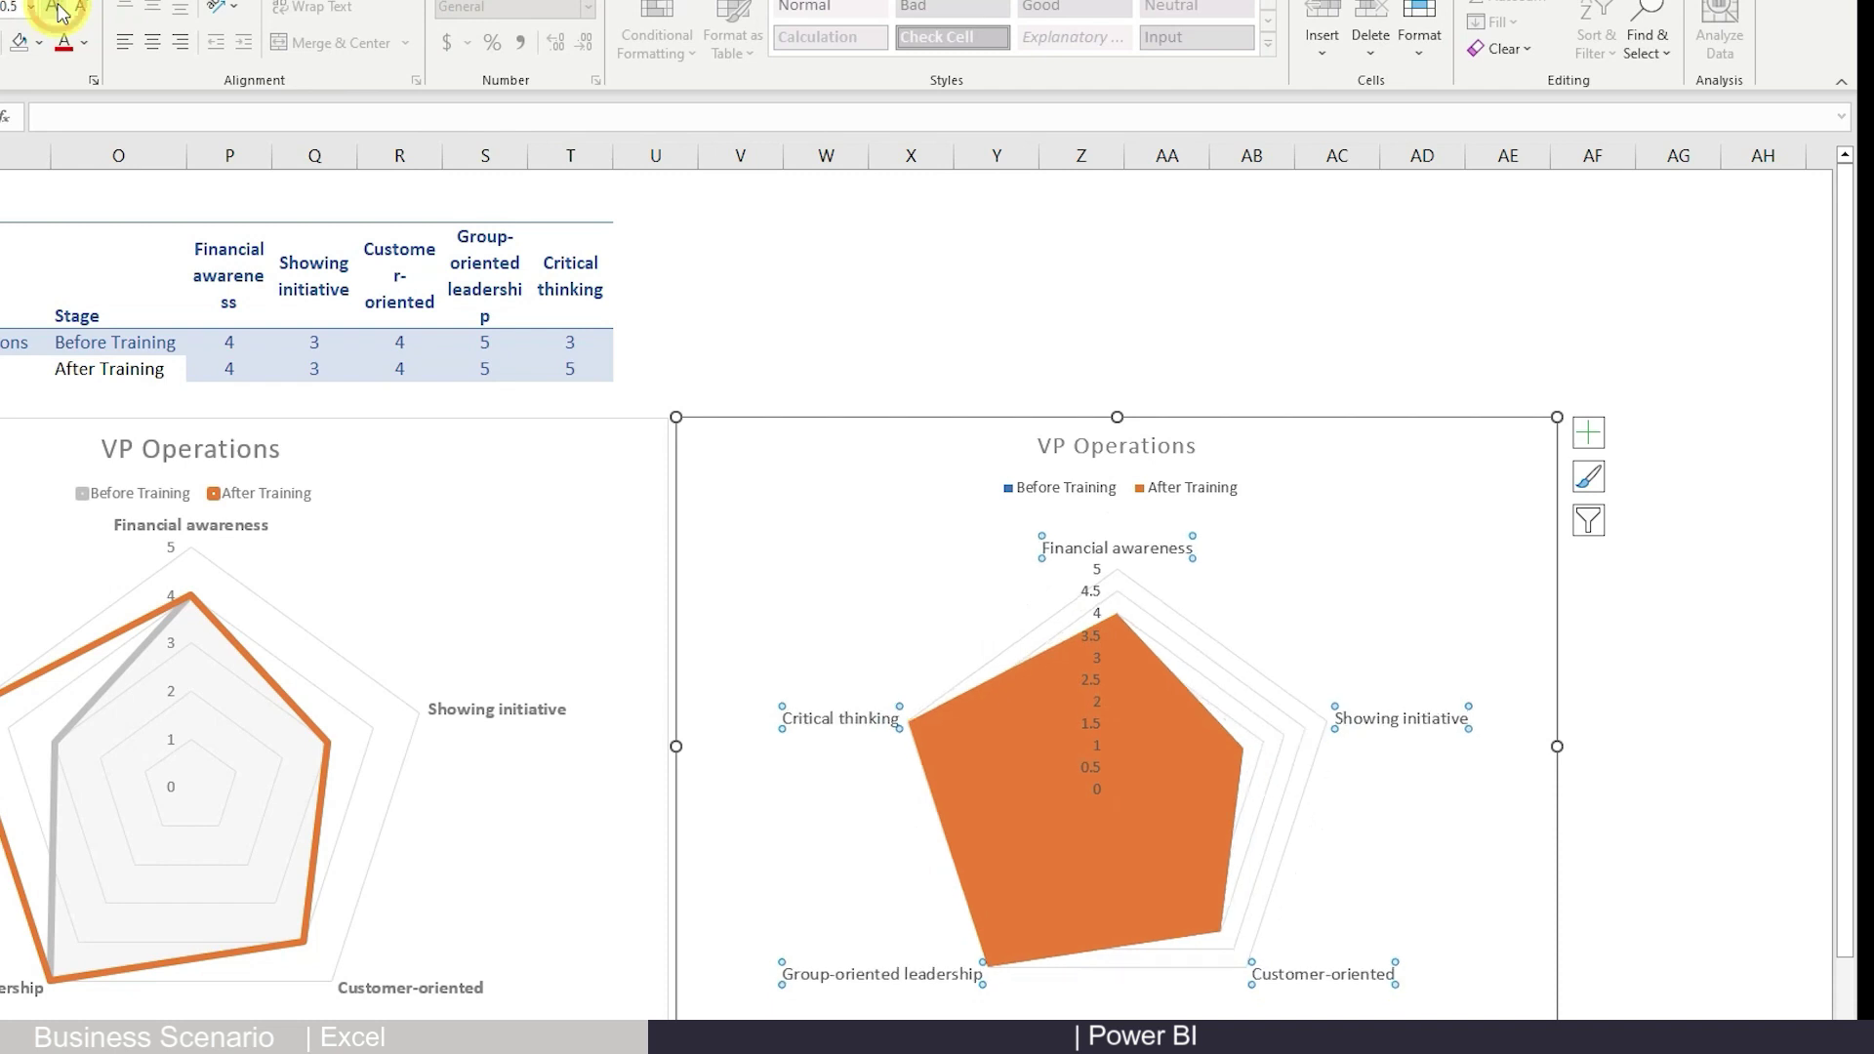
pyautogui.hotkey('ctrl', 'b')
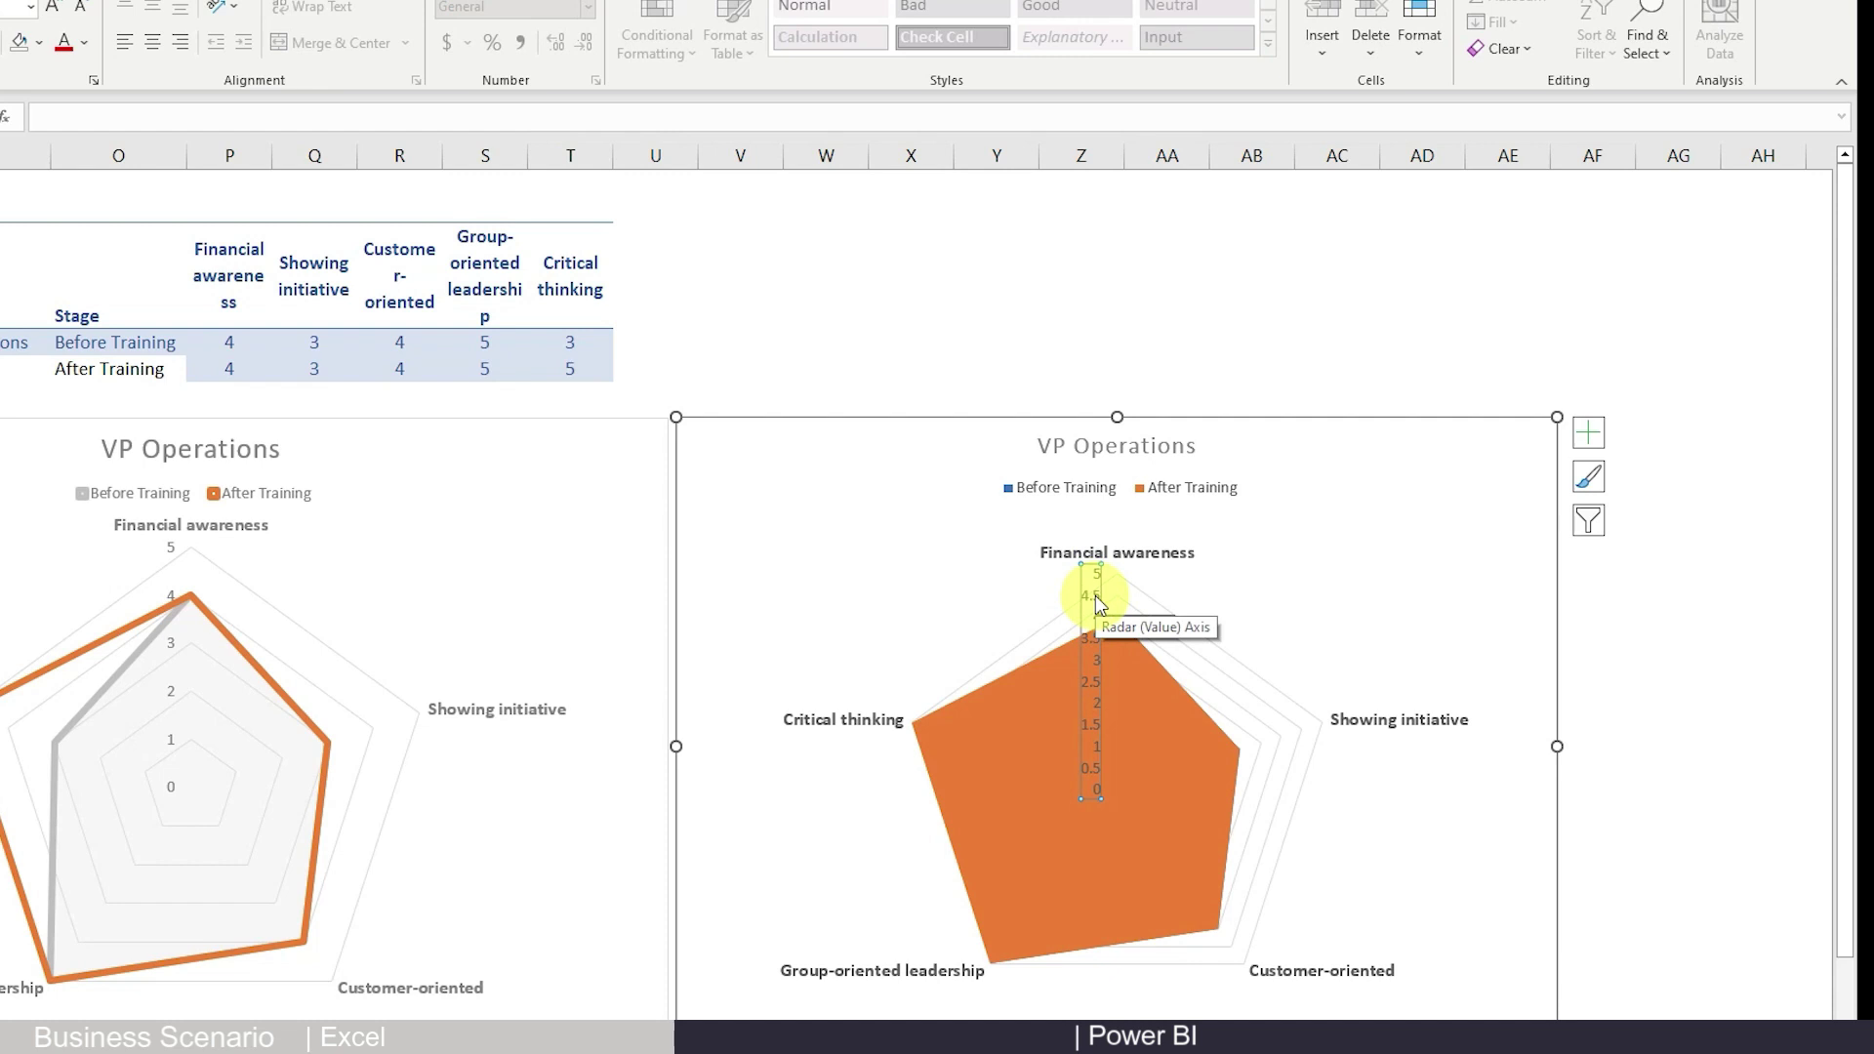
# Set the radar value axis major unit to 1, then select the After Training series
pyautogui.doubleClick(1095, 595)
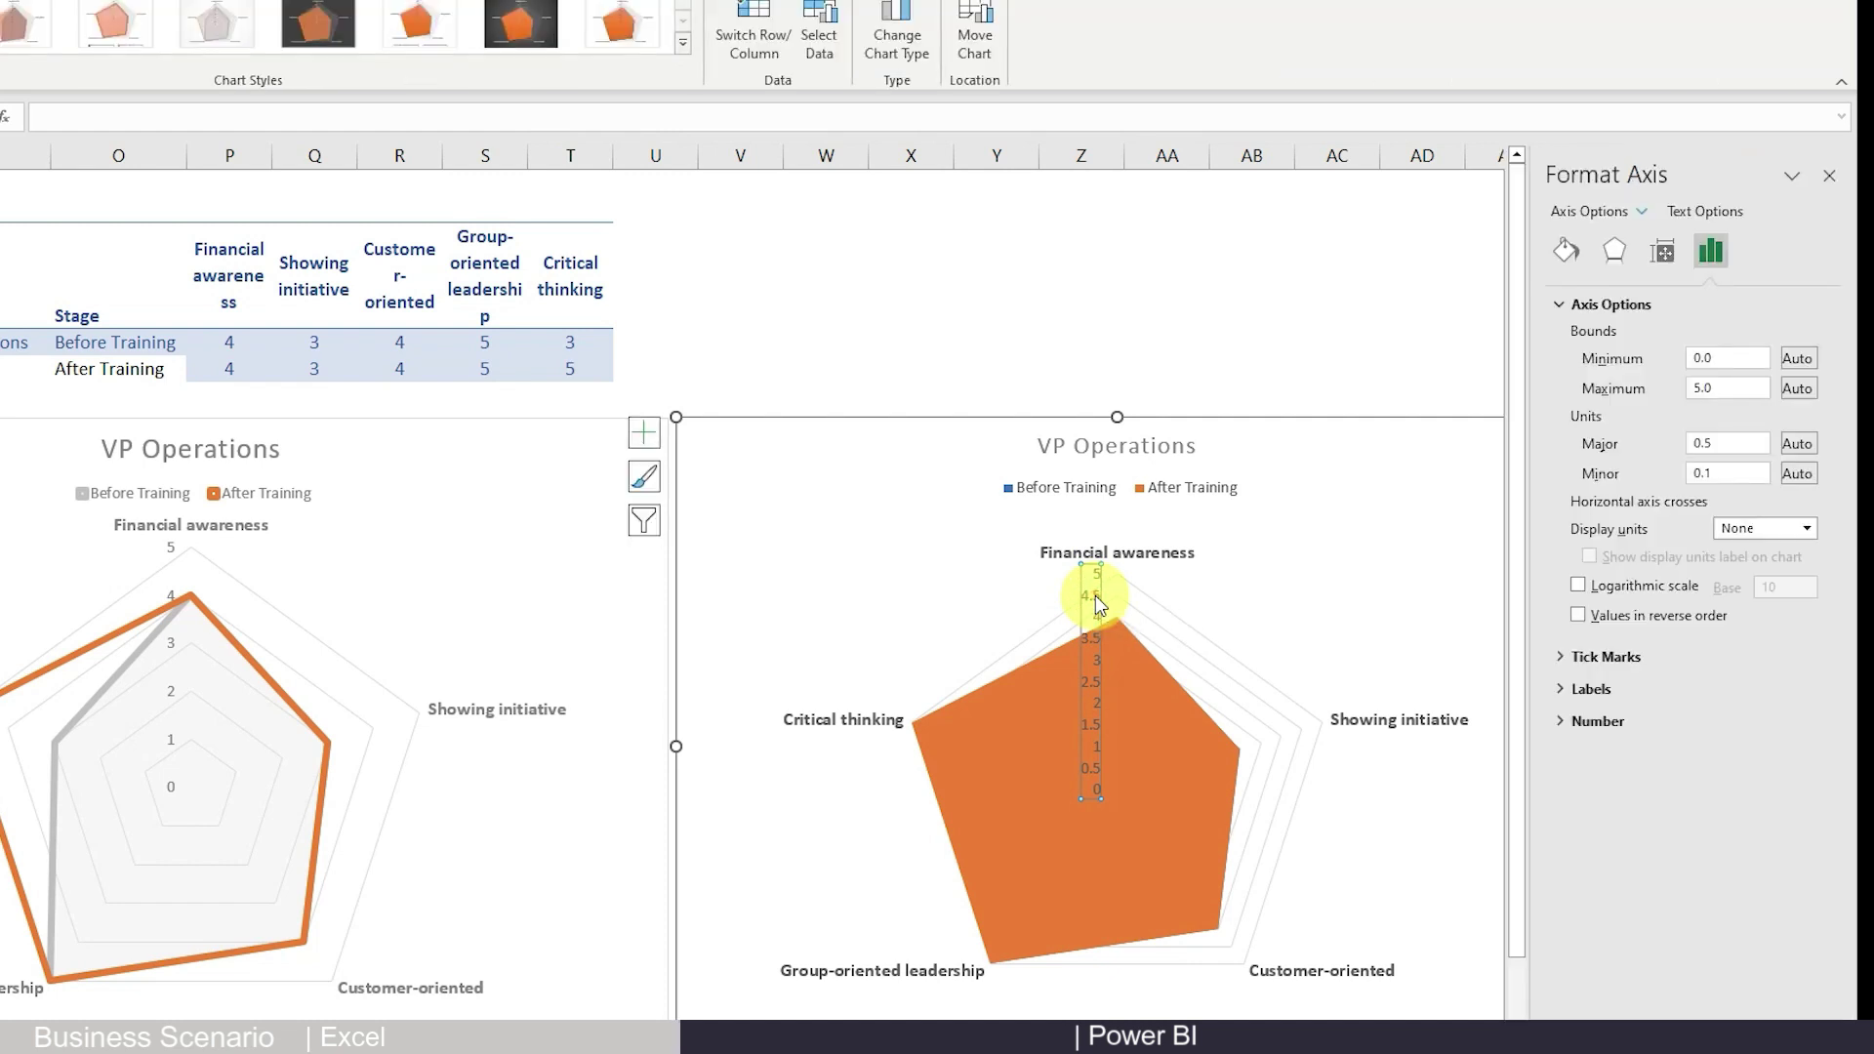
pyautogui.click(1724, 443)
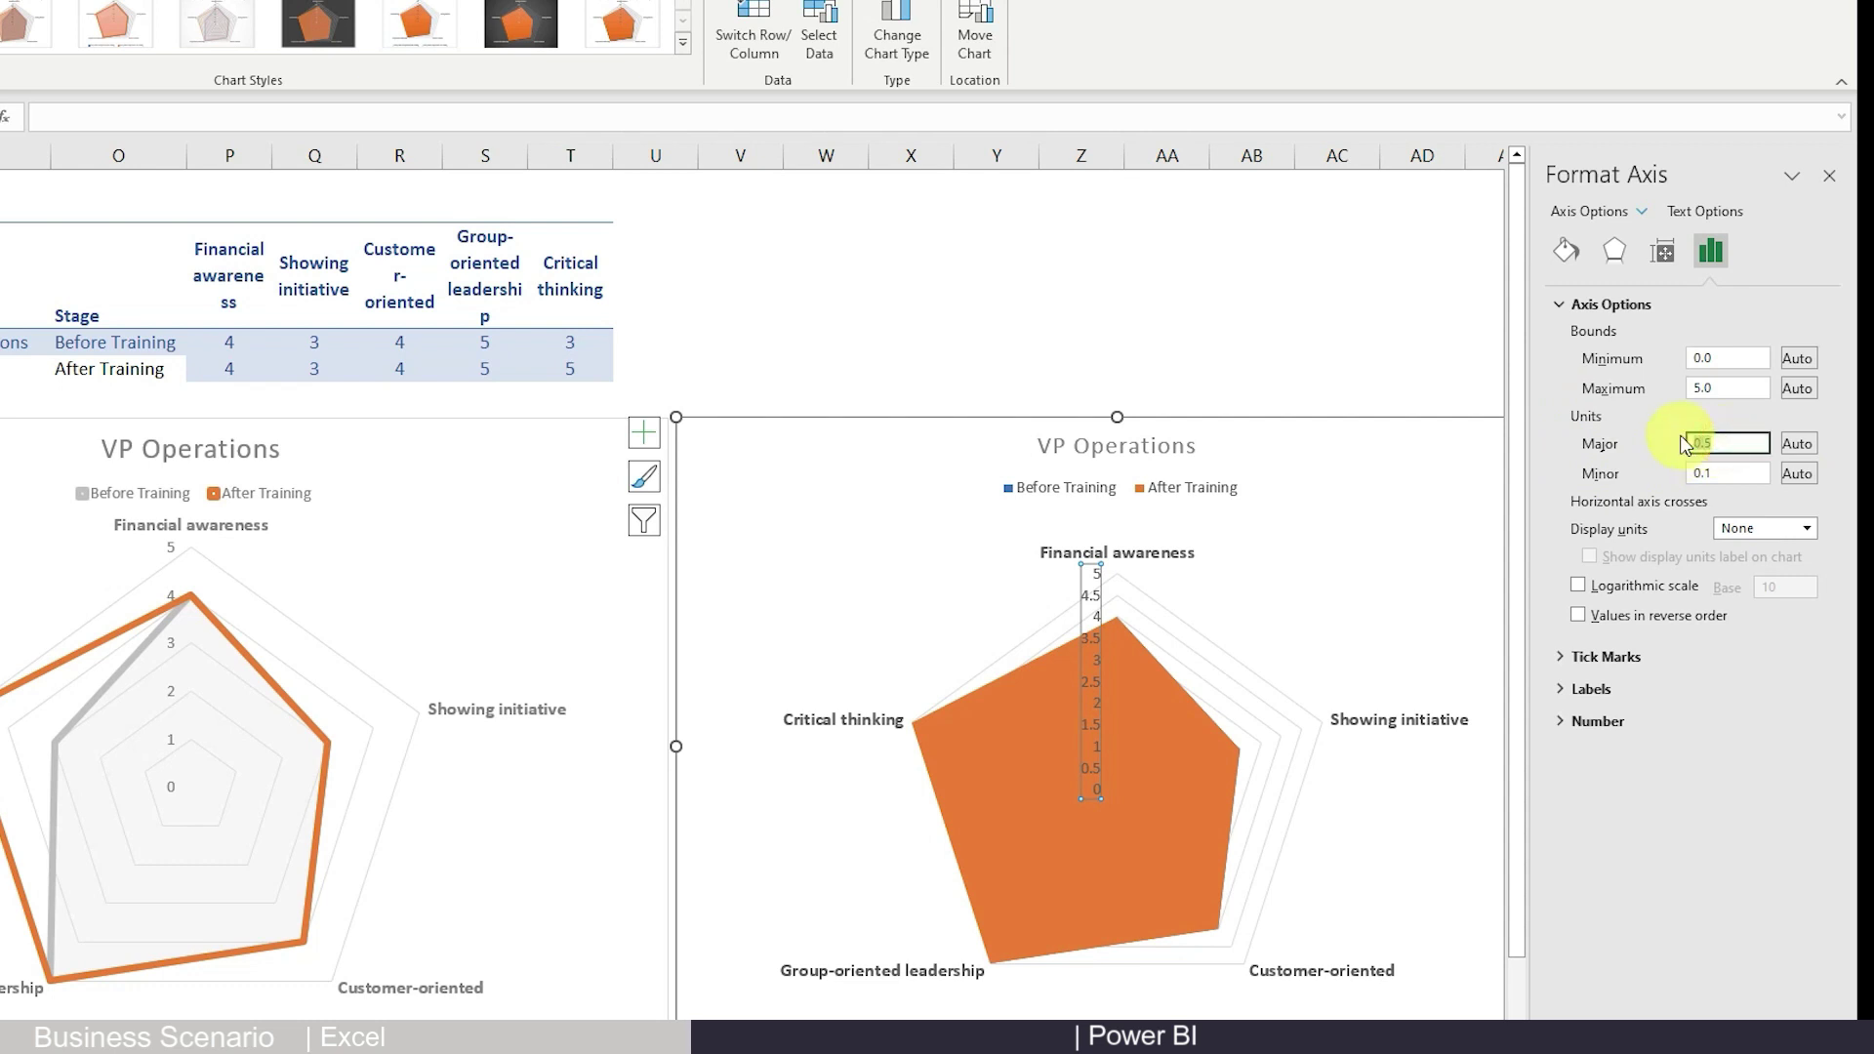
pyautogui.press('Return')
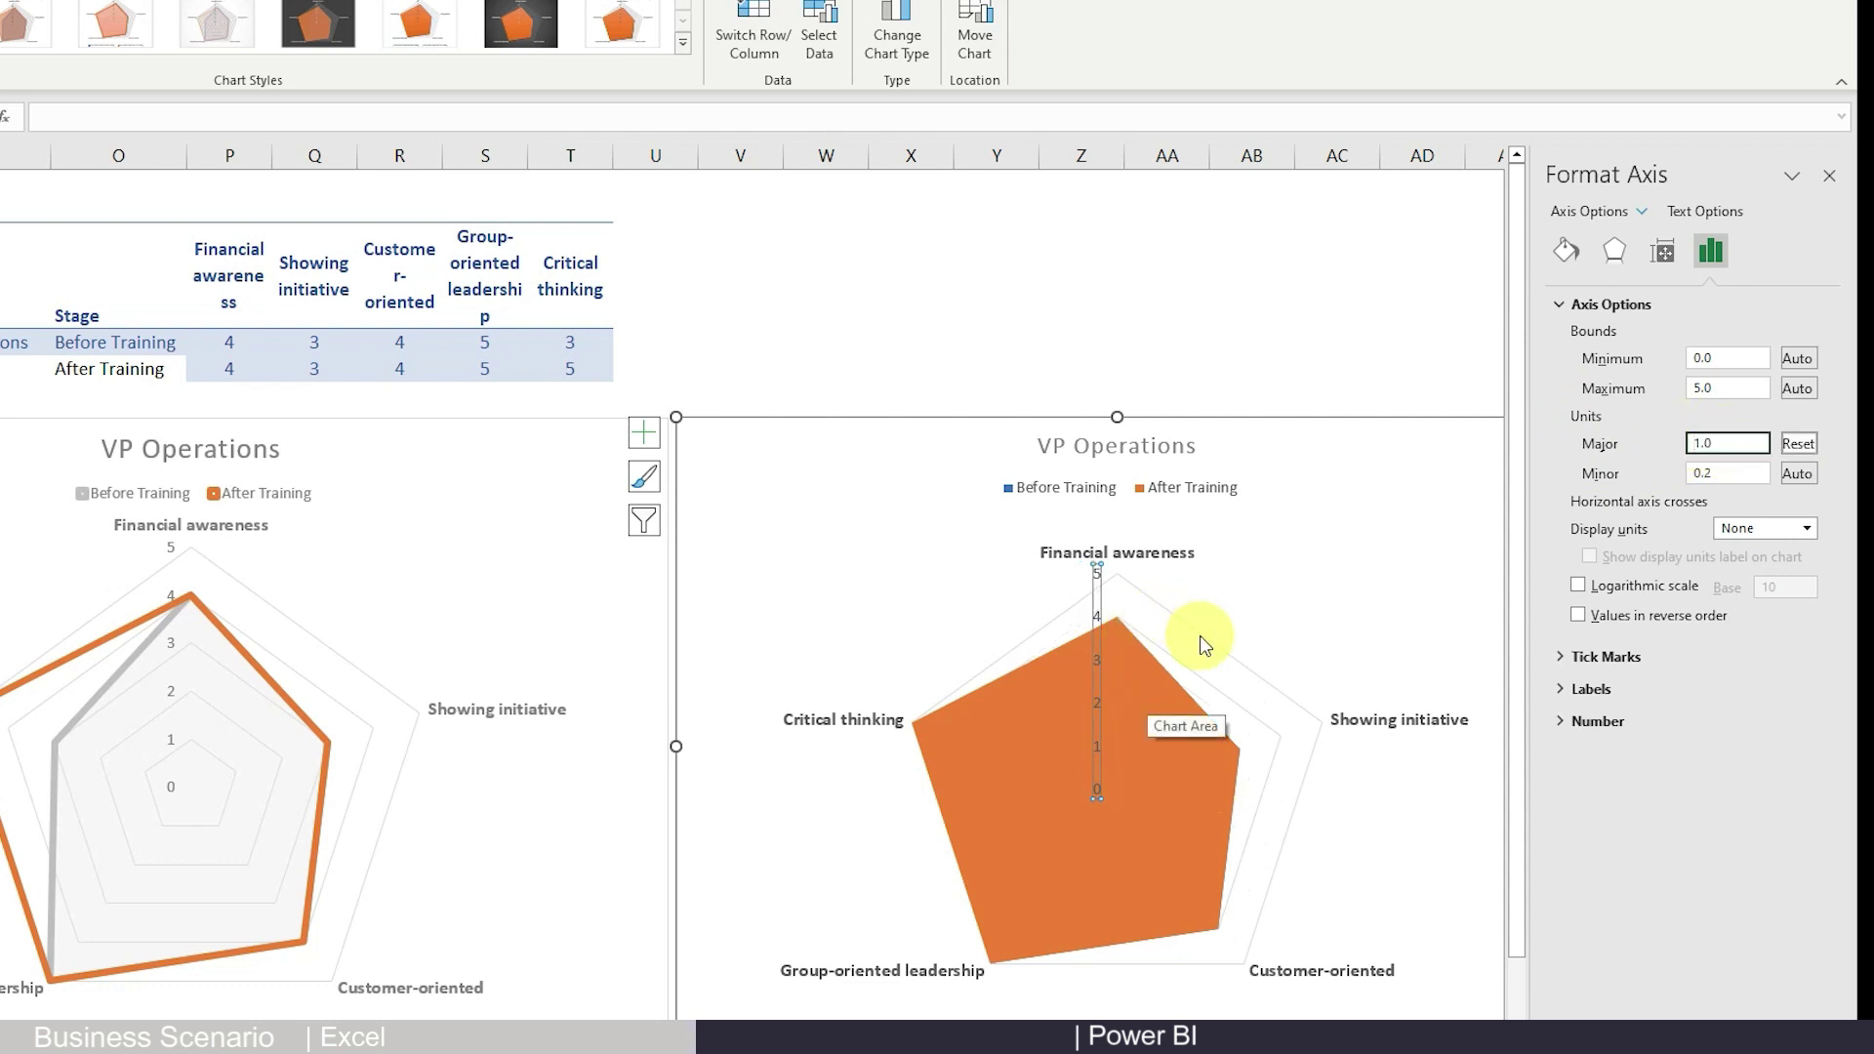
pyautogui.click(1270, 697)
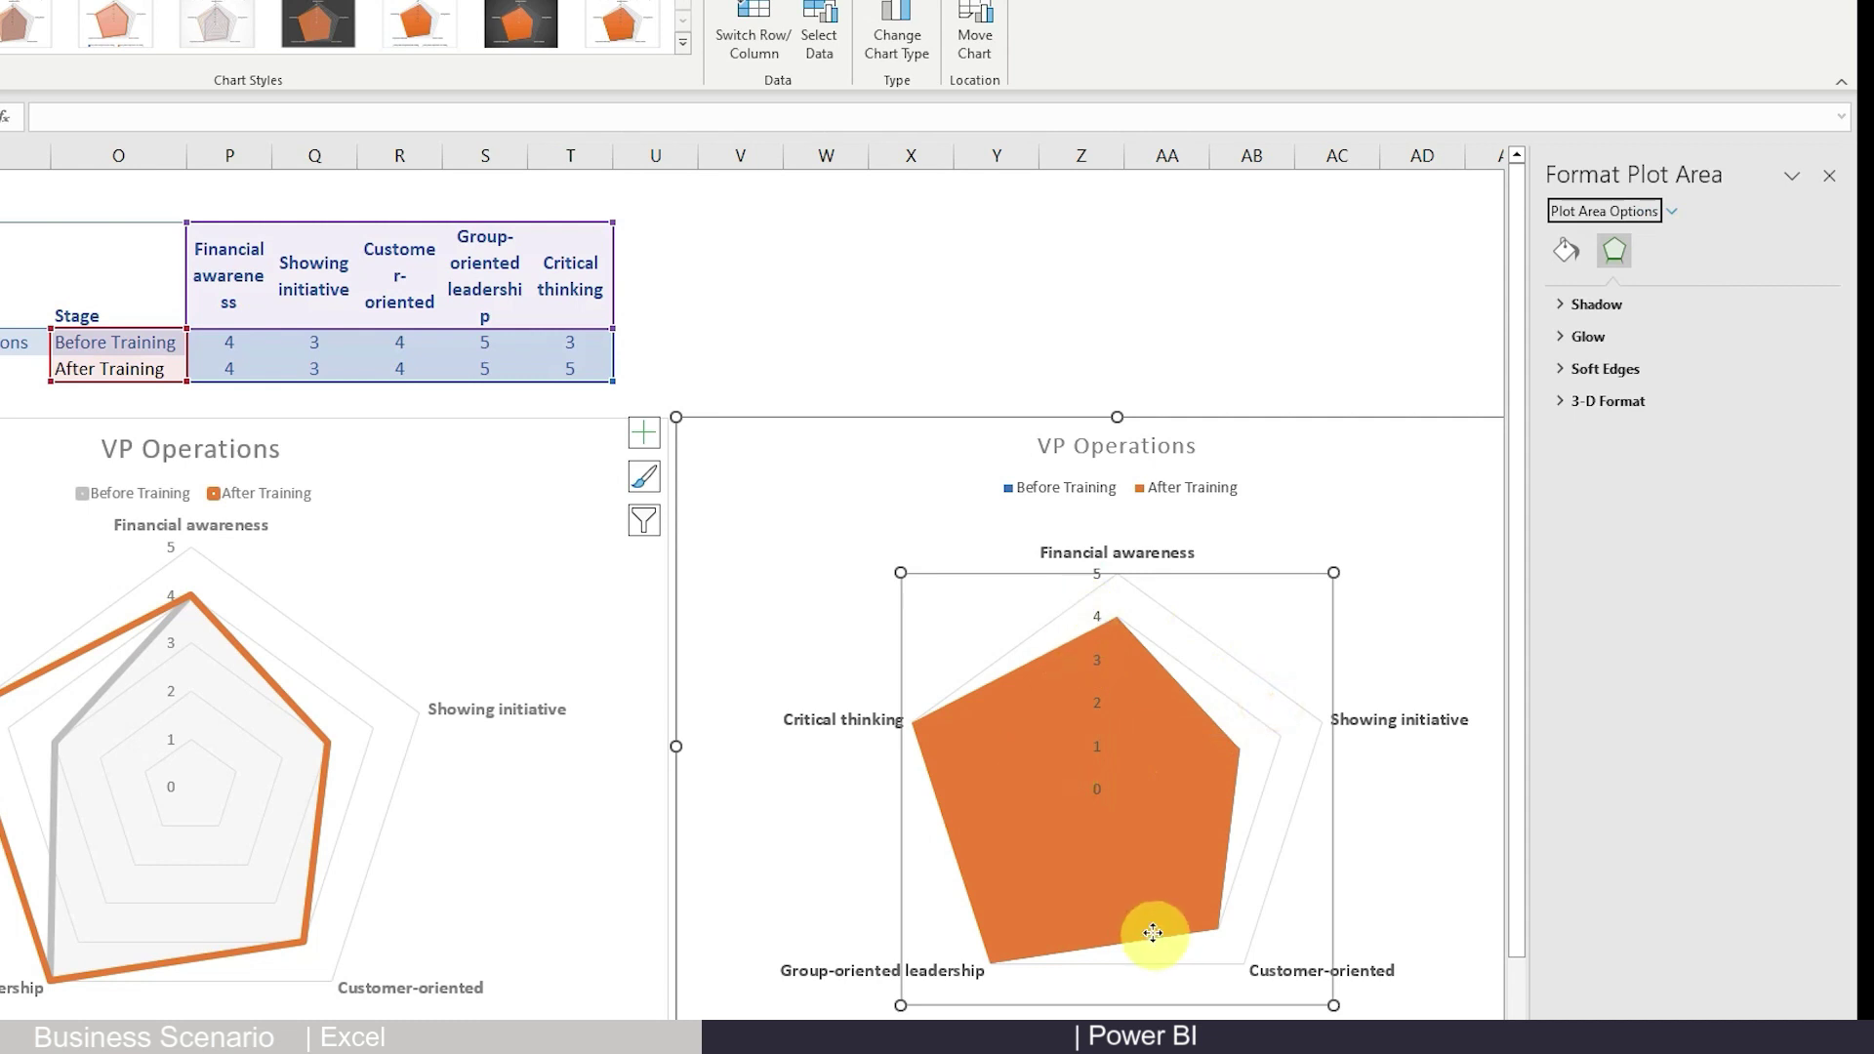
pyautogui.click(1191, 837)
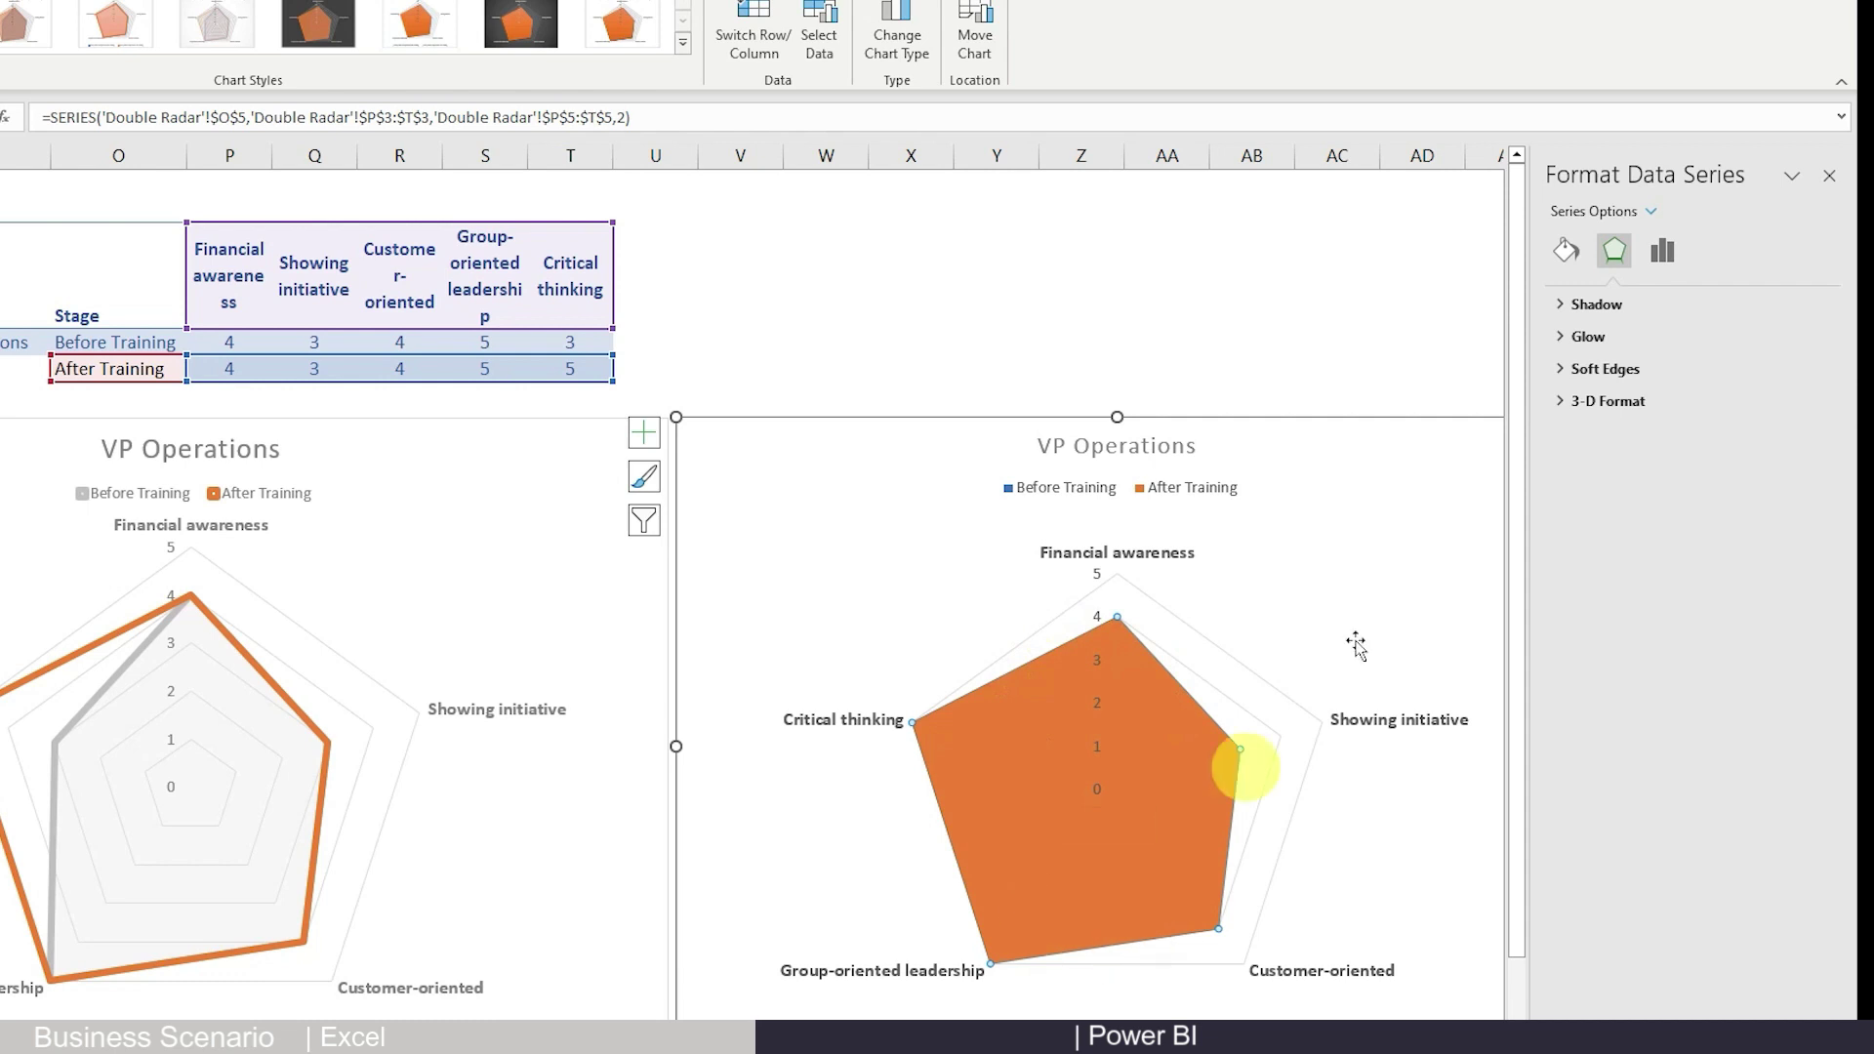
# Give the After Training series a solid orange outline
pyautogui.click(1561, 254)
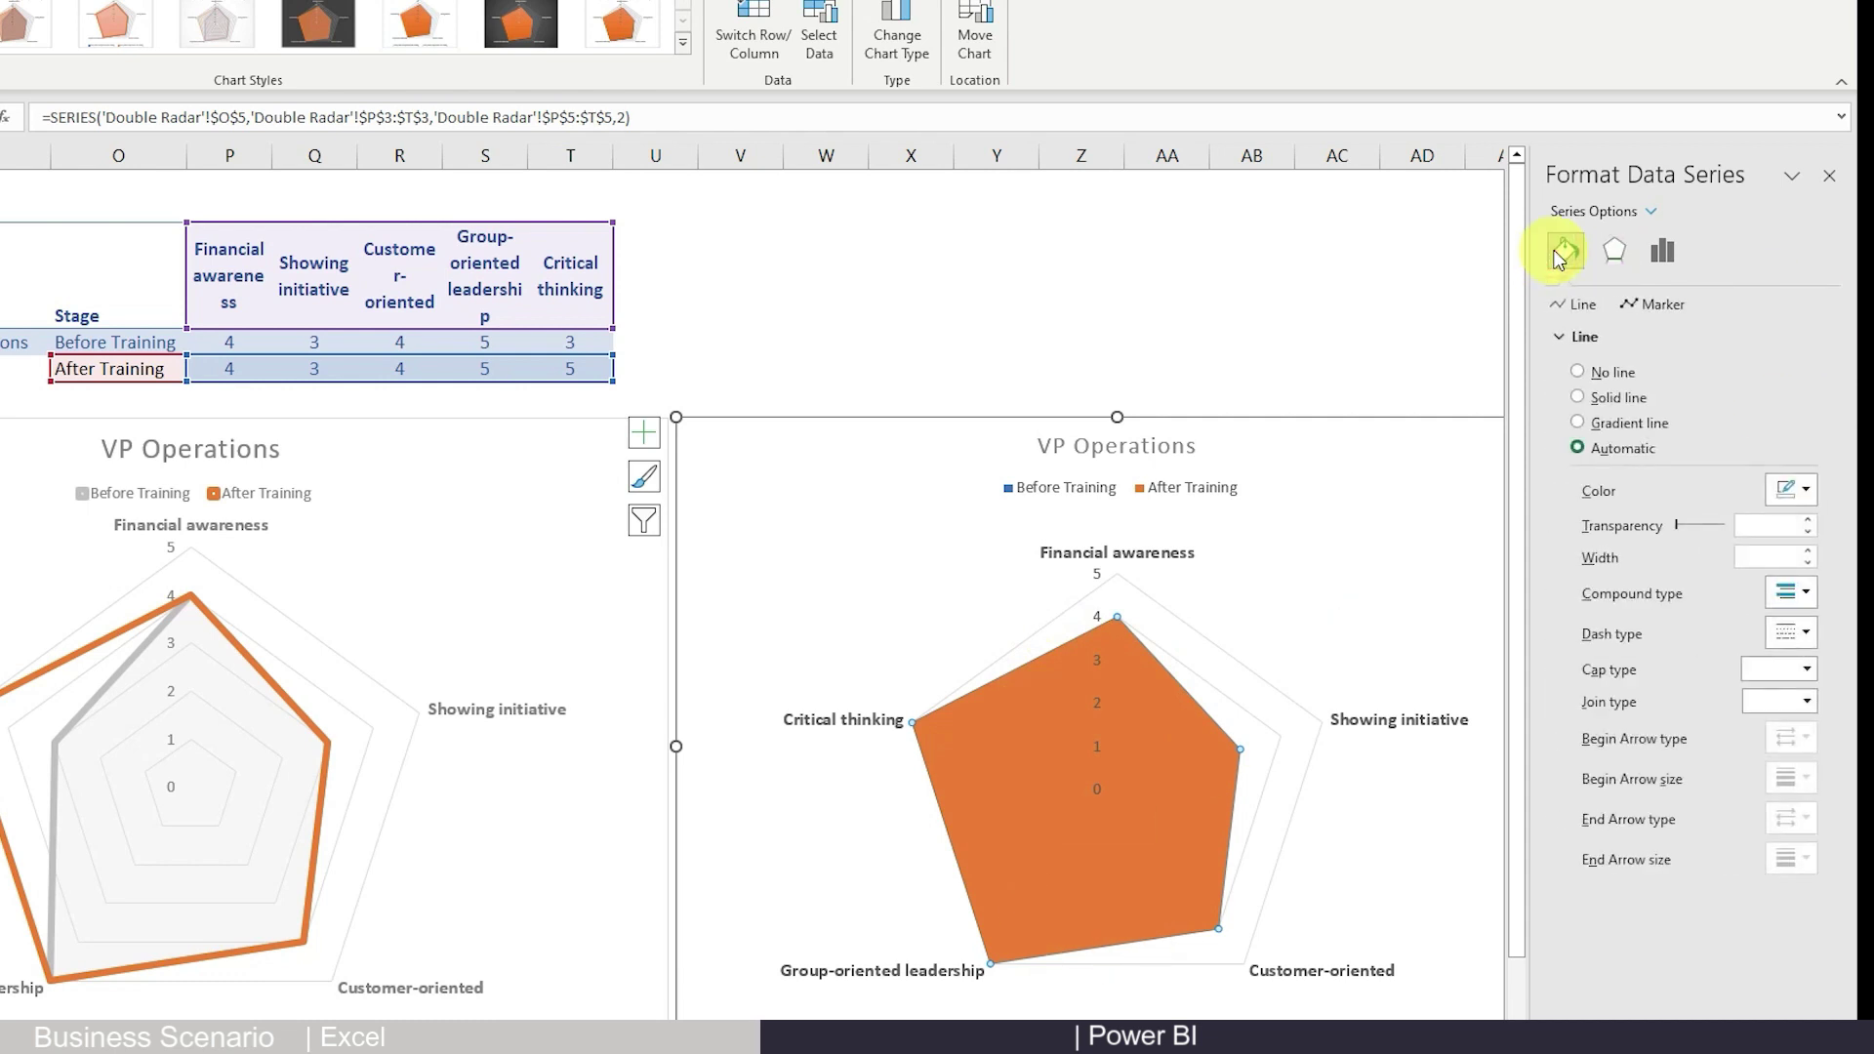
pyautogui.click(1578, 399)
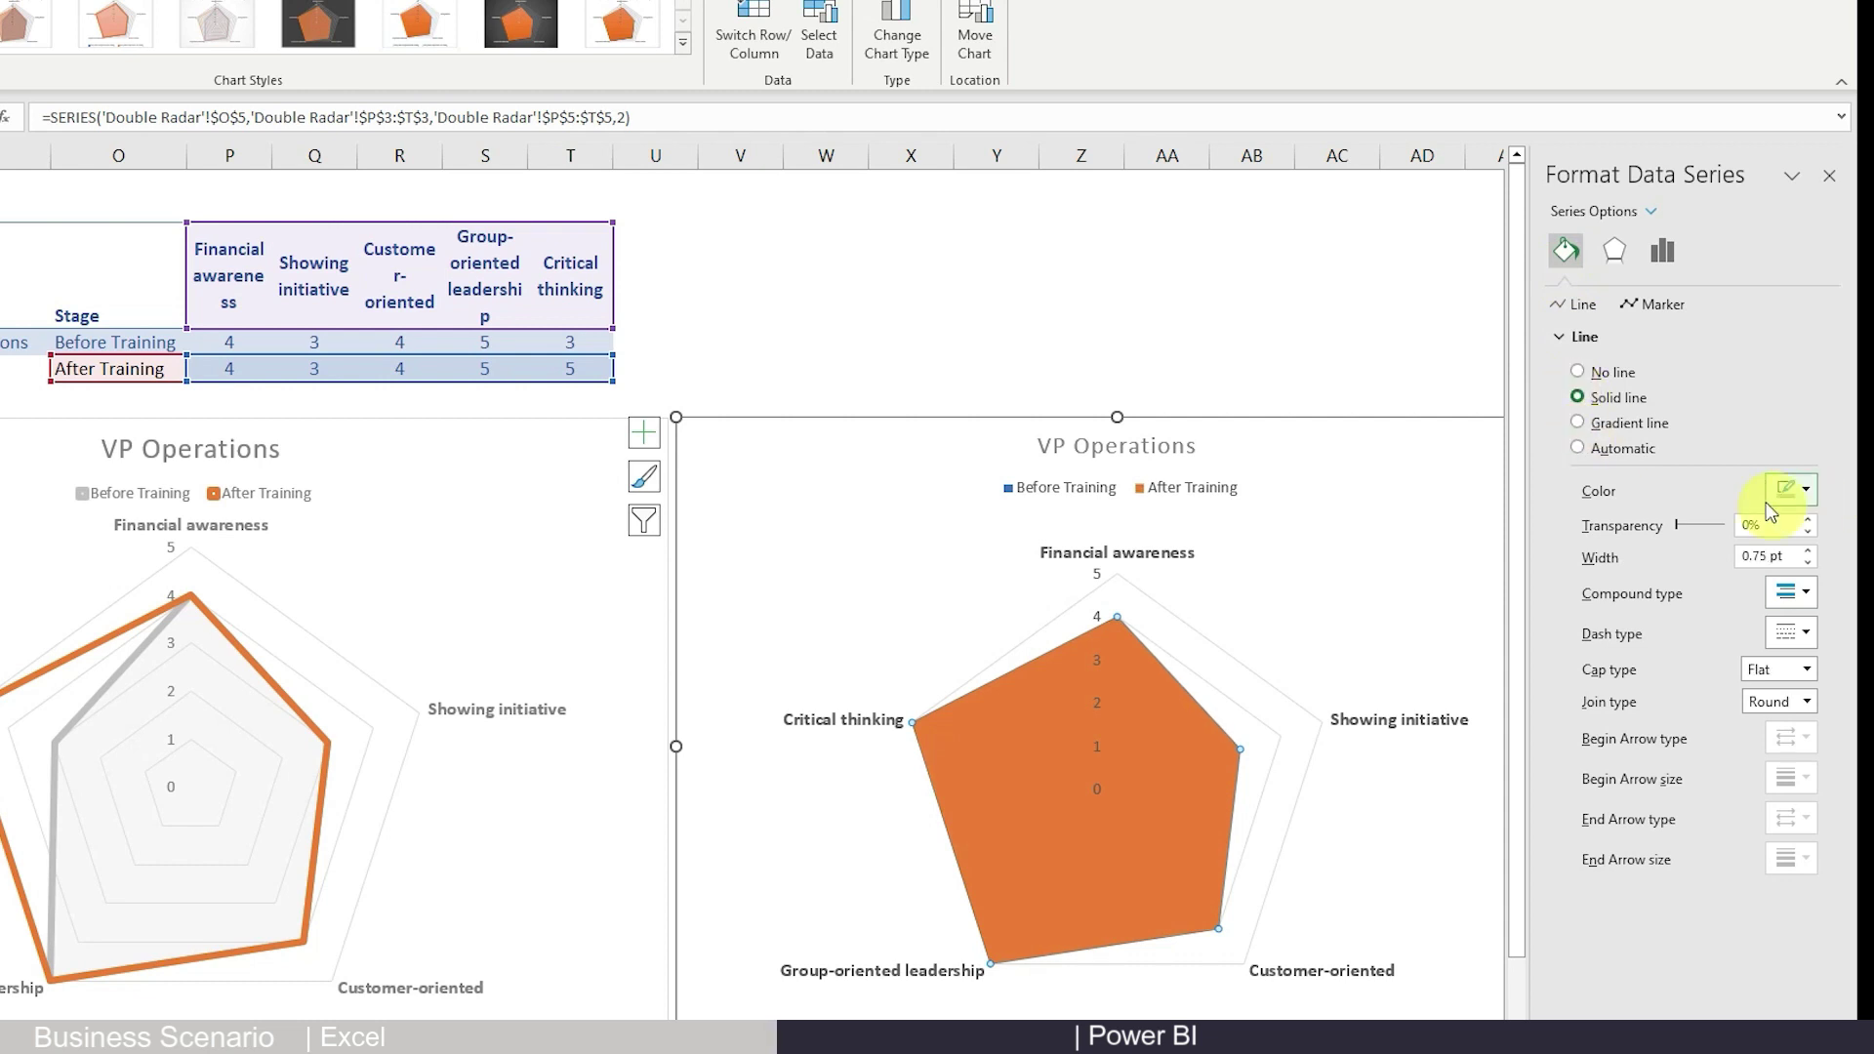
pyautogui.click(1794, 489)
pyautogui.click(1762, 552)
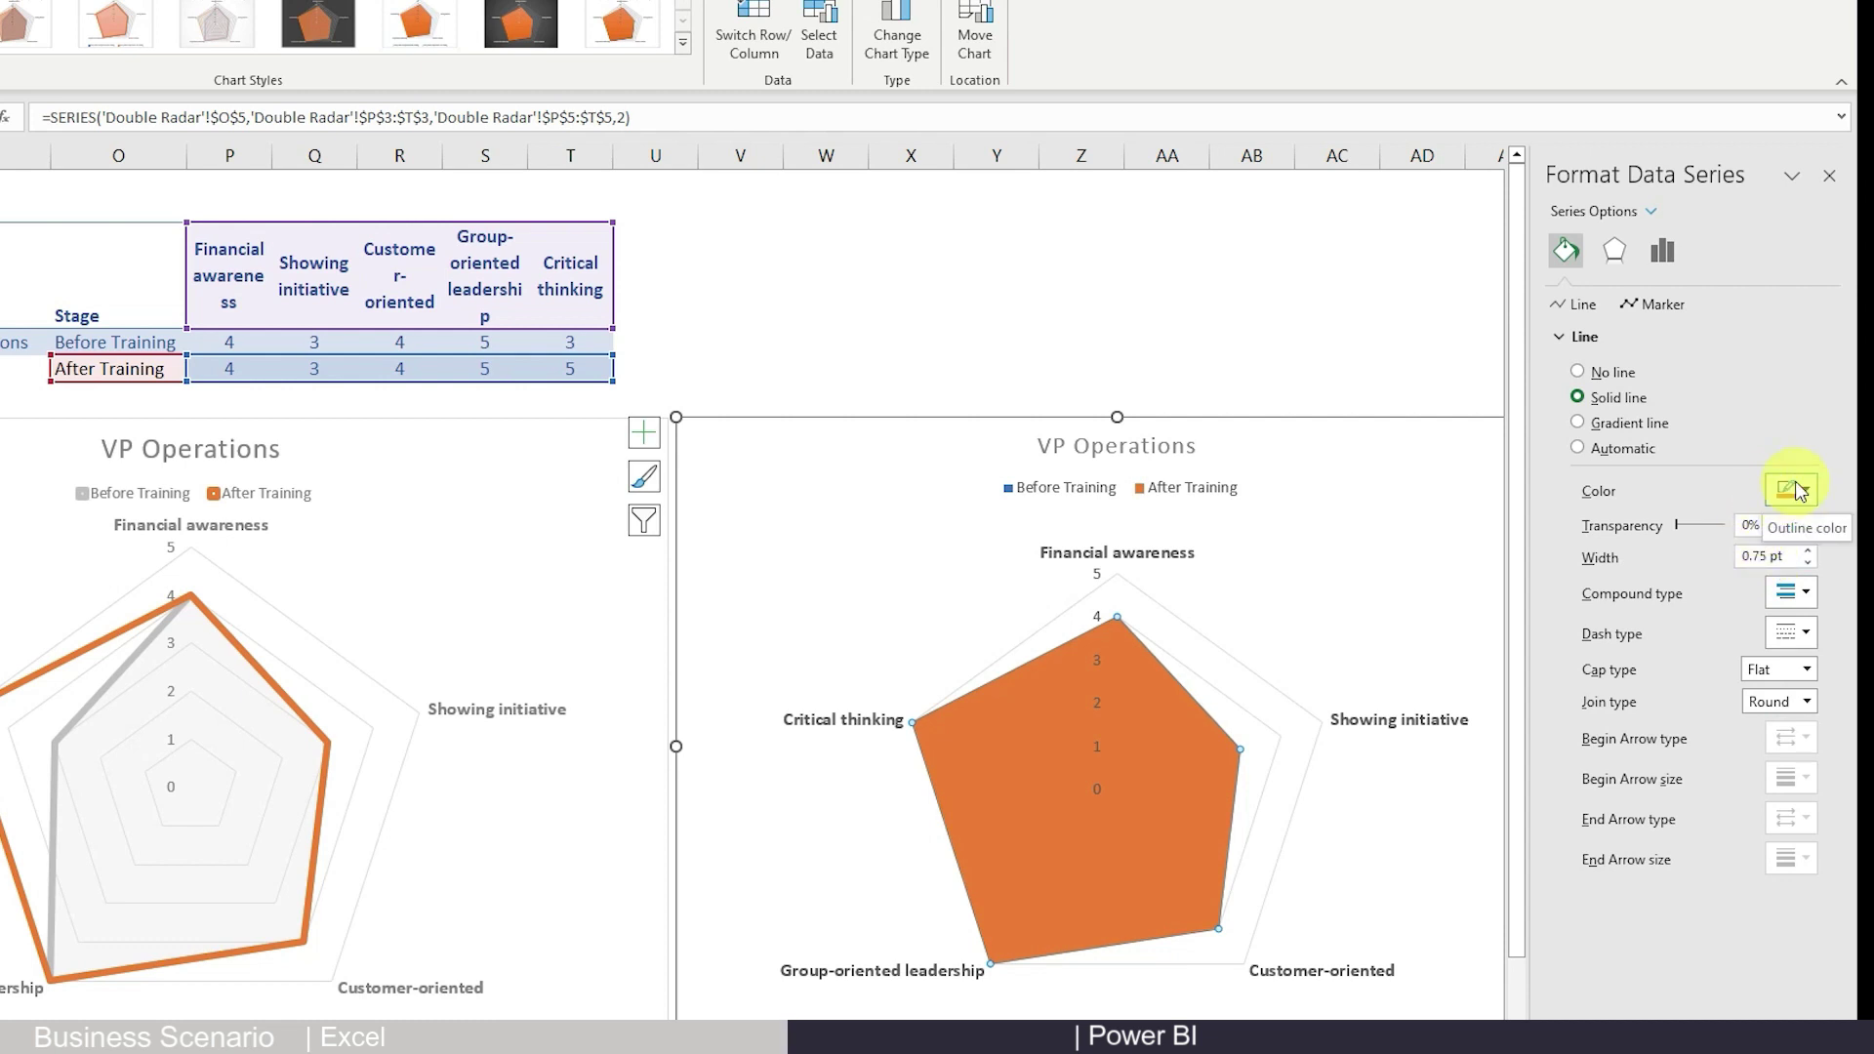
# Change the After Training outline width from 0.75 pt to 4 pt
pyautogui.rightClick(1120, 778)
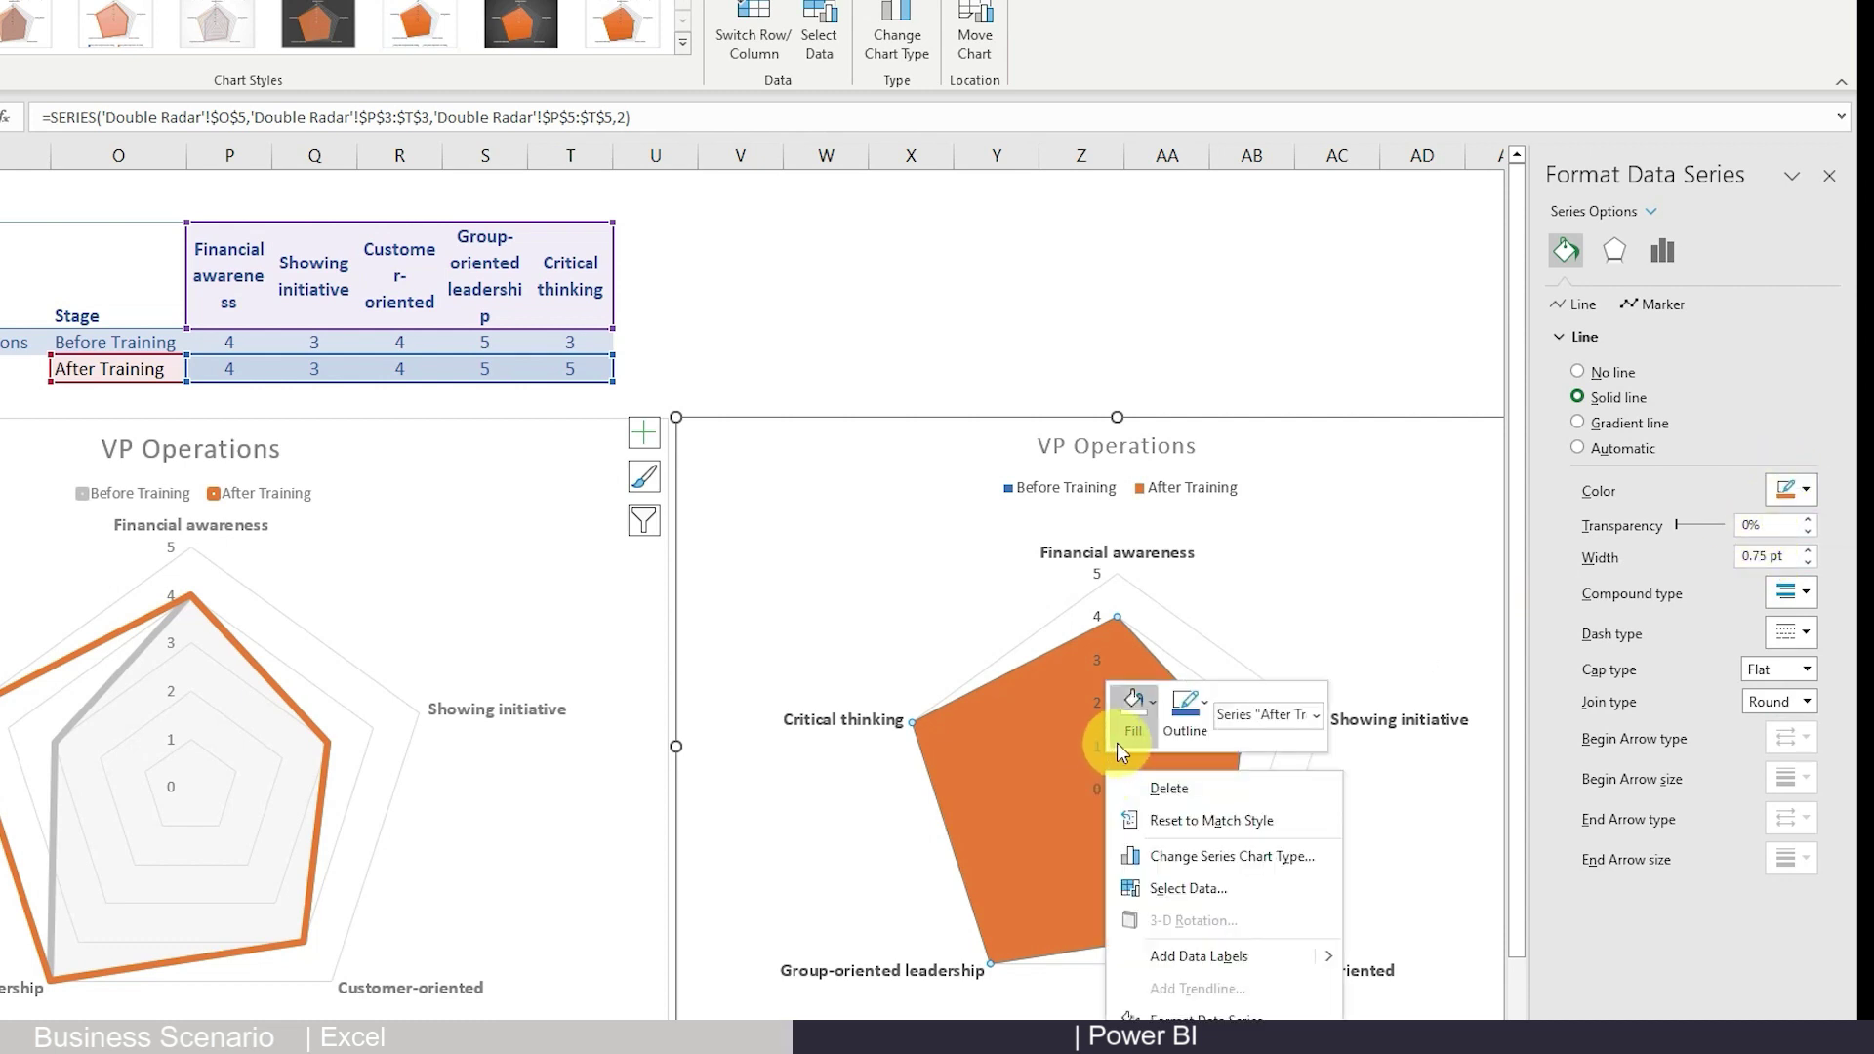
pyautogui.click(1052, 786)
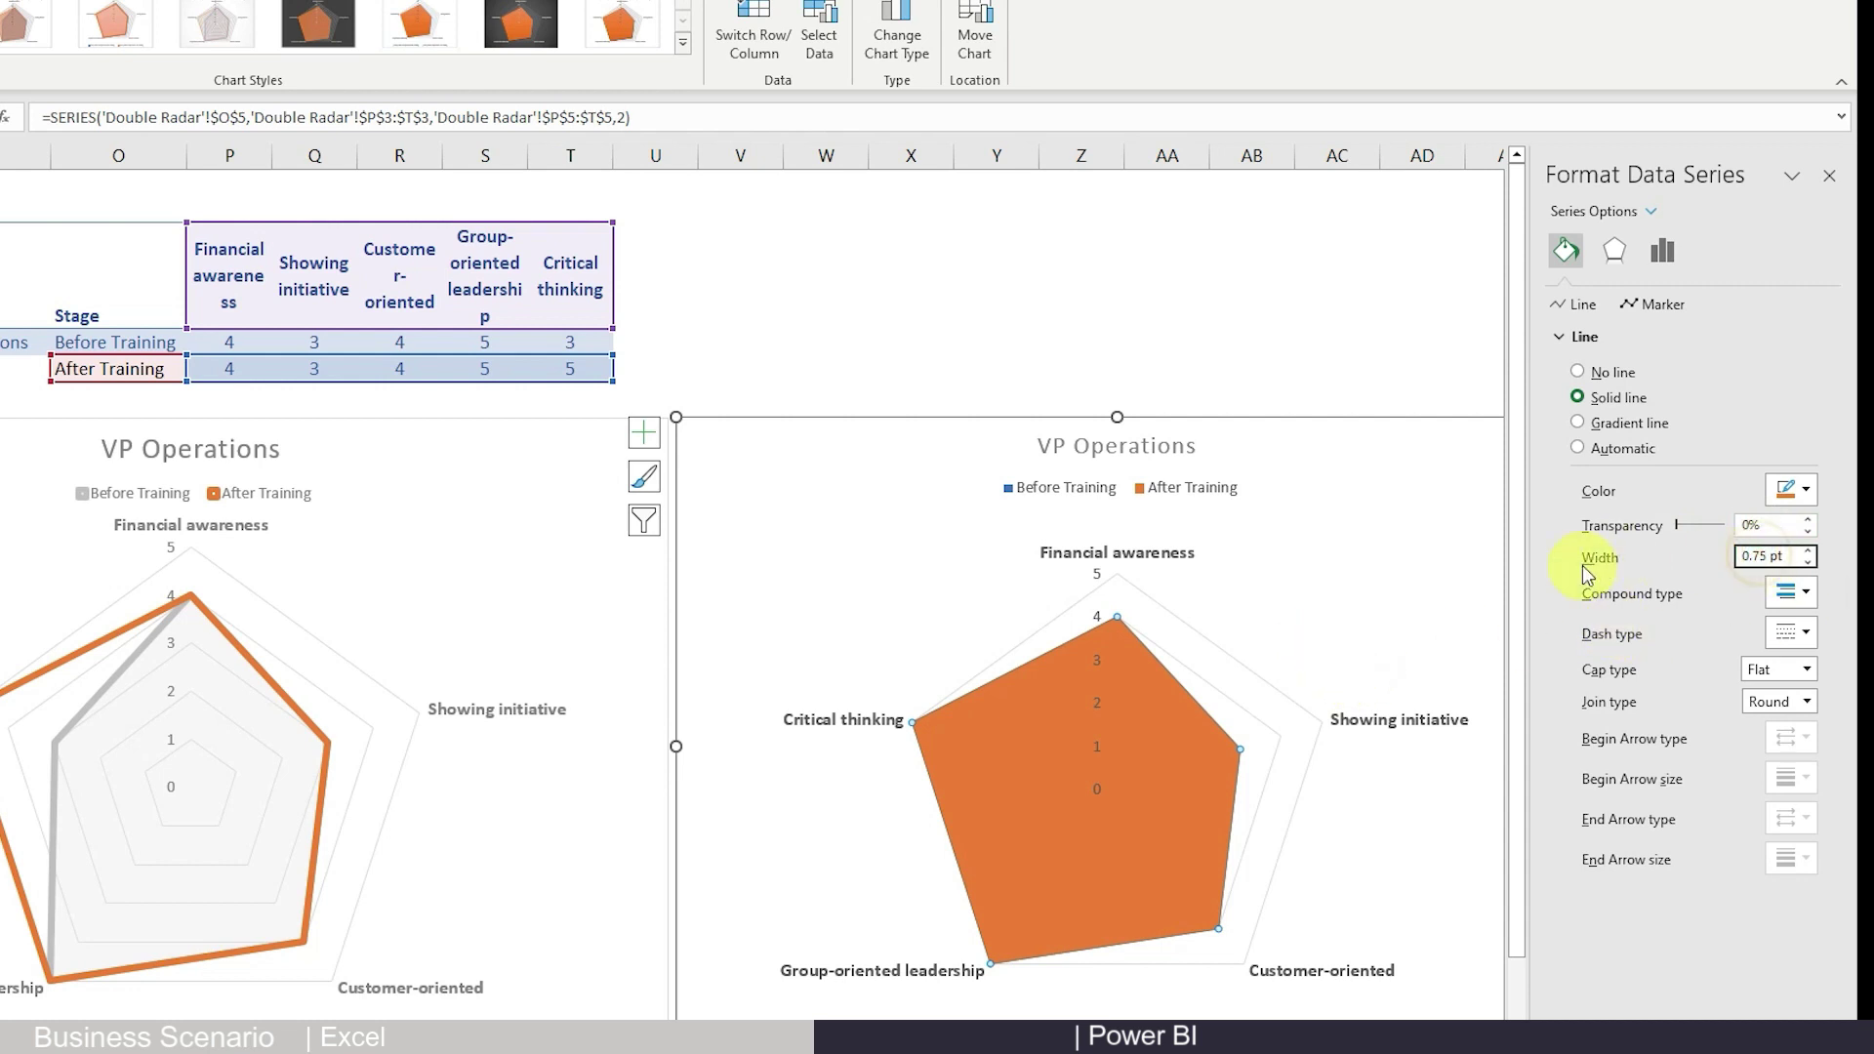
pyautogui.click(1794, 560)
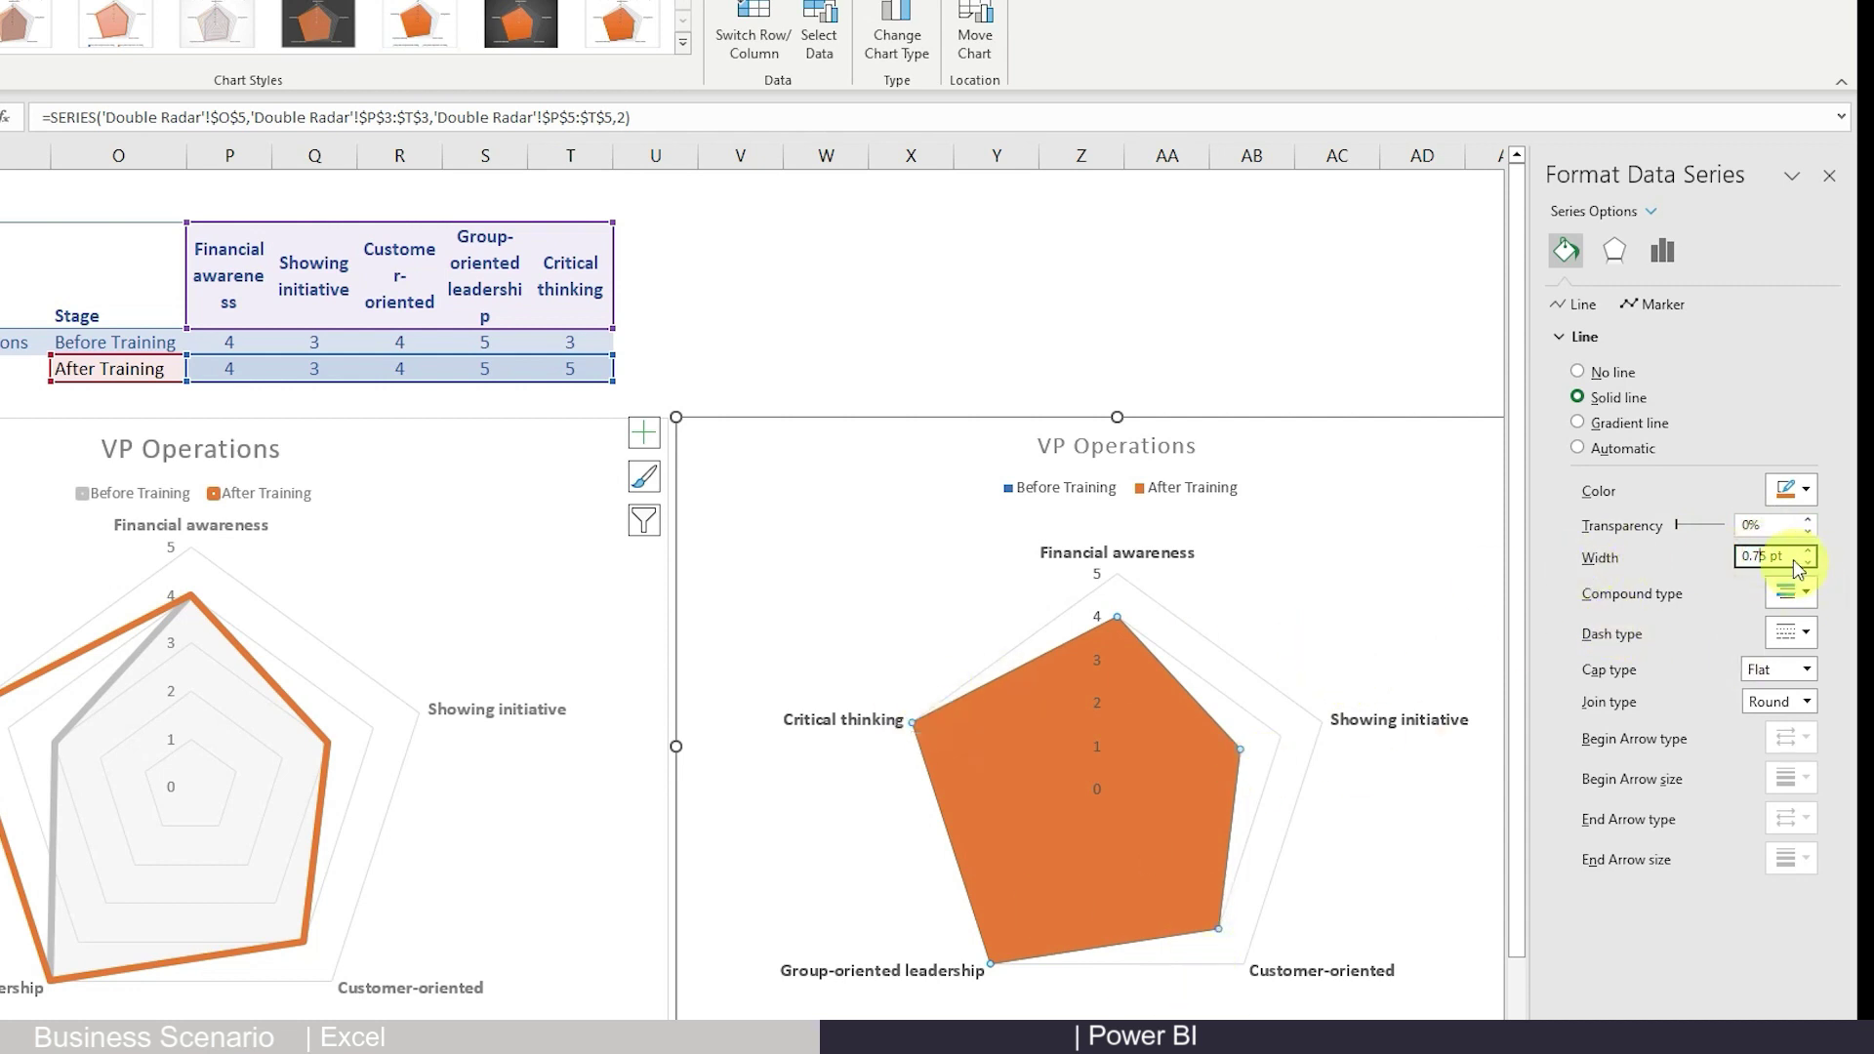
pyautogui.moveTo(1794, 560); pyautogui.dragTo(1665, 558)
pyautogui.write('4')
pyautogui.press('Return')
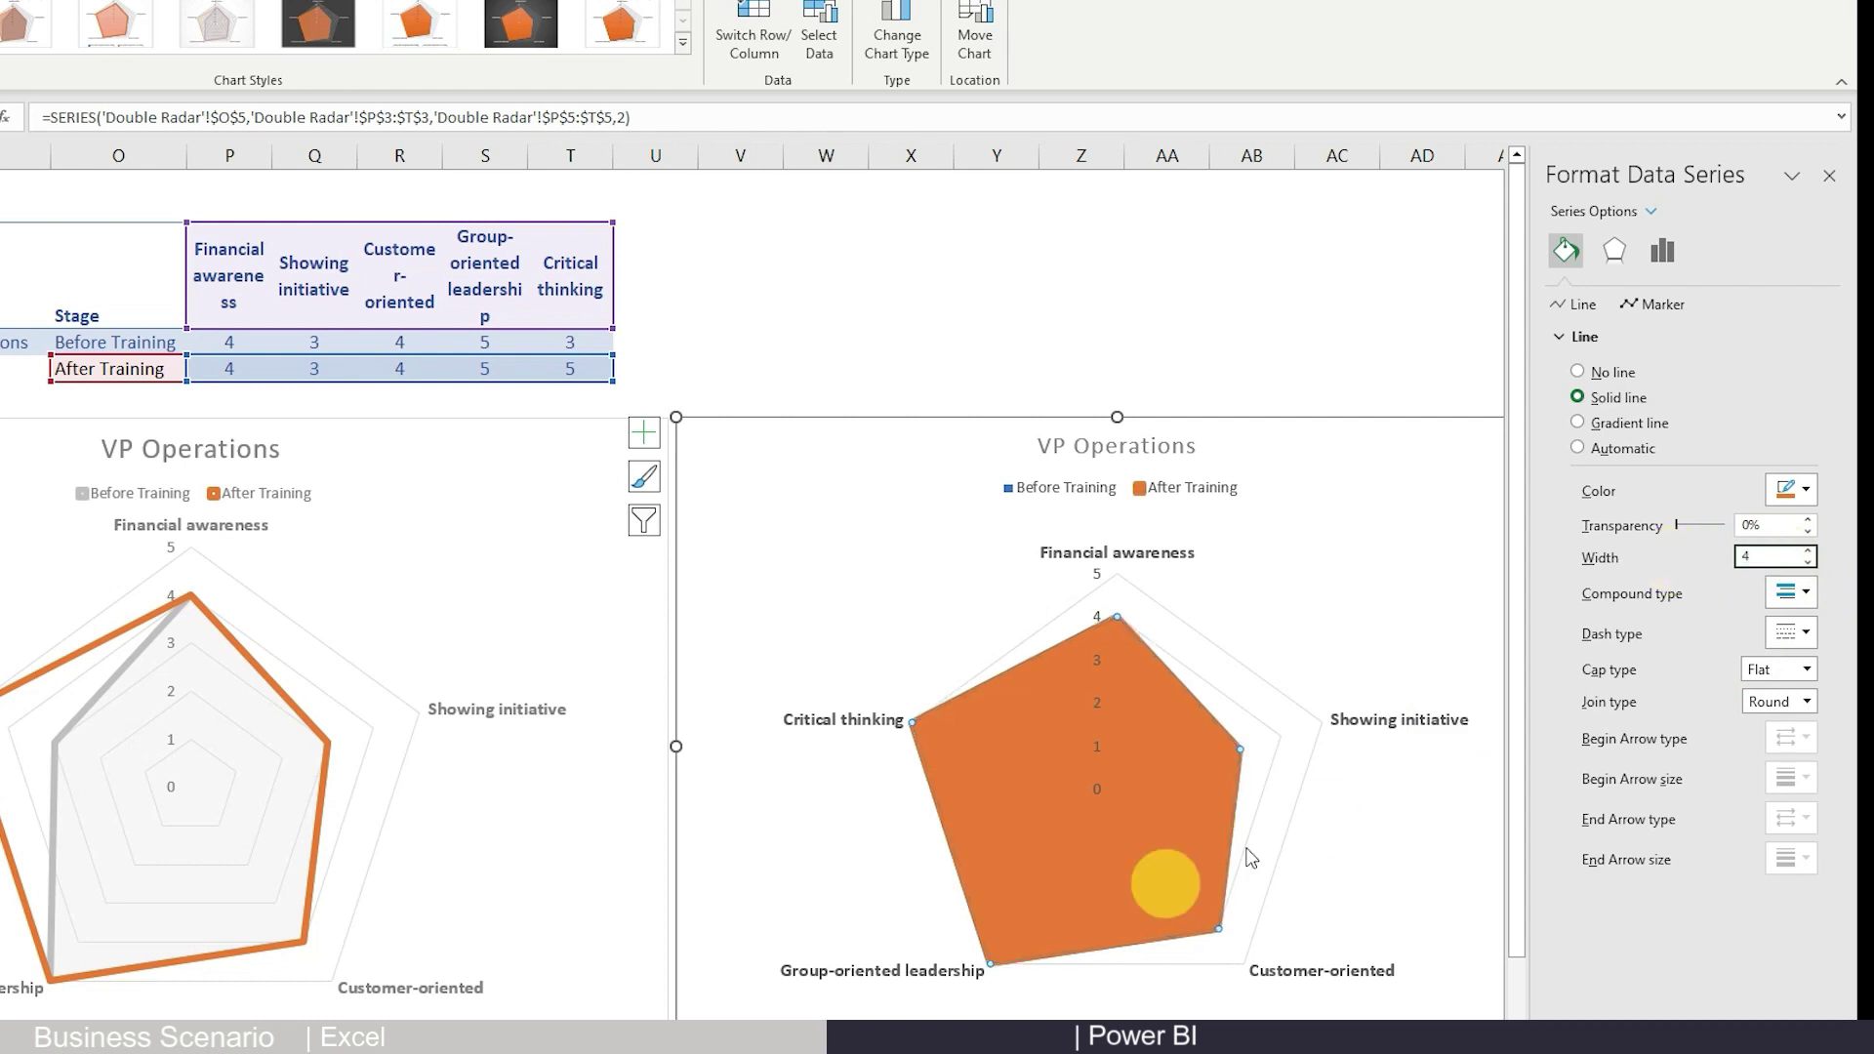
pyautogui.click(1114, 826)
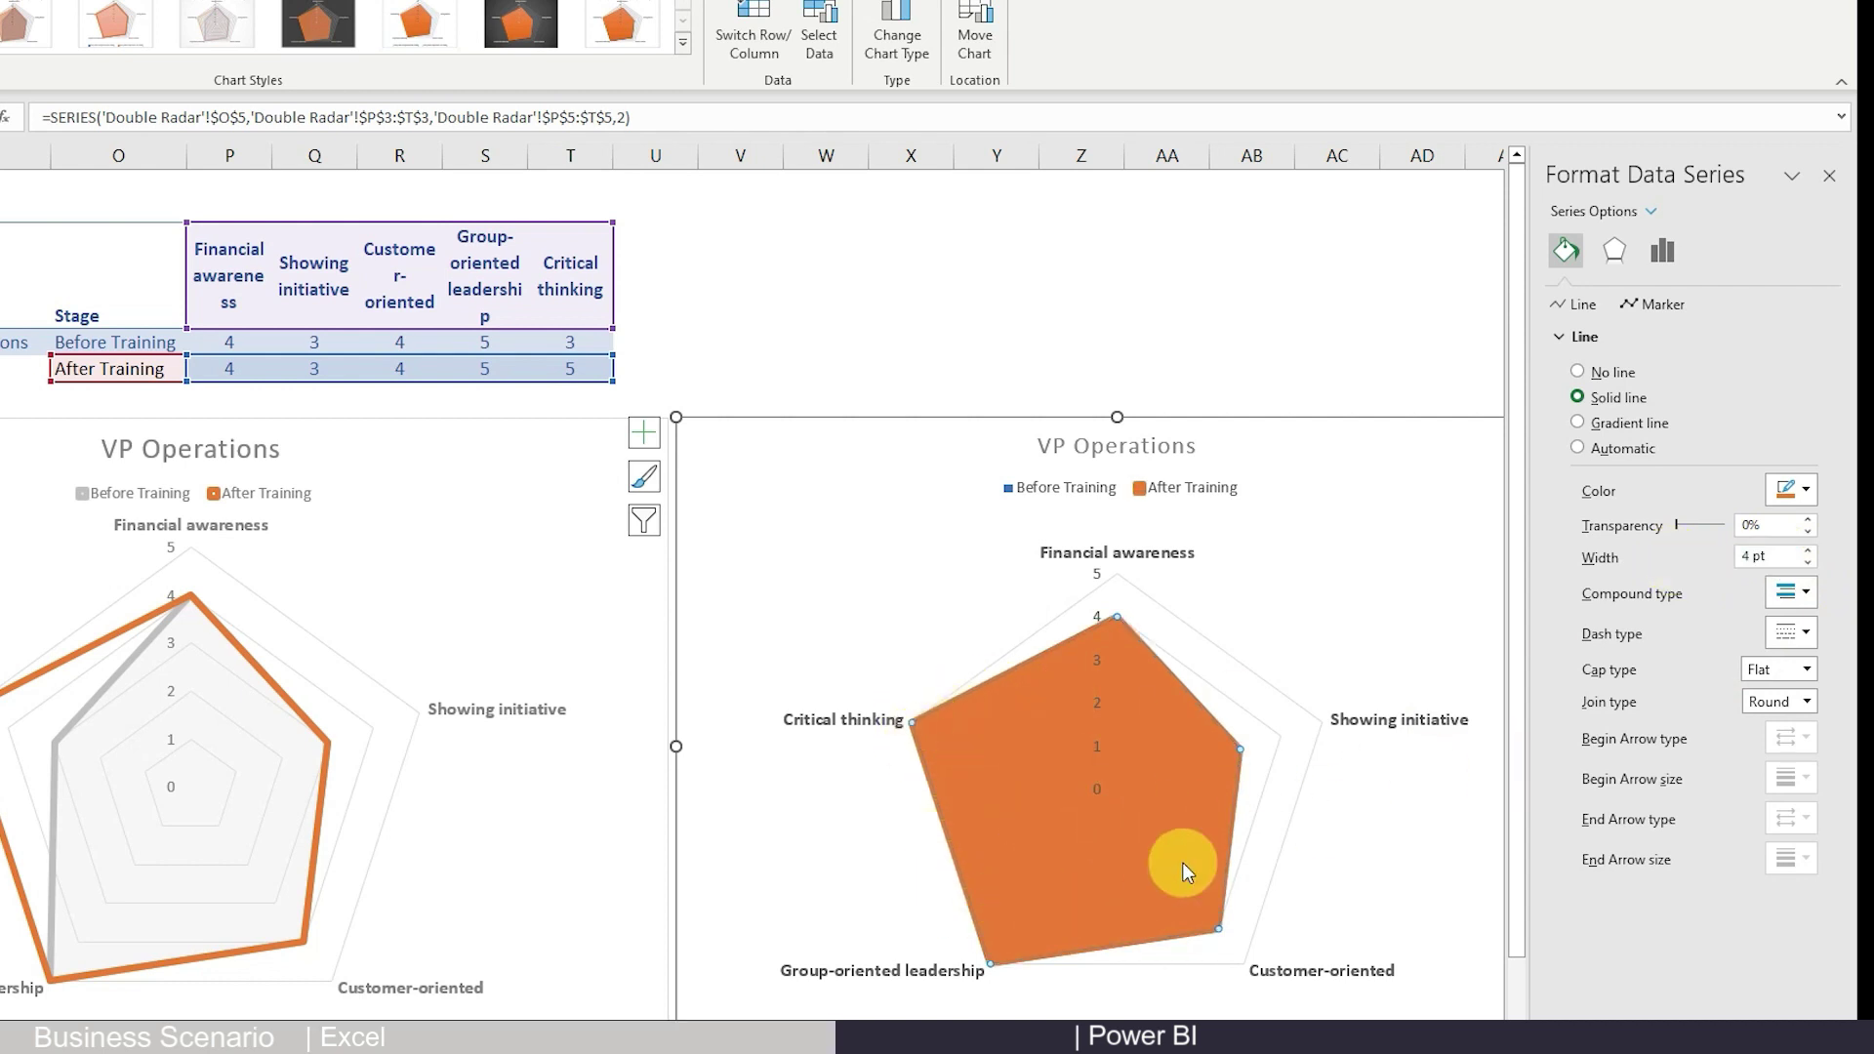
# Set the After Training series to No Fill, leaving only its orange outline
pyautogui.rightClick(1028, 781)
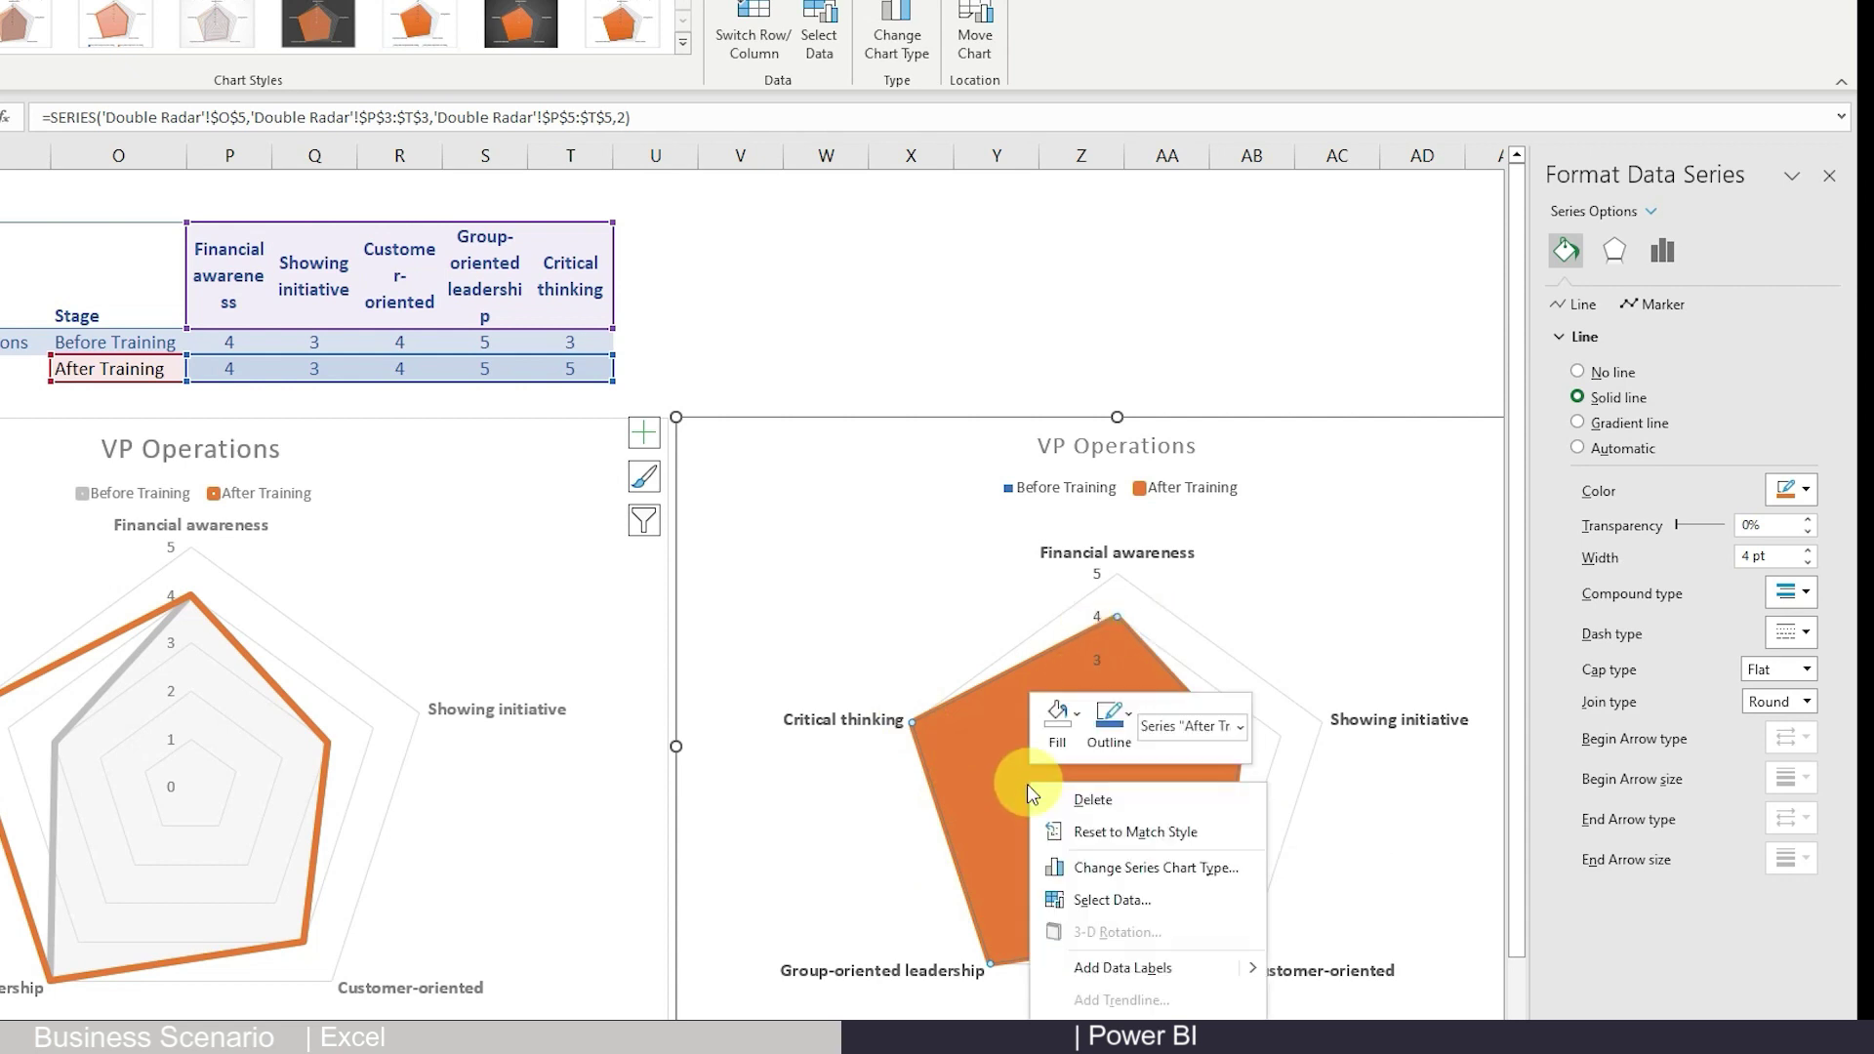
pyautogui.click(1063, 742)
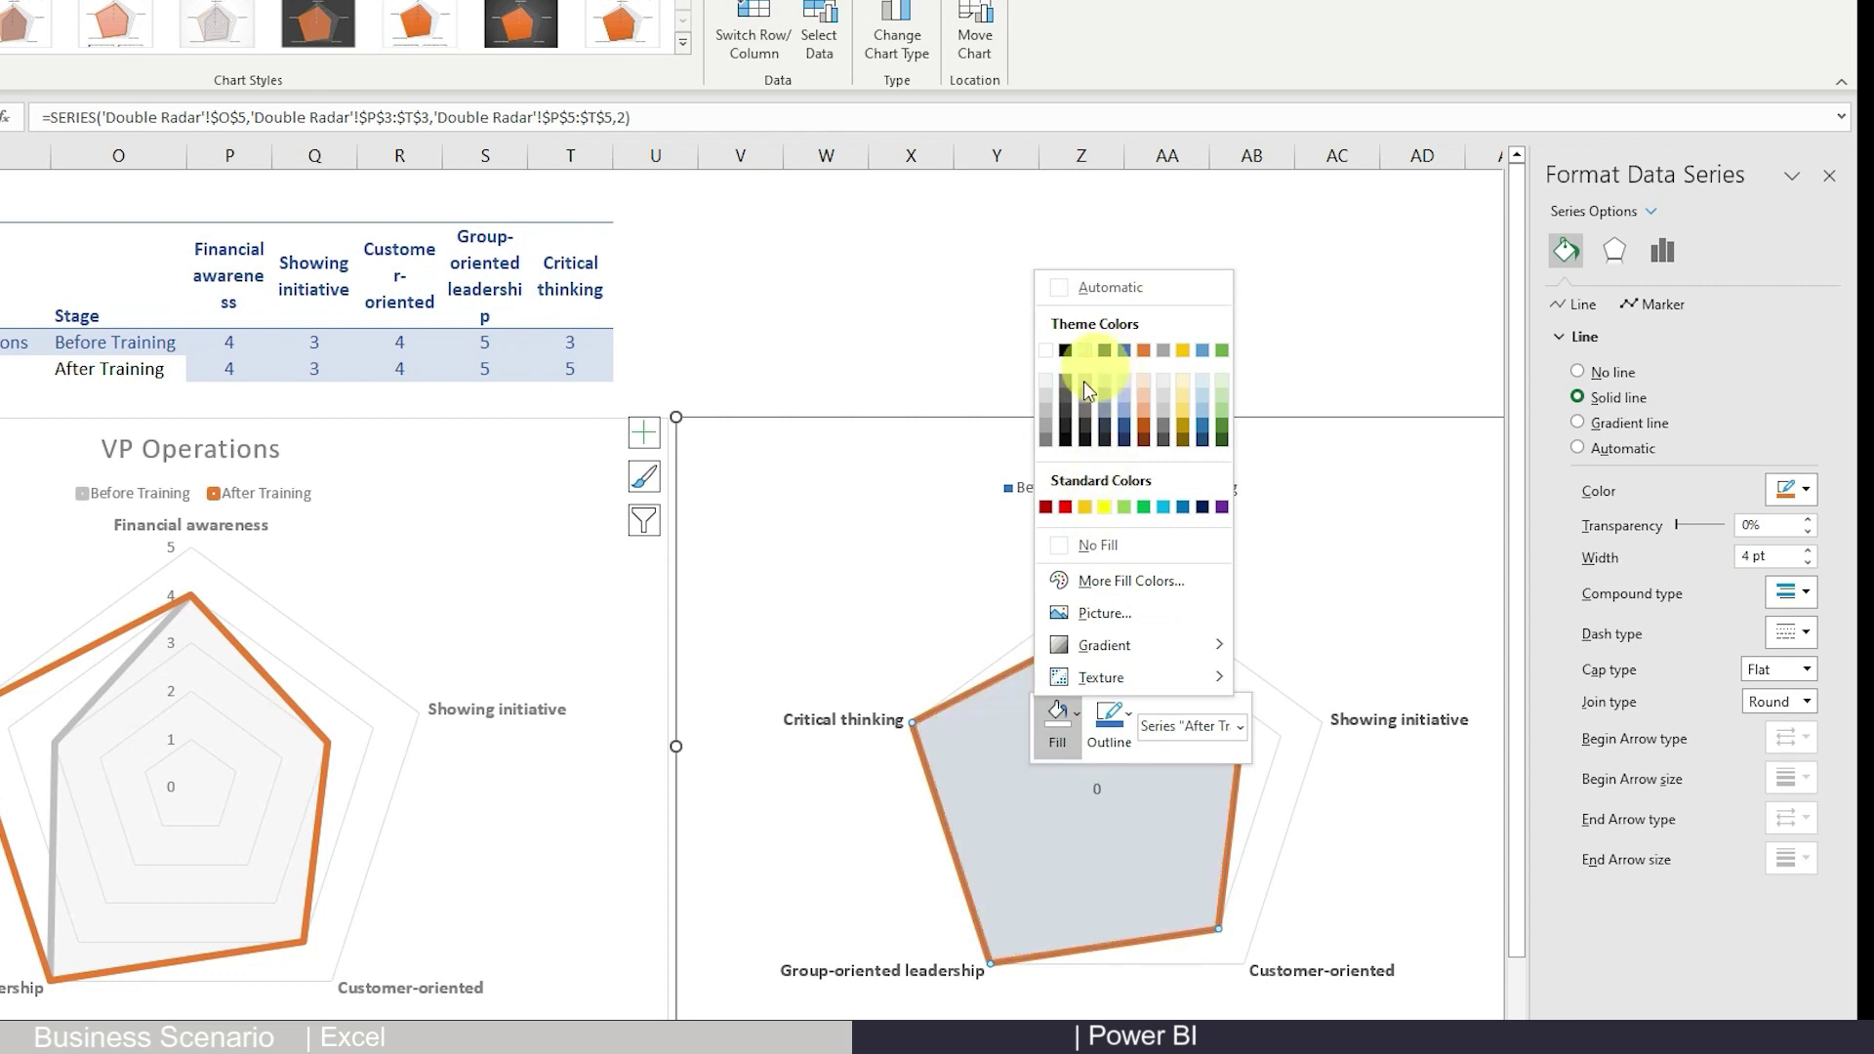
pyautogui.click(1079, 548)
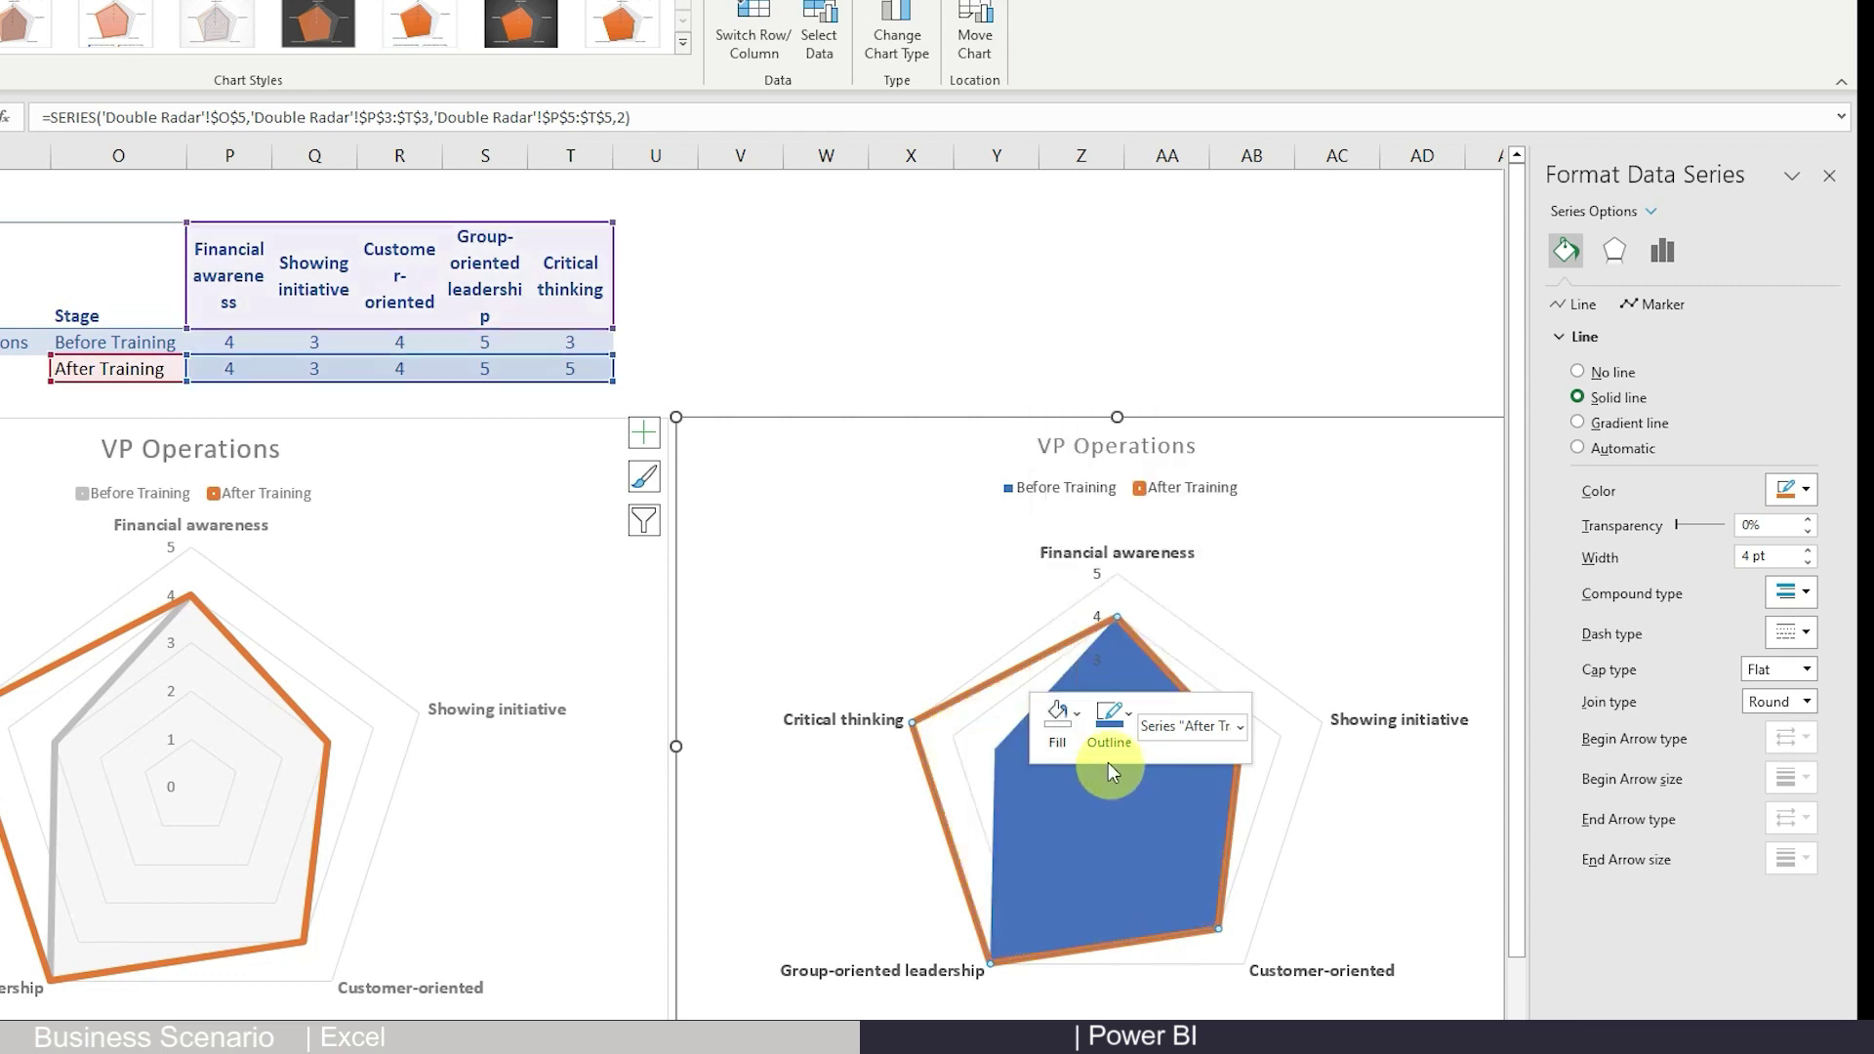
pyautogui.click(1050, 723)
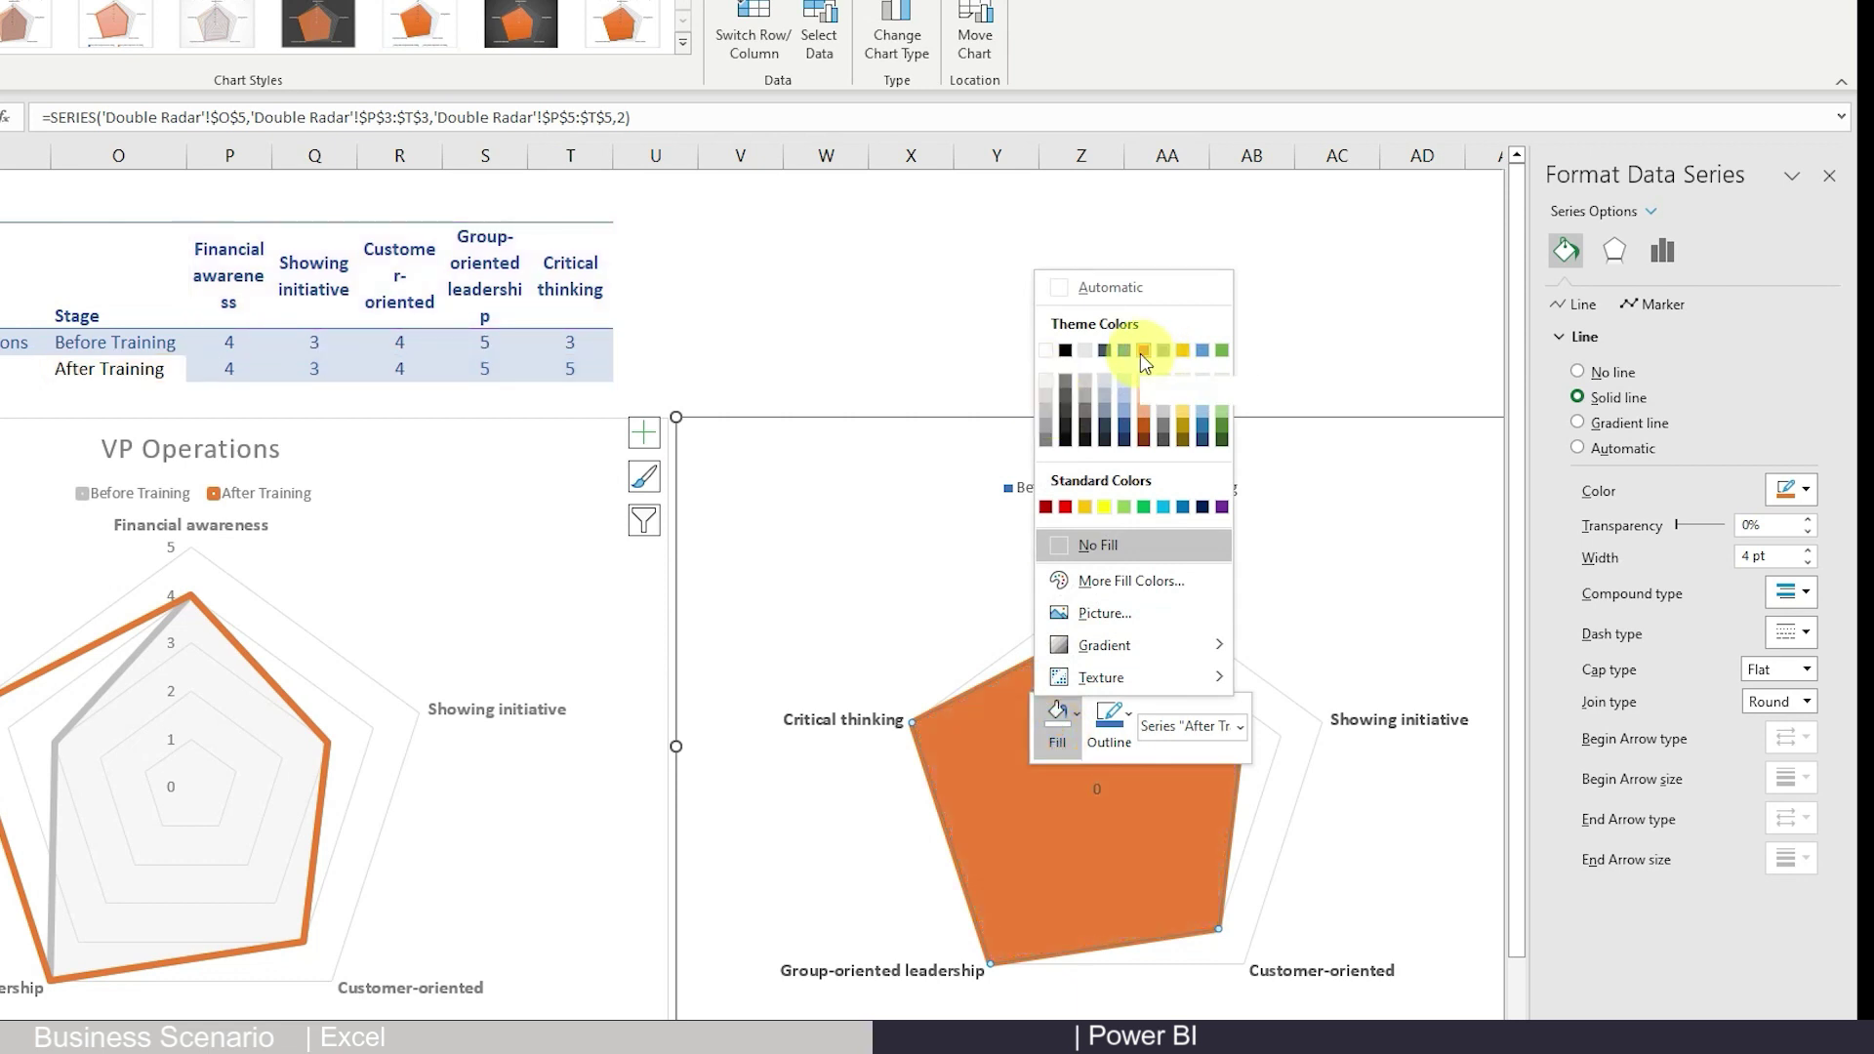
pyautogui.click(1058, 735)
pyautogui.click(1124, 891)
pyautogui.click(1058, 862)
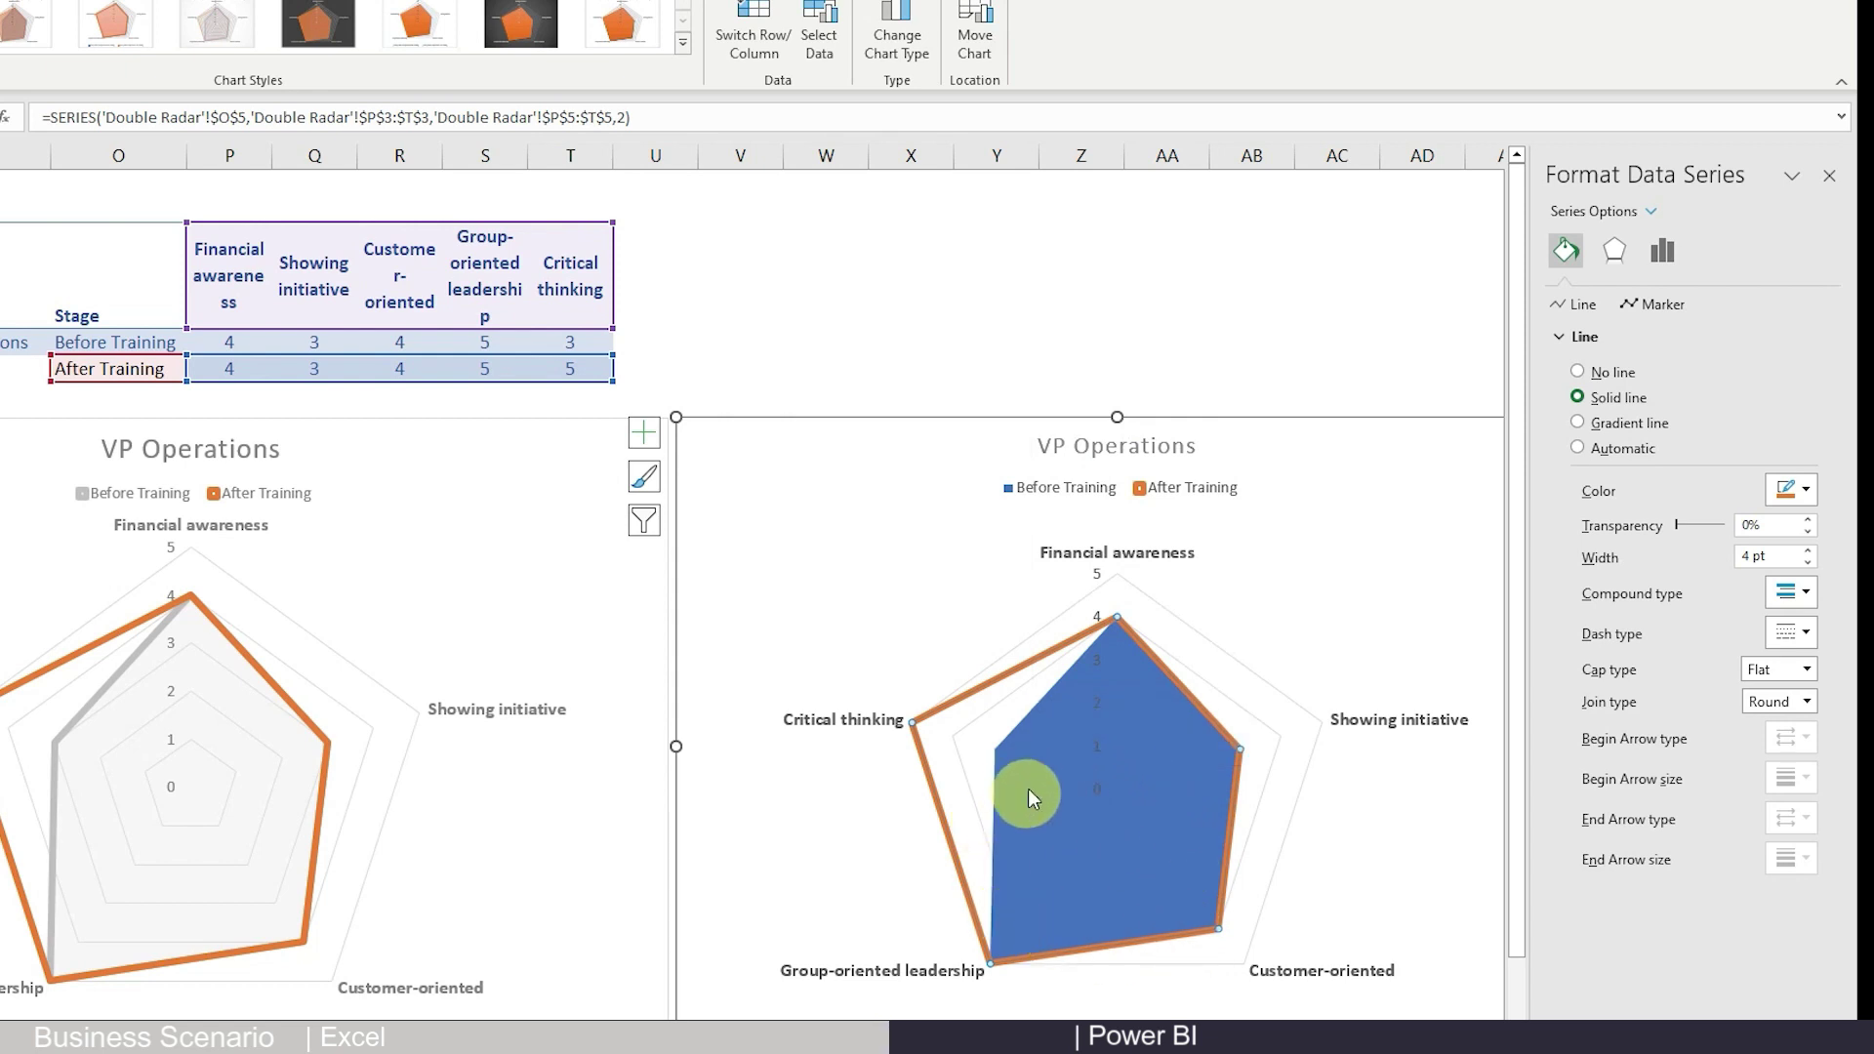
pyautogui.click(1273, 740)
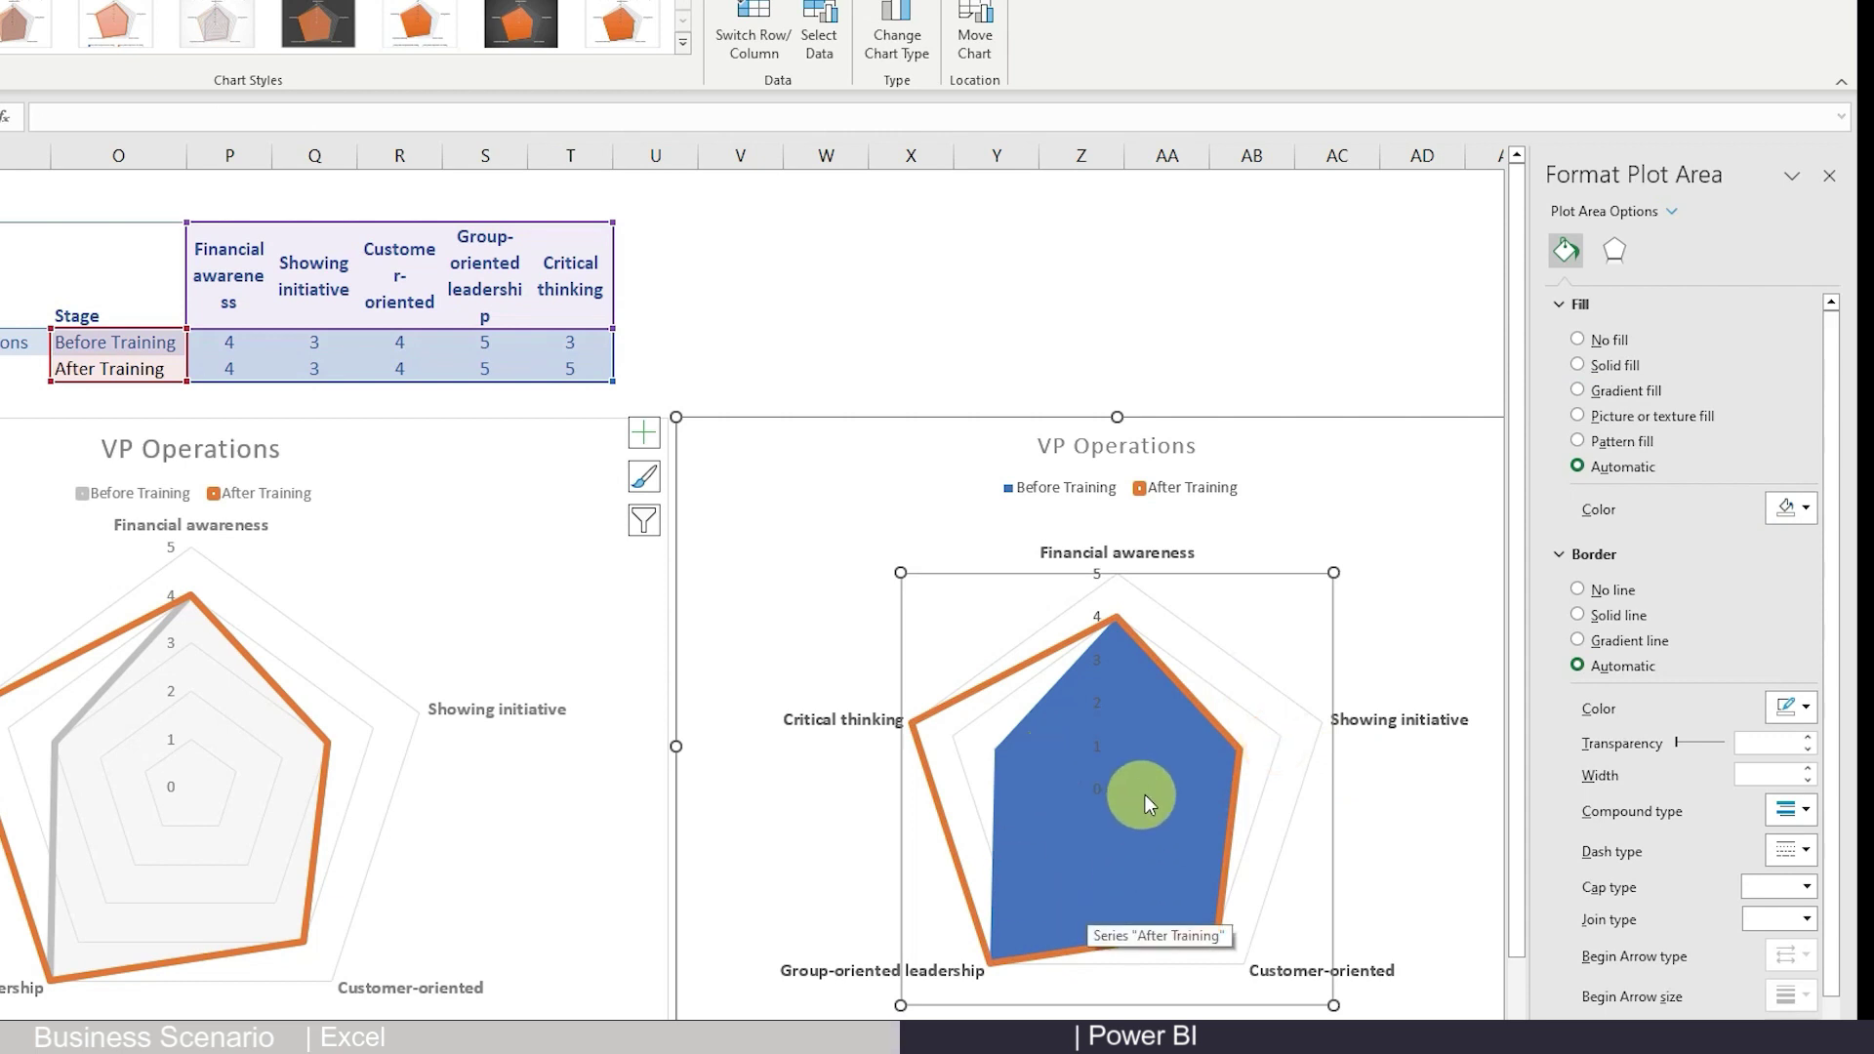
# Select chart area, After Training series, axis and plot area in turn, then open the chart elements list
pyautogui.click(1392, 659)
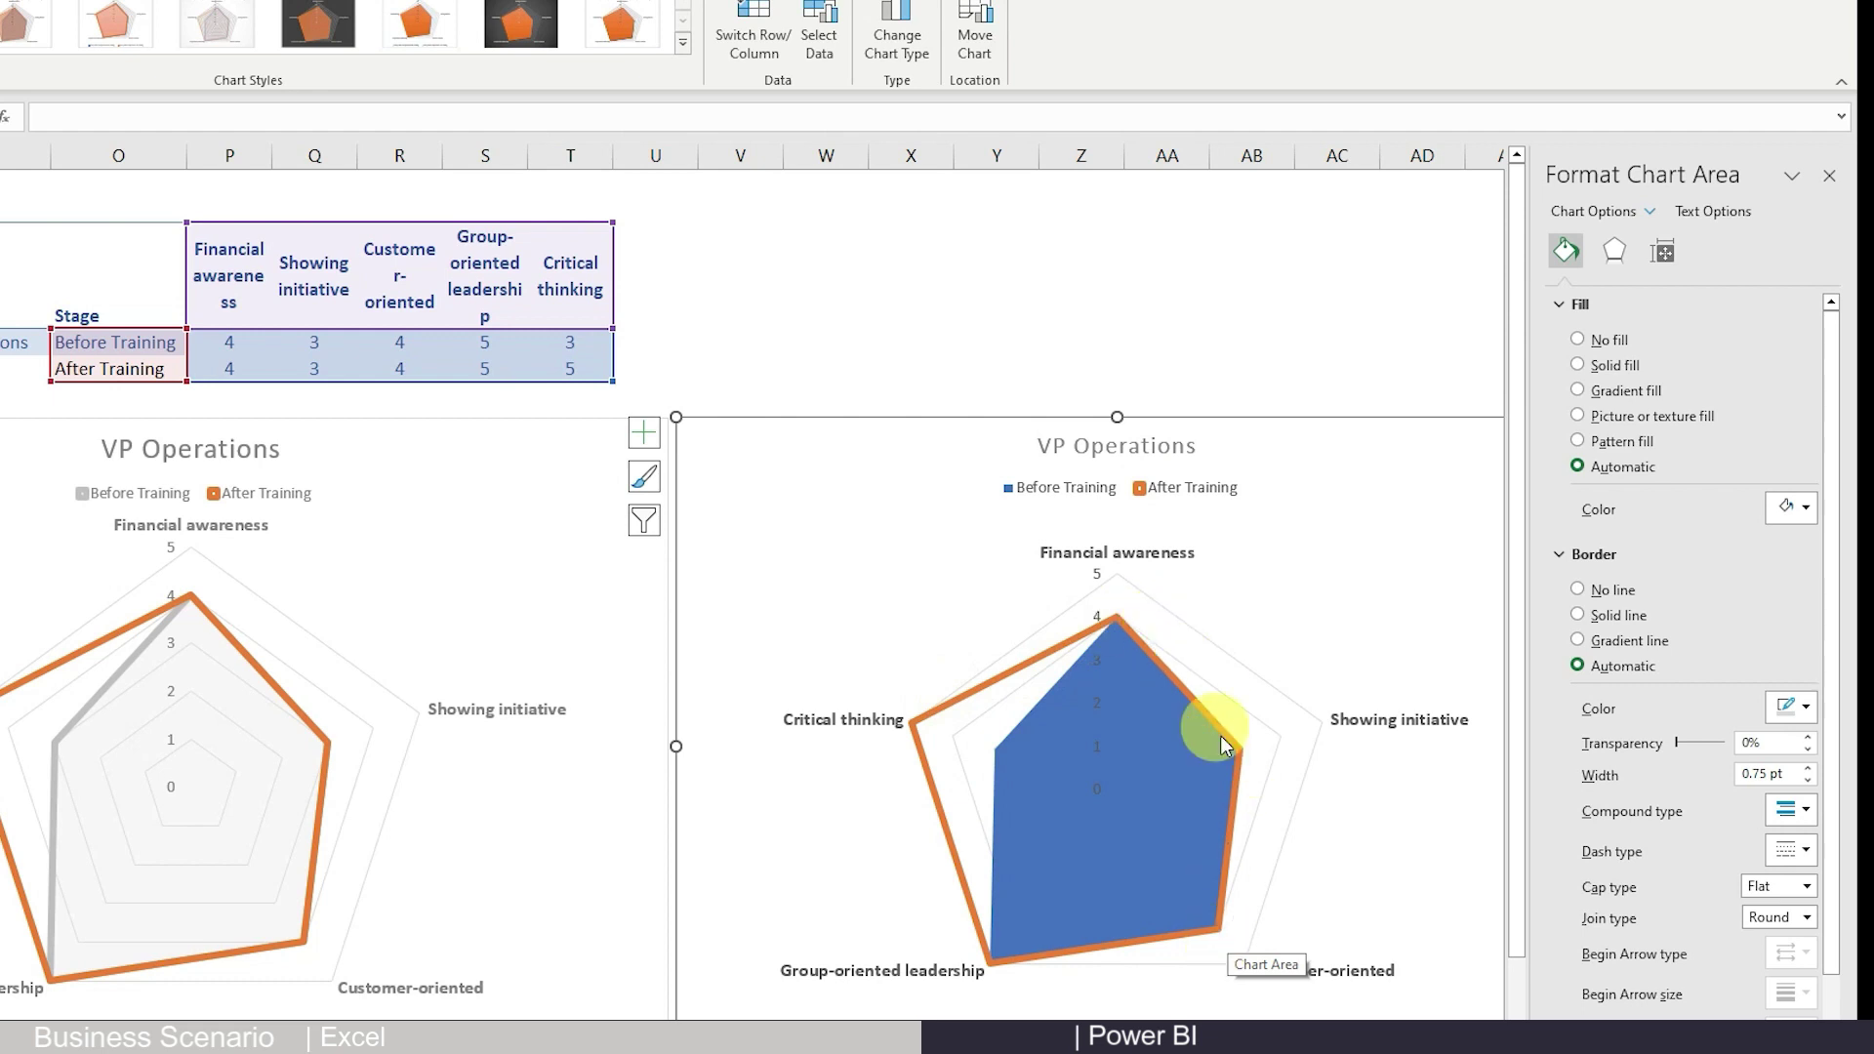
pyautogui.click(1186, 689)
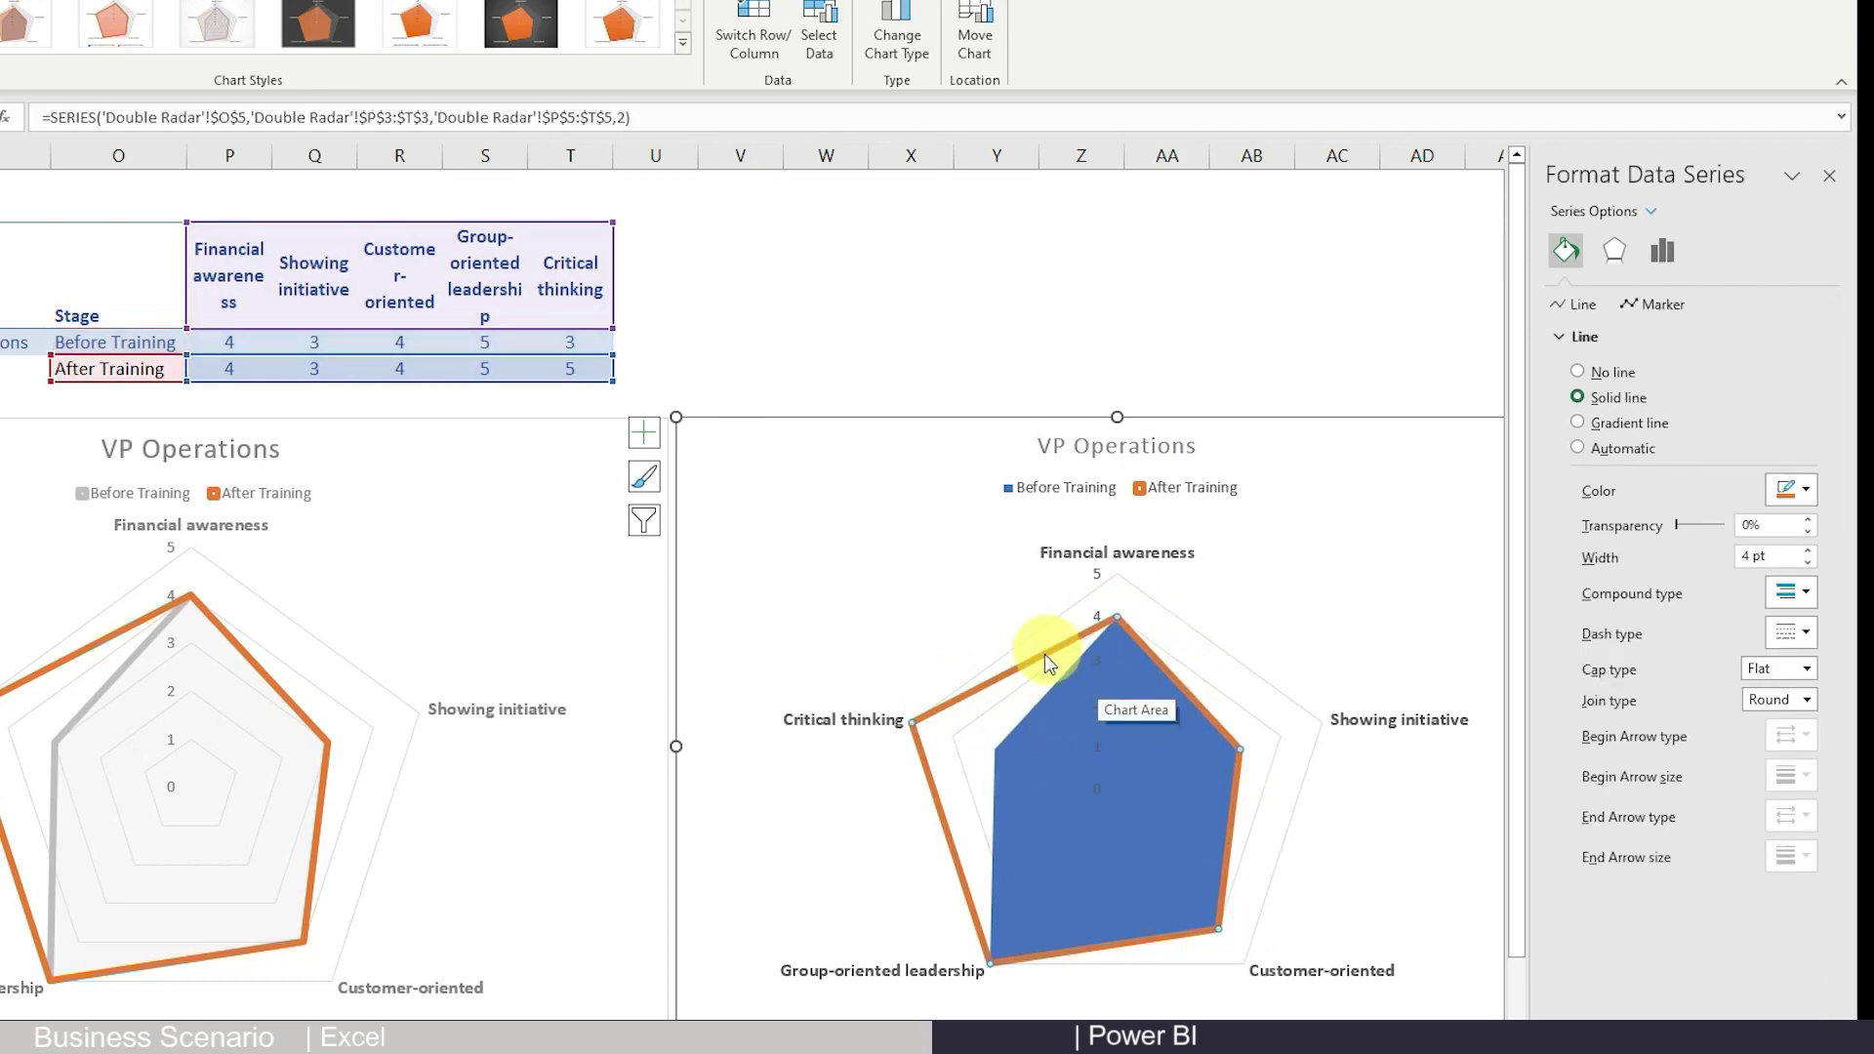
pyautogui.click(1096, 784)
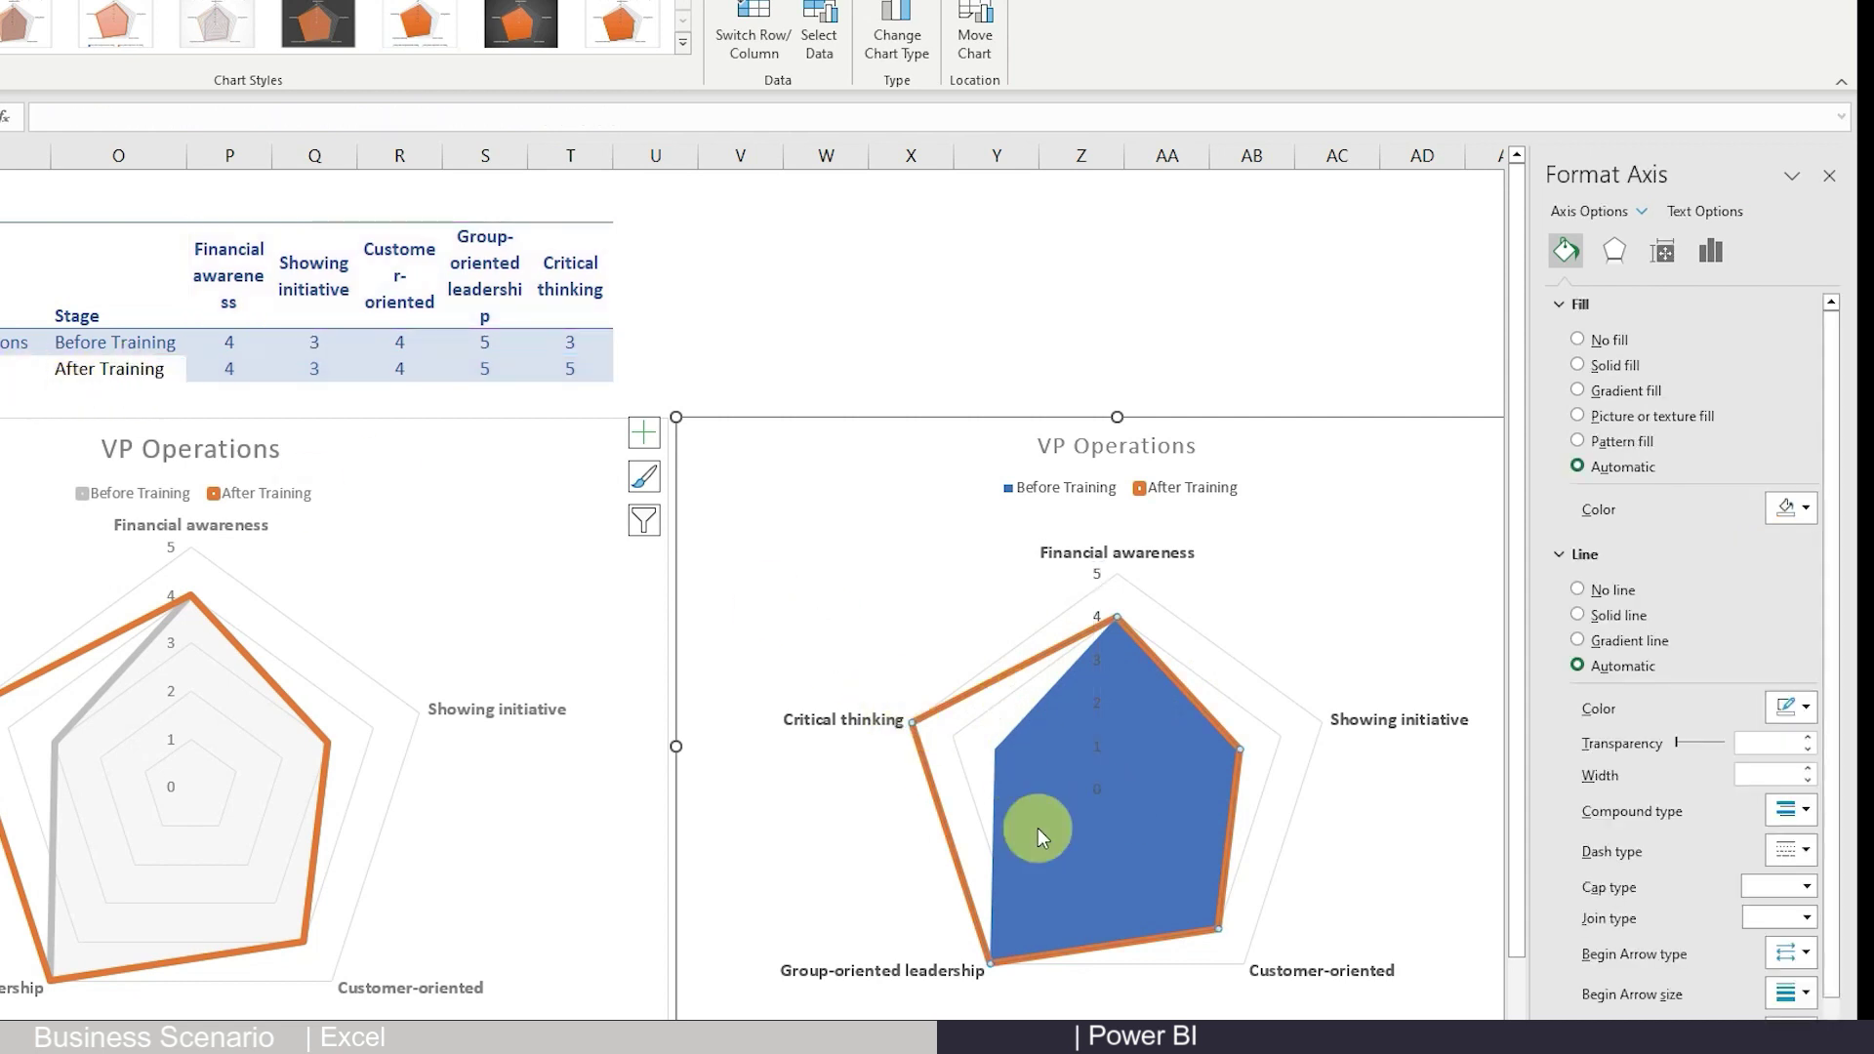
pyautogui.press('Up')
pyautogui.click(1198, 764)
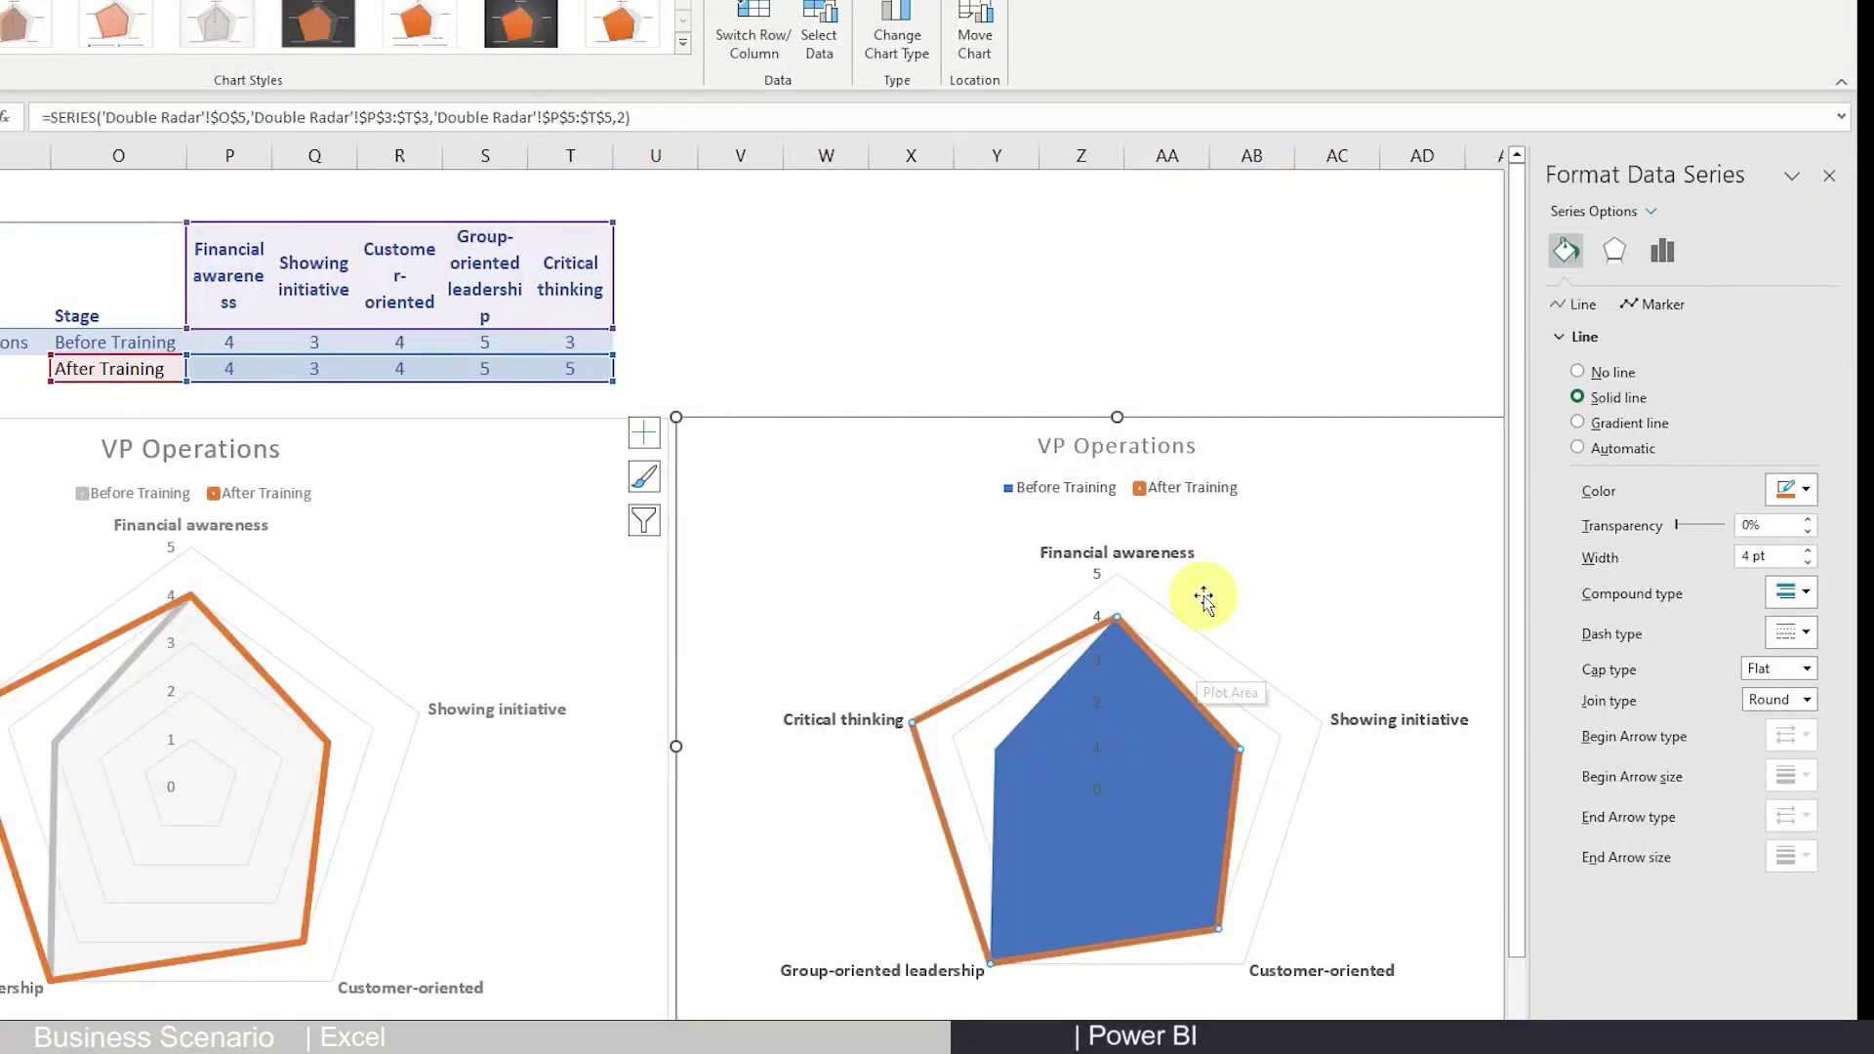
pyautogui.click(1203, 598)
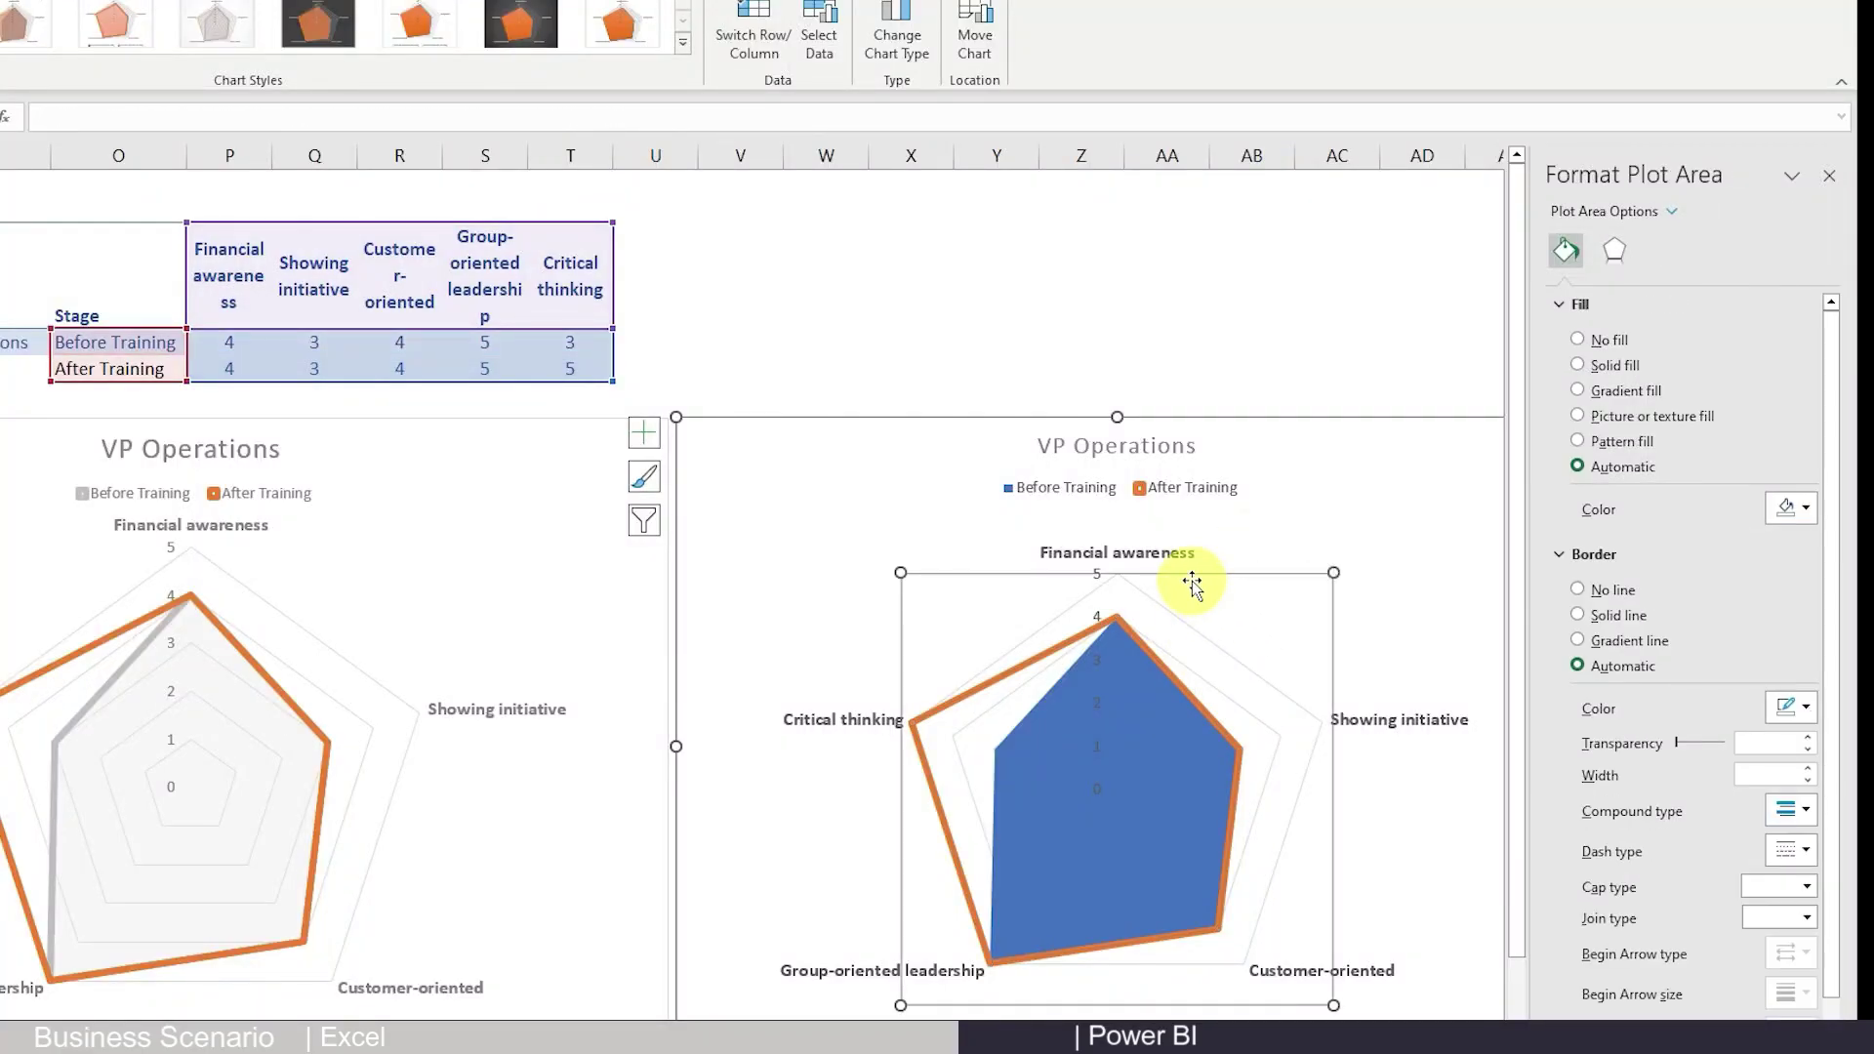
pyautogui.click(1234, 565)
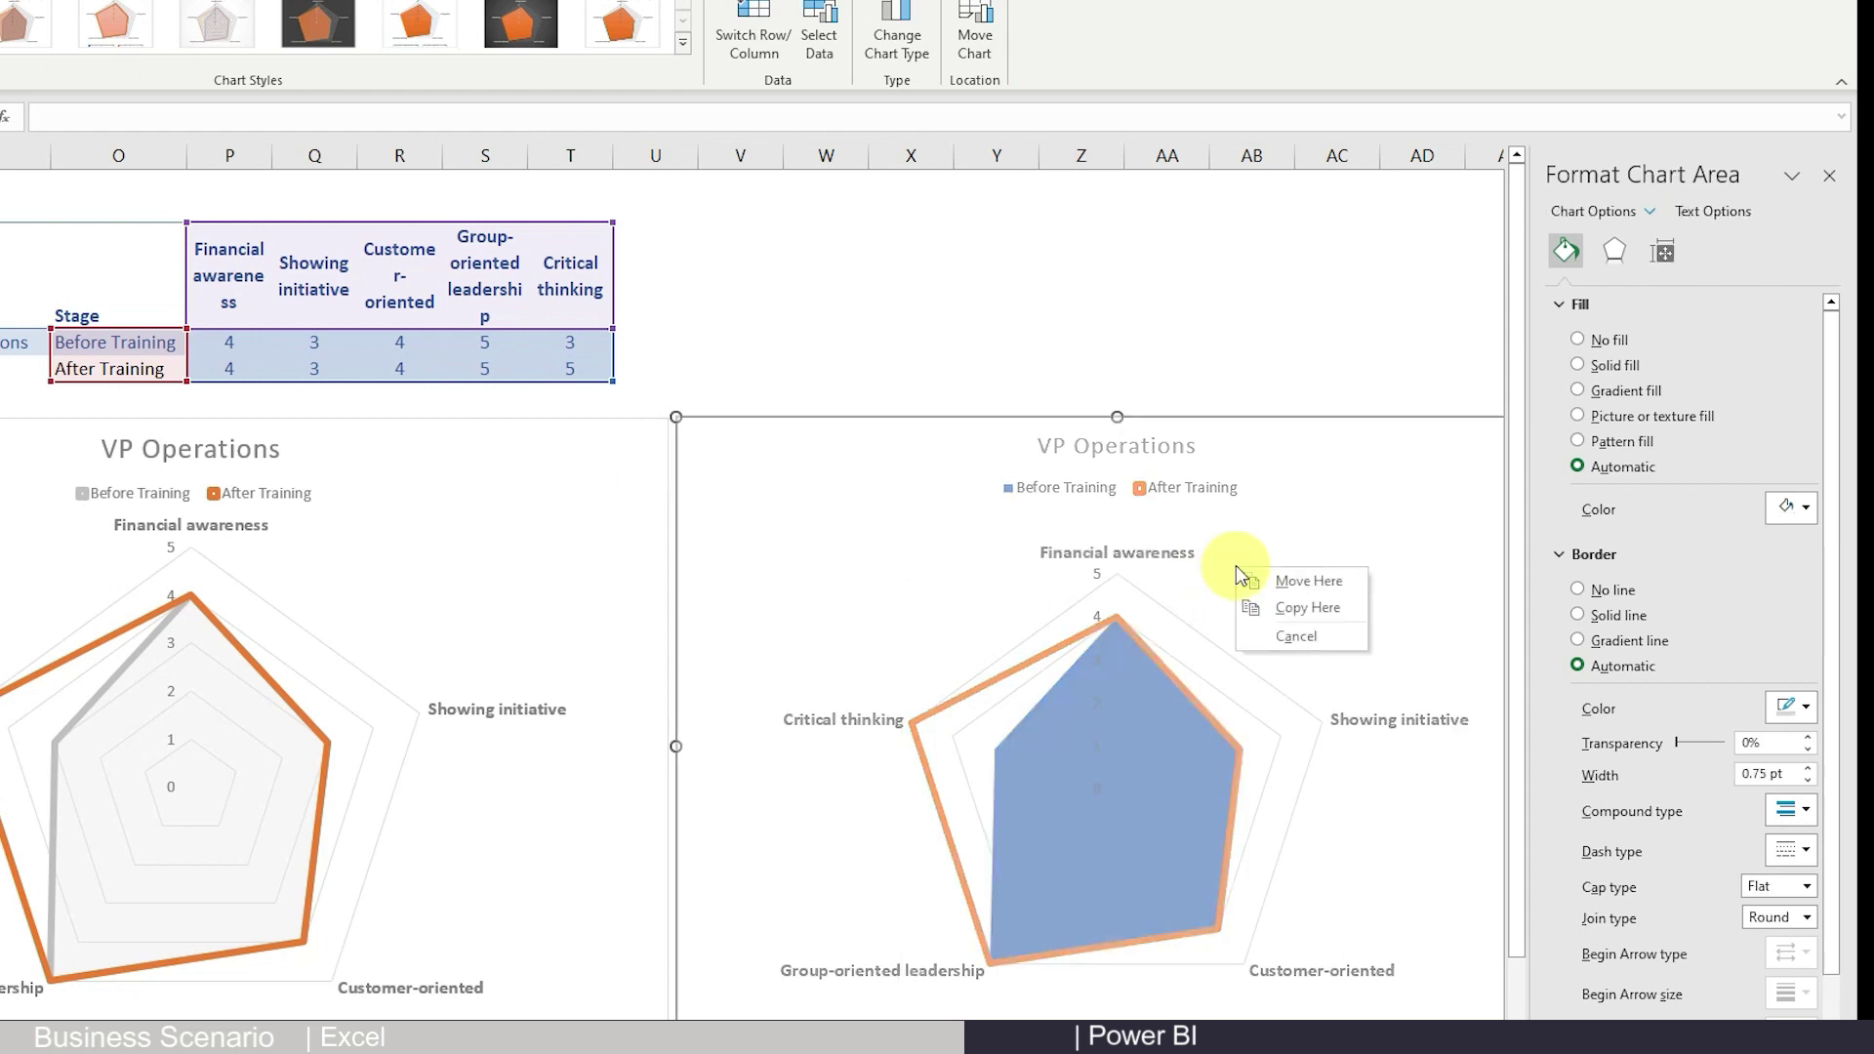
pyautogui.click(1217, 573)
pyautogui.click(1238, 553)
pyautogui.rightClick(1239, 558)
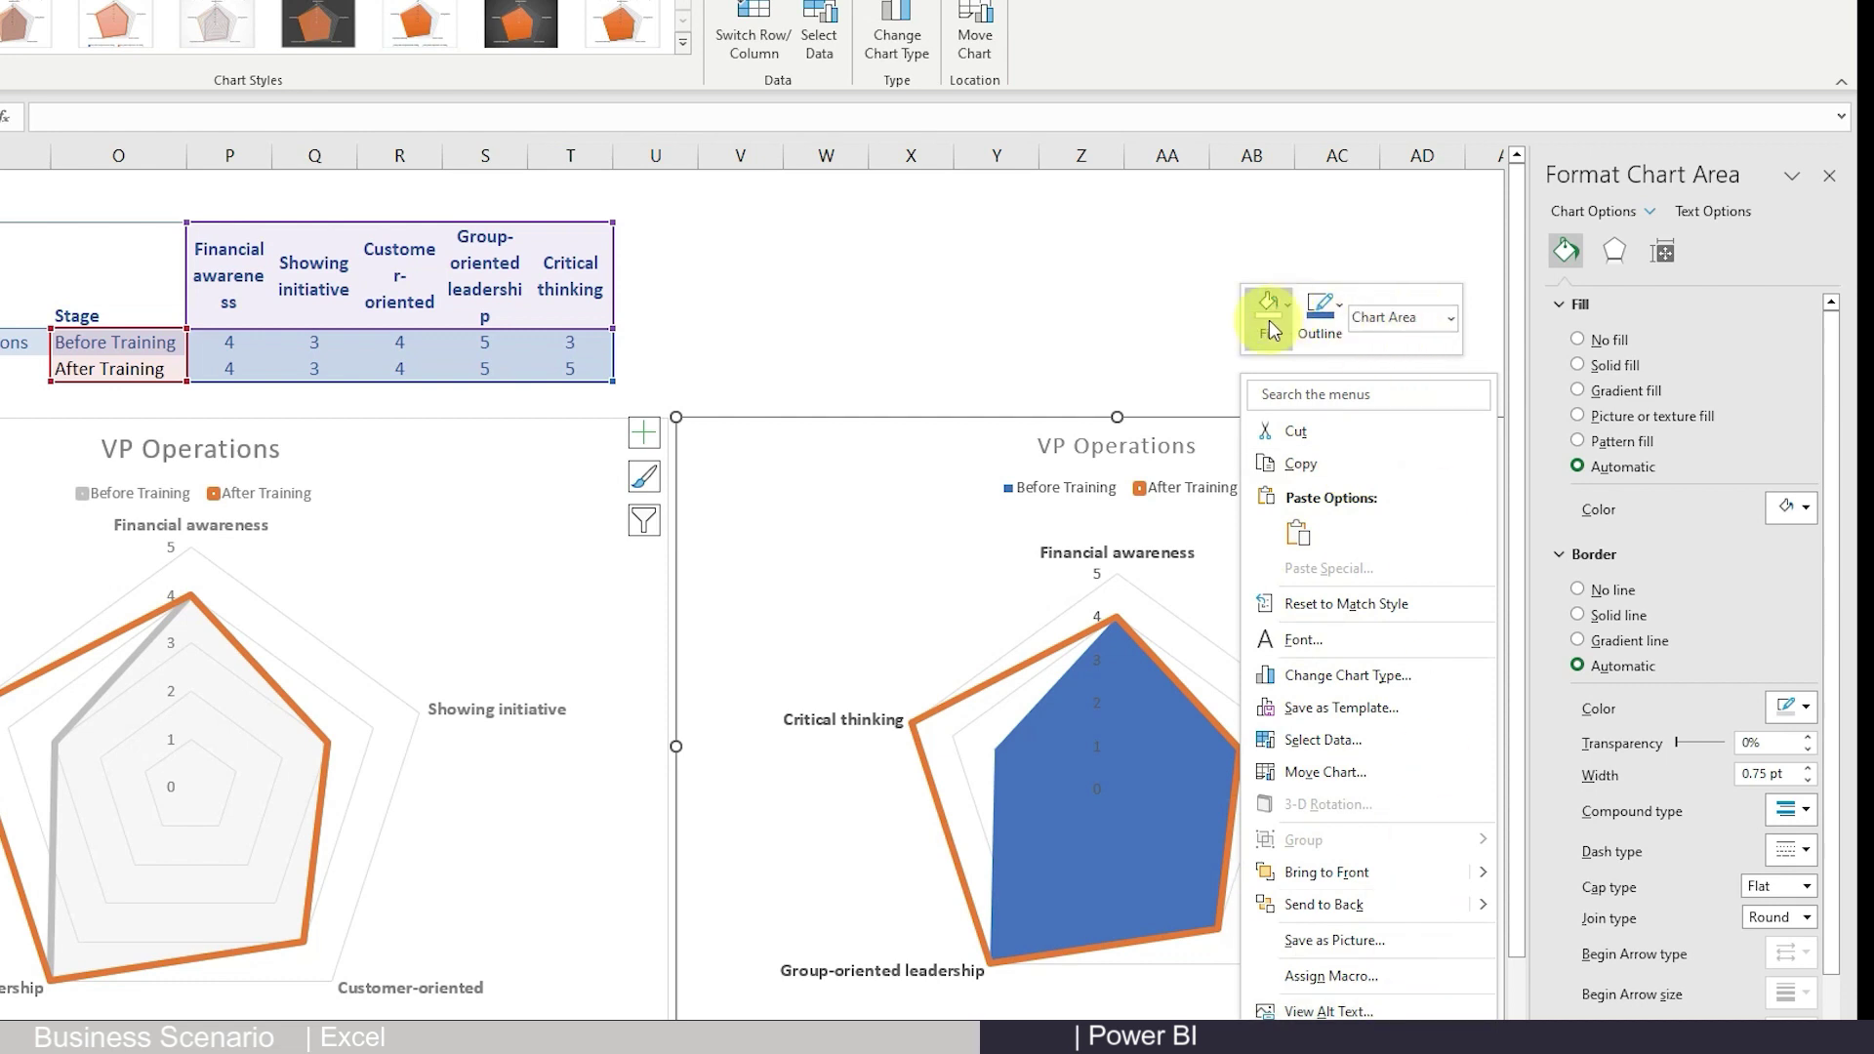
pyautogui.click(1454, 318)
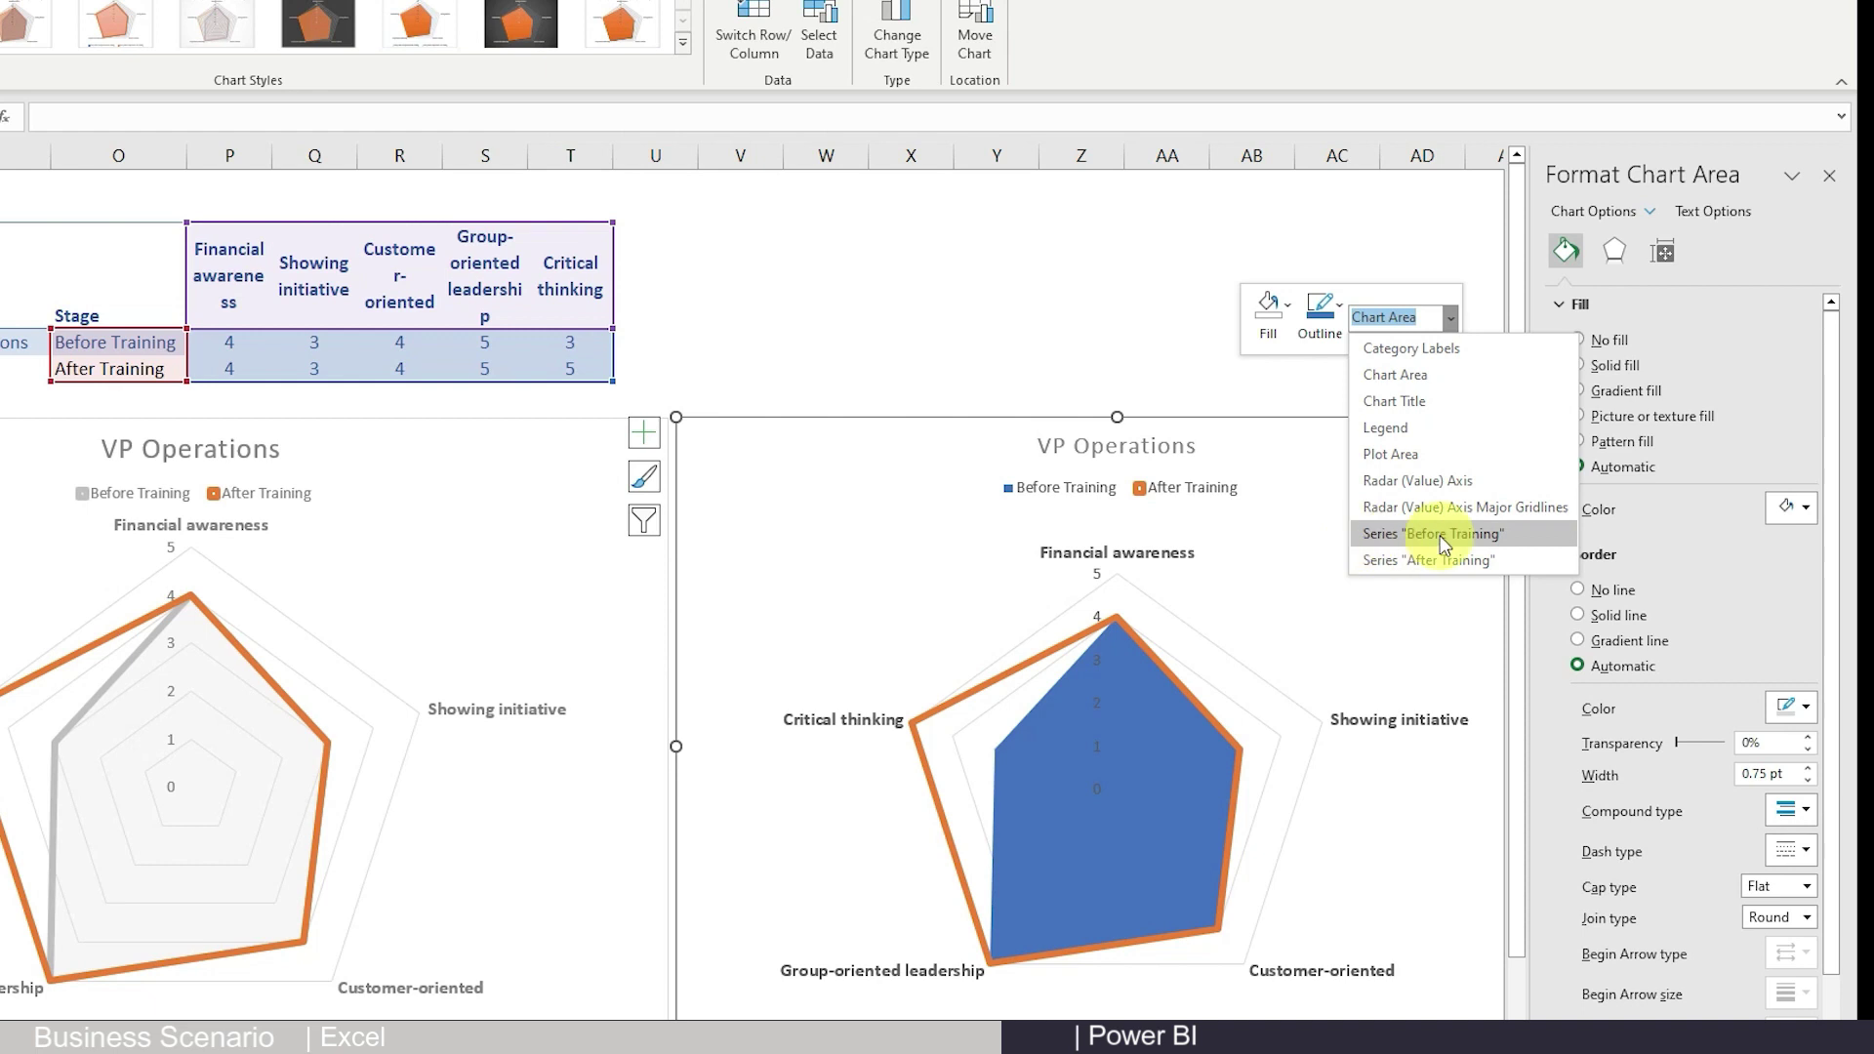
# Give the Before Training series a solid gray 4 pt outline
pyautogui.click(1397, 537)
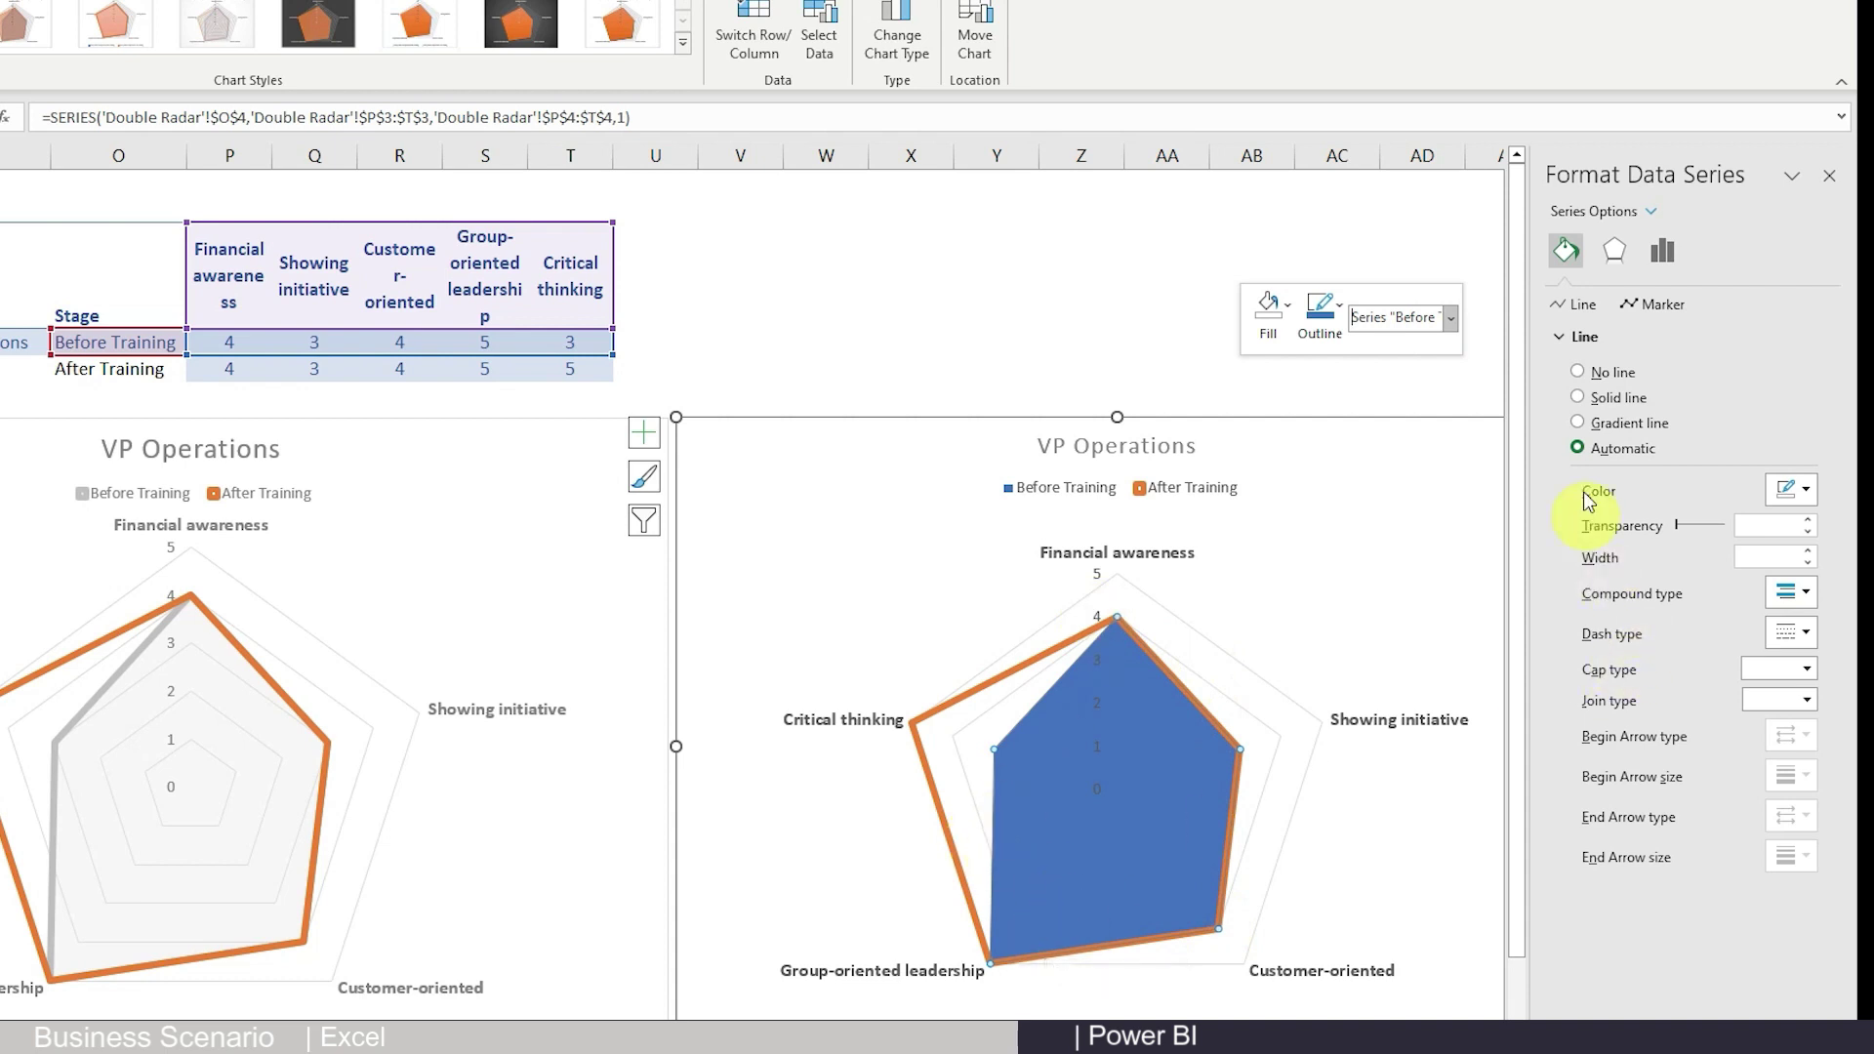
pyautogui.click(1577, 397)
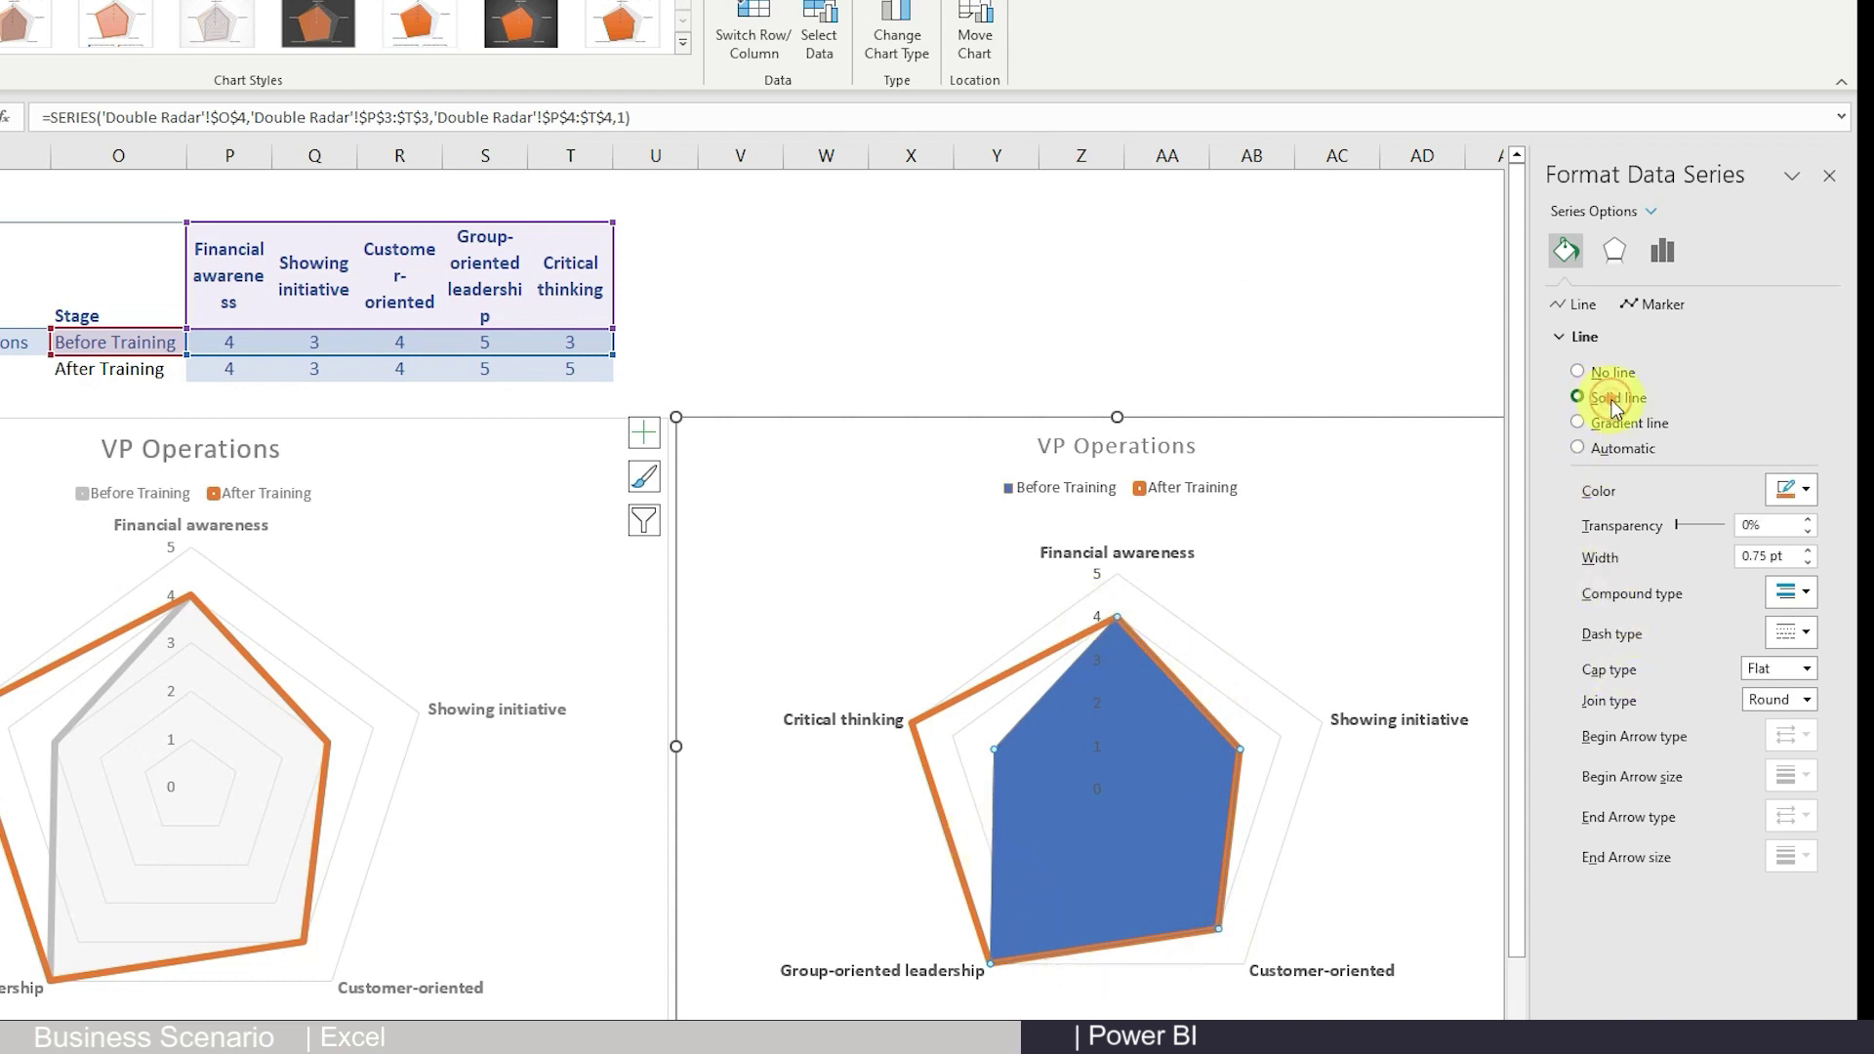
pyautogui.click(1792, 488)
pyautogui.click(1667, 615)
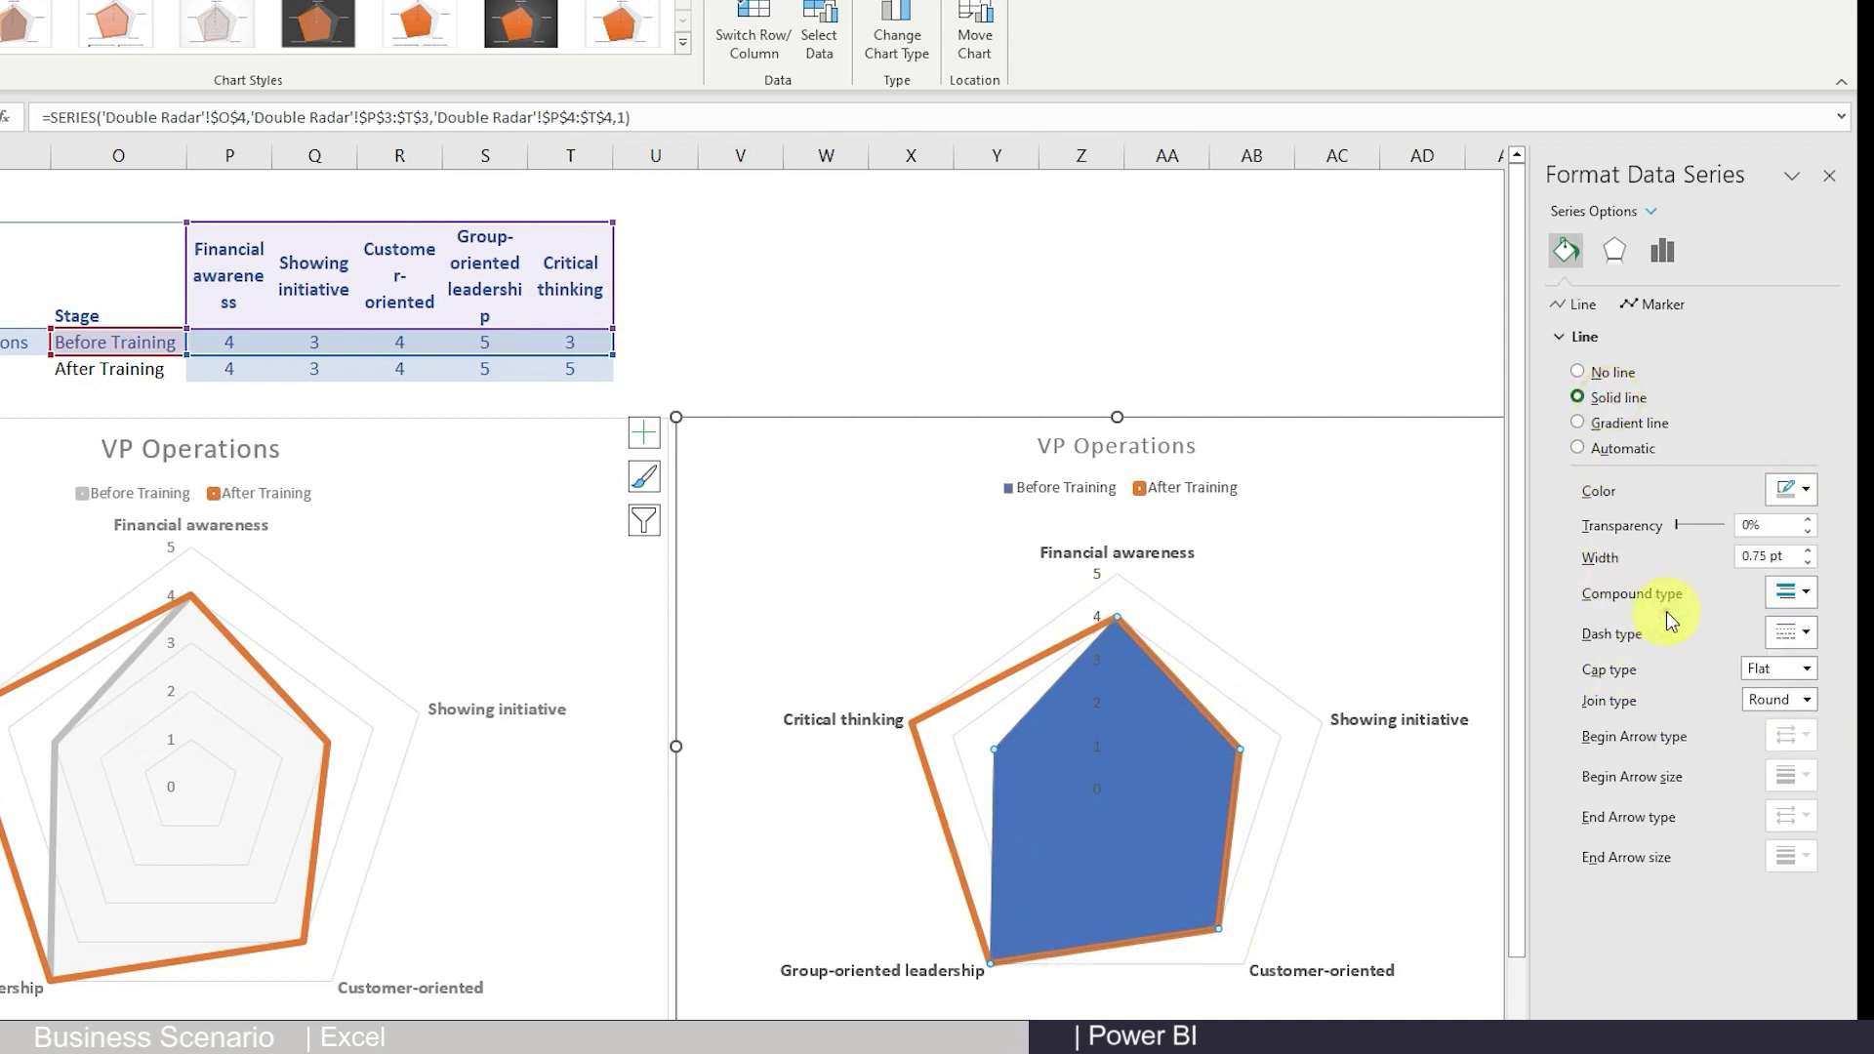
pyautogui.click(1789, 555)
pyautogui.moveTo(1785, 555); pyautogui.dragTo(1696, 567)
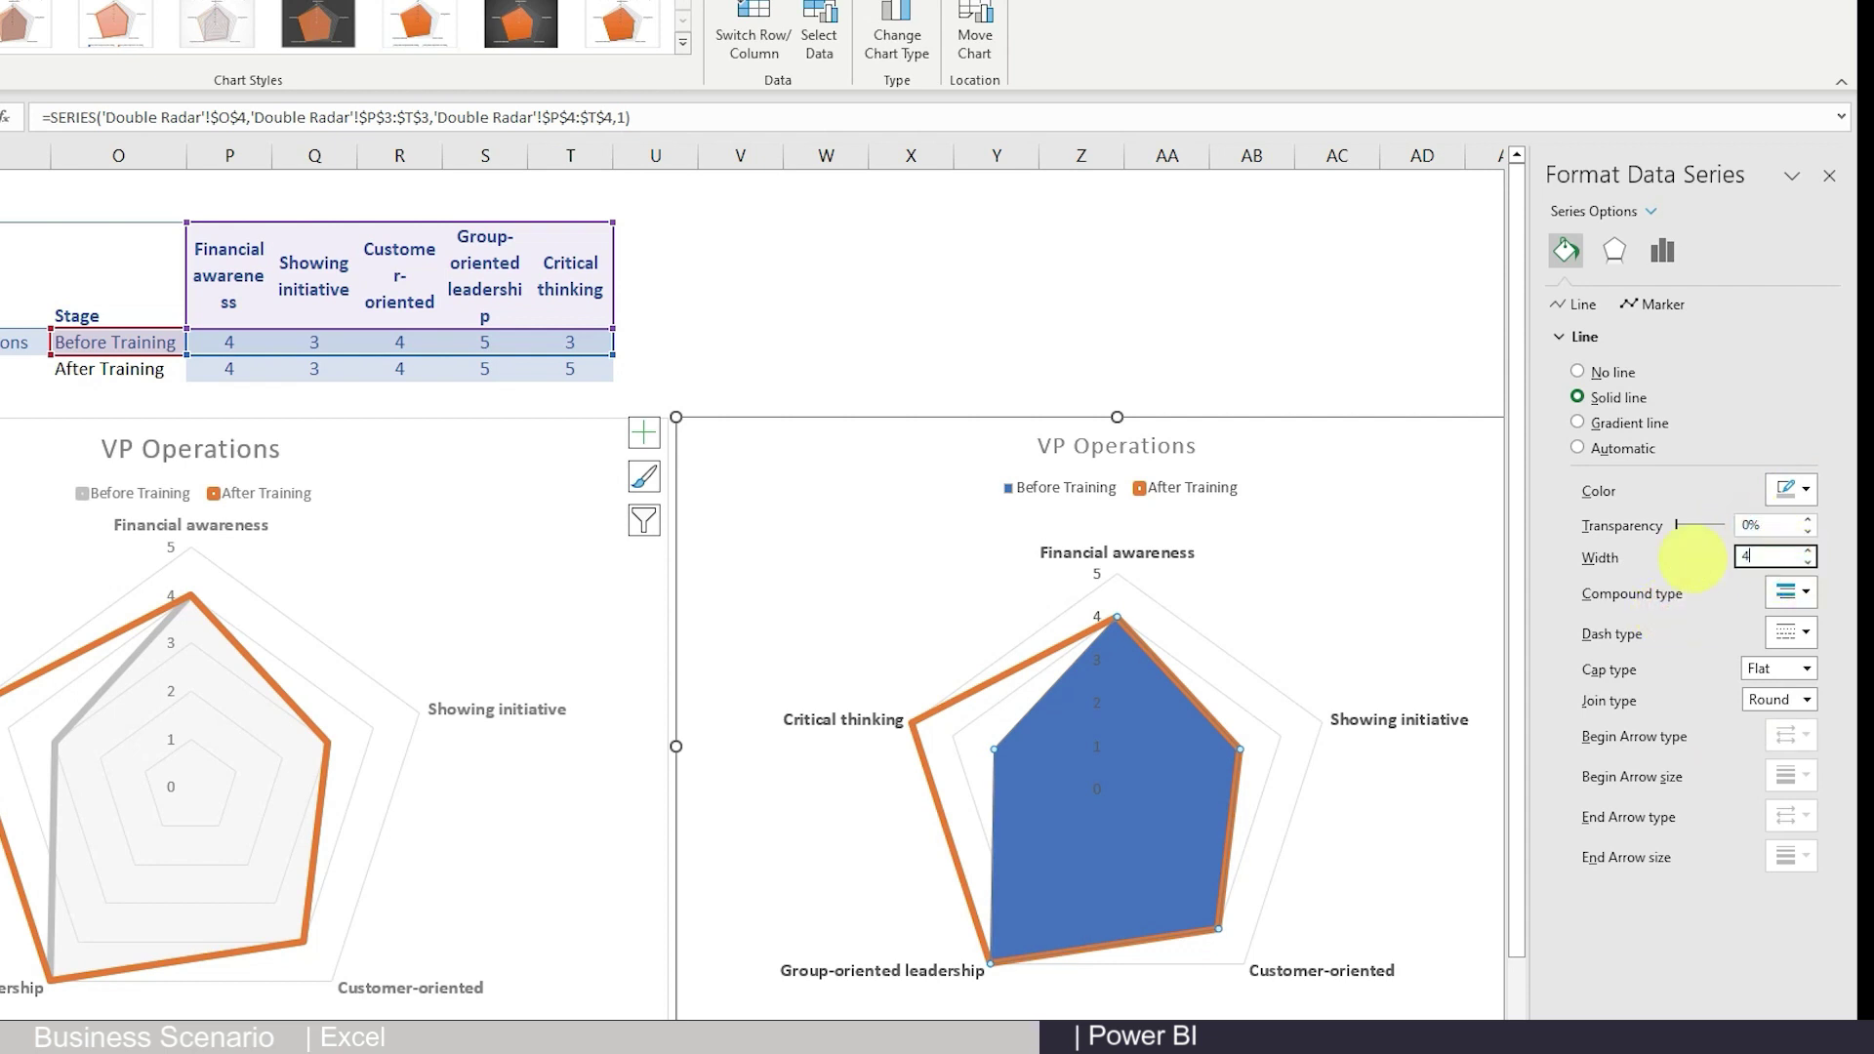
pyautogui.write('4')
# Set the Before Training series fill to No Fill, removing its blue area
pyautogui.rightClick(1174, 778)
pyautogui.click(1200, 730)
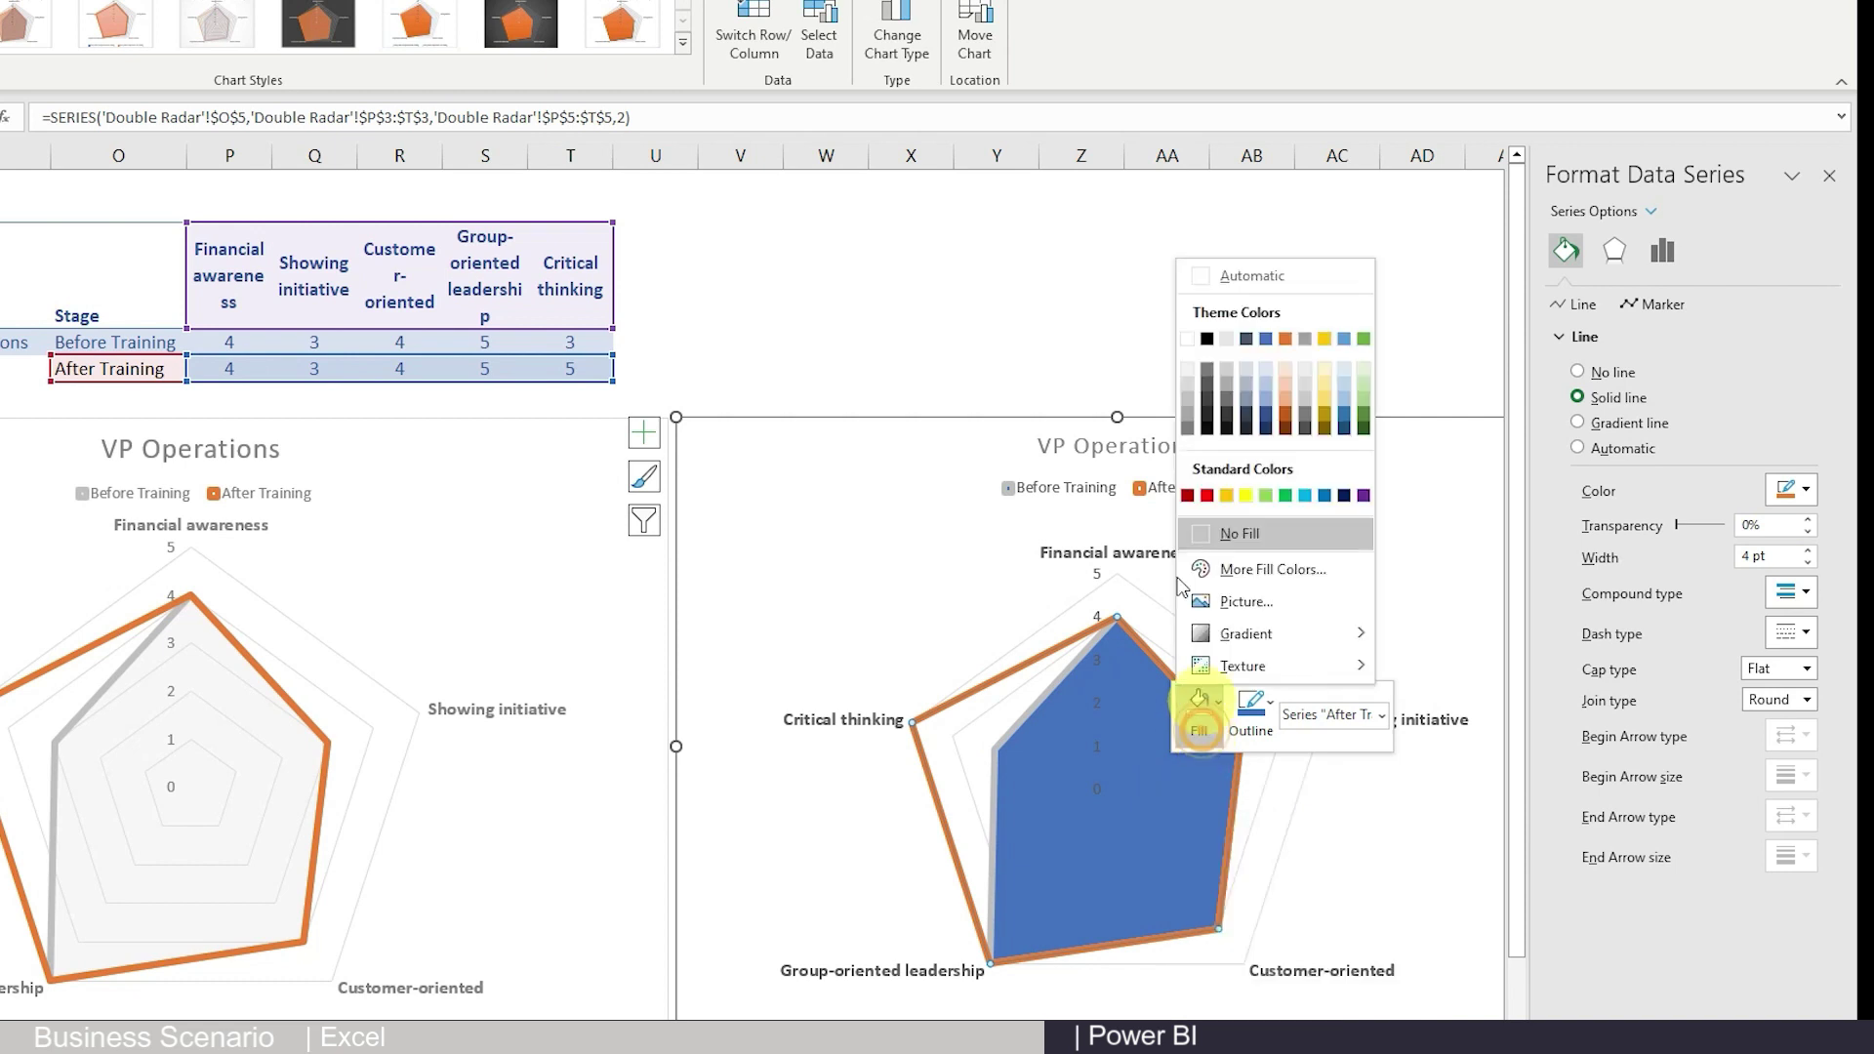
pyautogui.press('Escape')
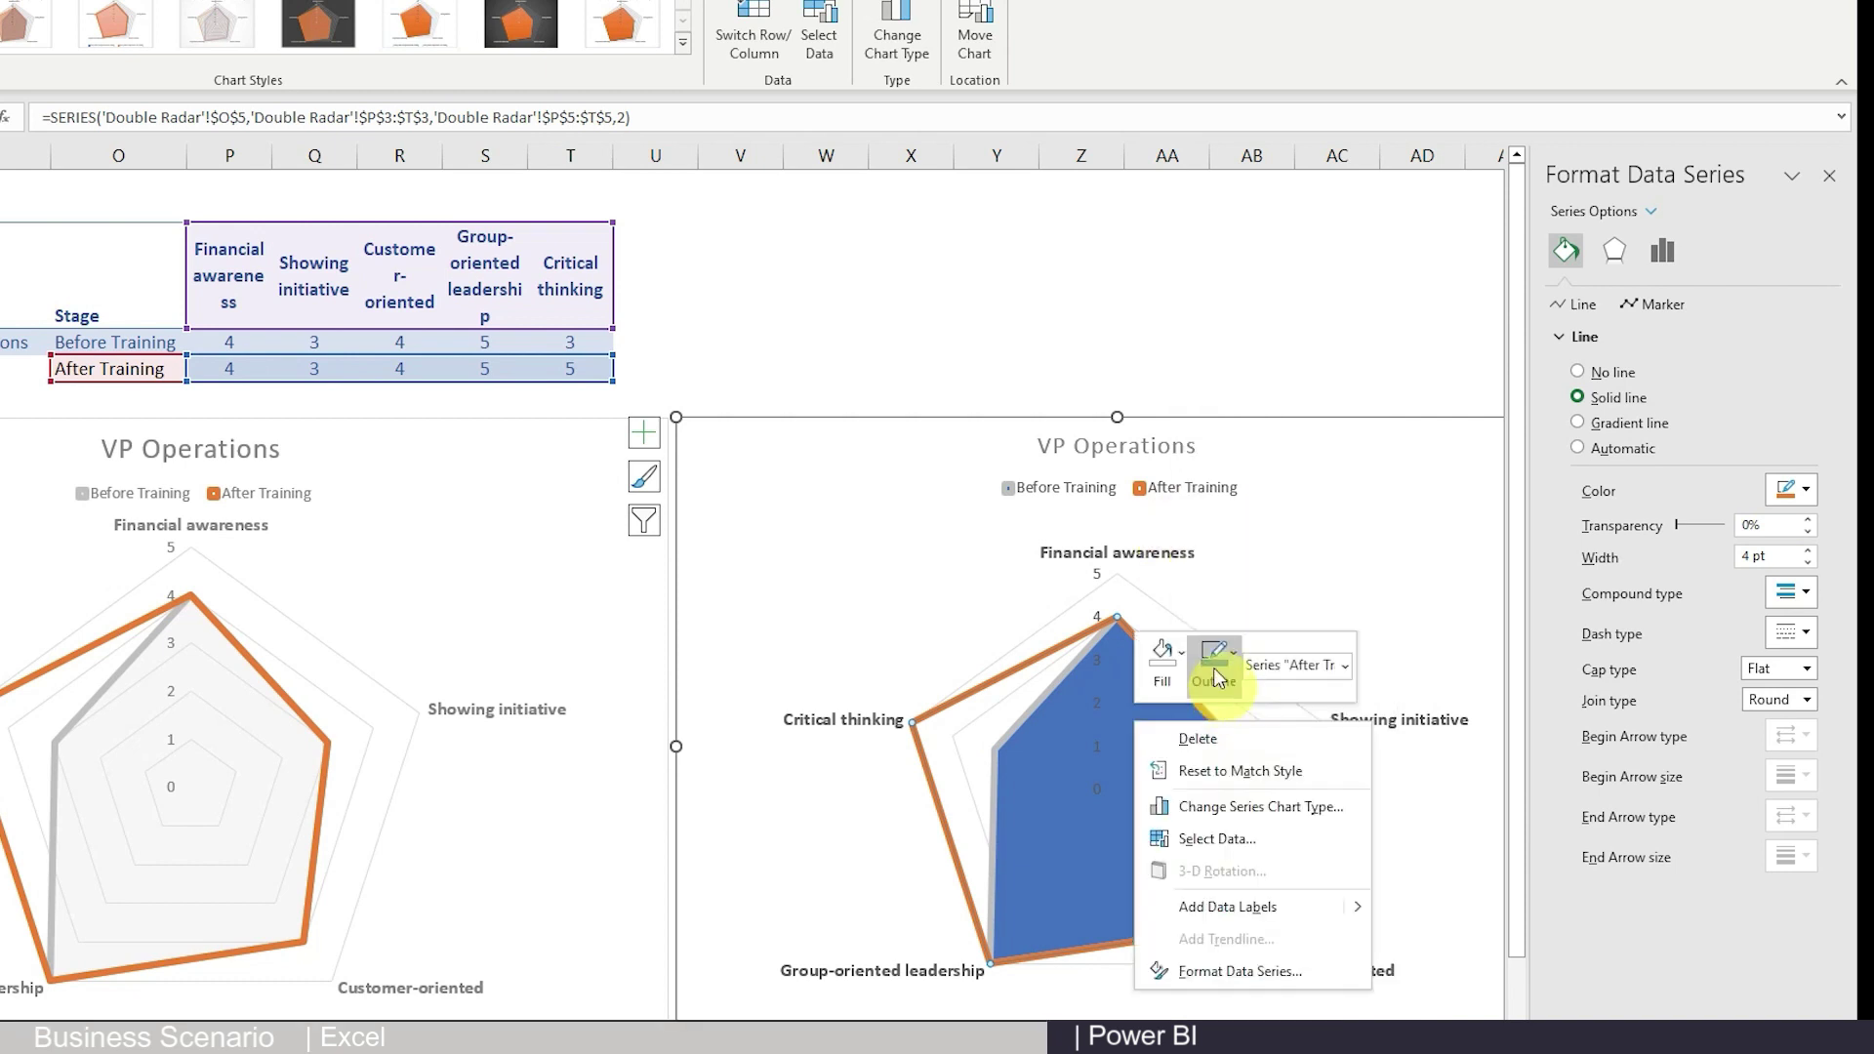
pyautogui.click(1352, 673)
pyautogui.click(1340, 876)
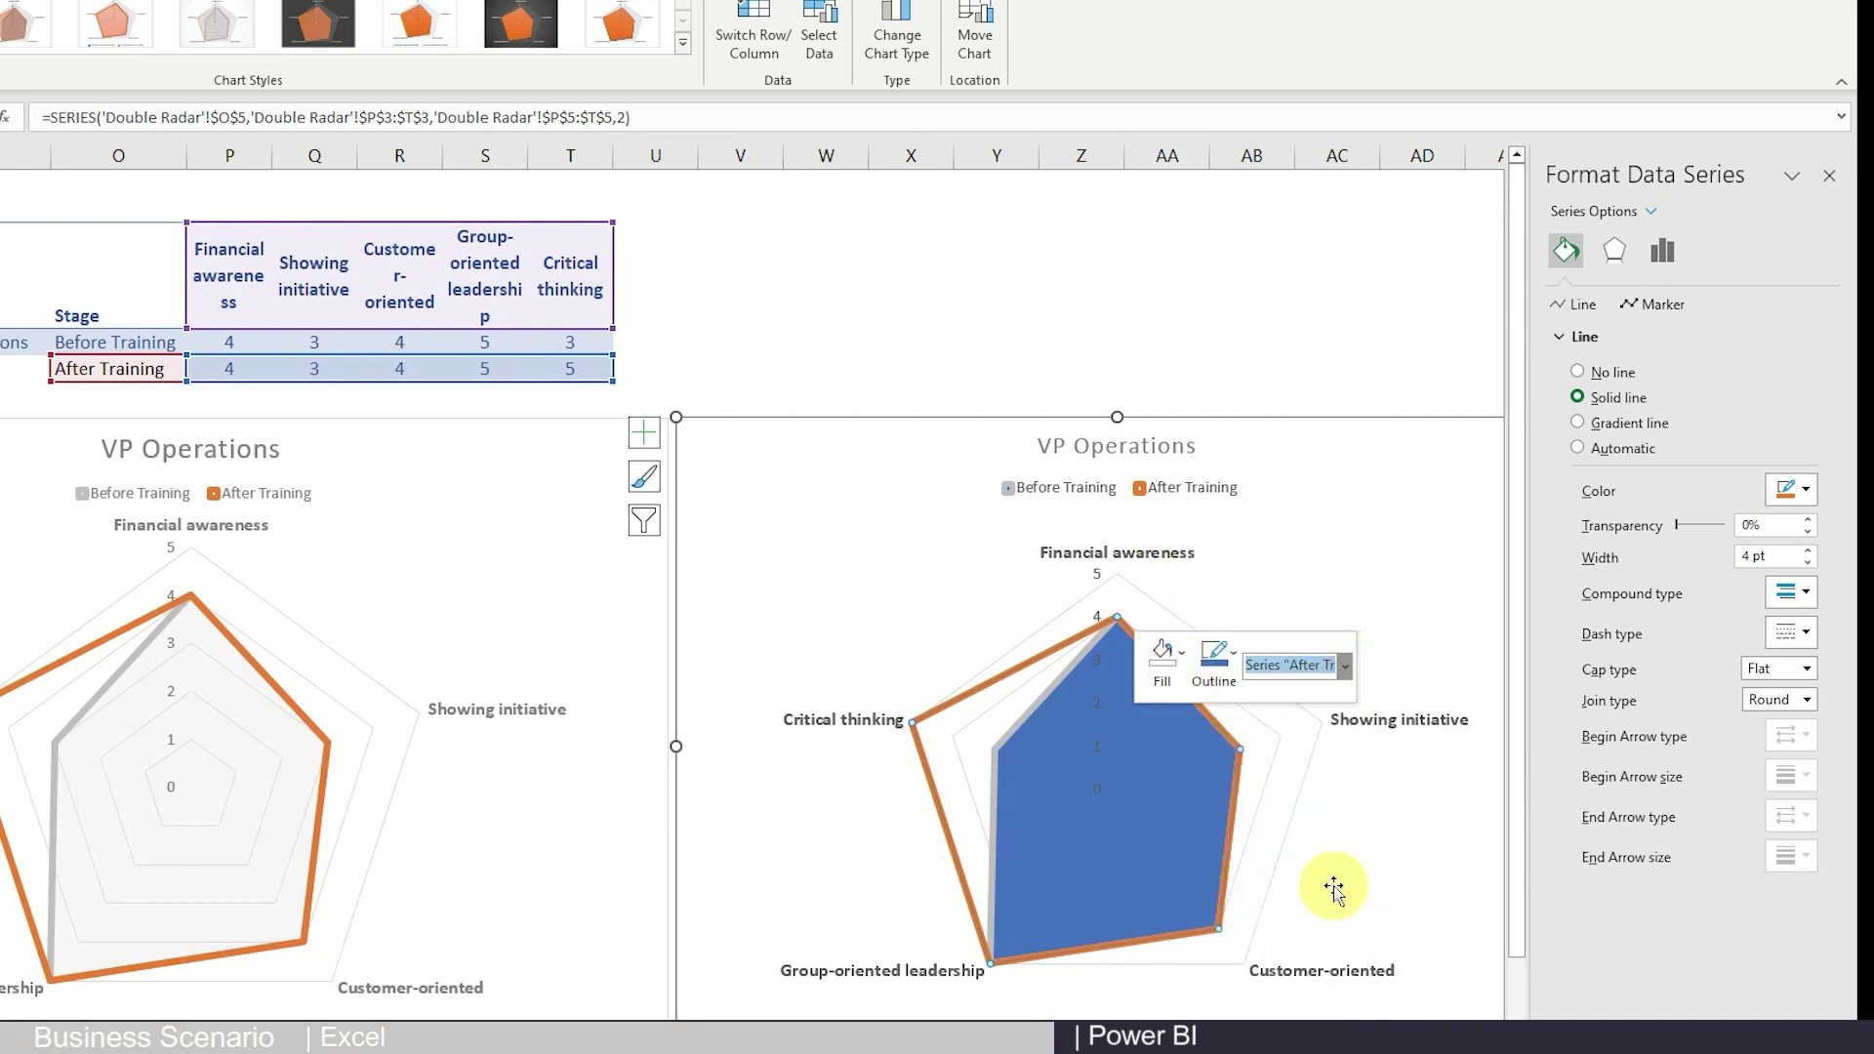
pyautogui.click(1151, 647)
pyautogui.click(1188, 482)
pyautogui.click(1294, 589)
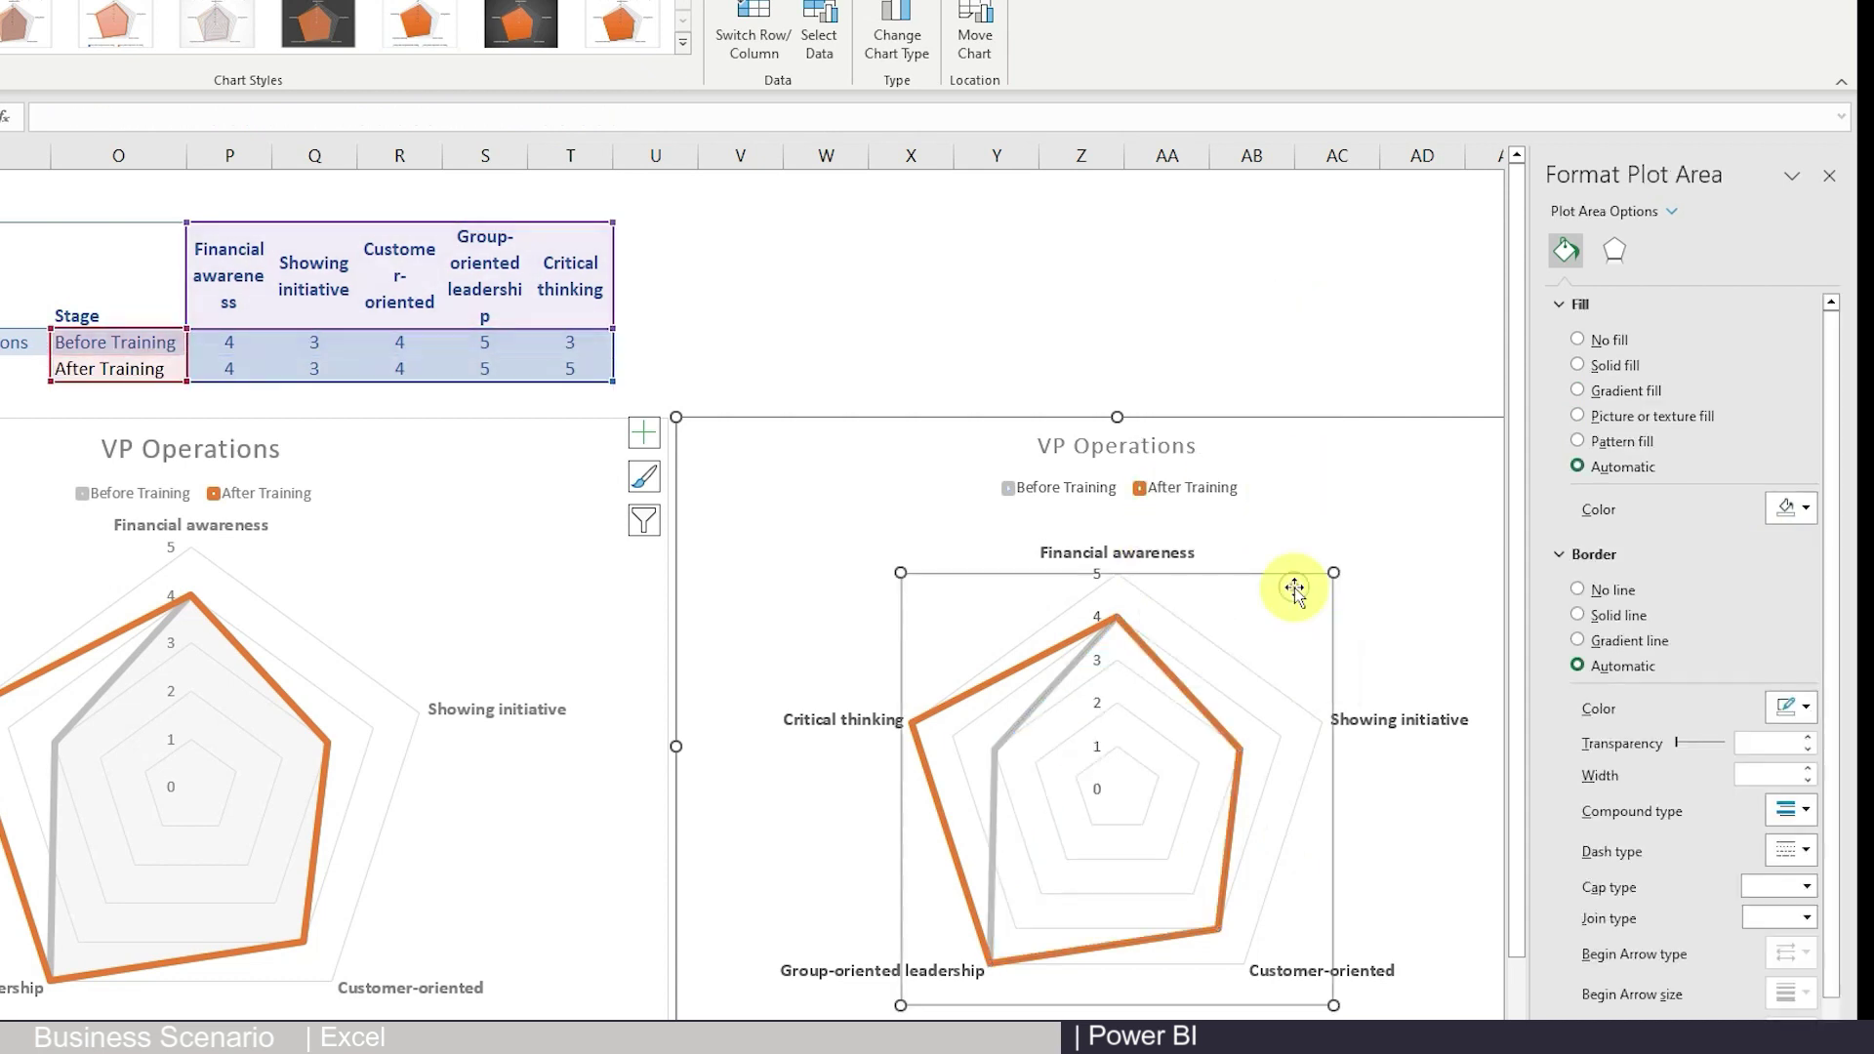
pyautogui.click(1453, 578)
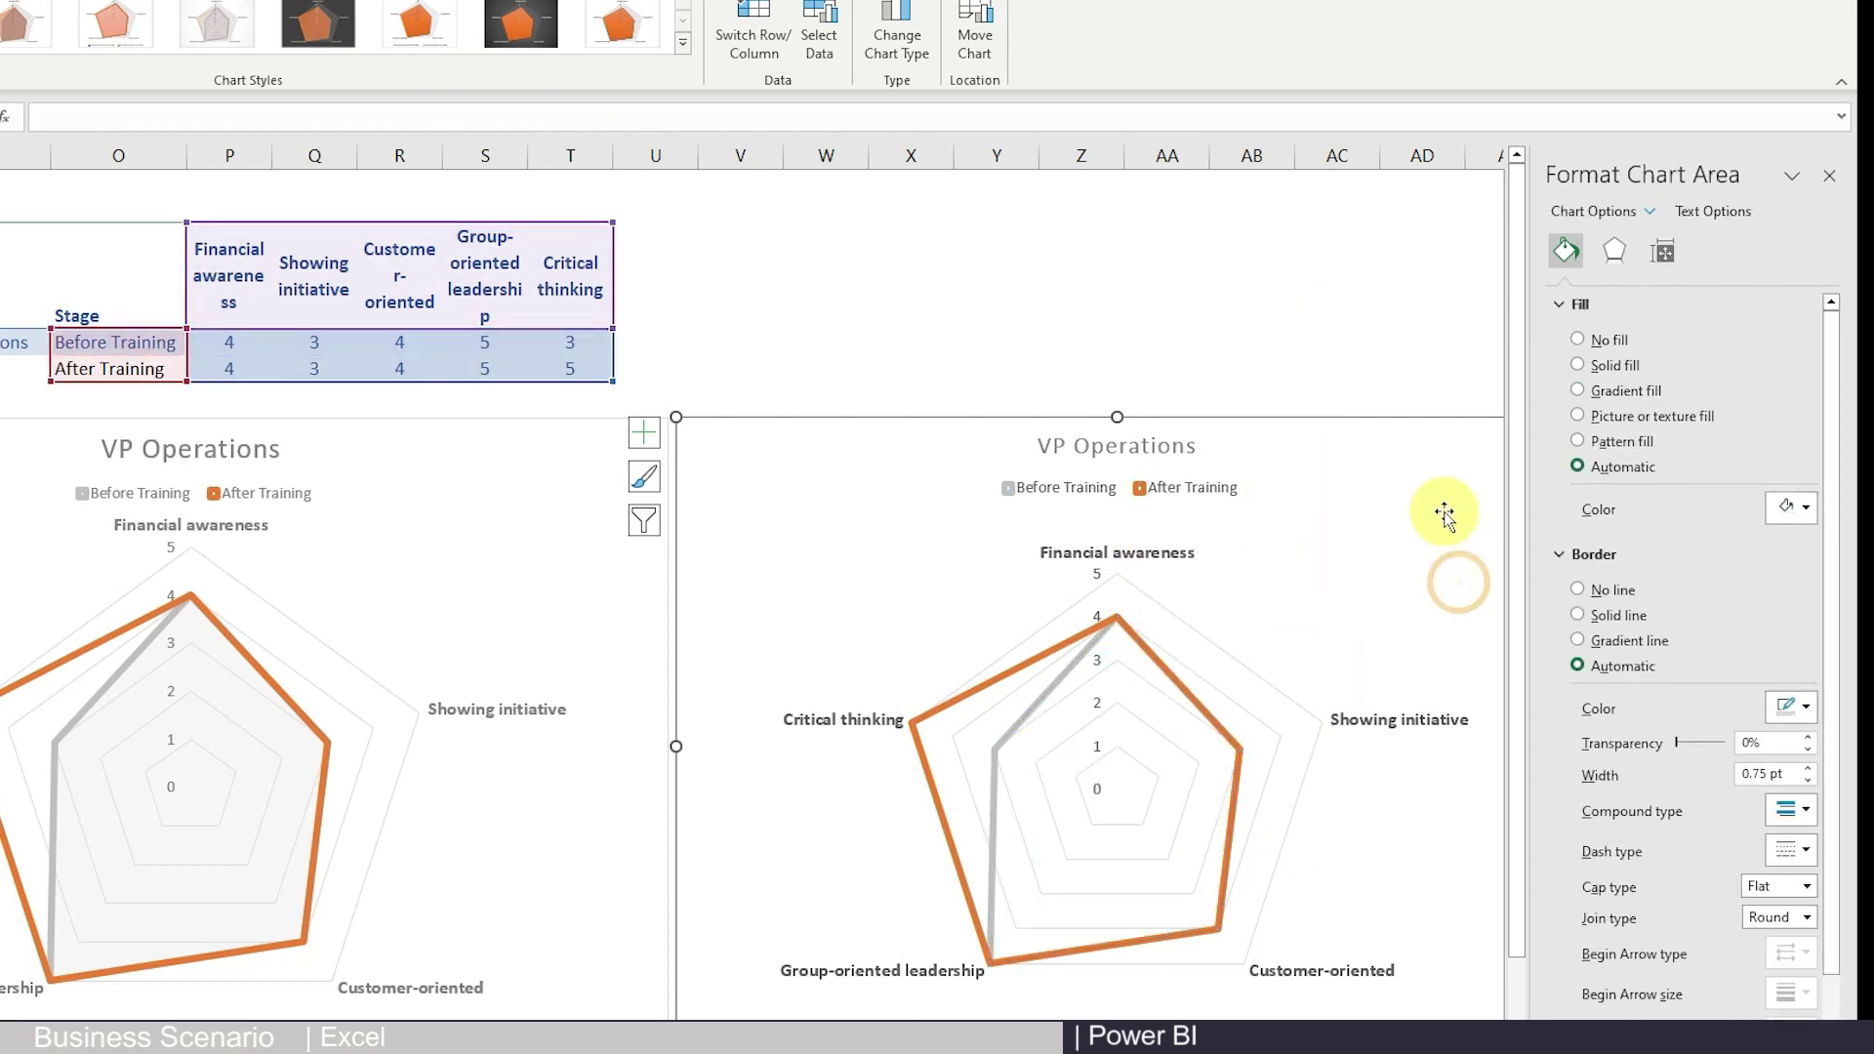
# Close the Format Chart Area pane and review the Before/After Training tables in A5:G22
pyautogui.click(1829, 177)
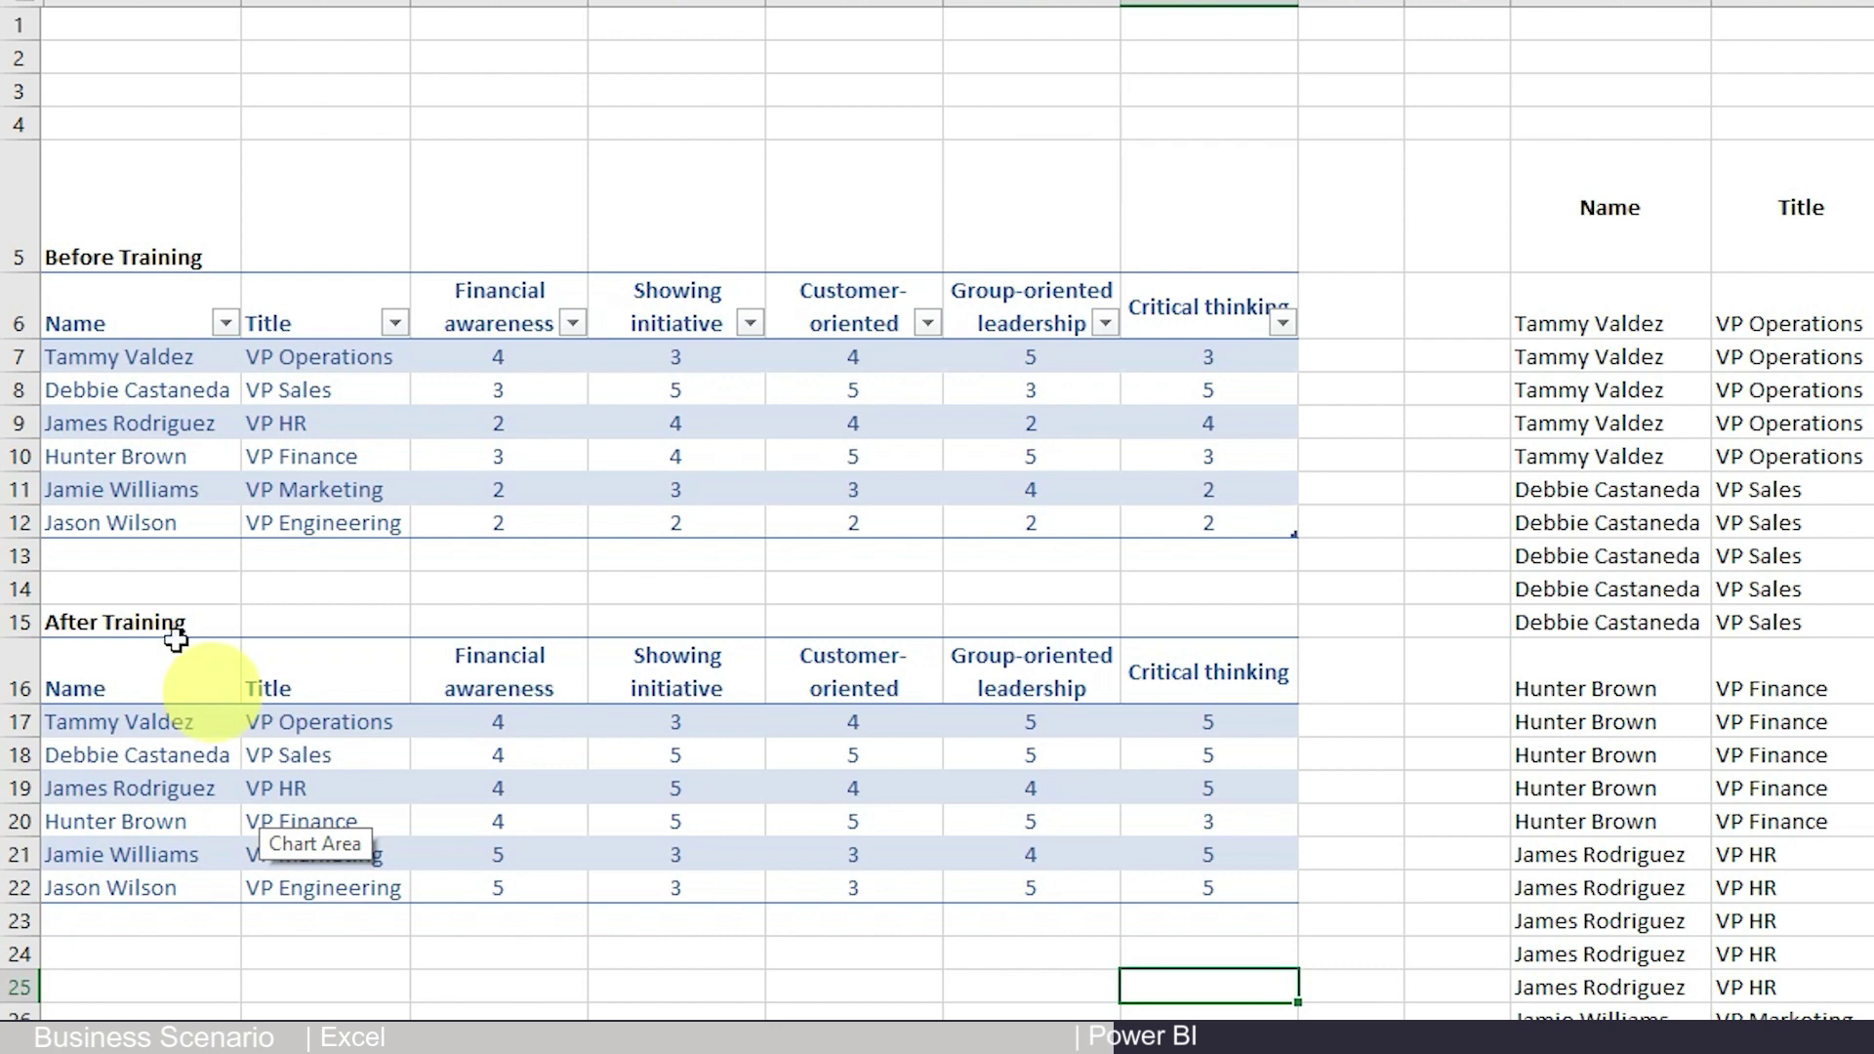
pyautogui.moveTo(87, 239); pyautogui.dragTo(1264, 900)
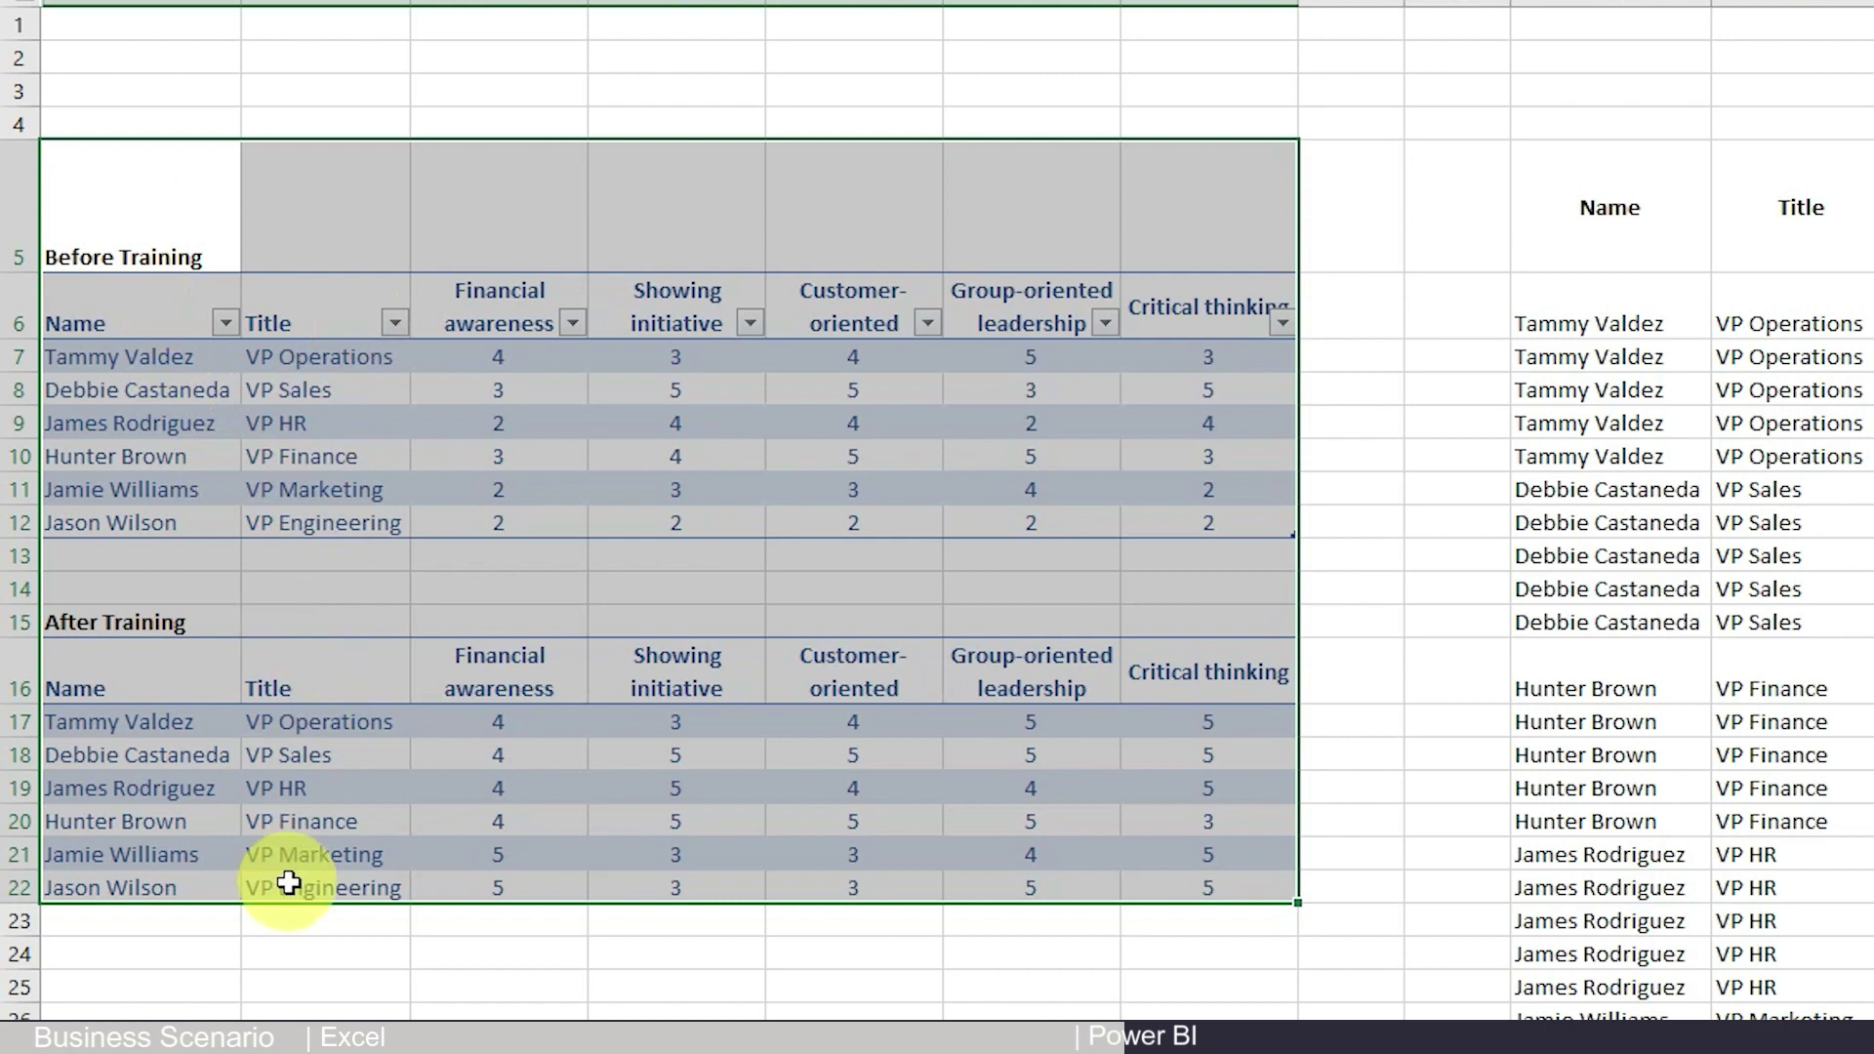
pyautogui.click(250, 887)
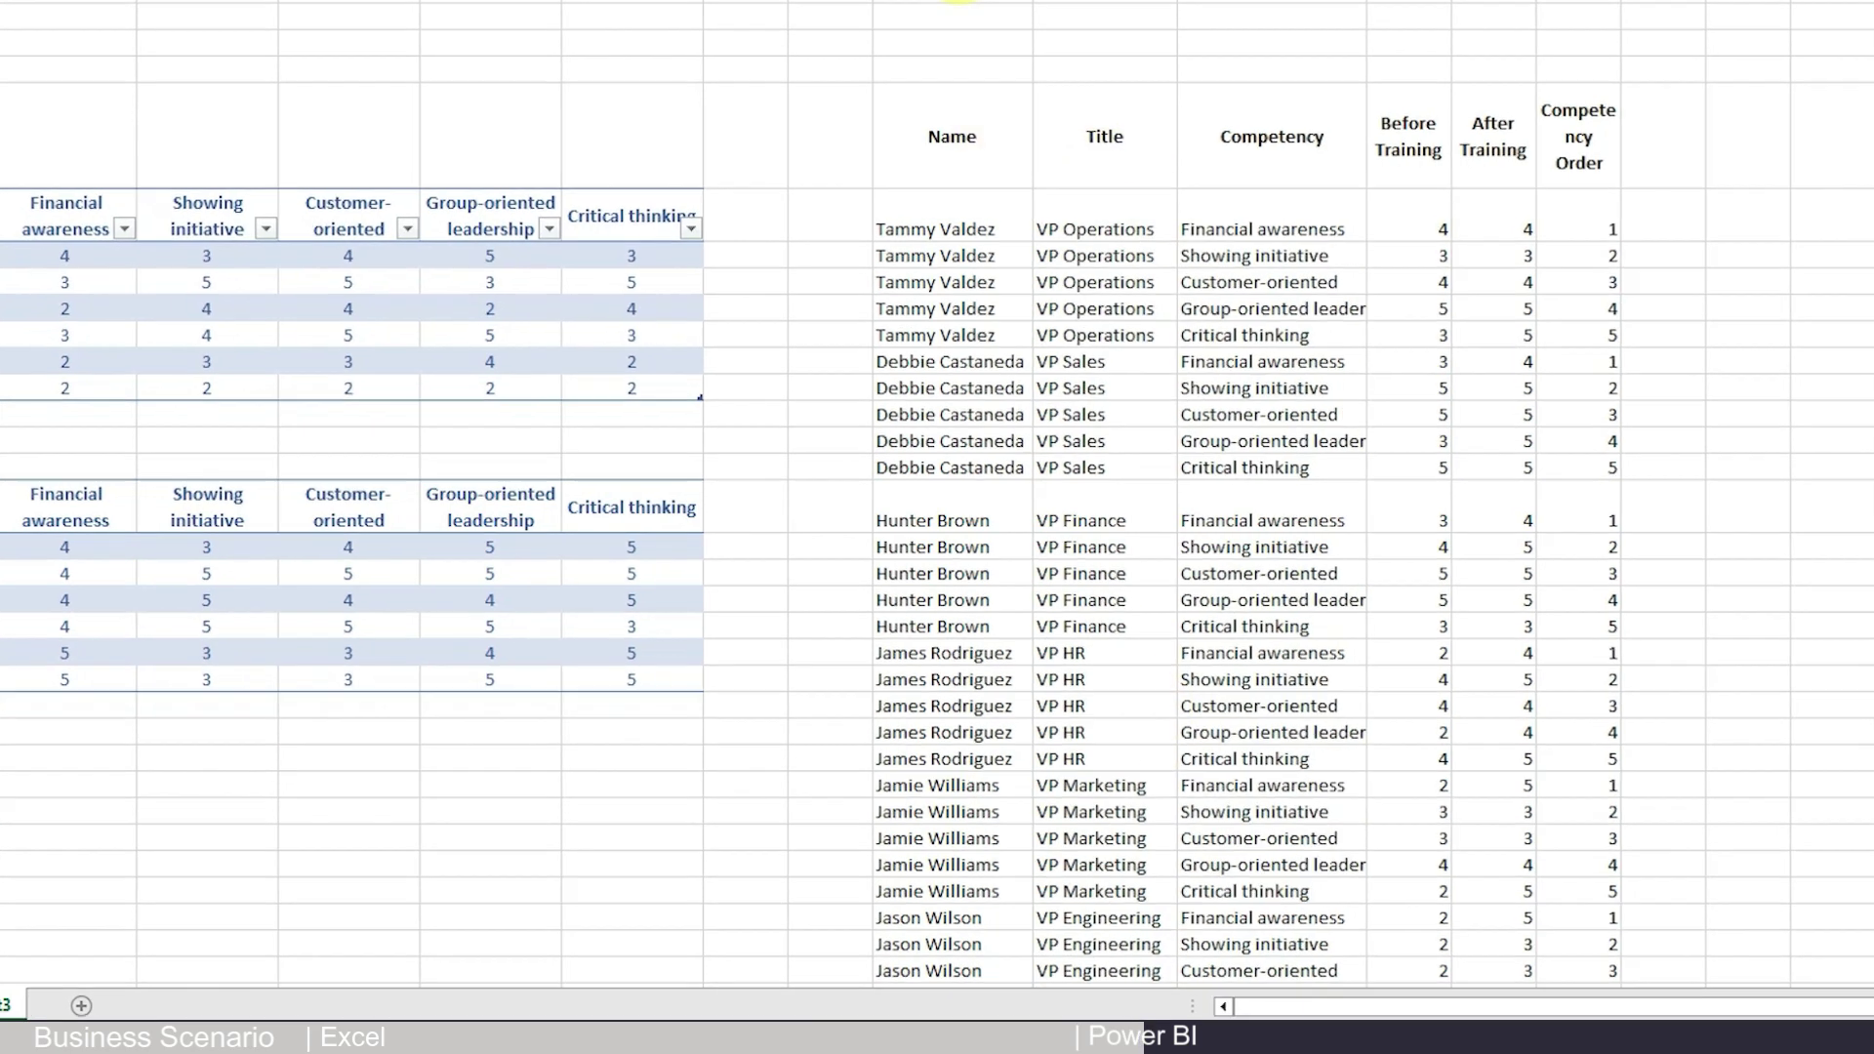
# Pick out the VP Operations titles, competency names, Before/After headers and Competency Order 1–5 in the unpivoted table
pyautogui.moveTo(878, 961); pyautogui.dragTo(1595, 68)
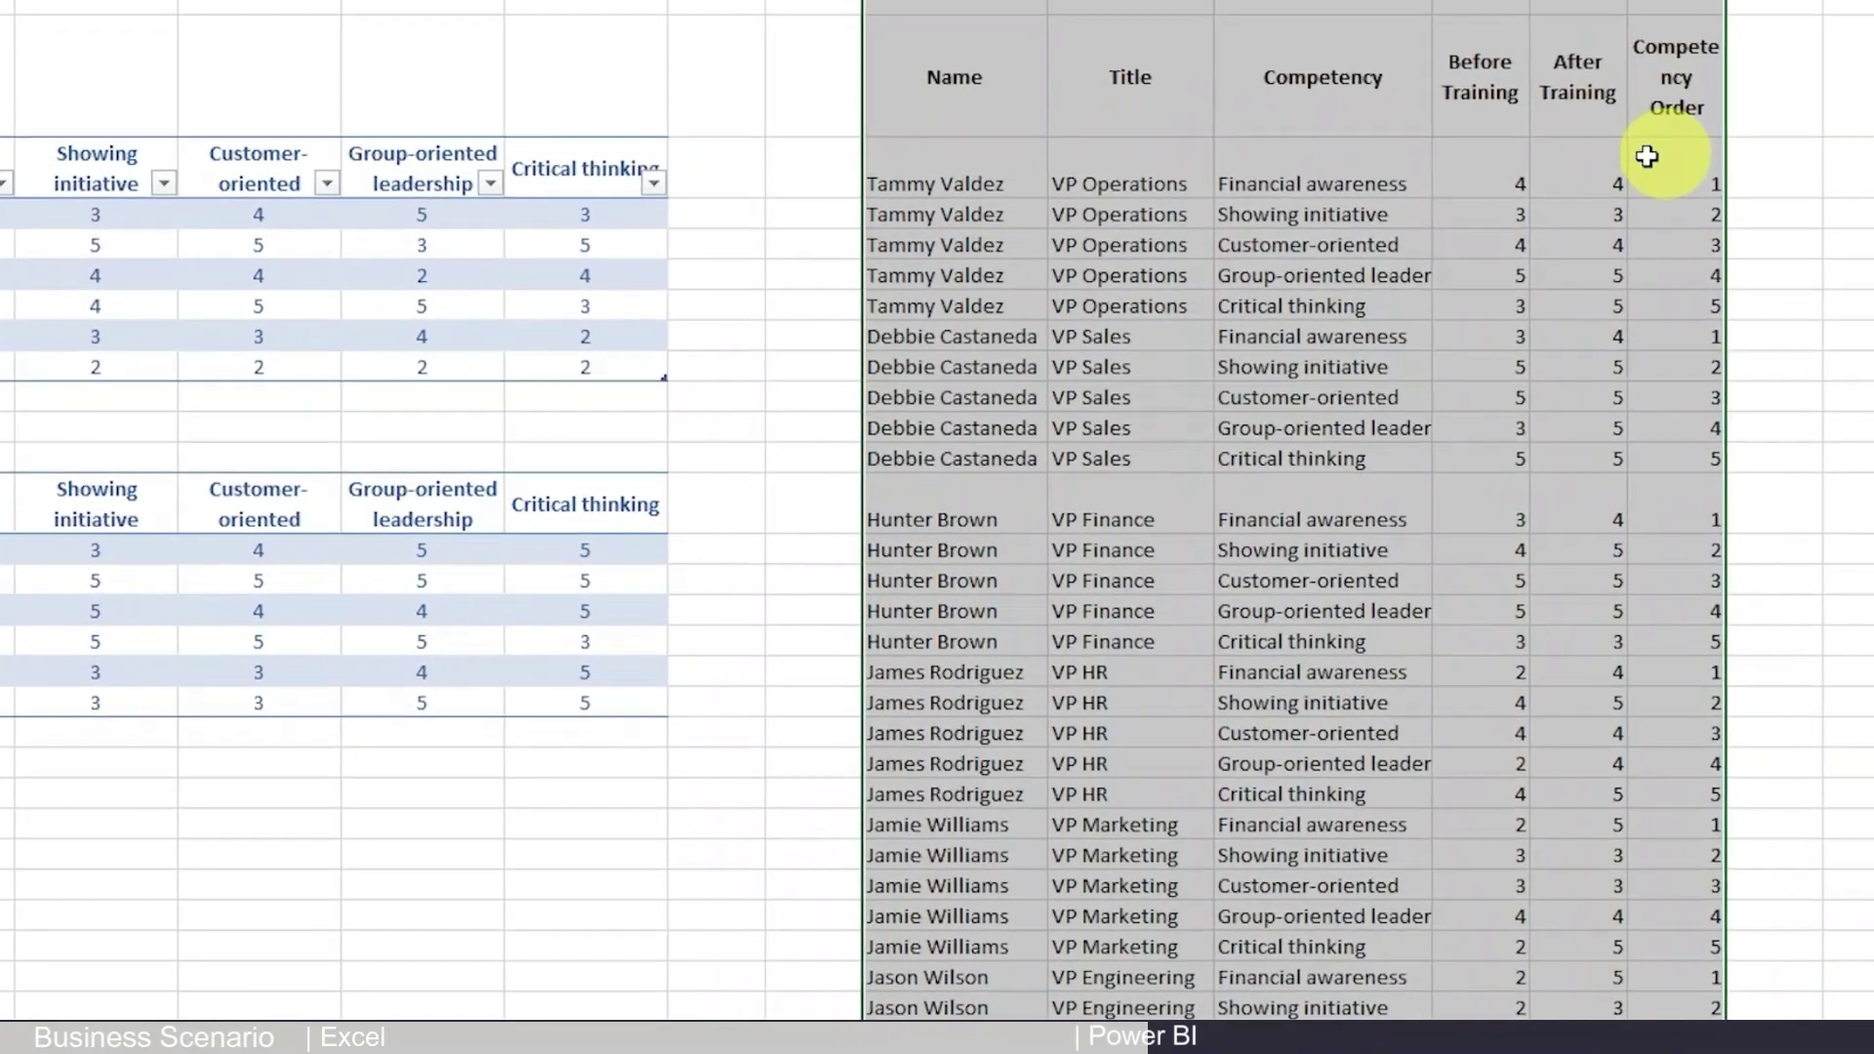
pyautogui.click(1112, 316)
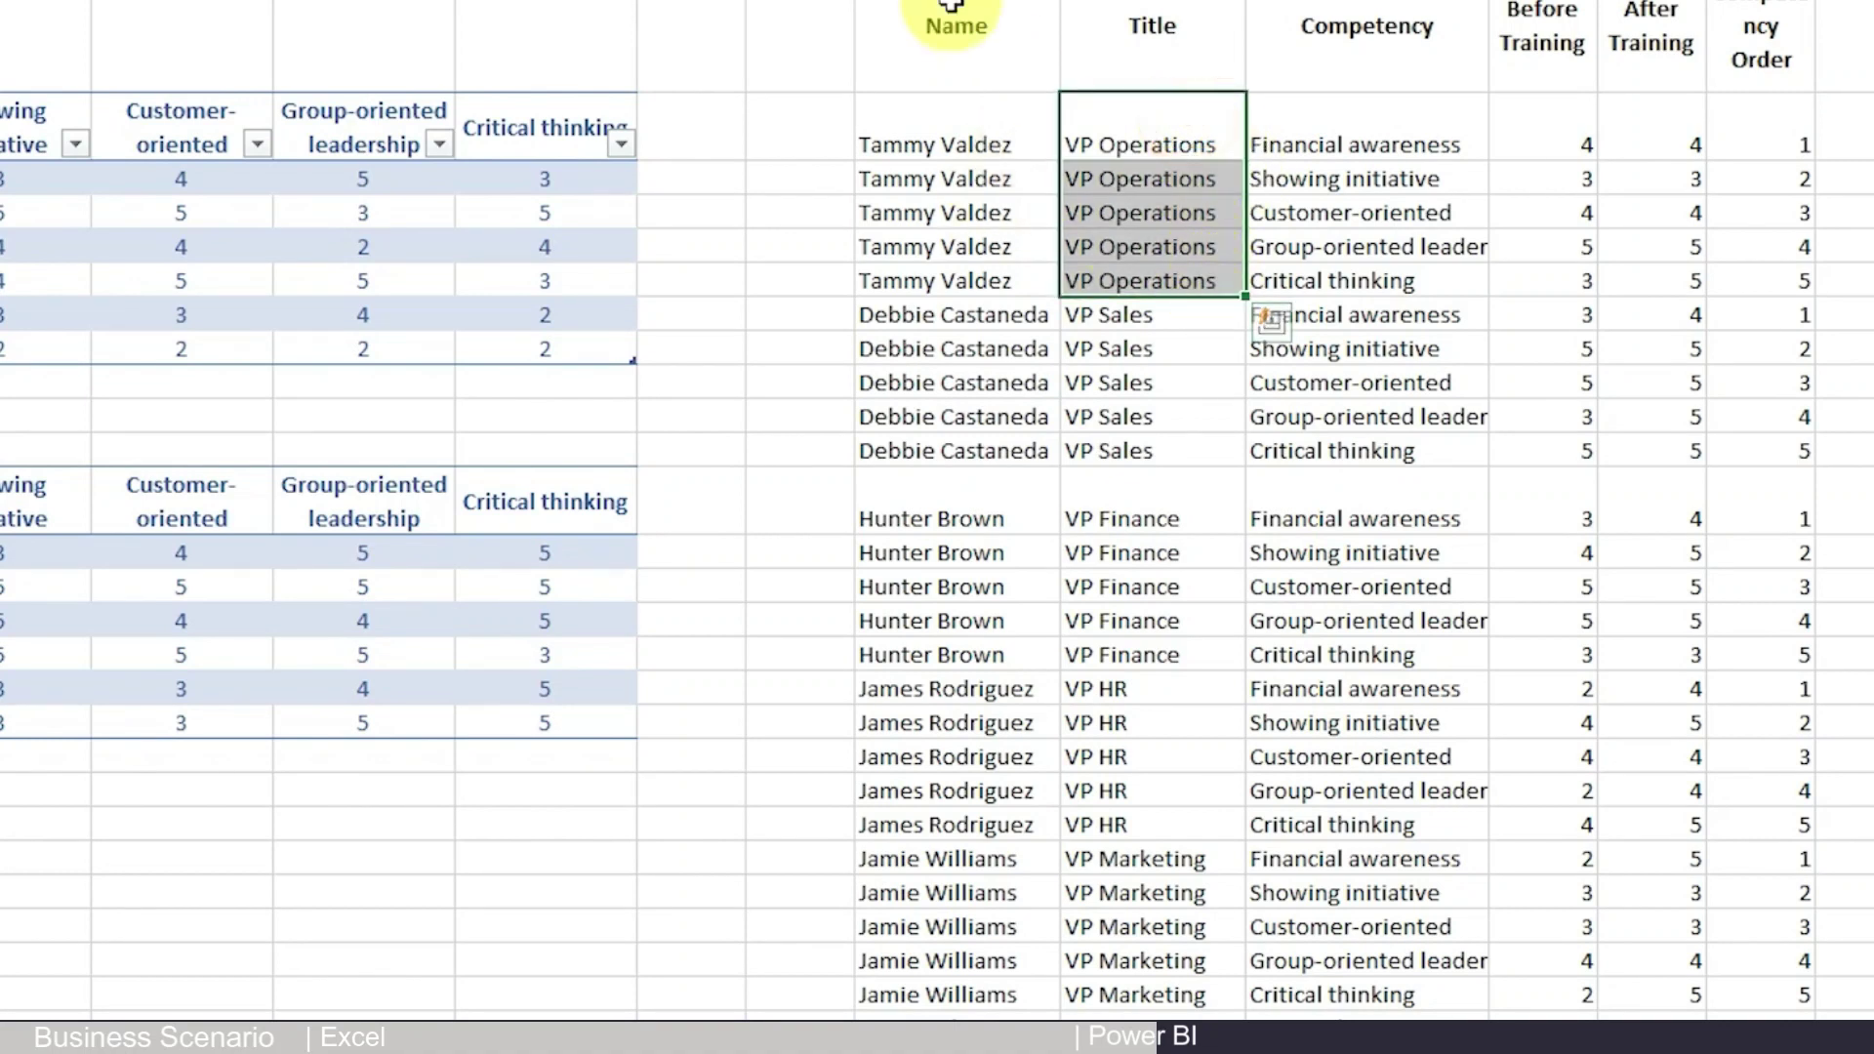
pyautogui.moveTo(1137, 281); pyautogui.dragTo(1137, 107)
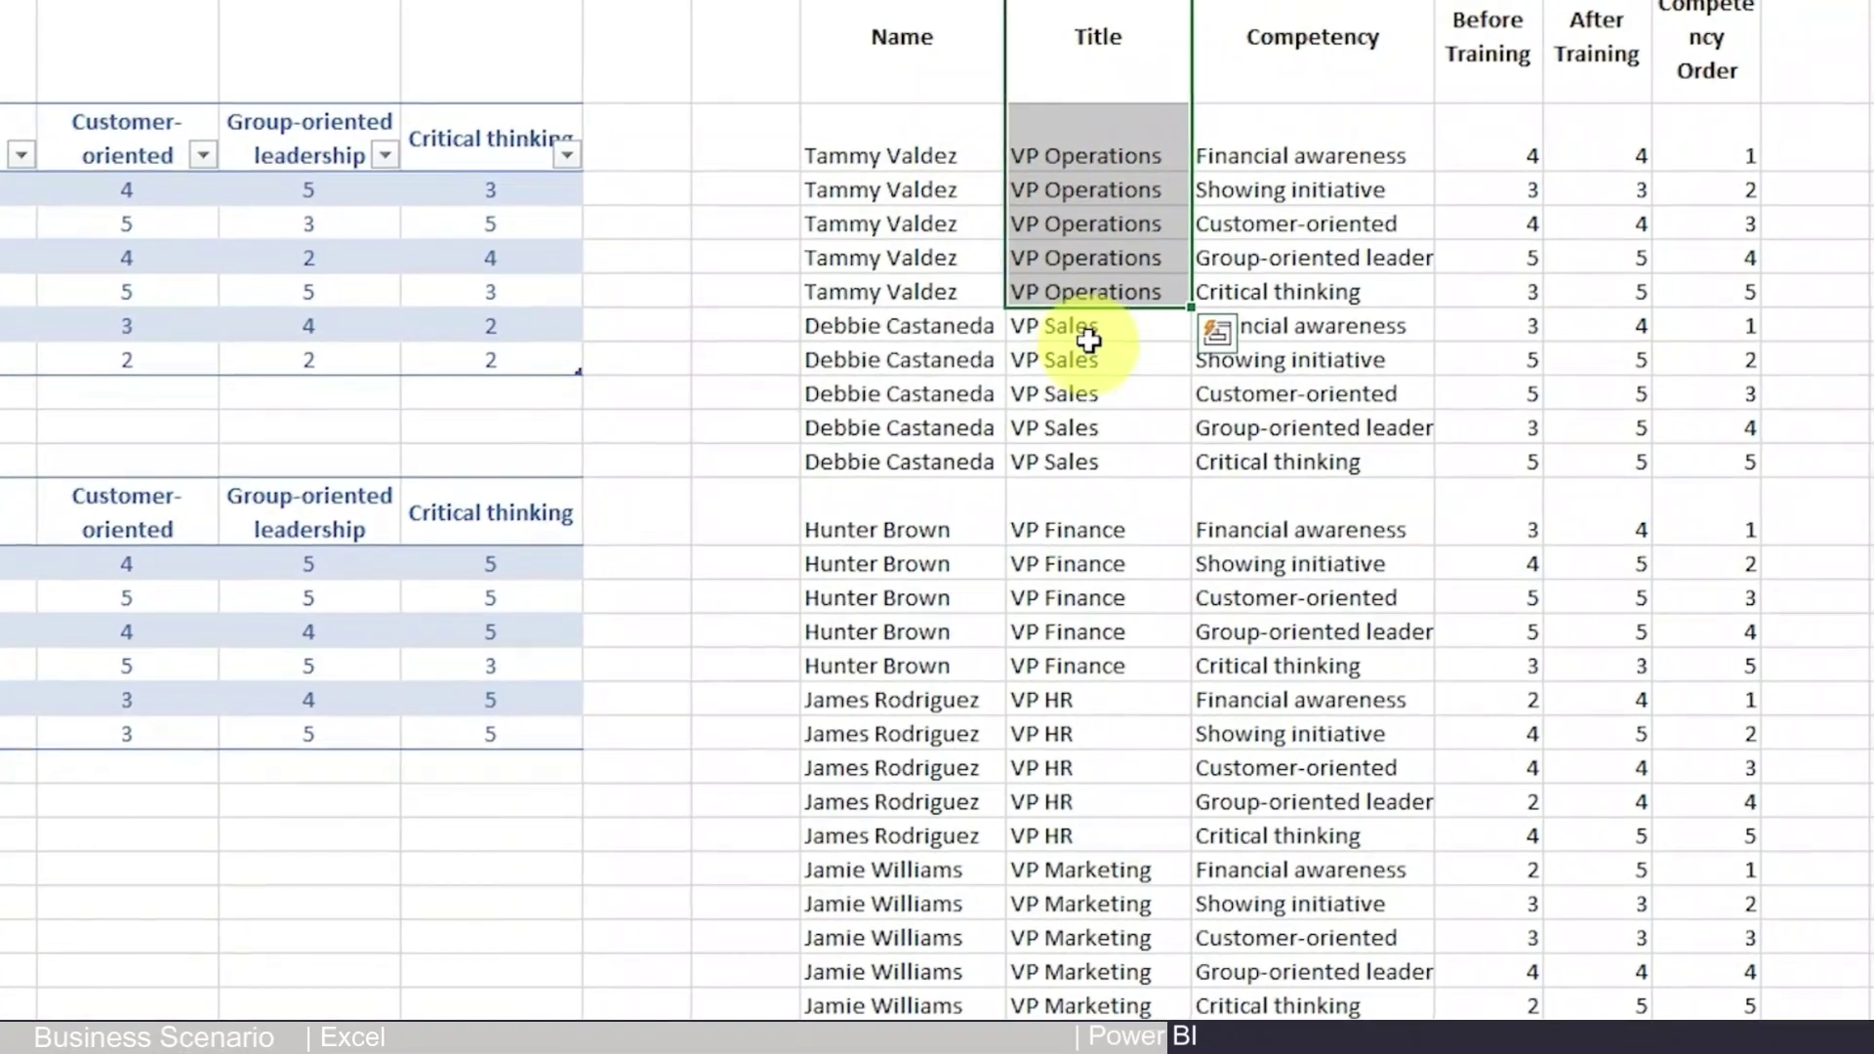
pyautogui.click(1327, 157)
pyautogui.moveTo(1278, 296); pyautogui.dragTo(1278, 89)
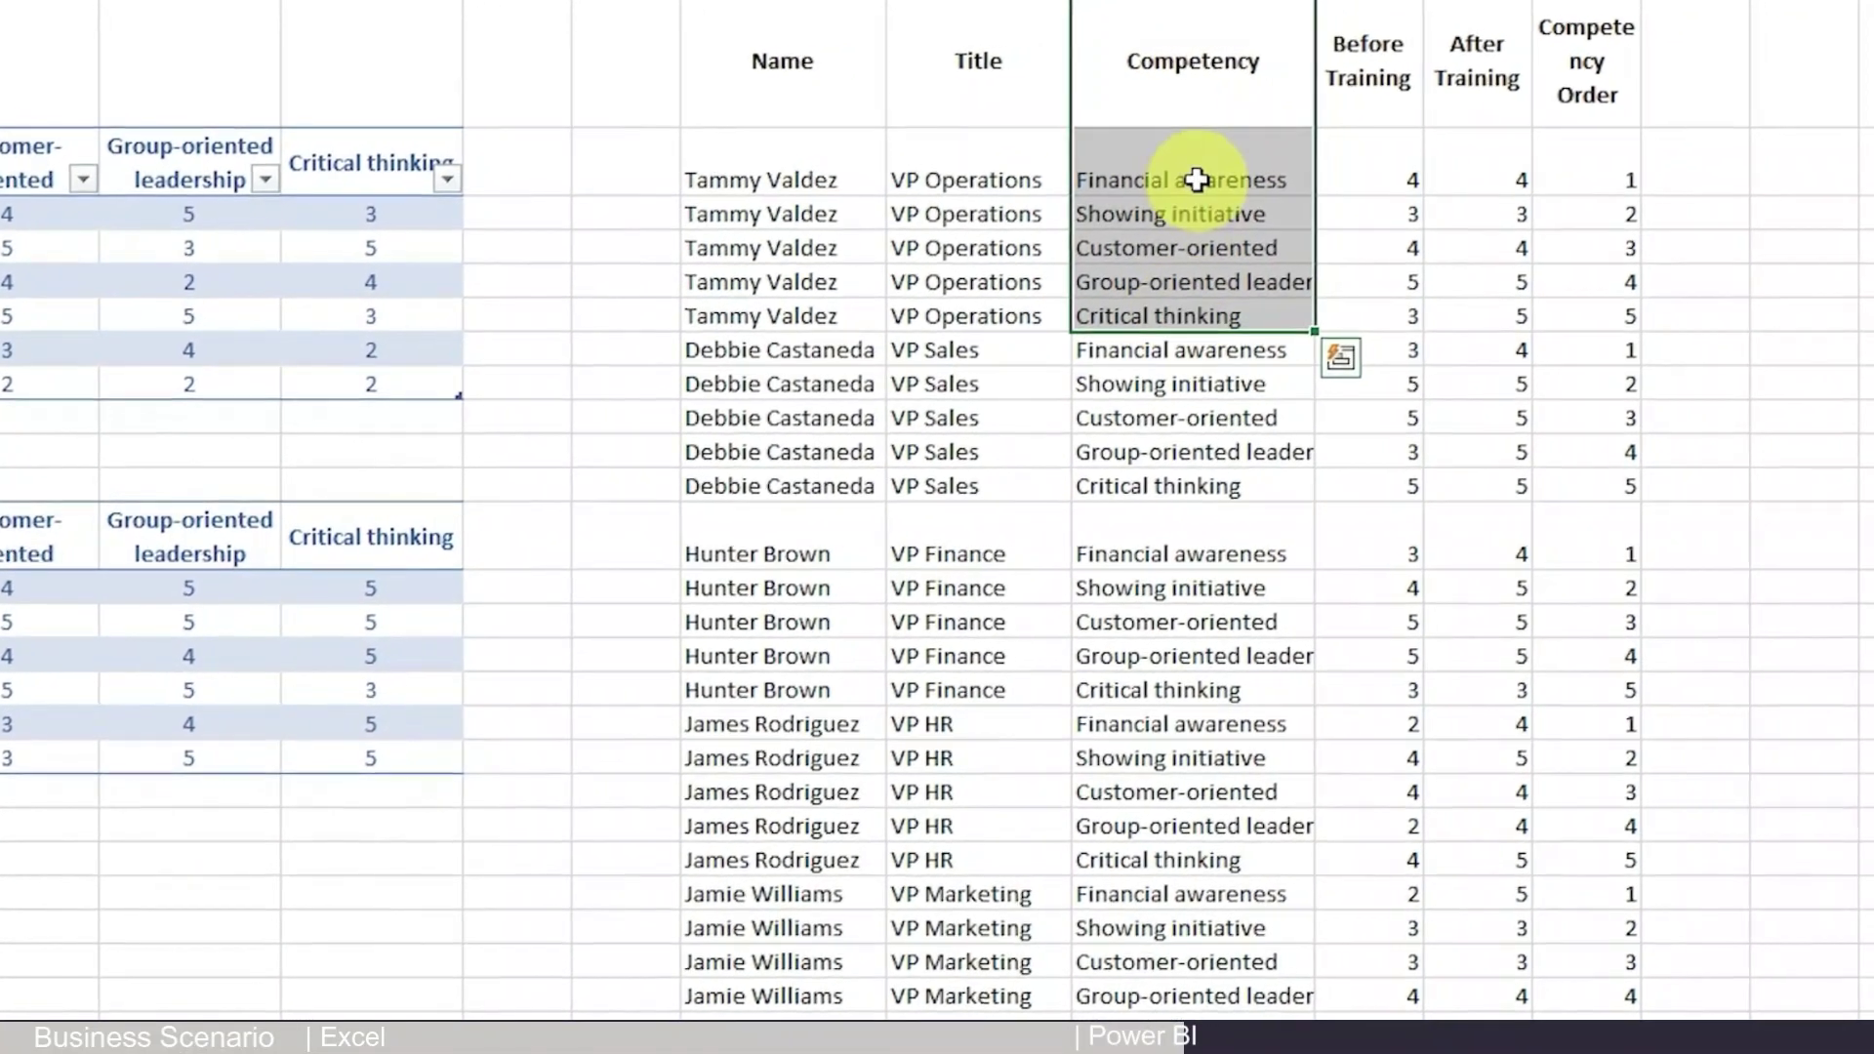
pyautogui.click(1343, 78)
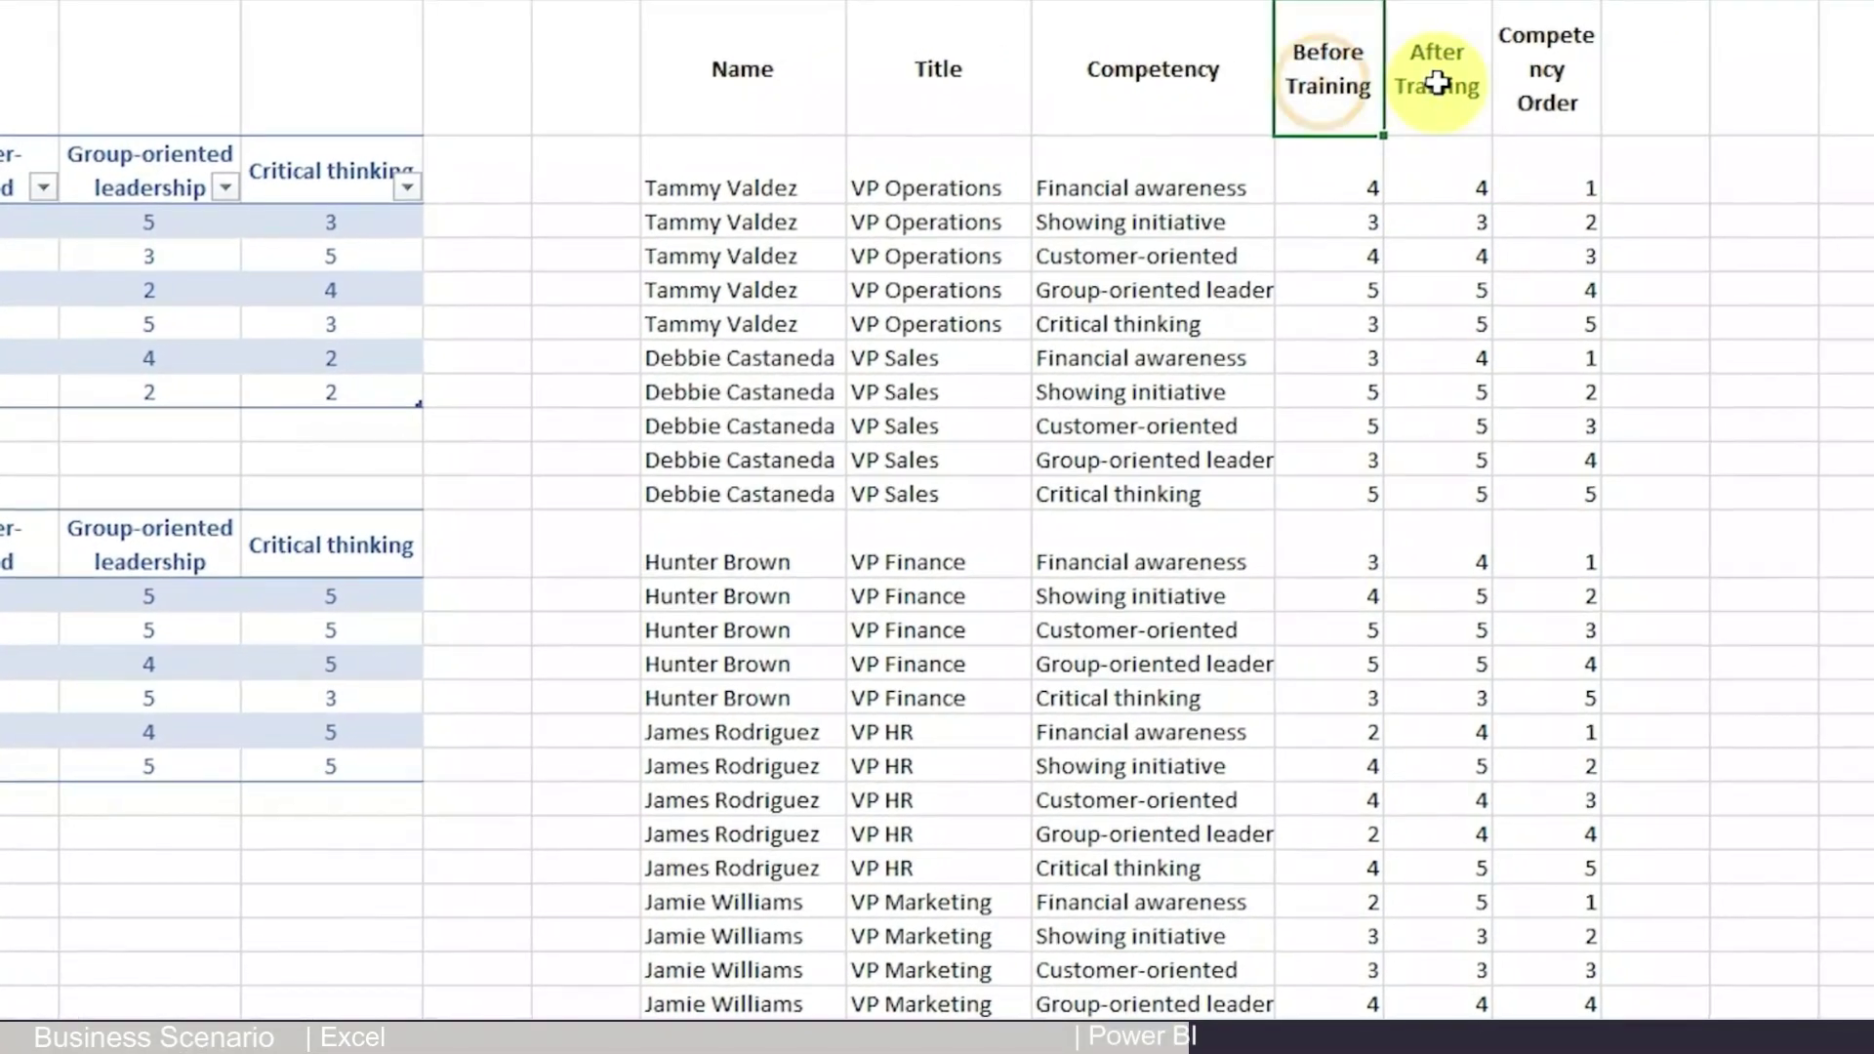
pyautogui.click(1451, 73)
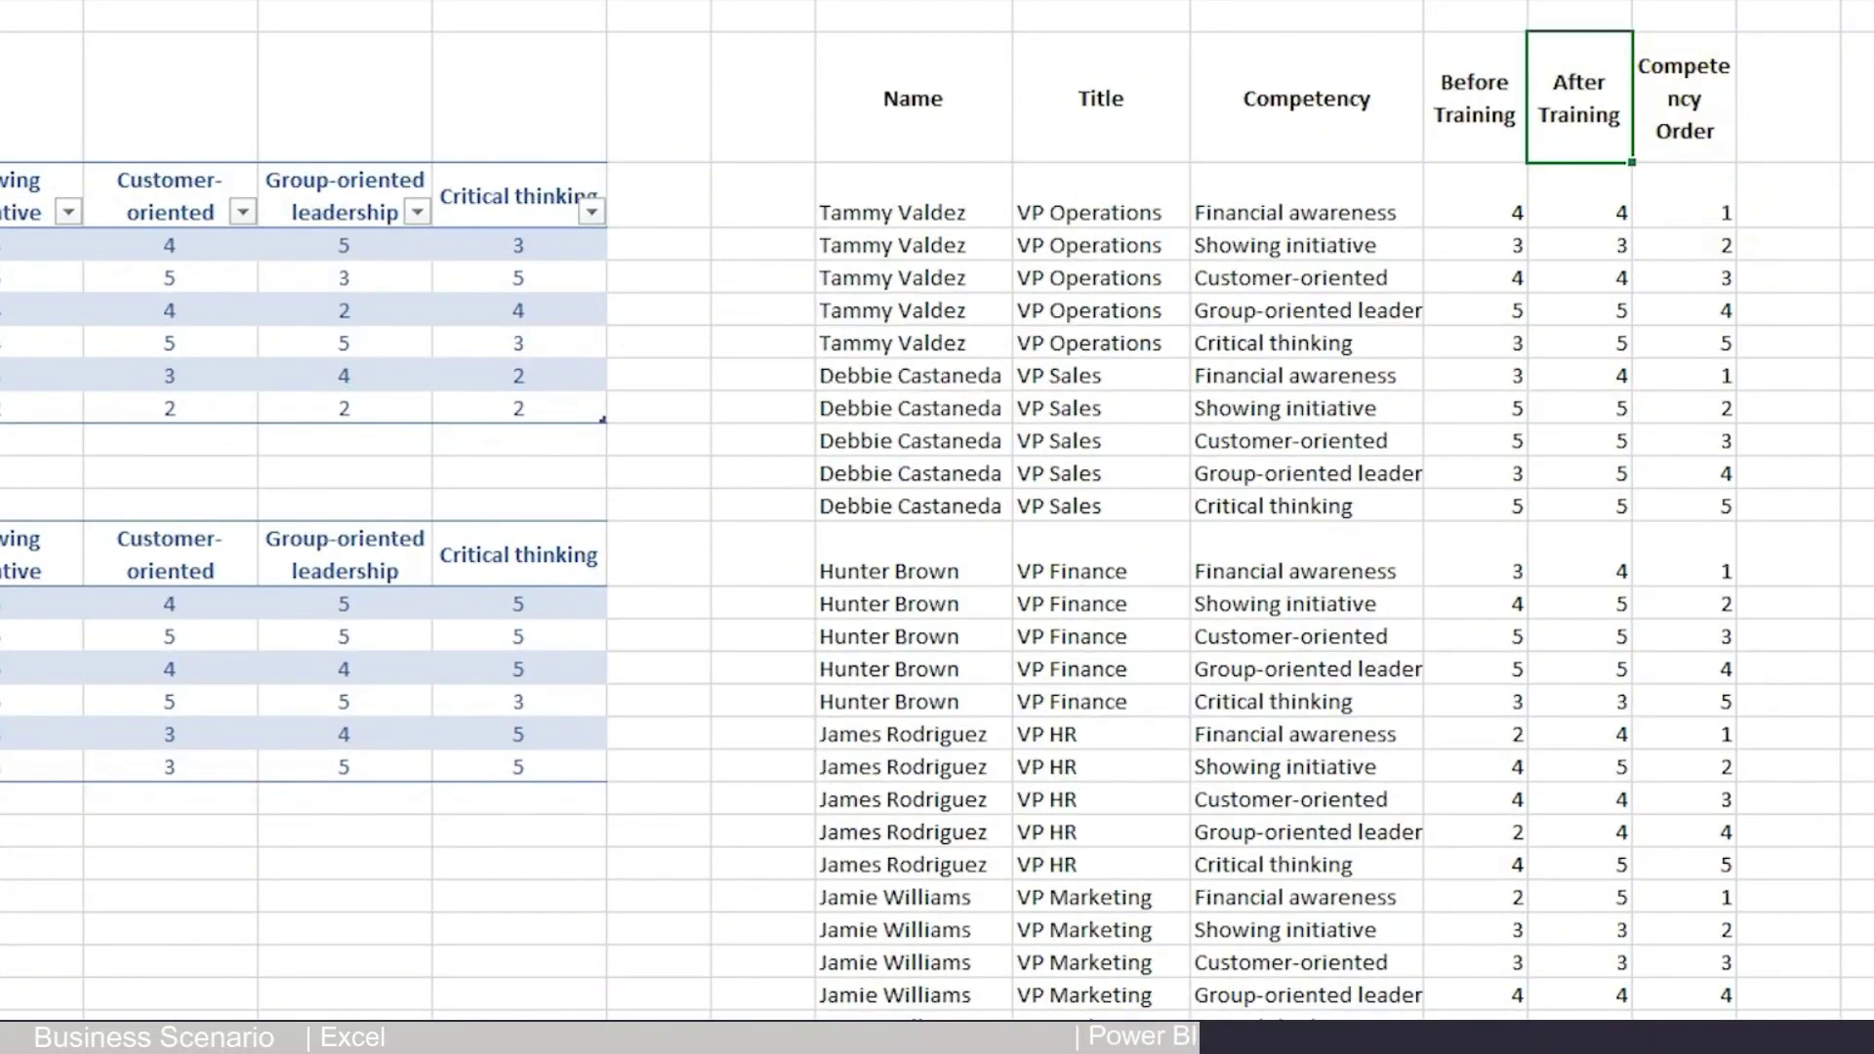
pyautogui.click(1486, 2)
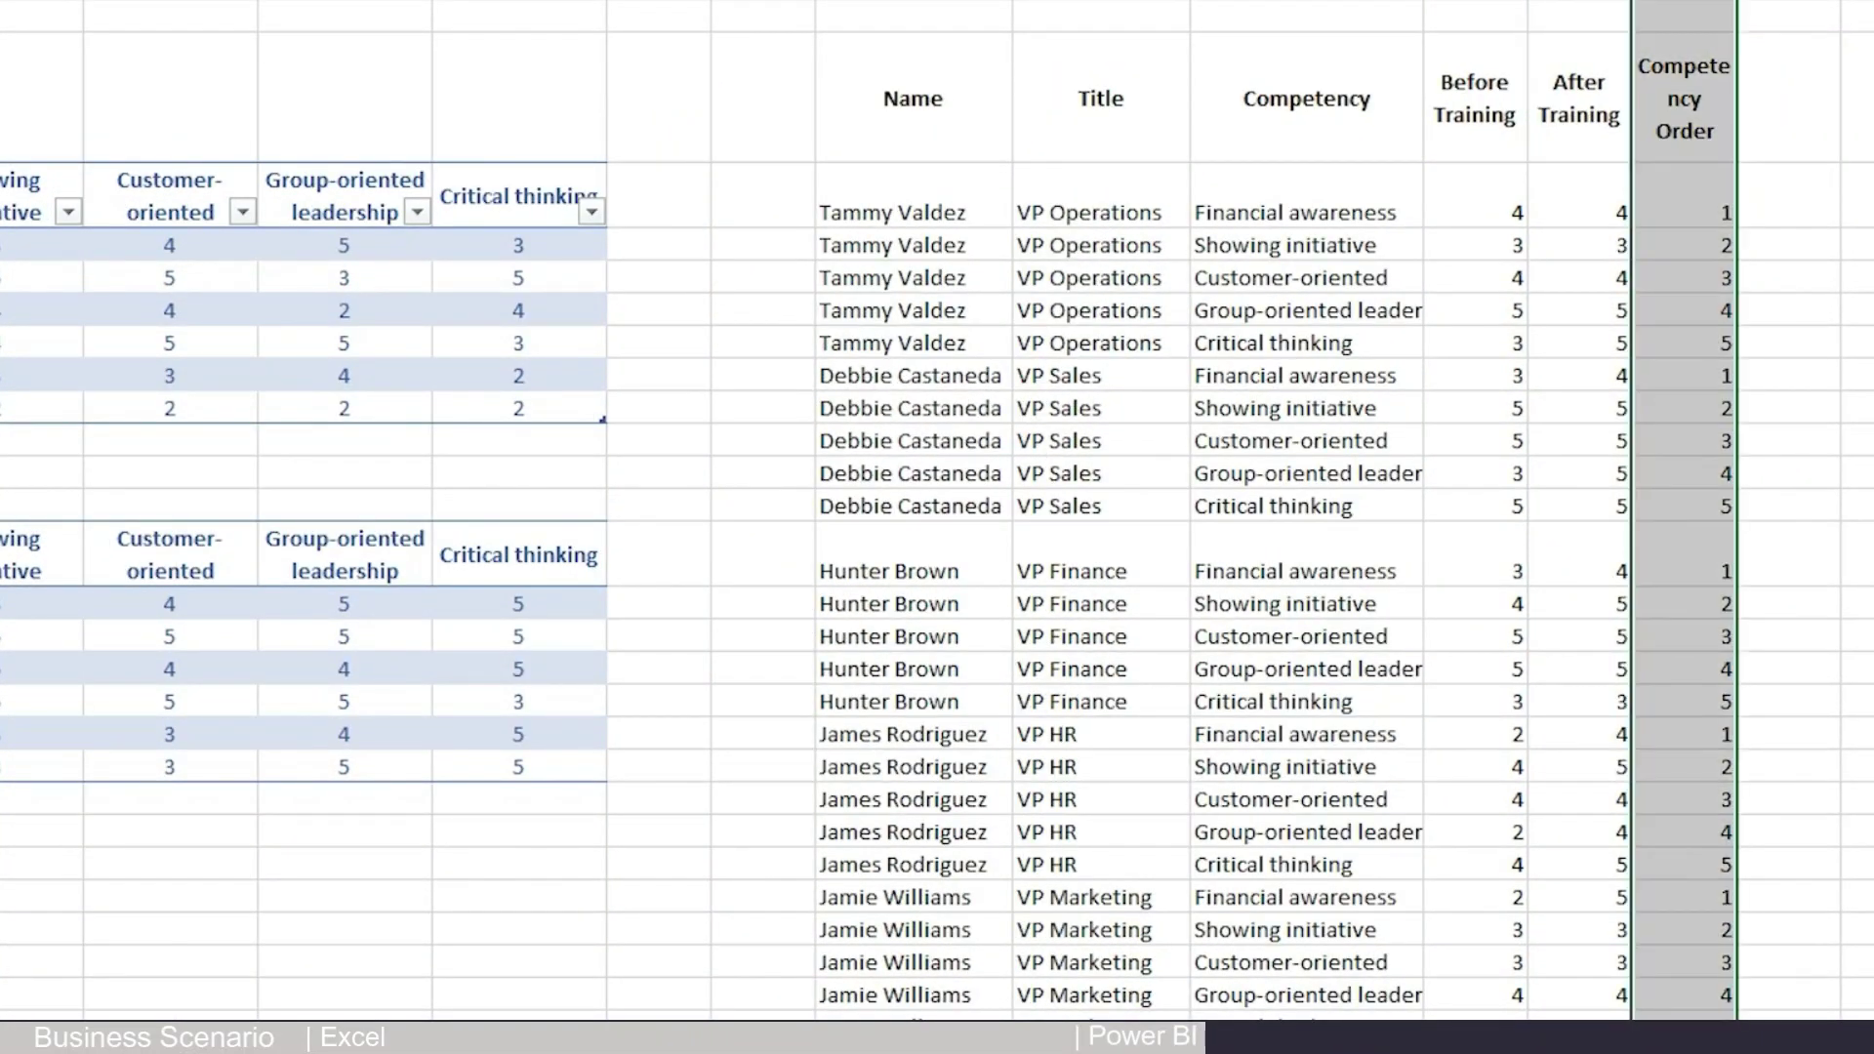
pyautogui.click(1681, 137)
pyautogui.moveTo(1683, 212); pyautogui.dragTo(1684, 342)
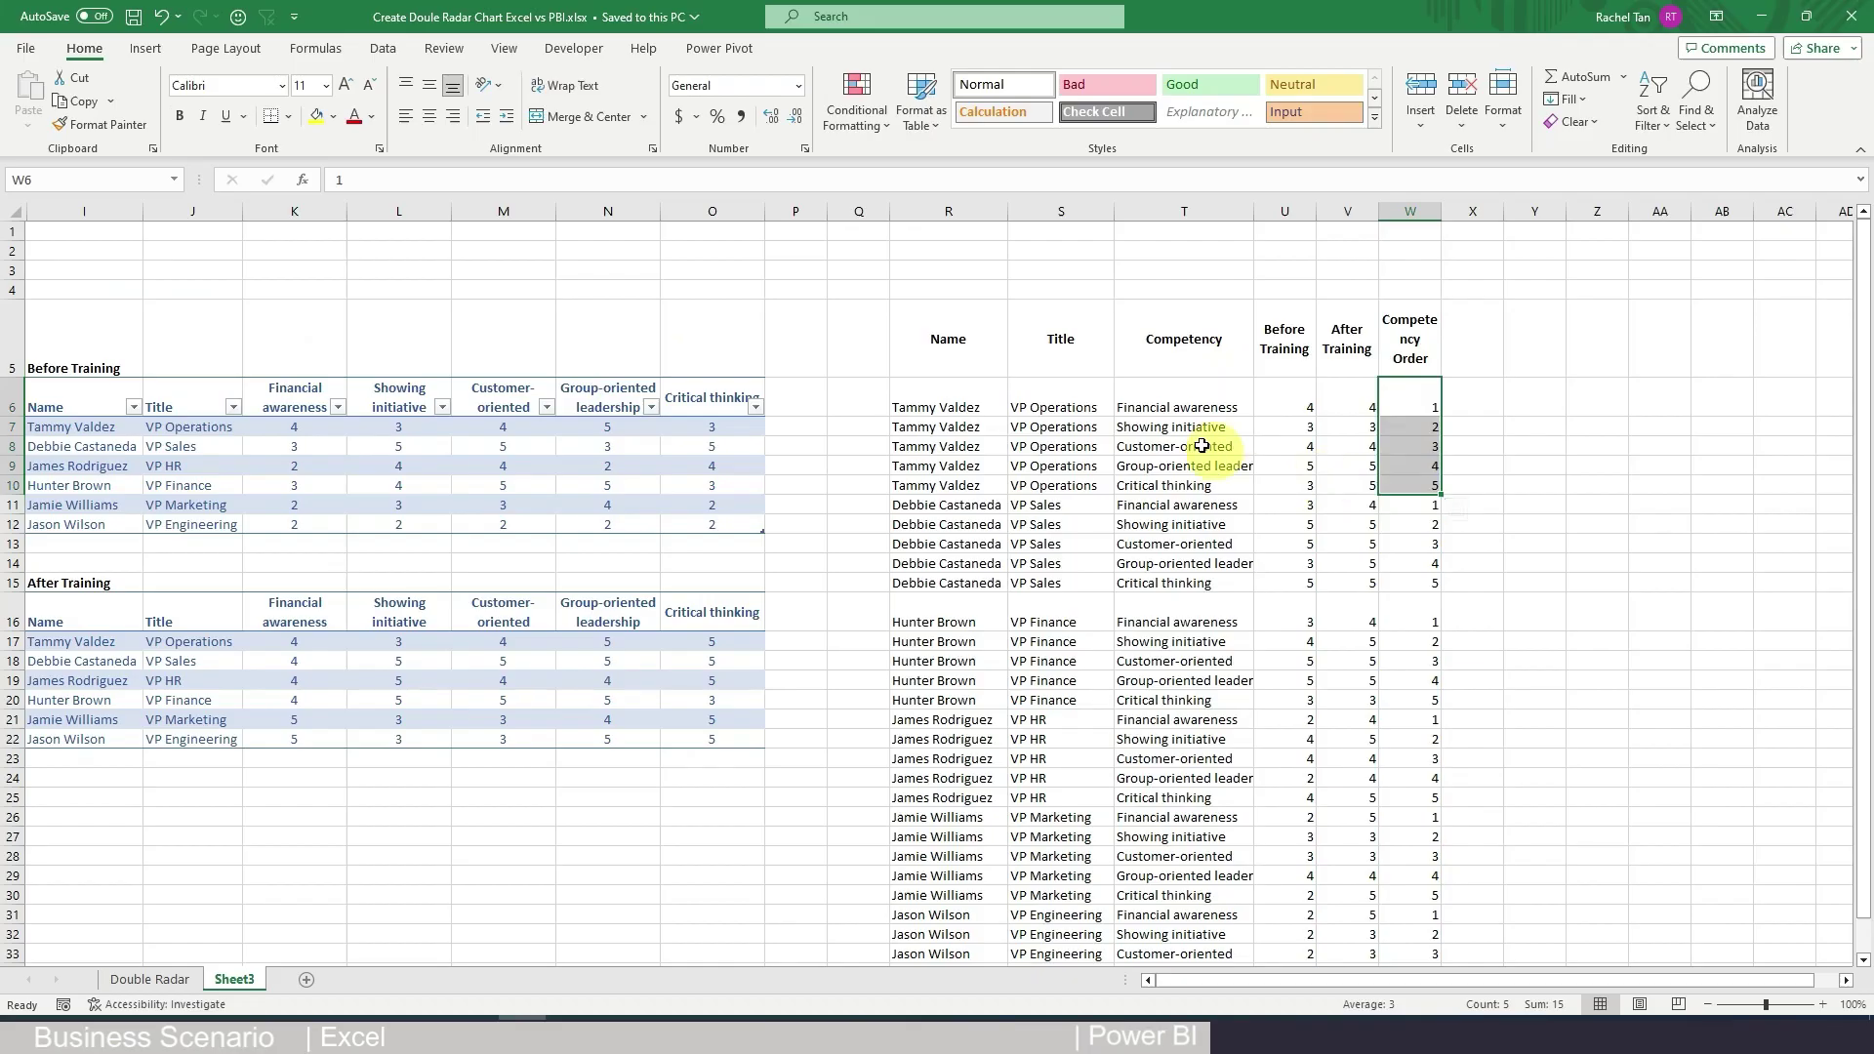
pyautogui.moveTo(1200, 406); pyautogui.dragTo(1200, 485)
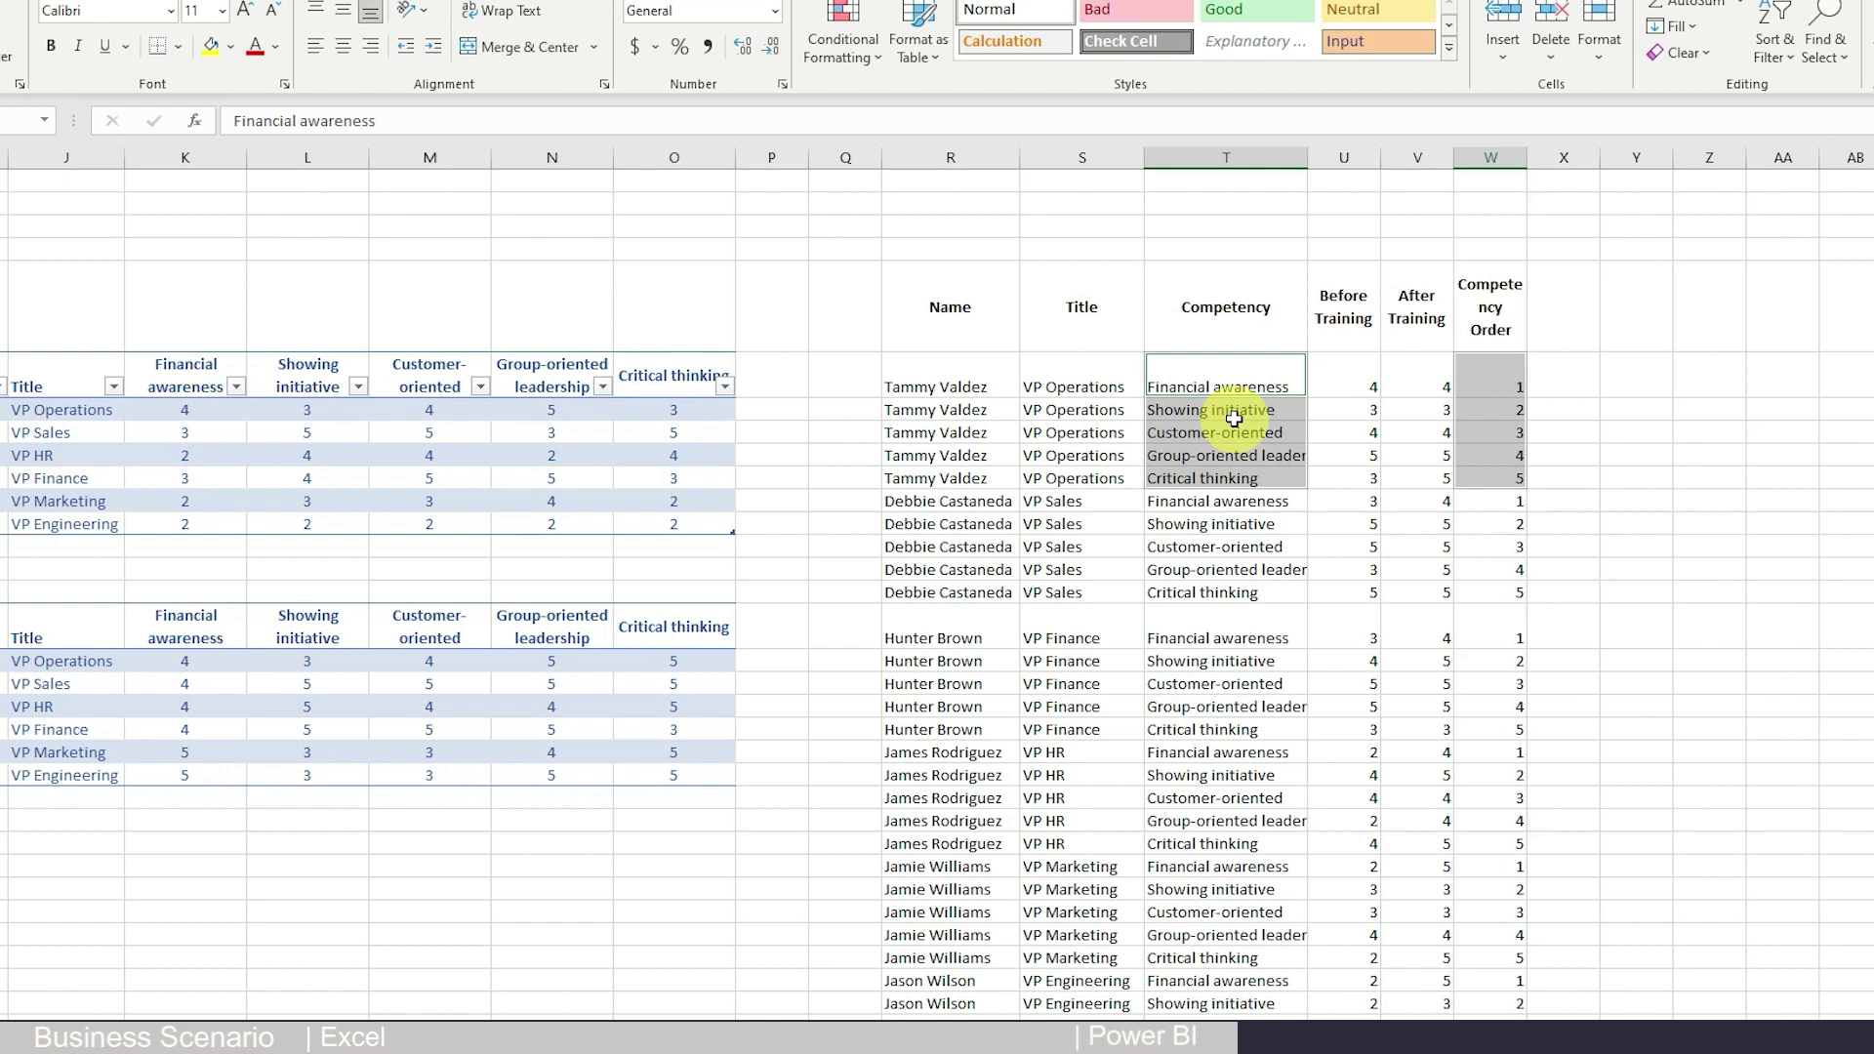
pyautogui.click(845, 706)
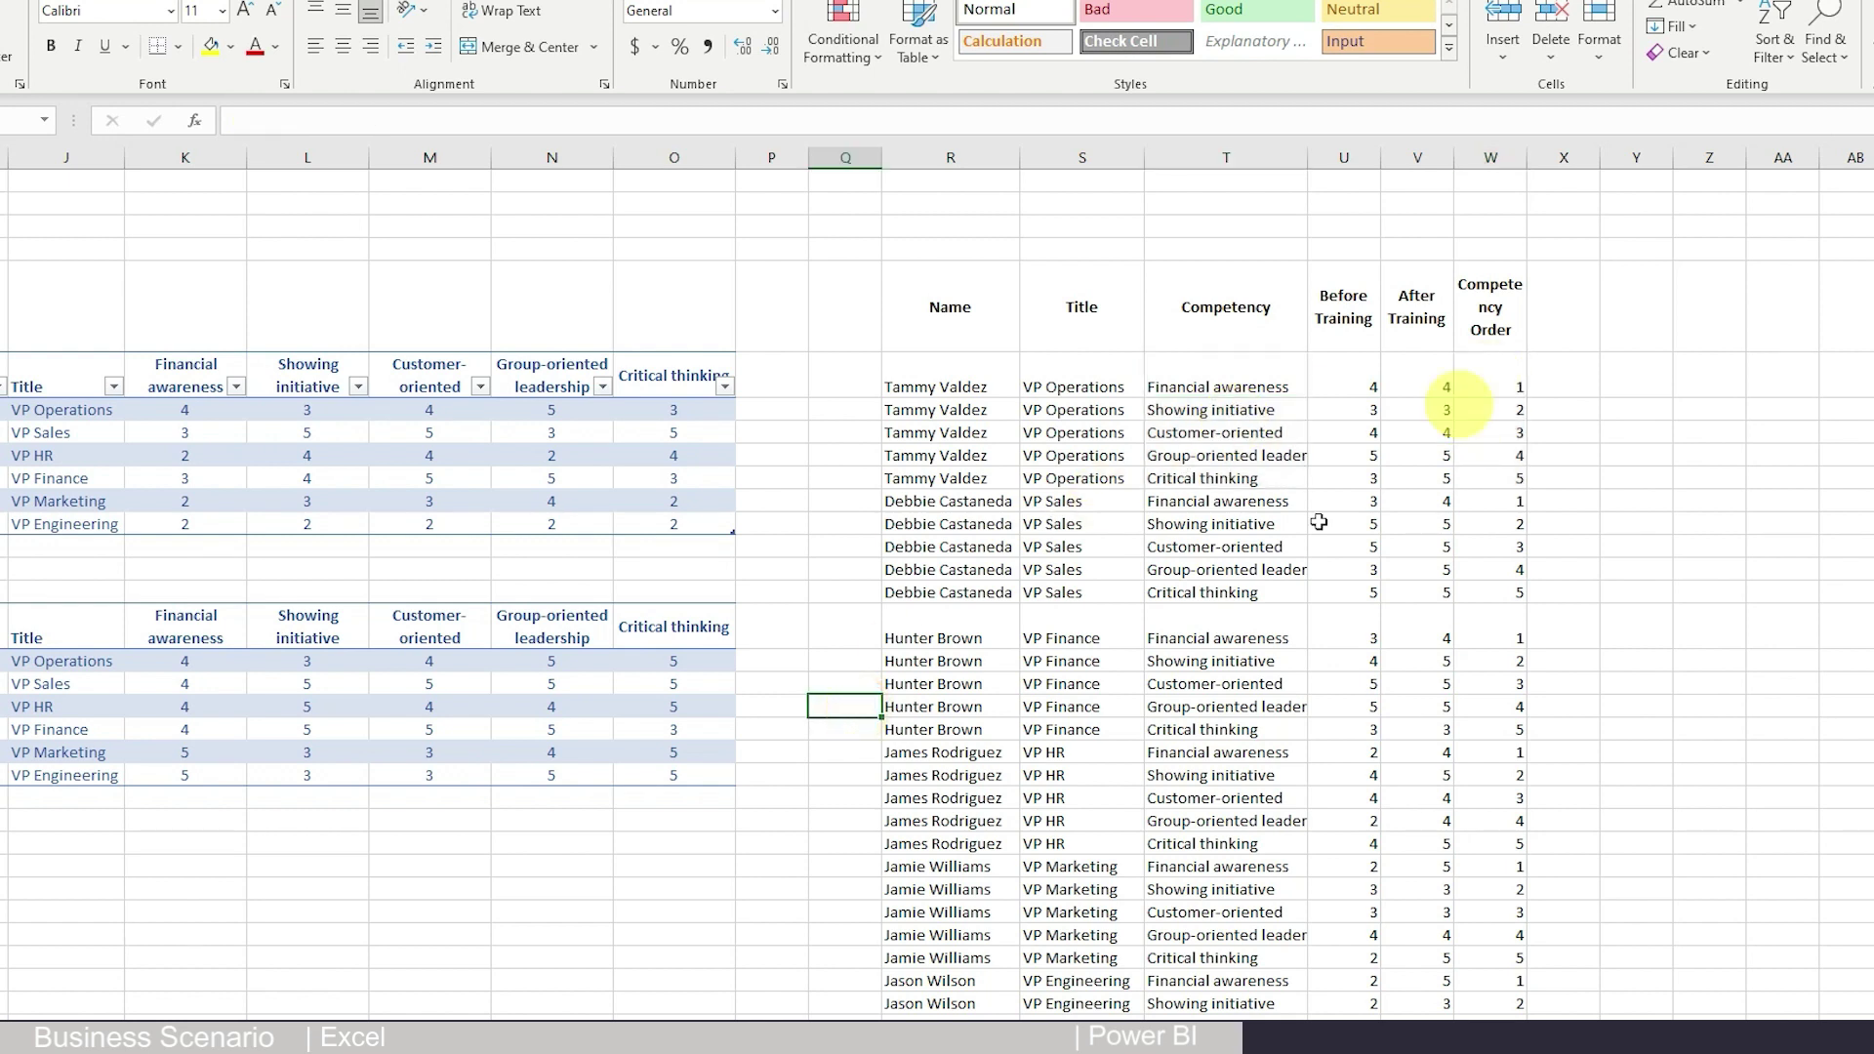
# Compare with the Power BI radar, then try a '1.' prefix on Financial awareness and undo it
pyautogui.click(1132, 966)
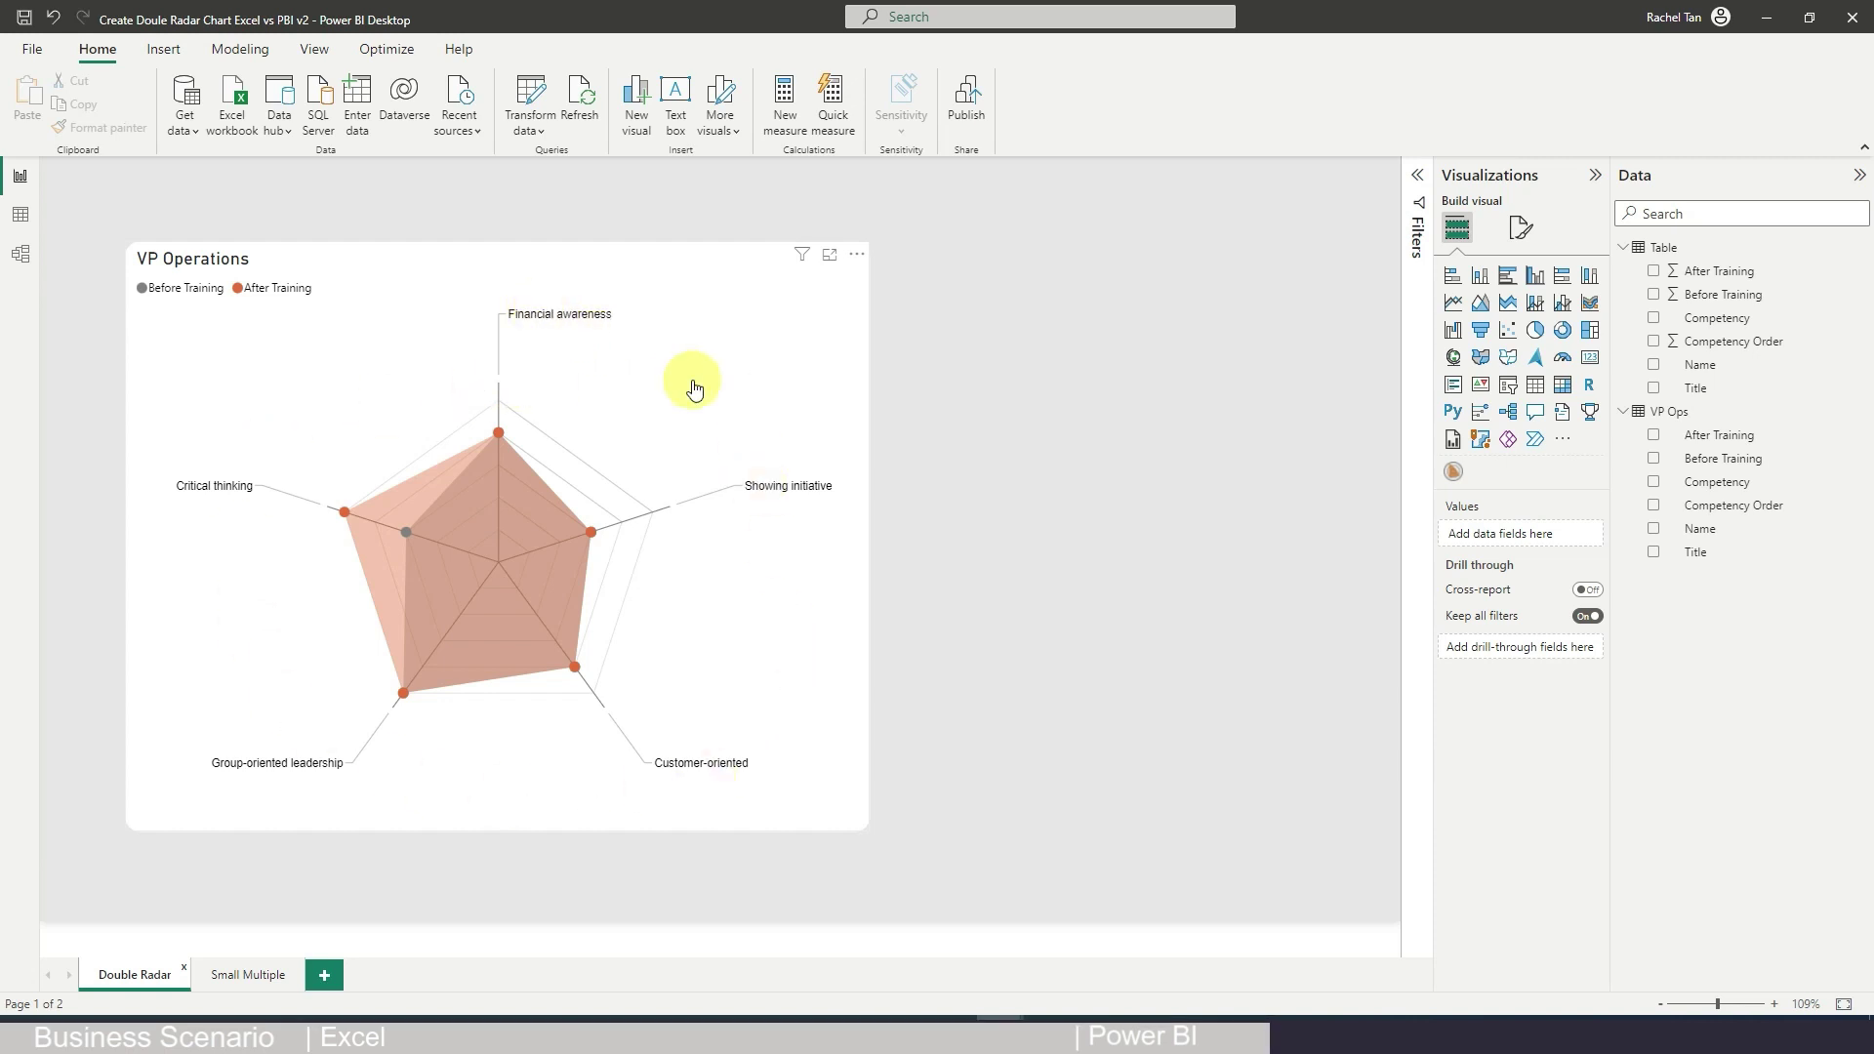
pyautogui.hotkey('alt', 'Tab')
pyautogui.click(1413, 341)
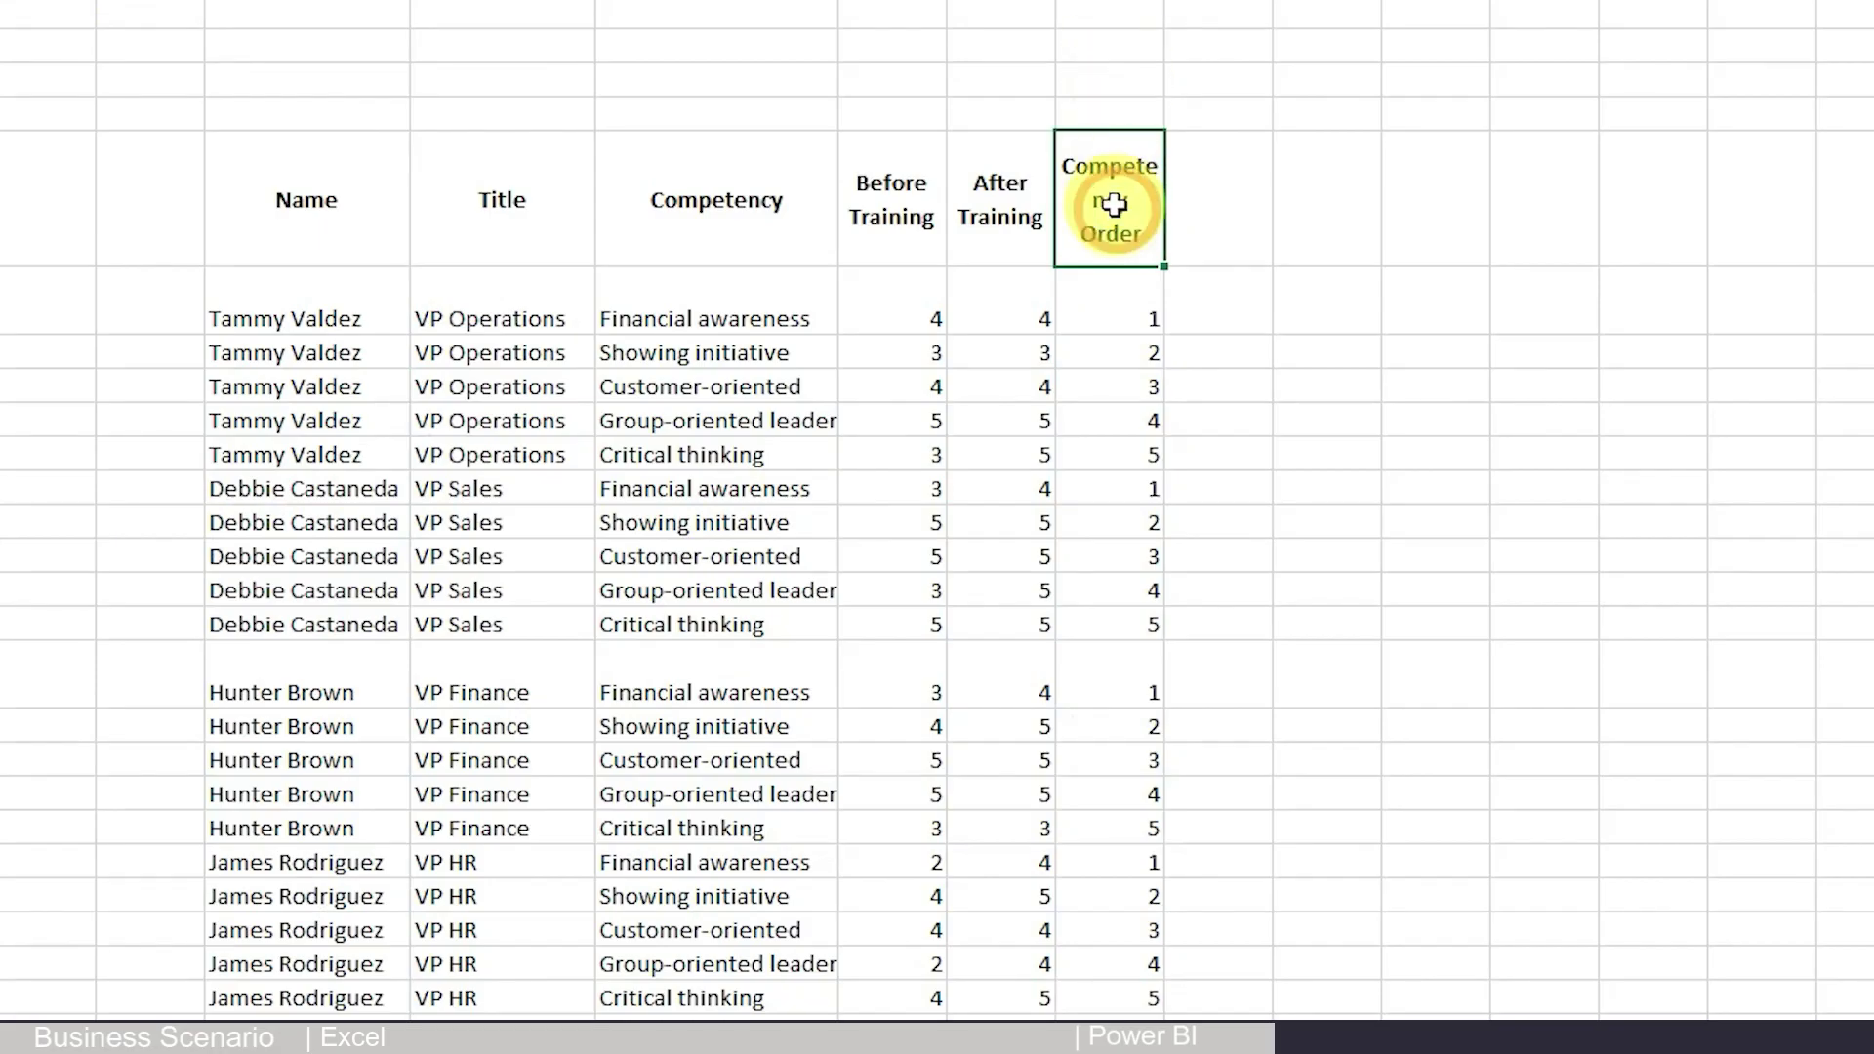
pyautogui.moveTo(1116, 292); pyautogui.dragTo(1136, 466)
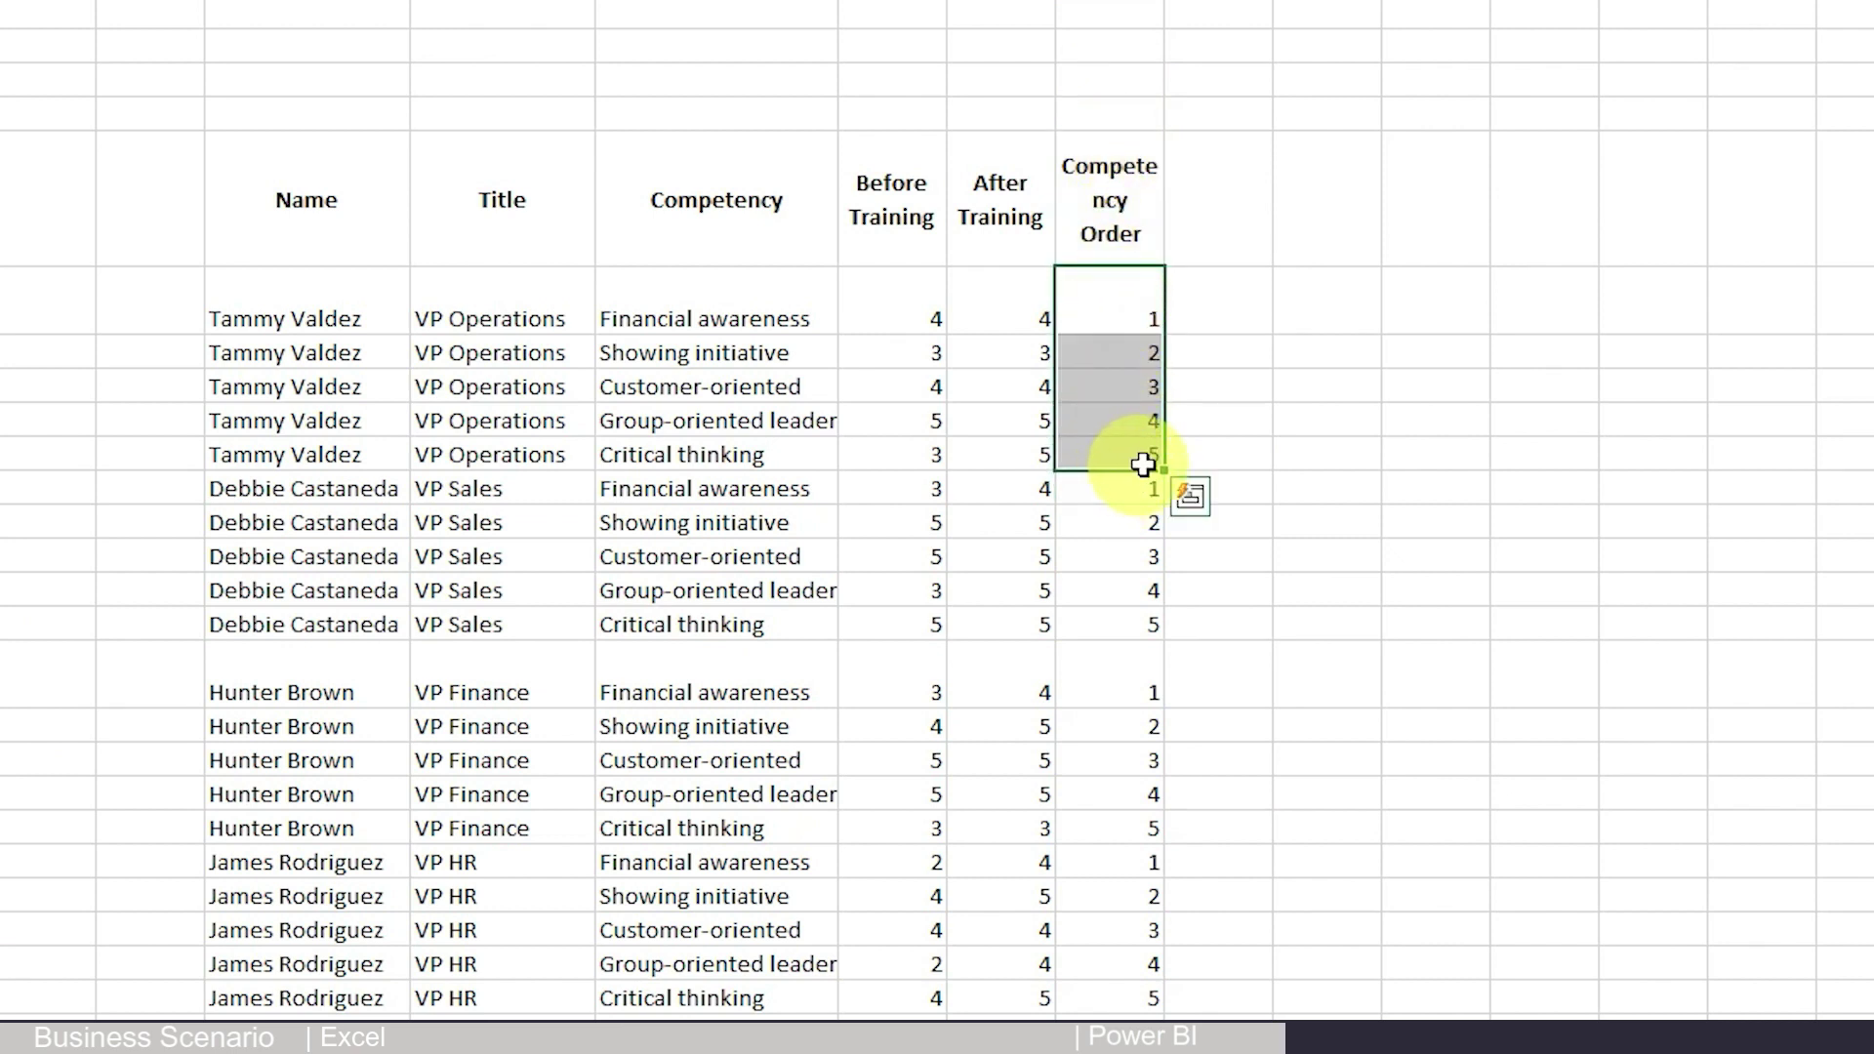
pyautogui.click(766, 320)
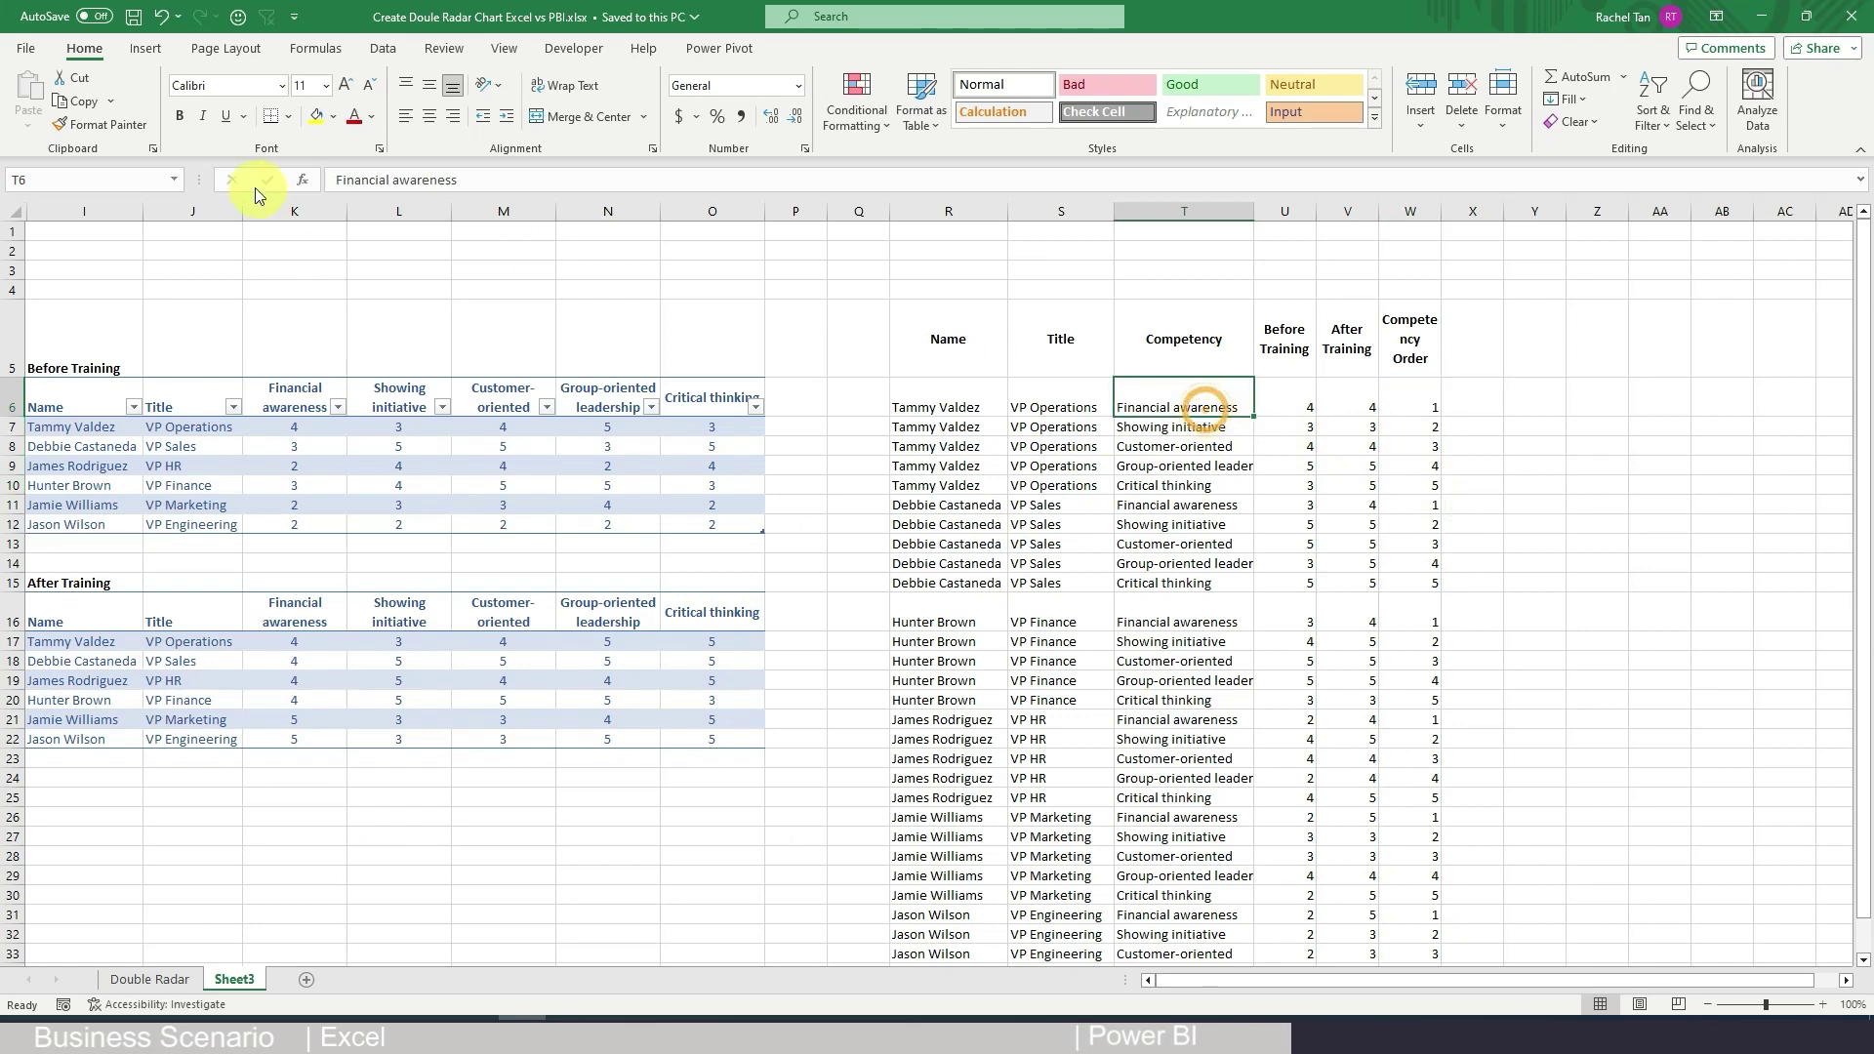
pyautogui.click(333, 183)
pyautogui.write('1.')
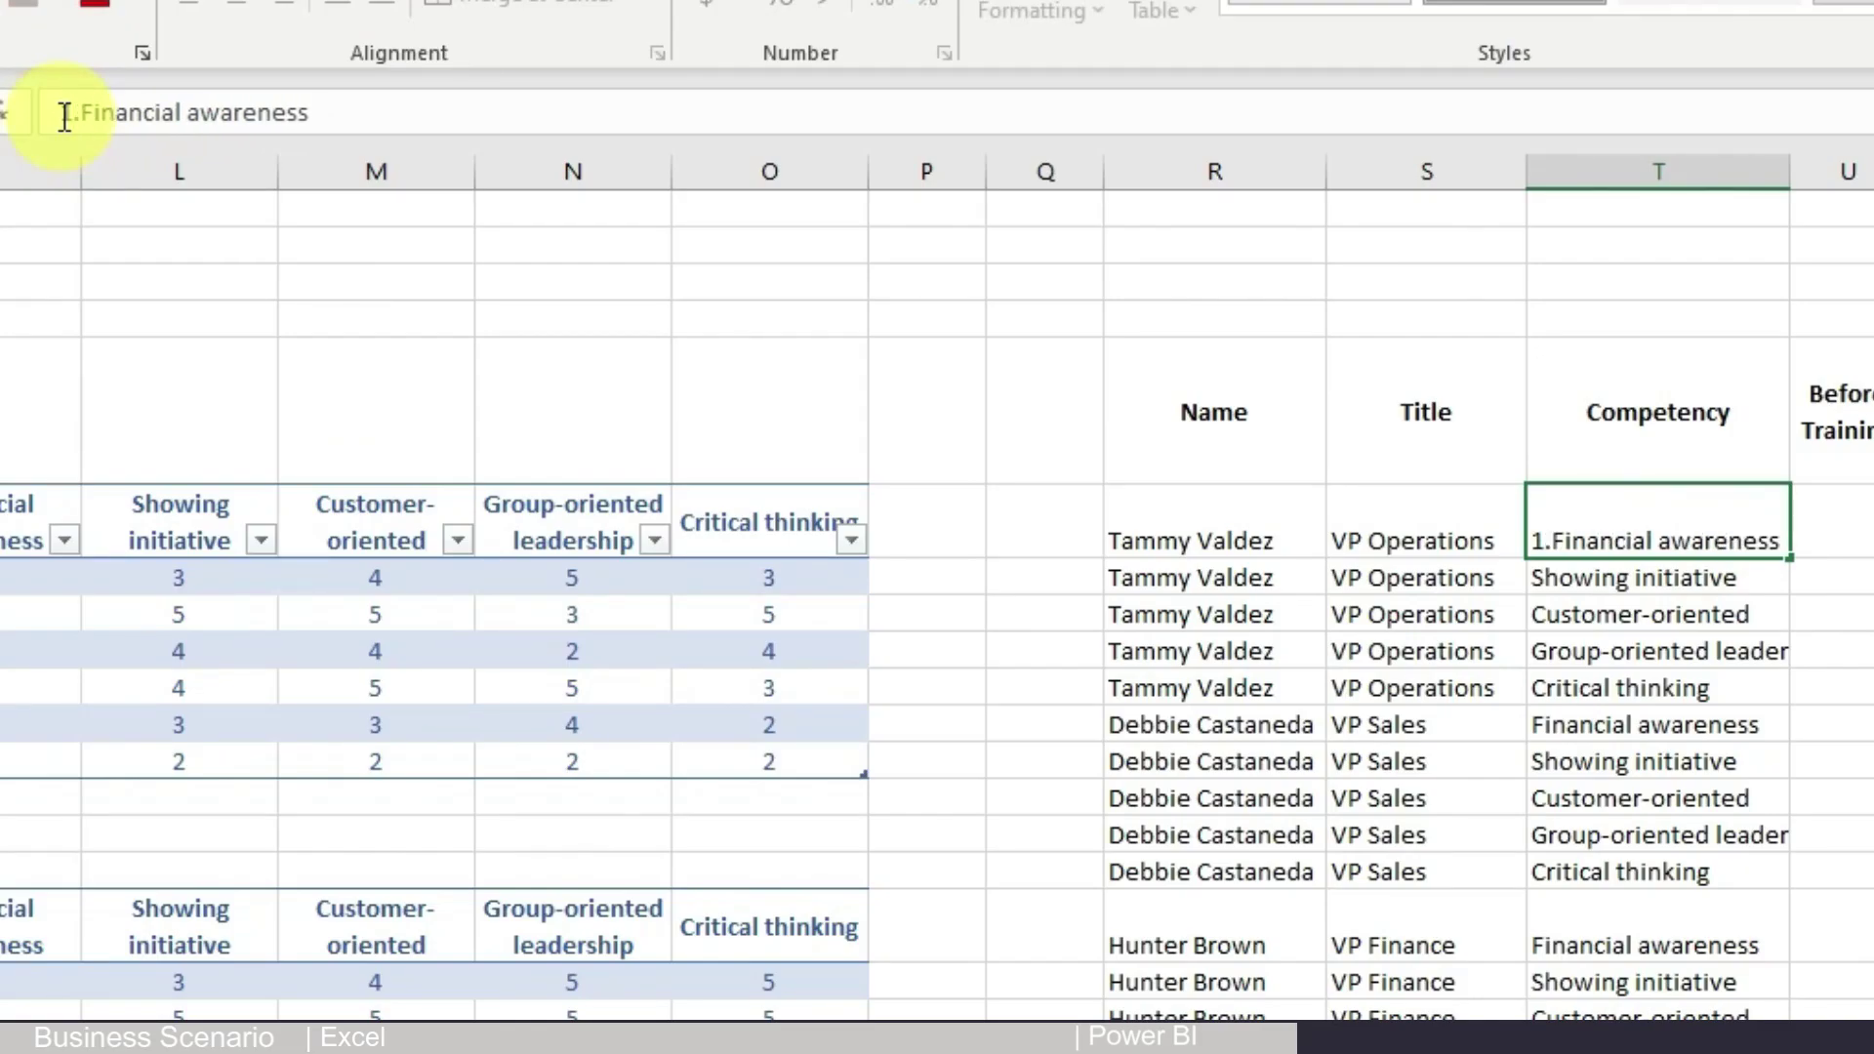
pyautogui.press('Return')
pyautogui.press('Down')
pyautogui.press('Down')
pyautogui.press('Down')
pyautogui.press('Down')
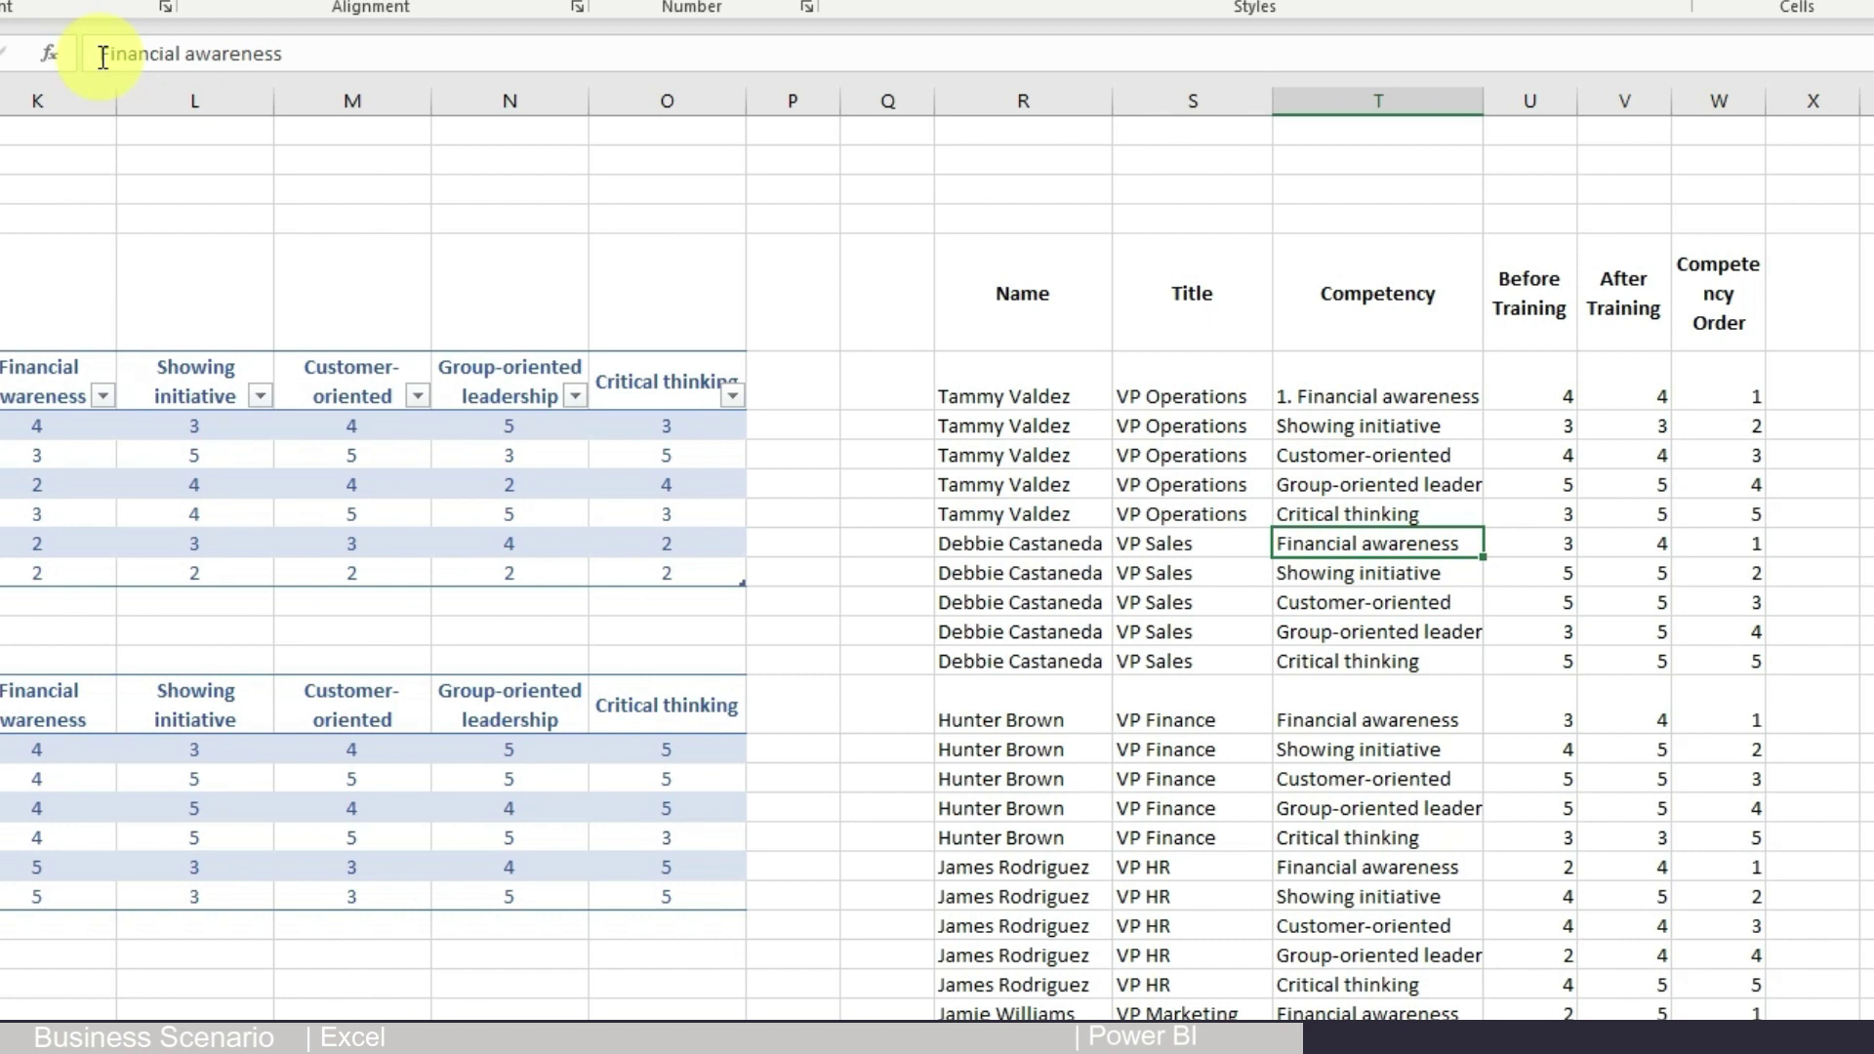
pyautogui.hotkey('ctrl', 'z')
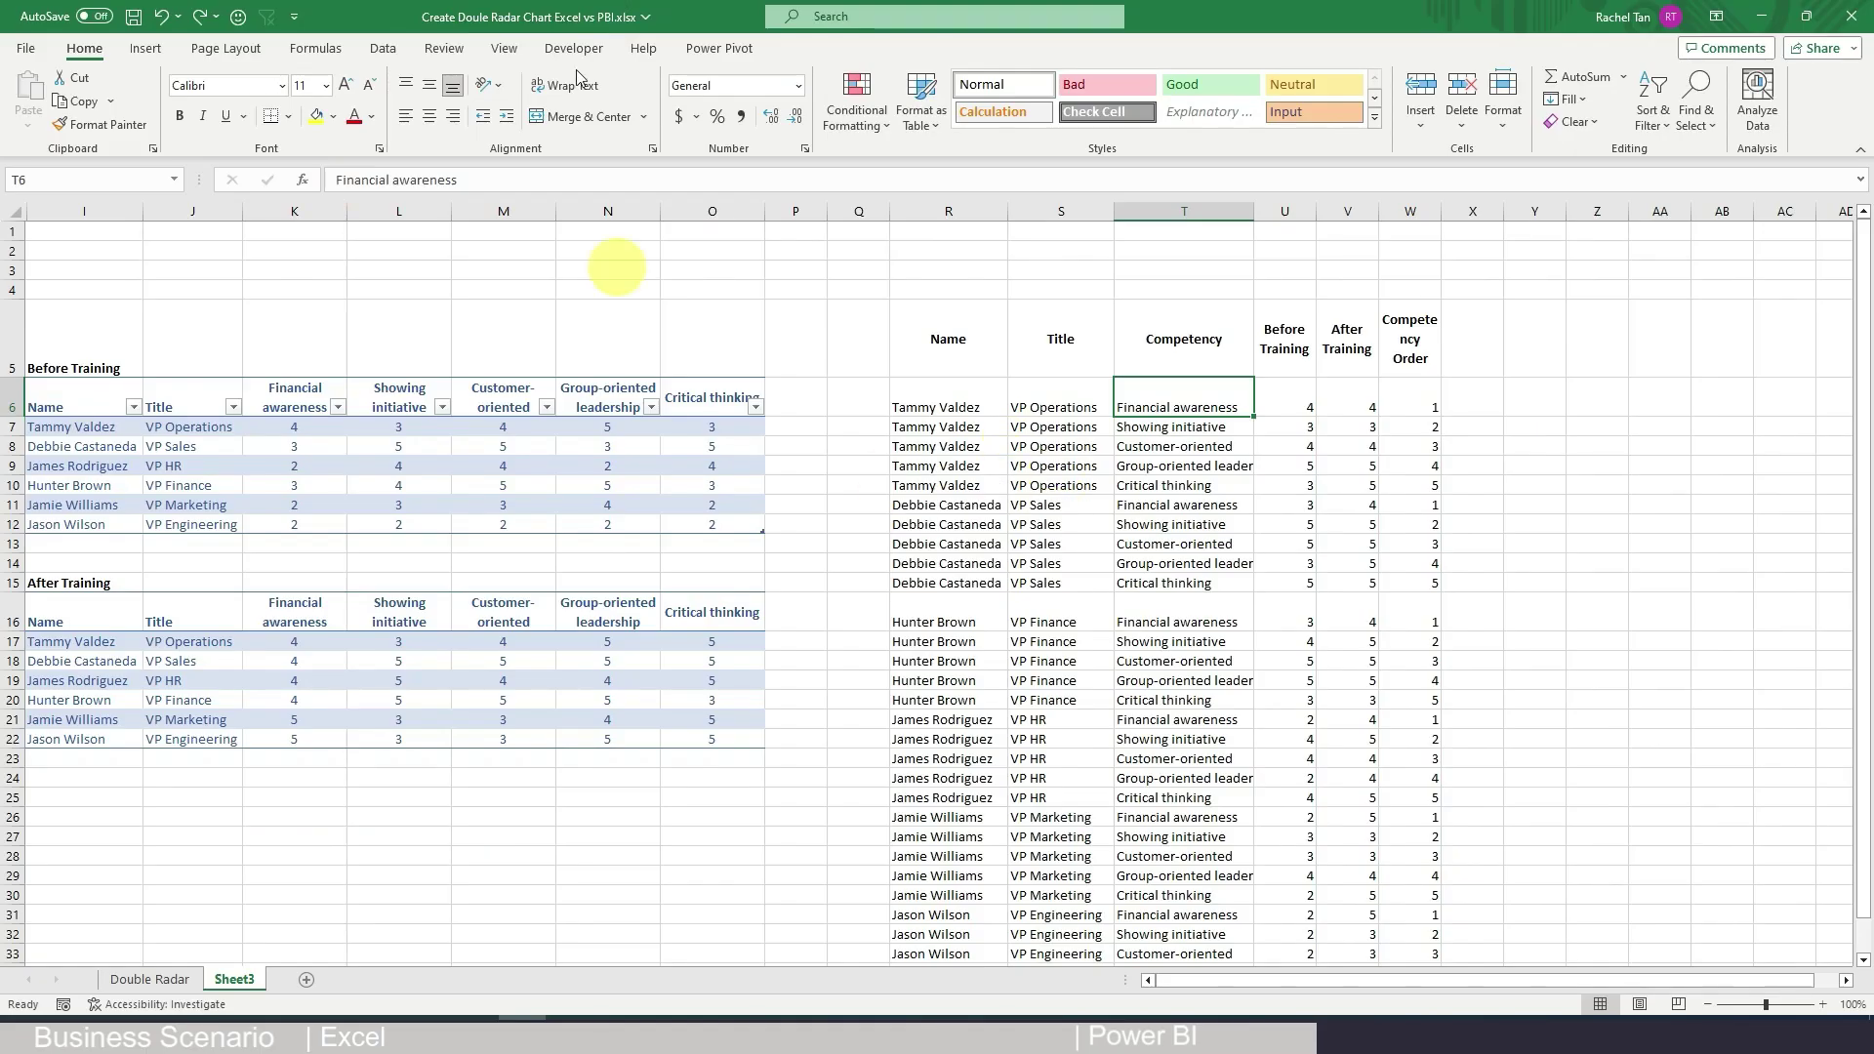
# Copy the headers and five VP Operations rows, then switch to Power BI Desktop
pyautogui.click(1715, 296)
pyautogui.moveTo(953, 339); pyautogui.dragTo(1393, 485)
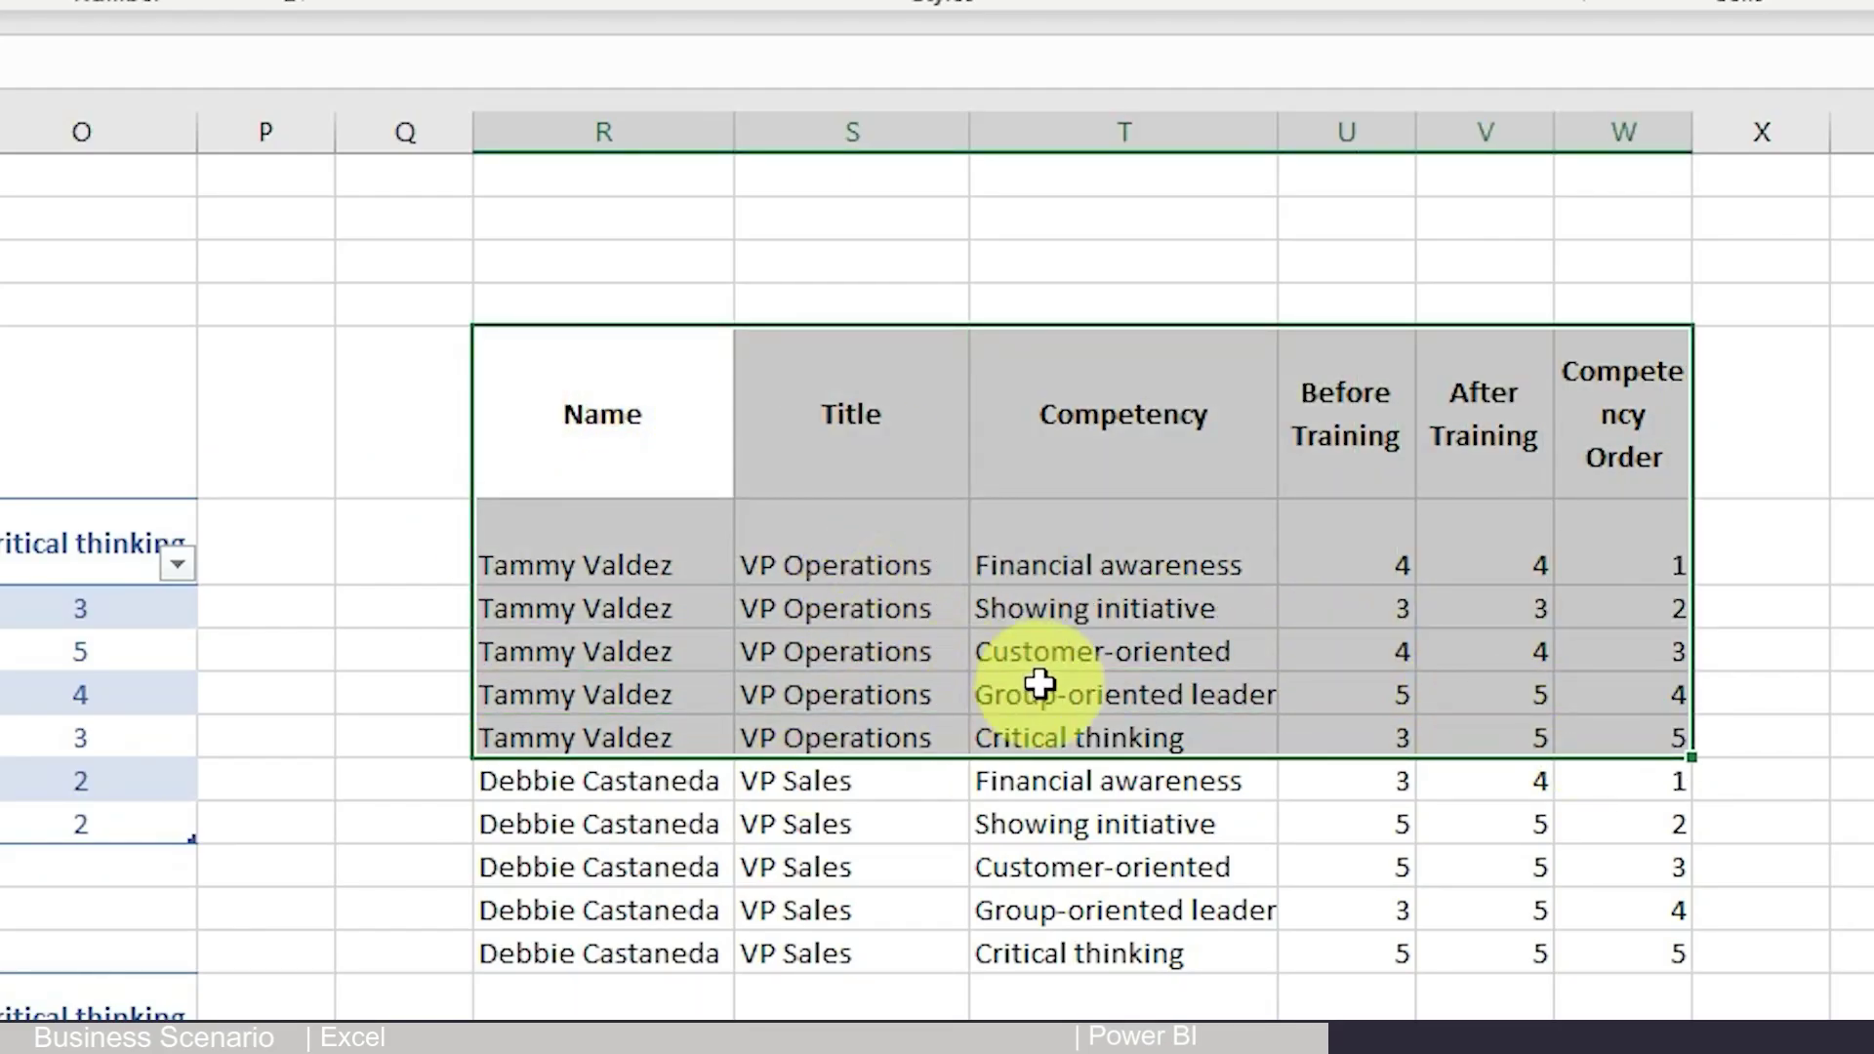
pyautogui.hotkey('ctrl', 'c')
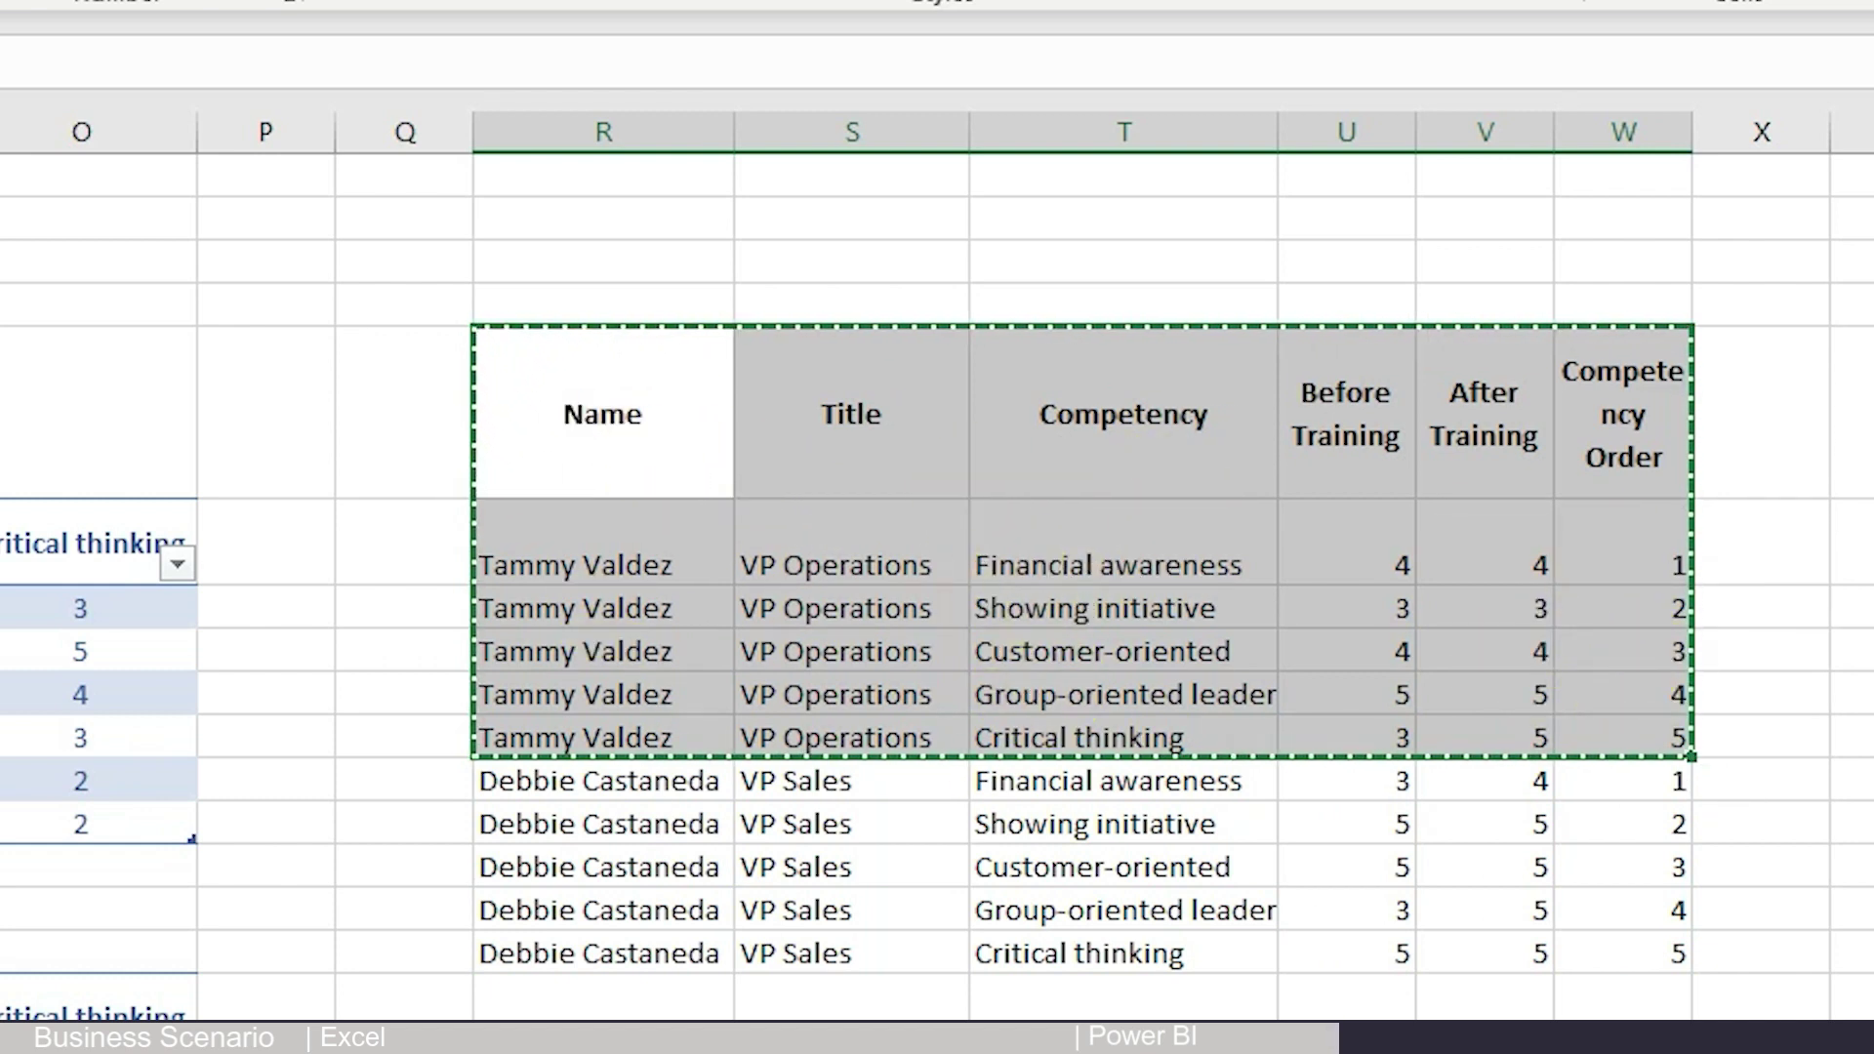
pyautogui.hotkey('alt', 'Tab')
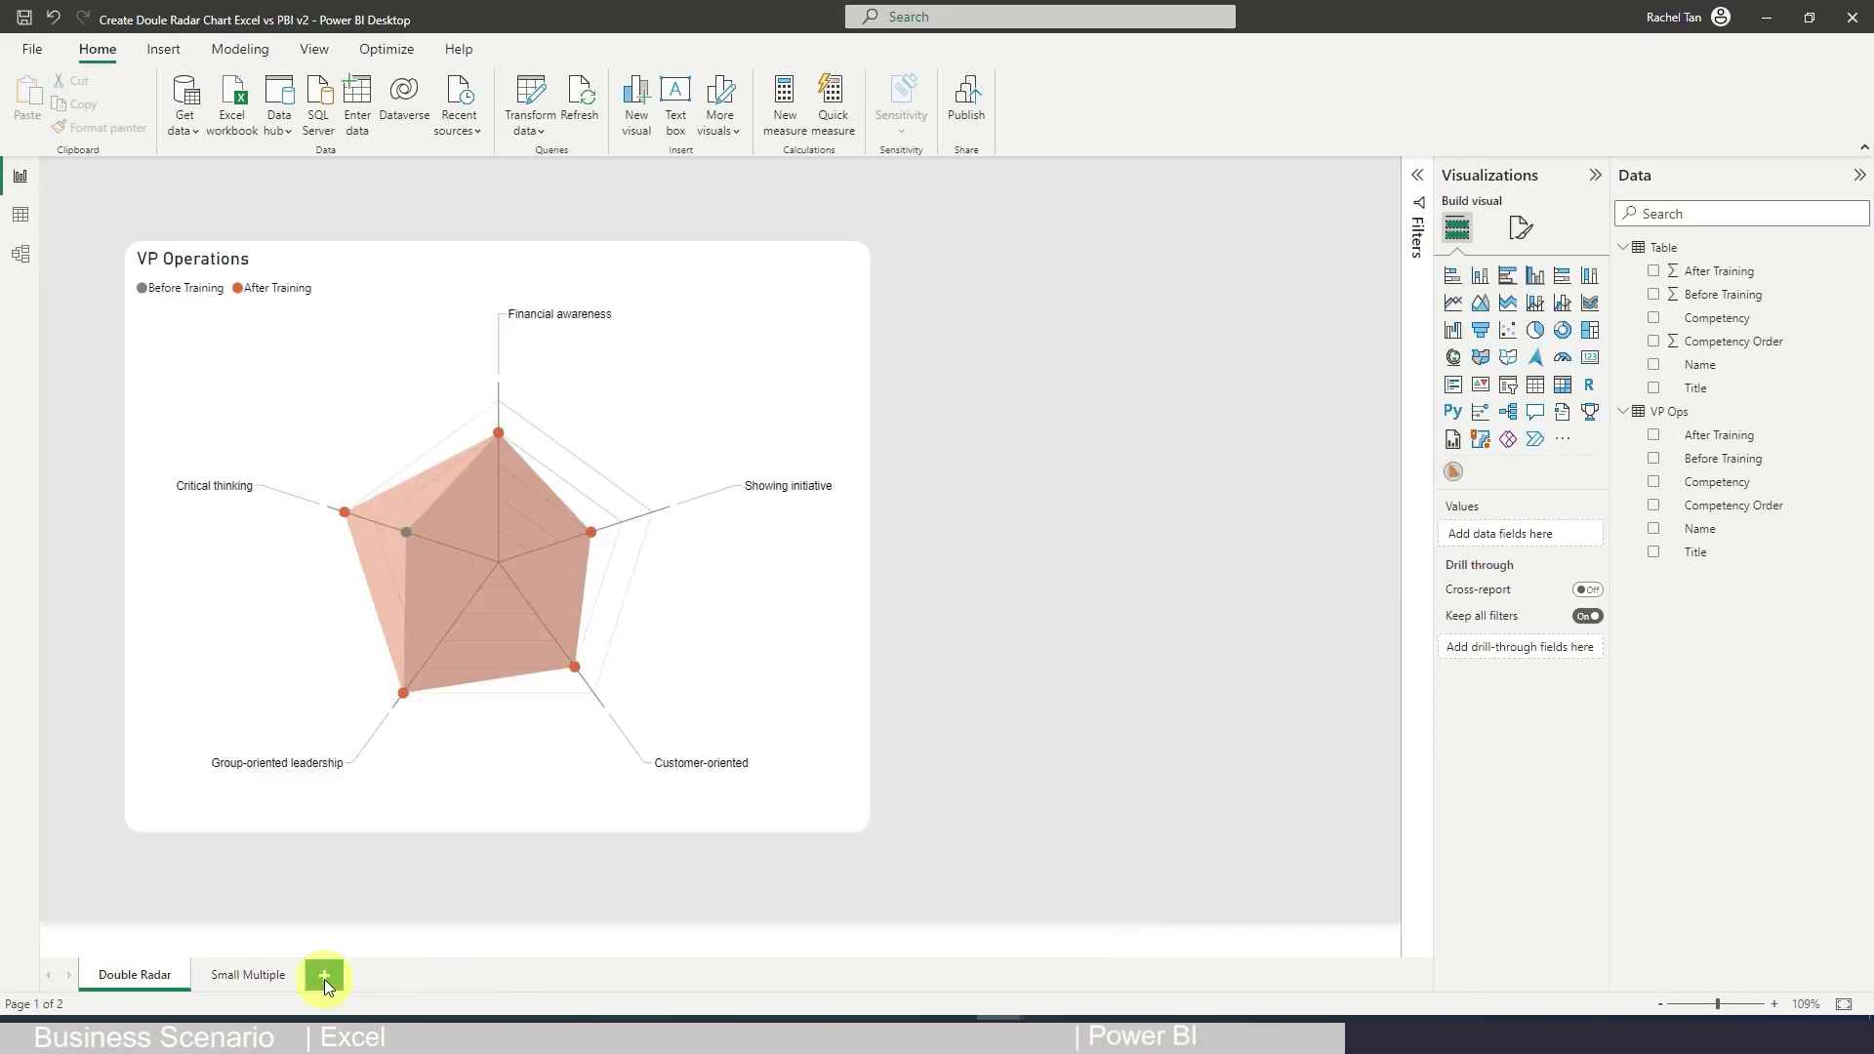
# Add blank Page 1, paste the VP Operations rows into Enter data, and load them as Table (2)
pyautogui.click(324, 980)
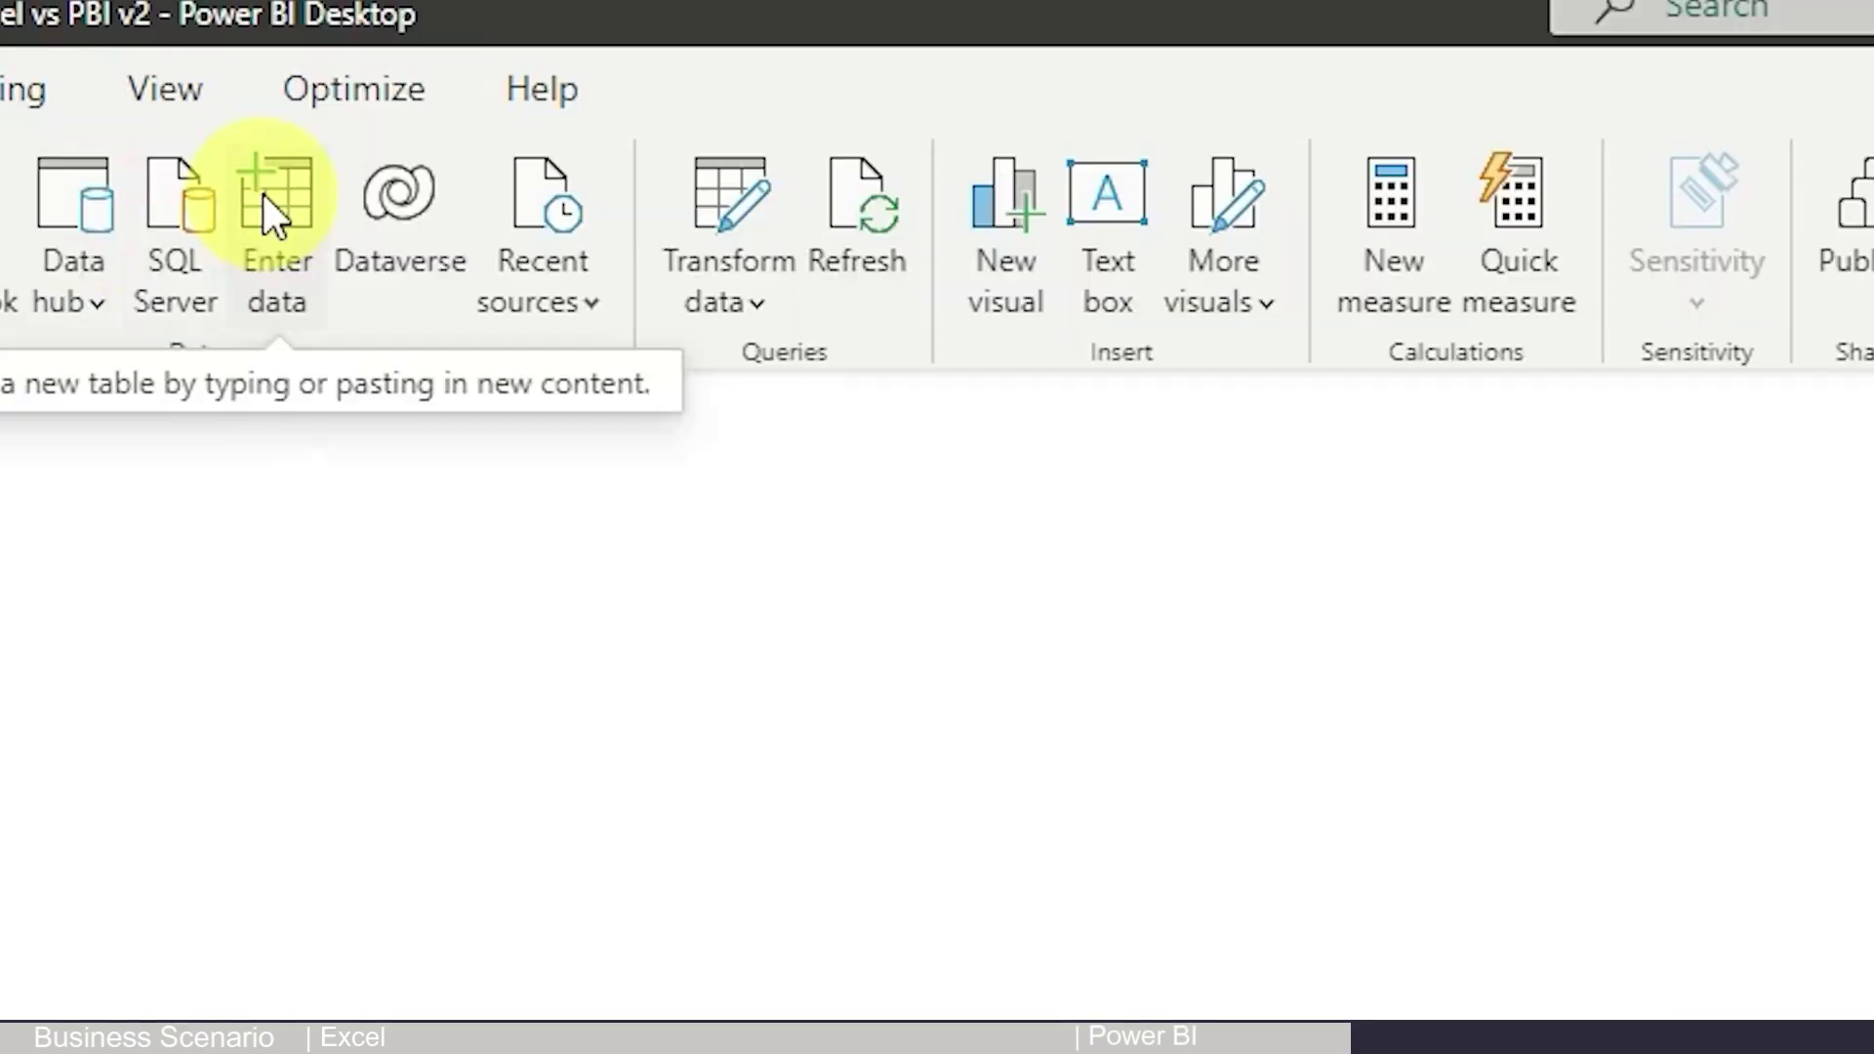
pyautogui.click(355, 93)
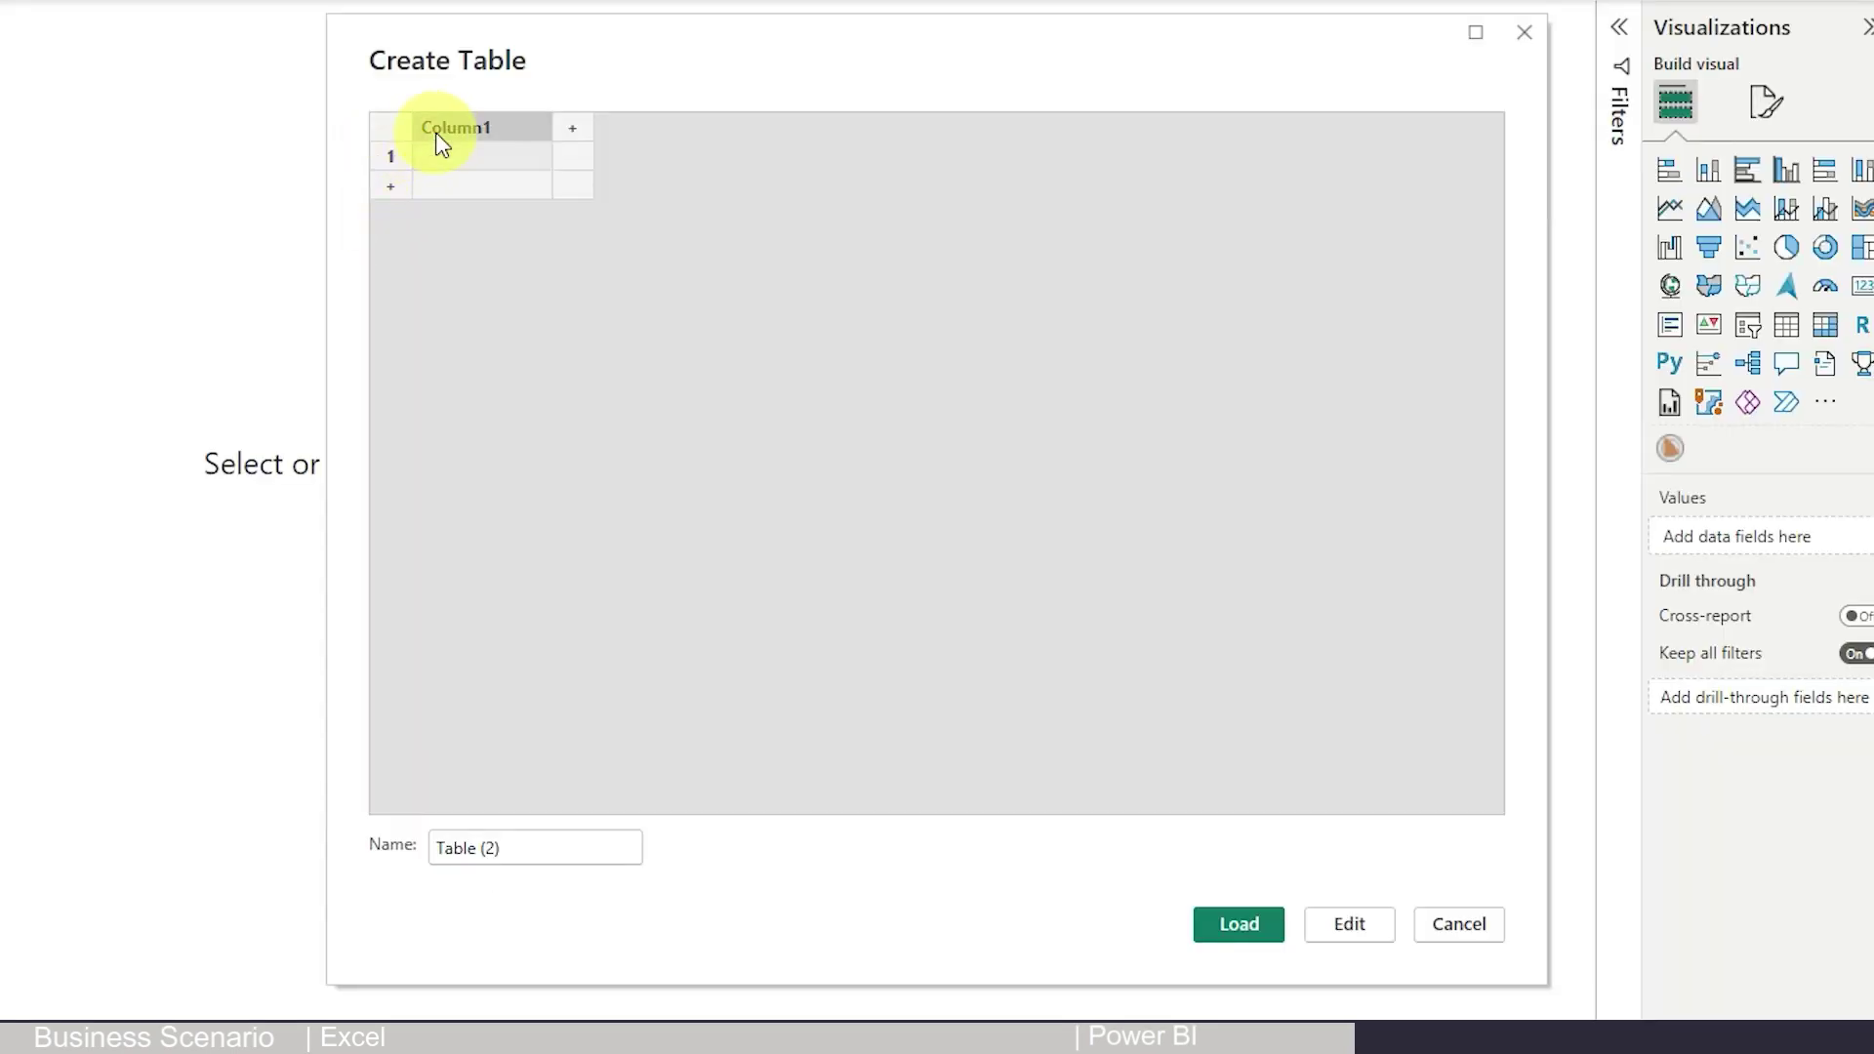
pyautogui.hotkey('ctrl', 'v')
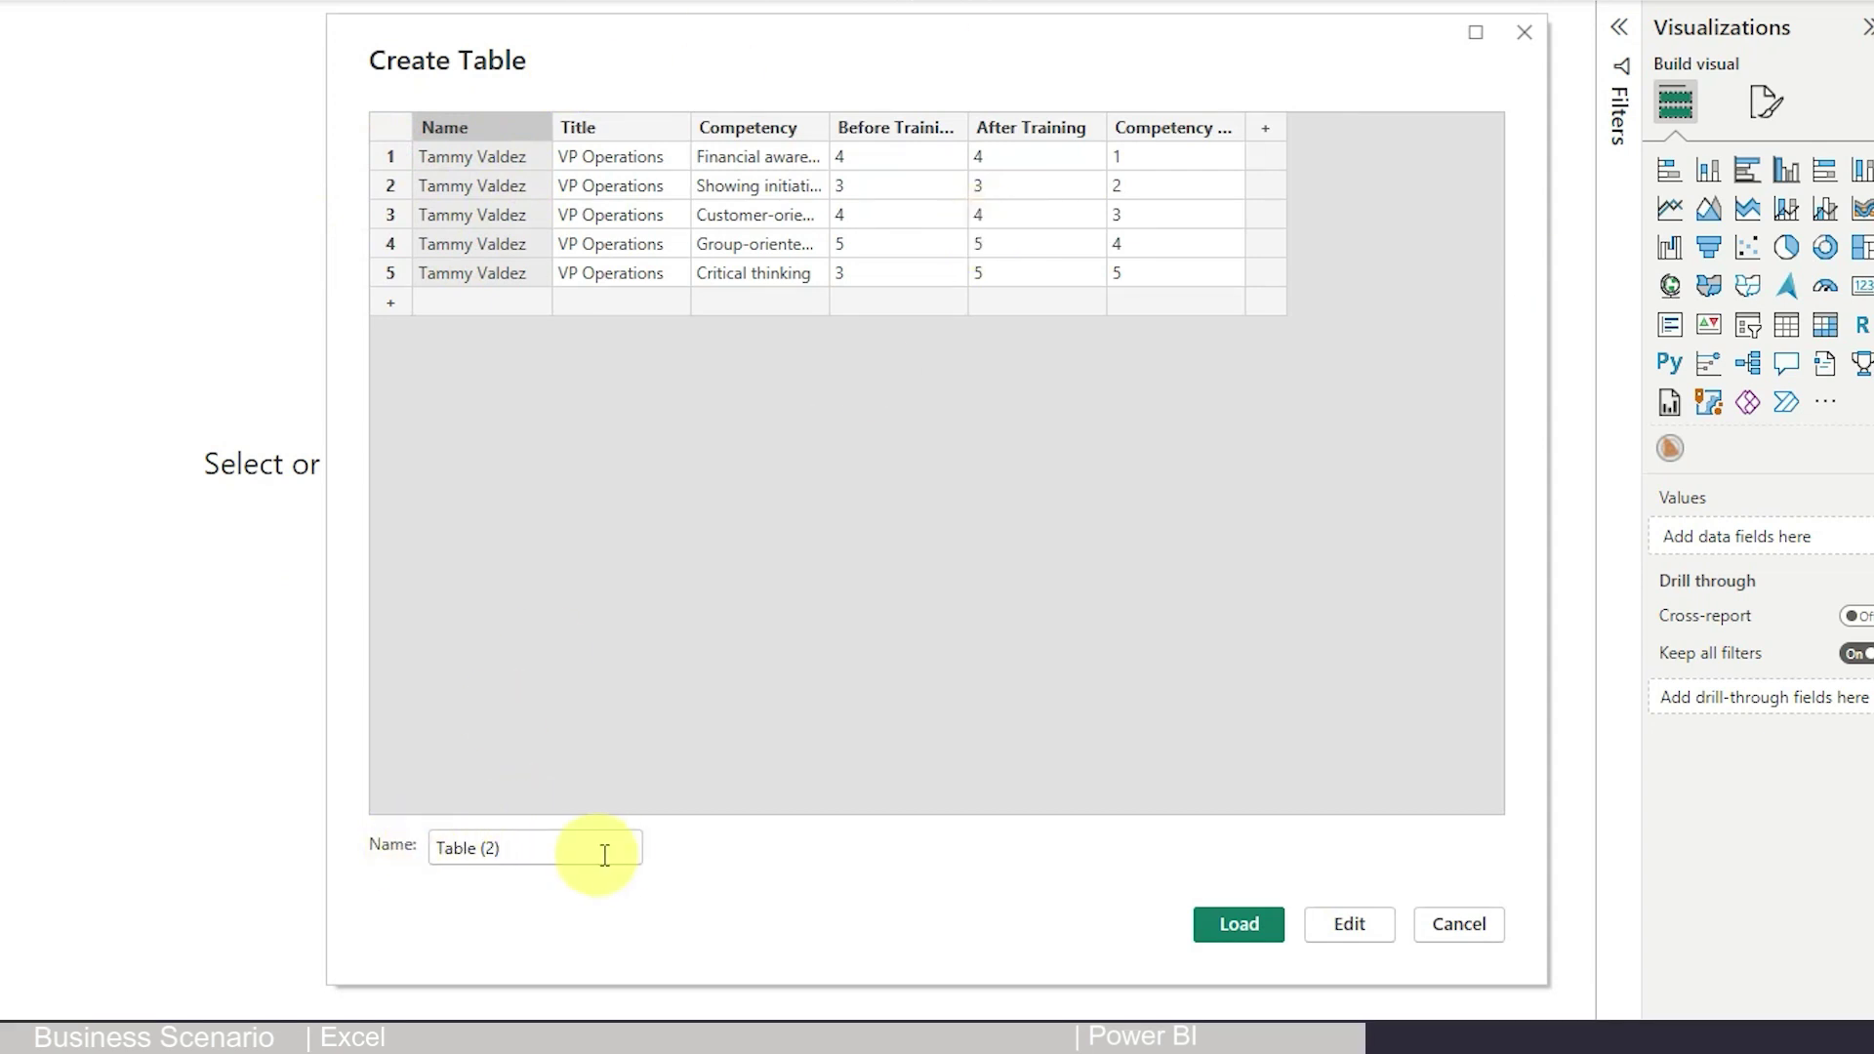
pyautogui.click(1269, 921)
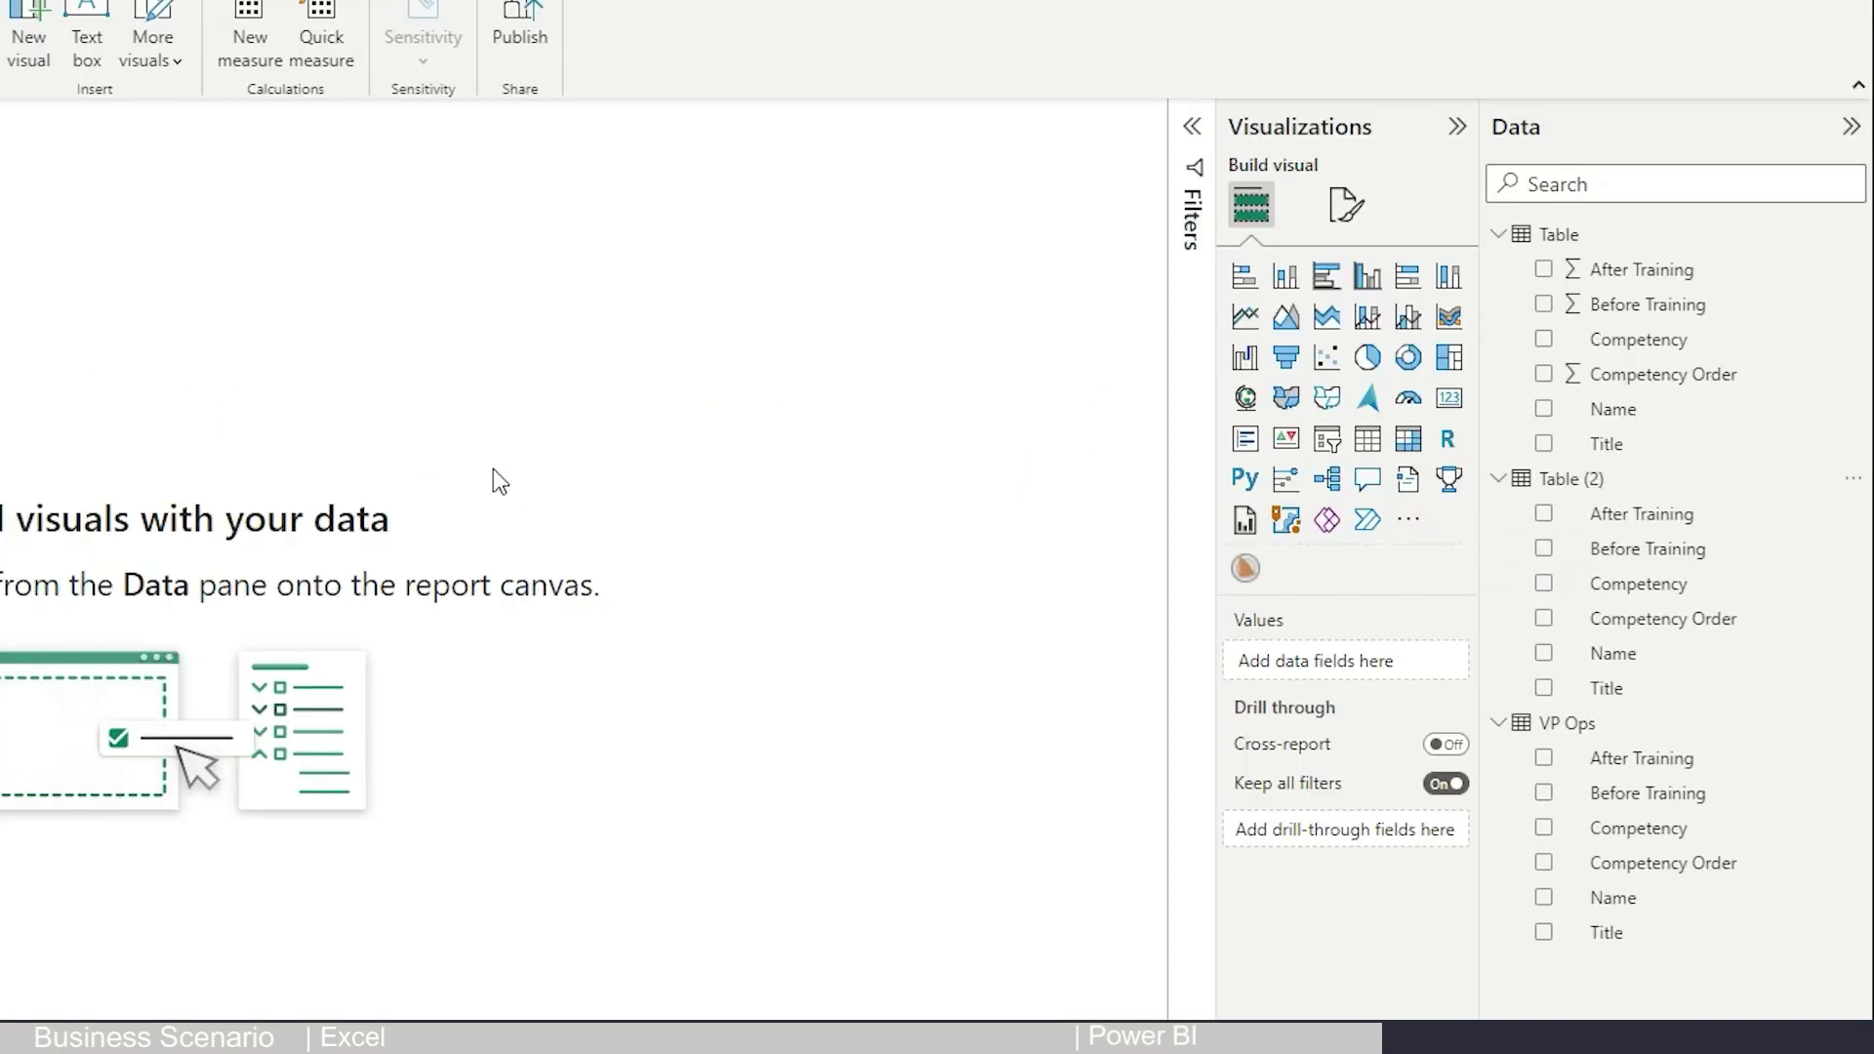
pyautogui.click(1644, 515)
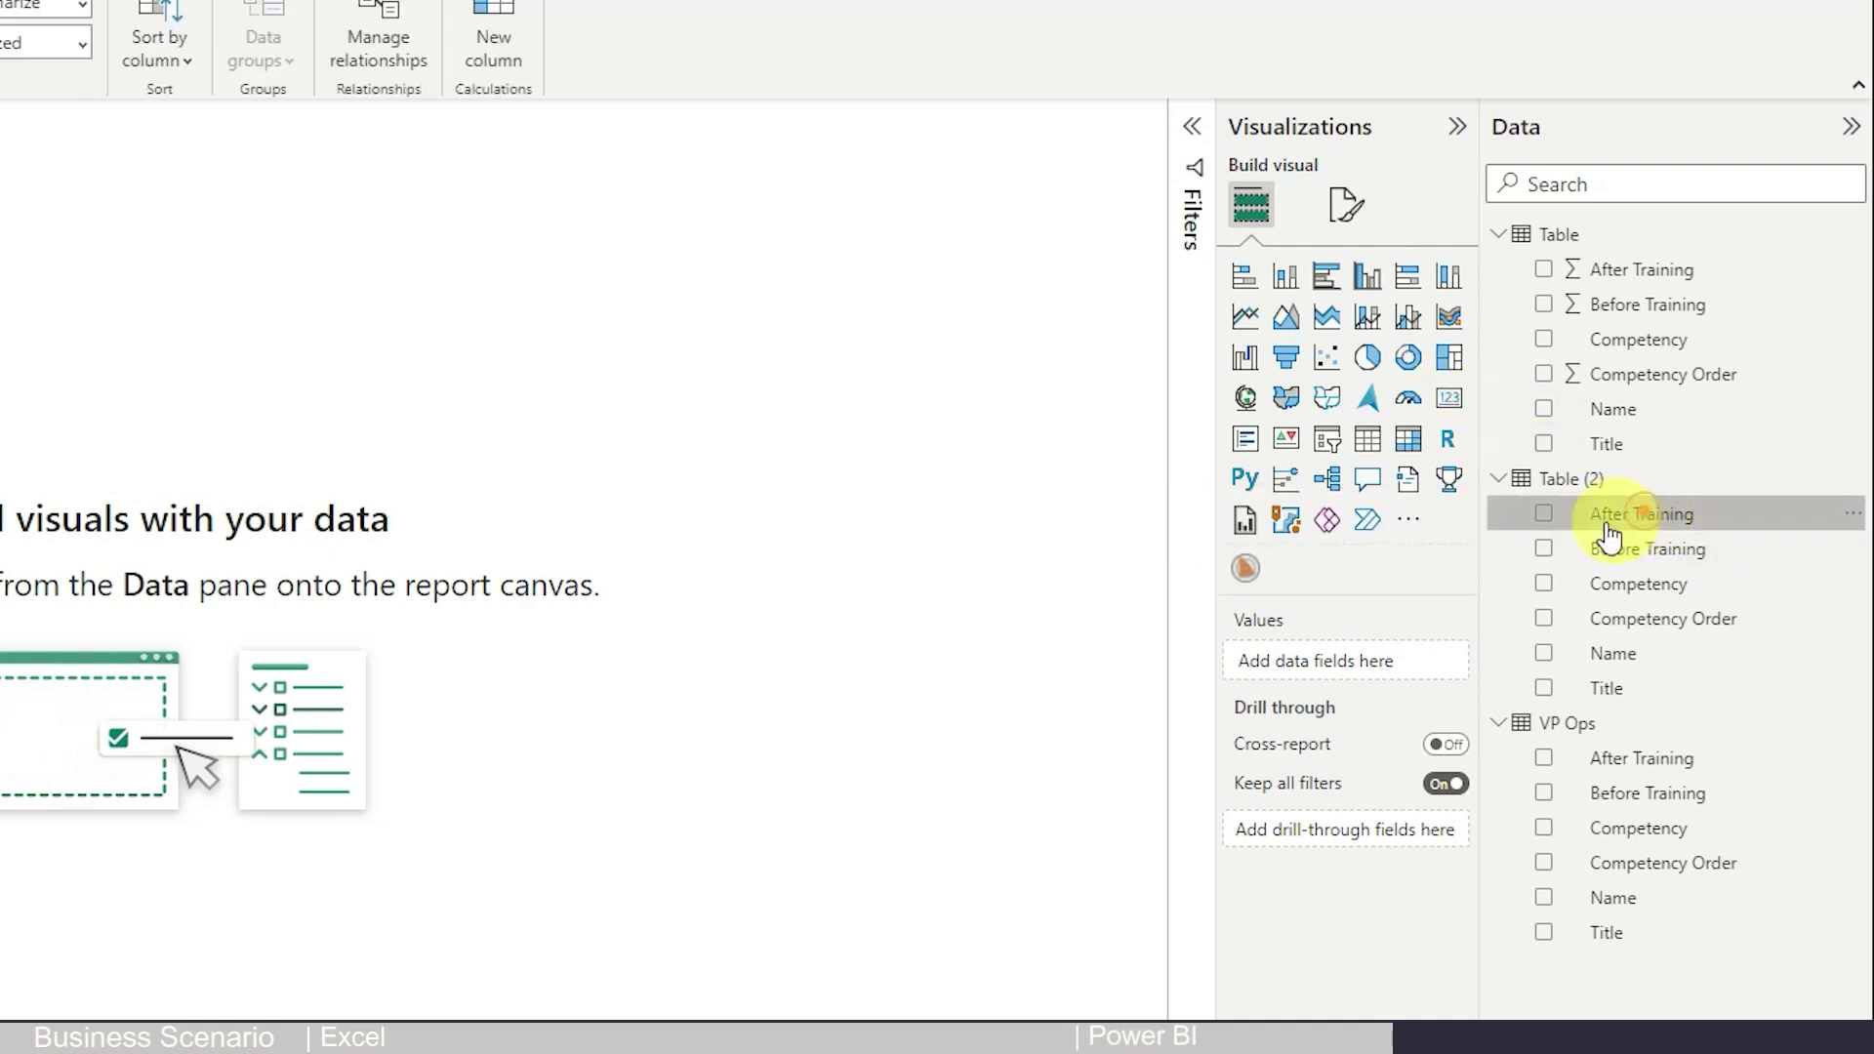
pyautogui.click(1635, 557)
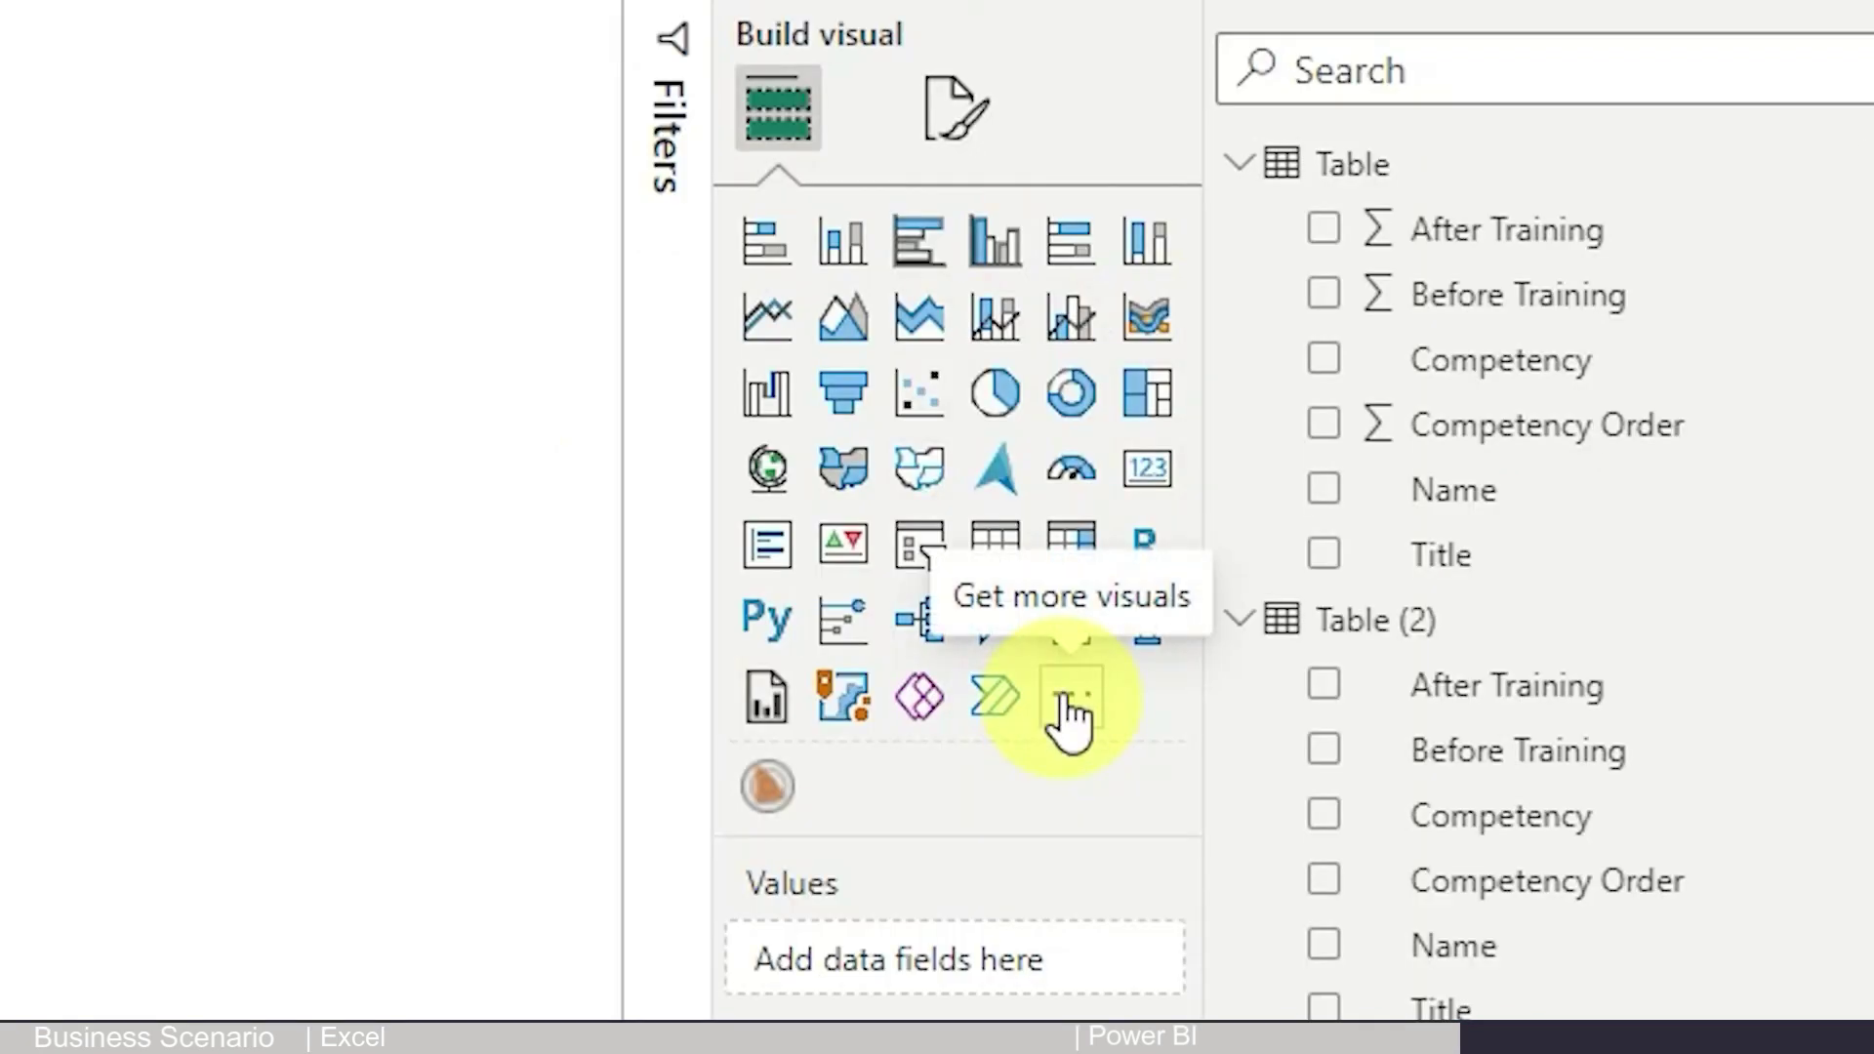
# Search the AppSource visuals for 'radar' and add Microsoft's Radar Chart to the report
pyautogui.click(1070, 712)
pyautogui.click(1210, 715)
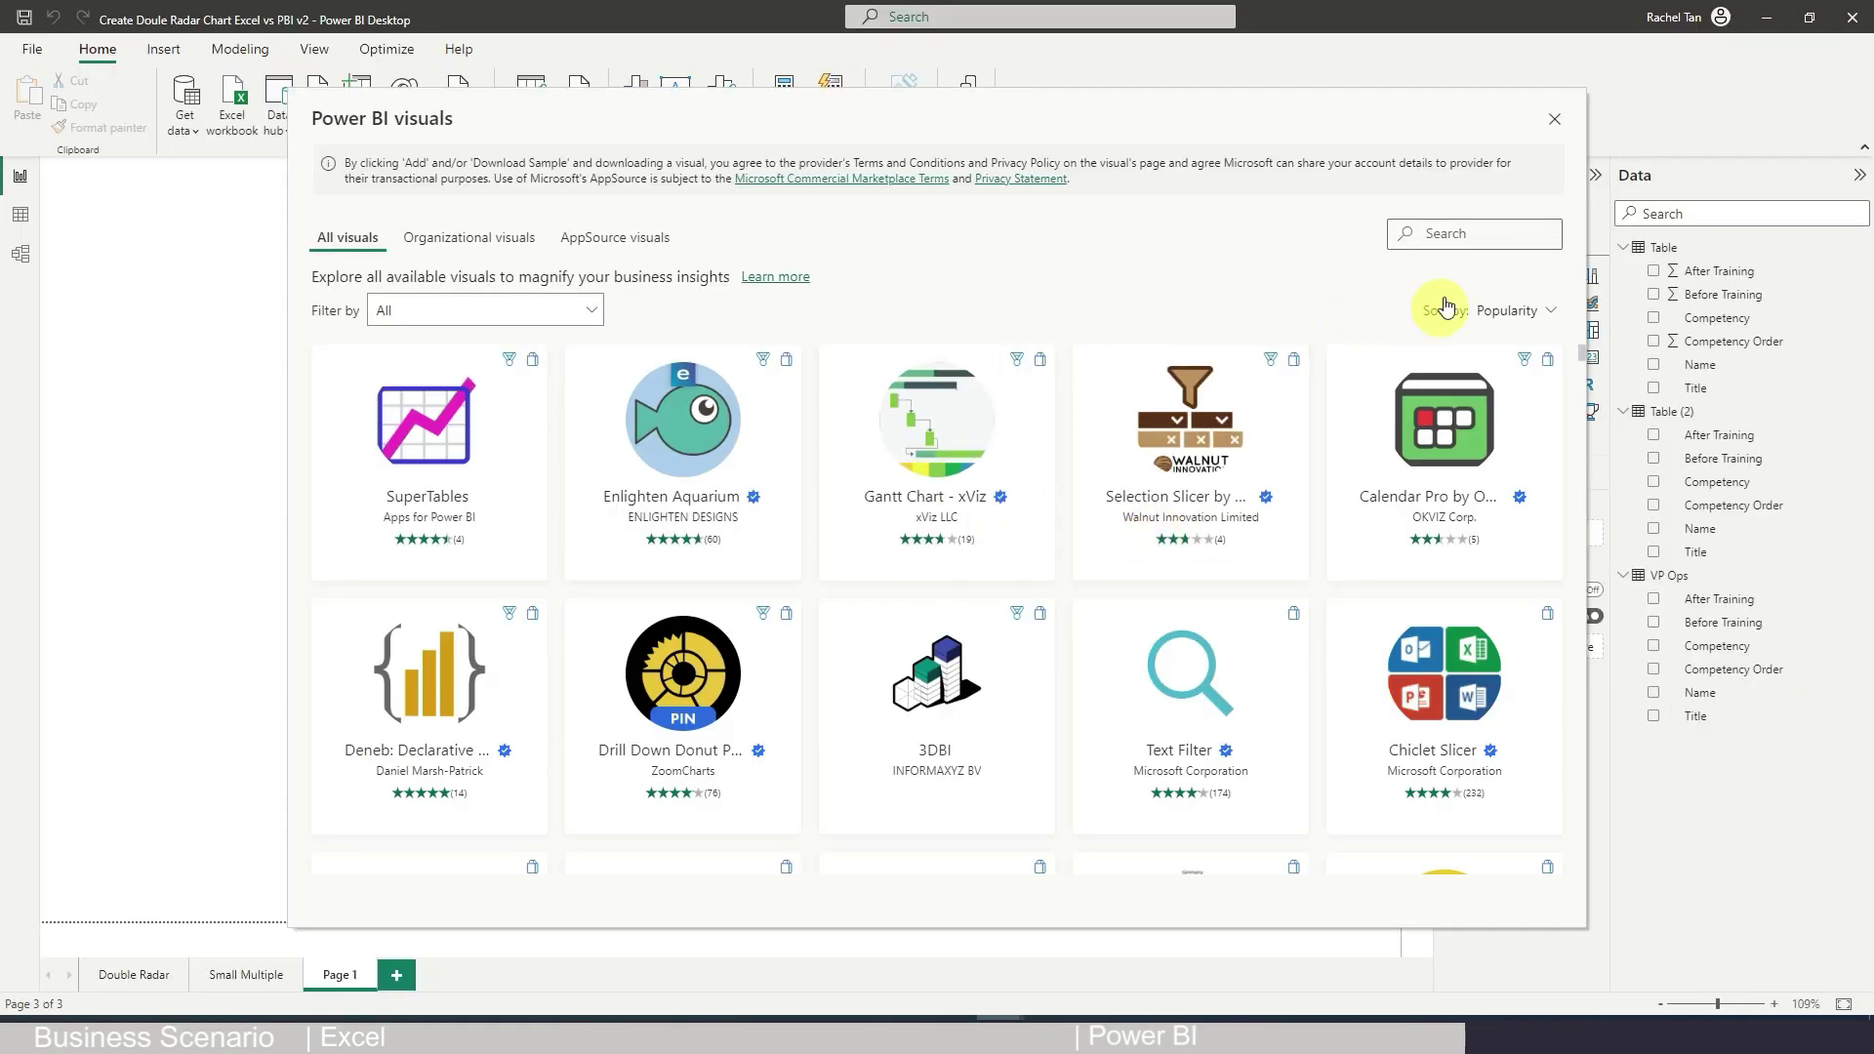
pyautogui.click(1438, 235)
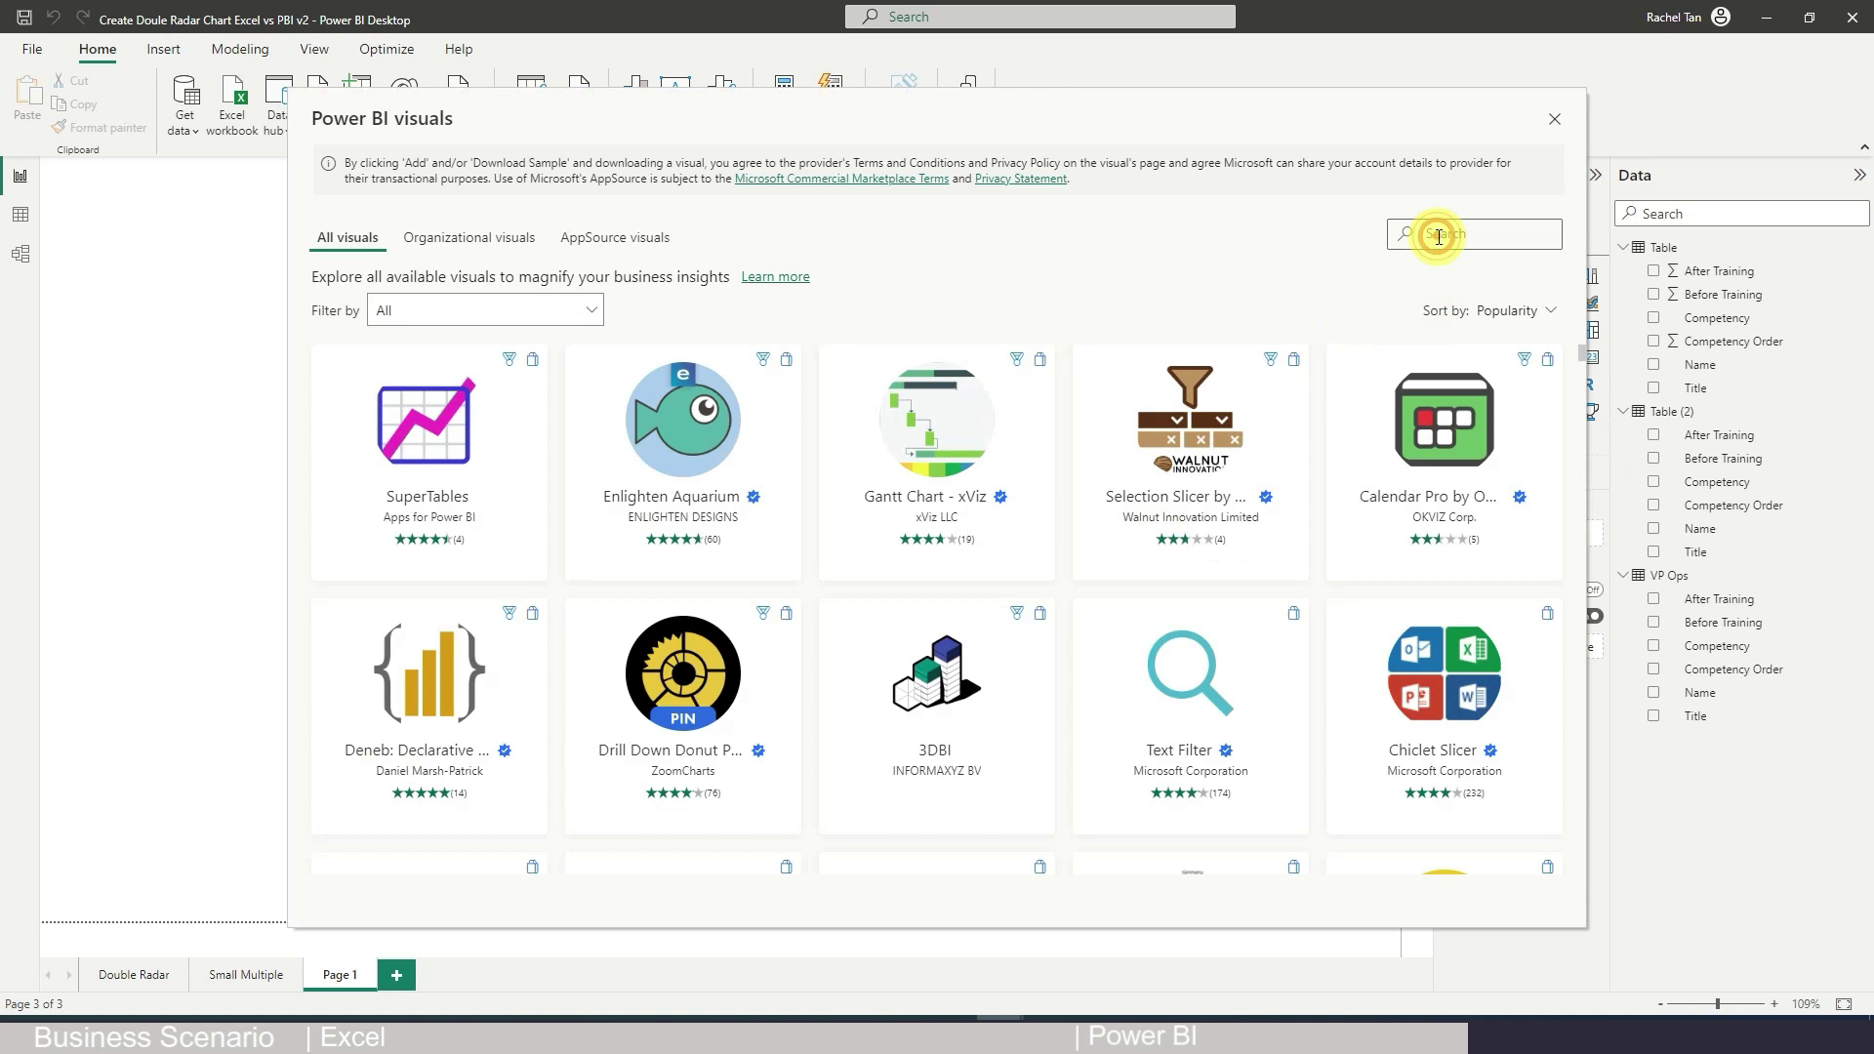
pyautogui.write('radar')
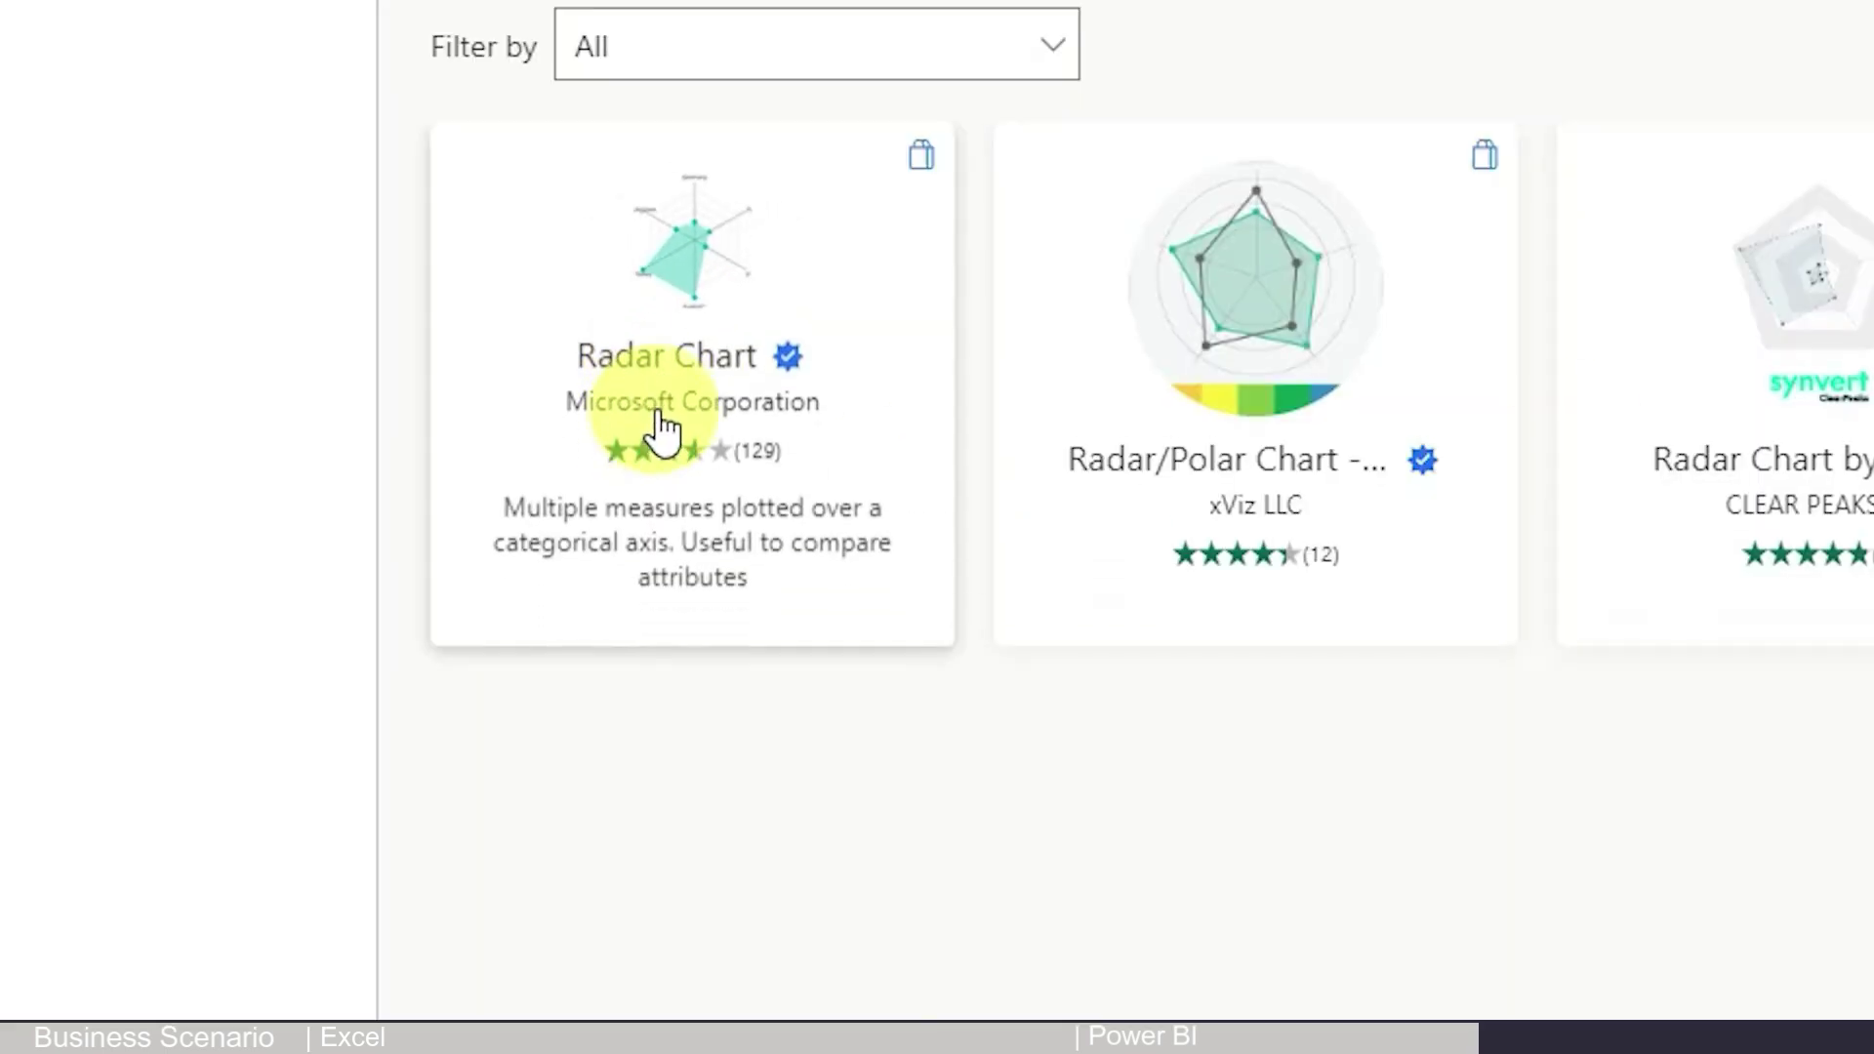
pyautogui.click(662, 418)
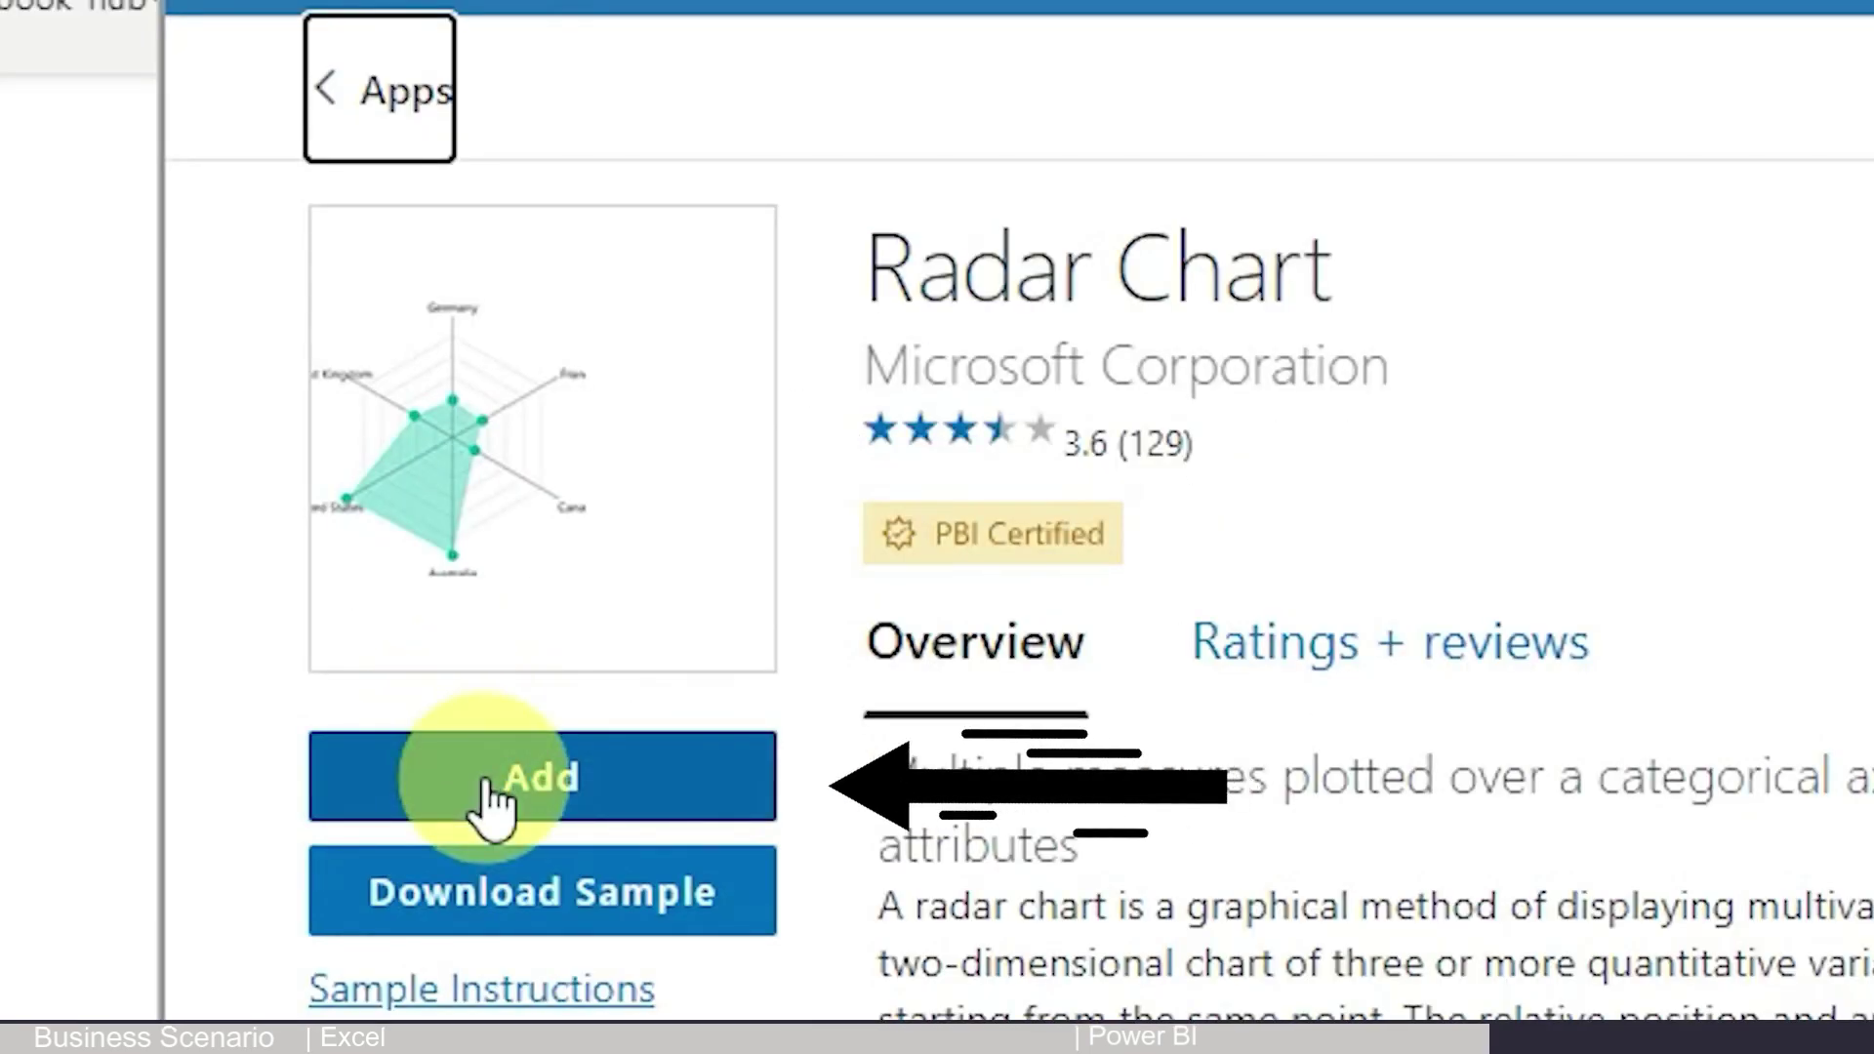
pyautogui.click(488, 796)
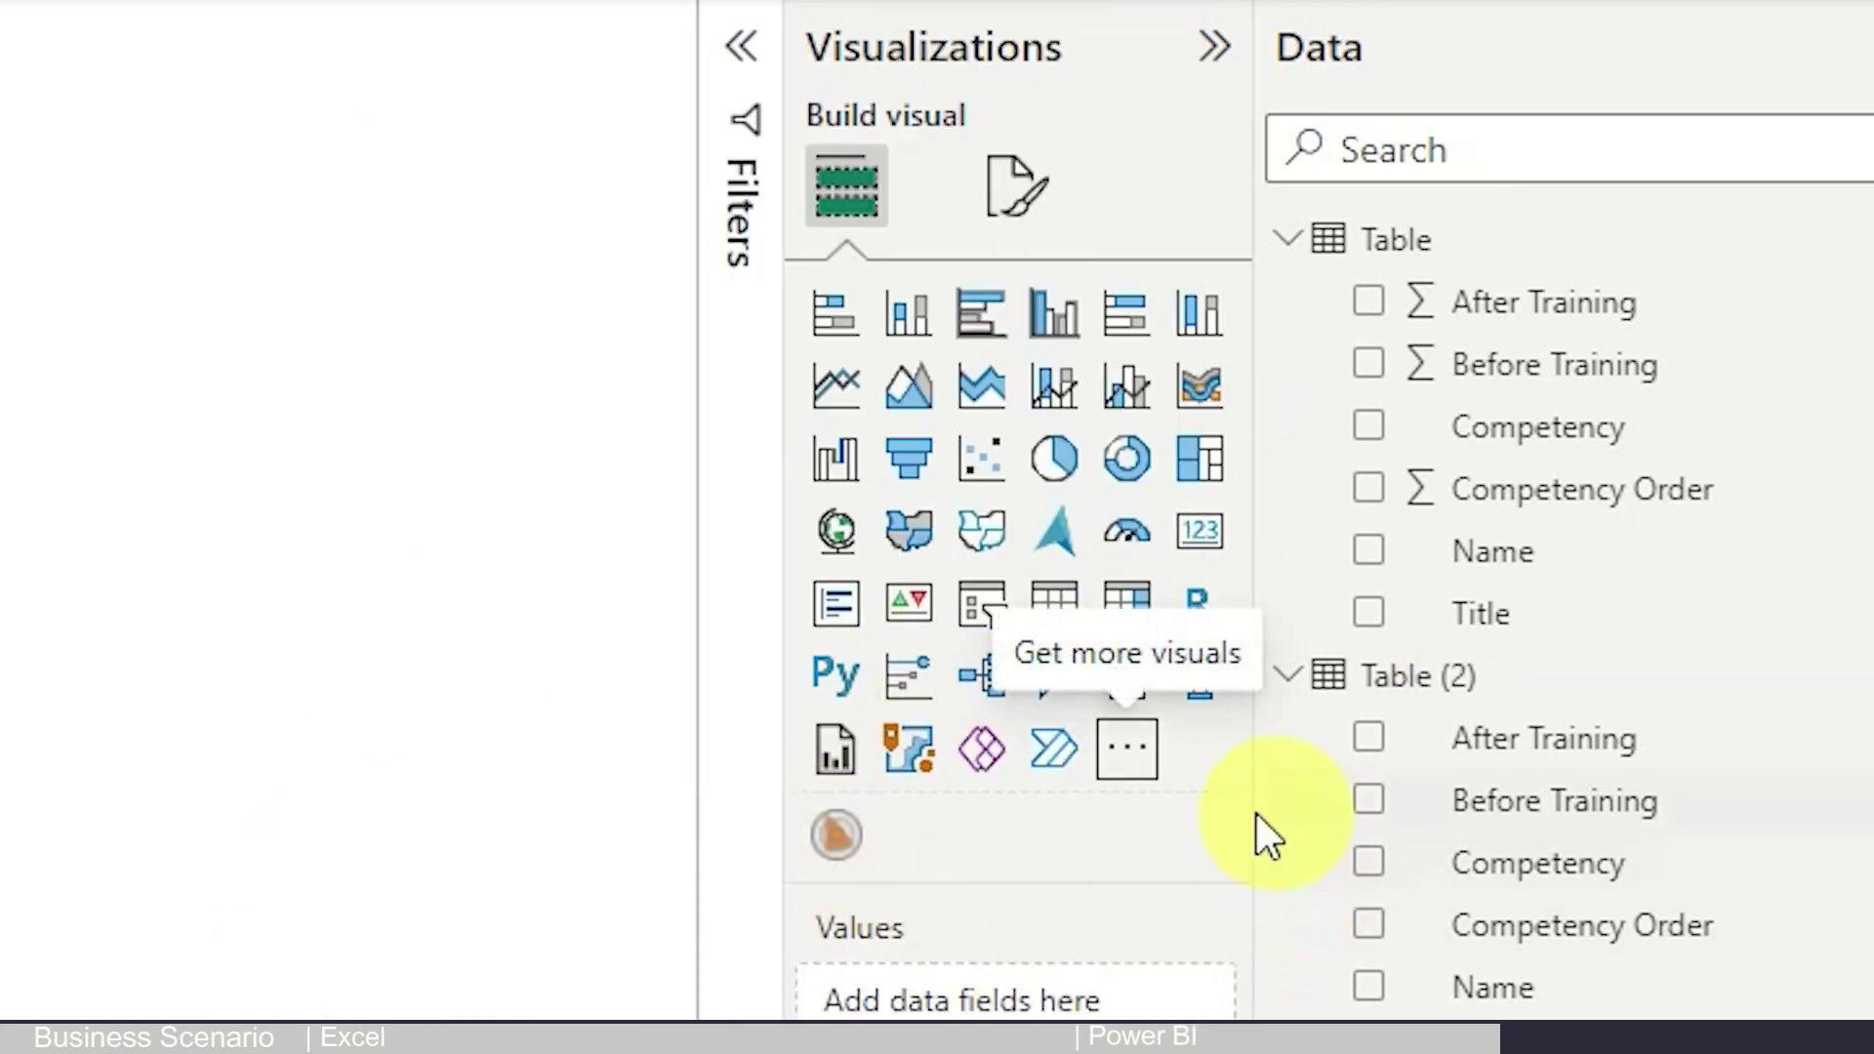
# Insert a radar chart with Competency as category and summed Before Training as a value
pyautogui.click(836, 839)
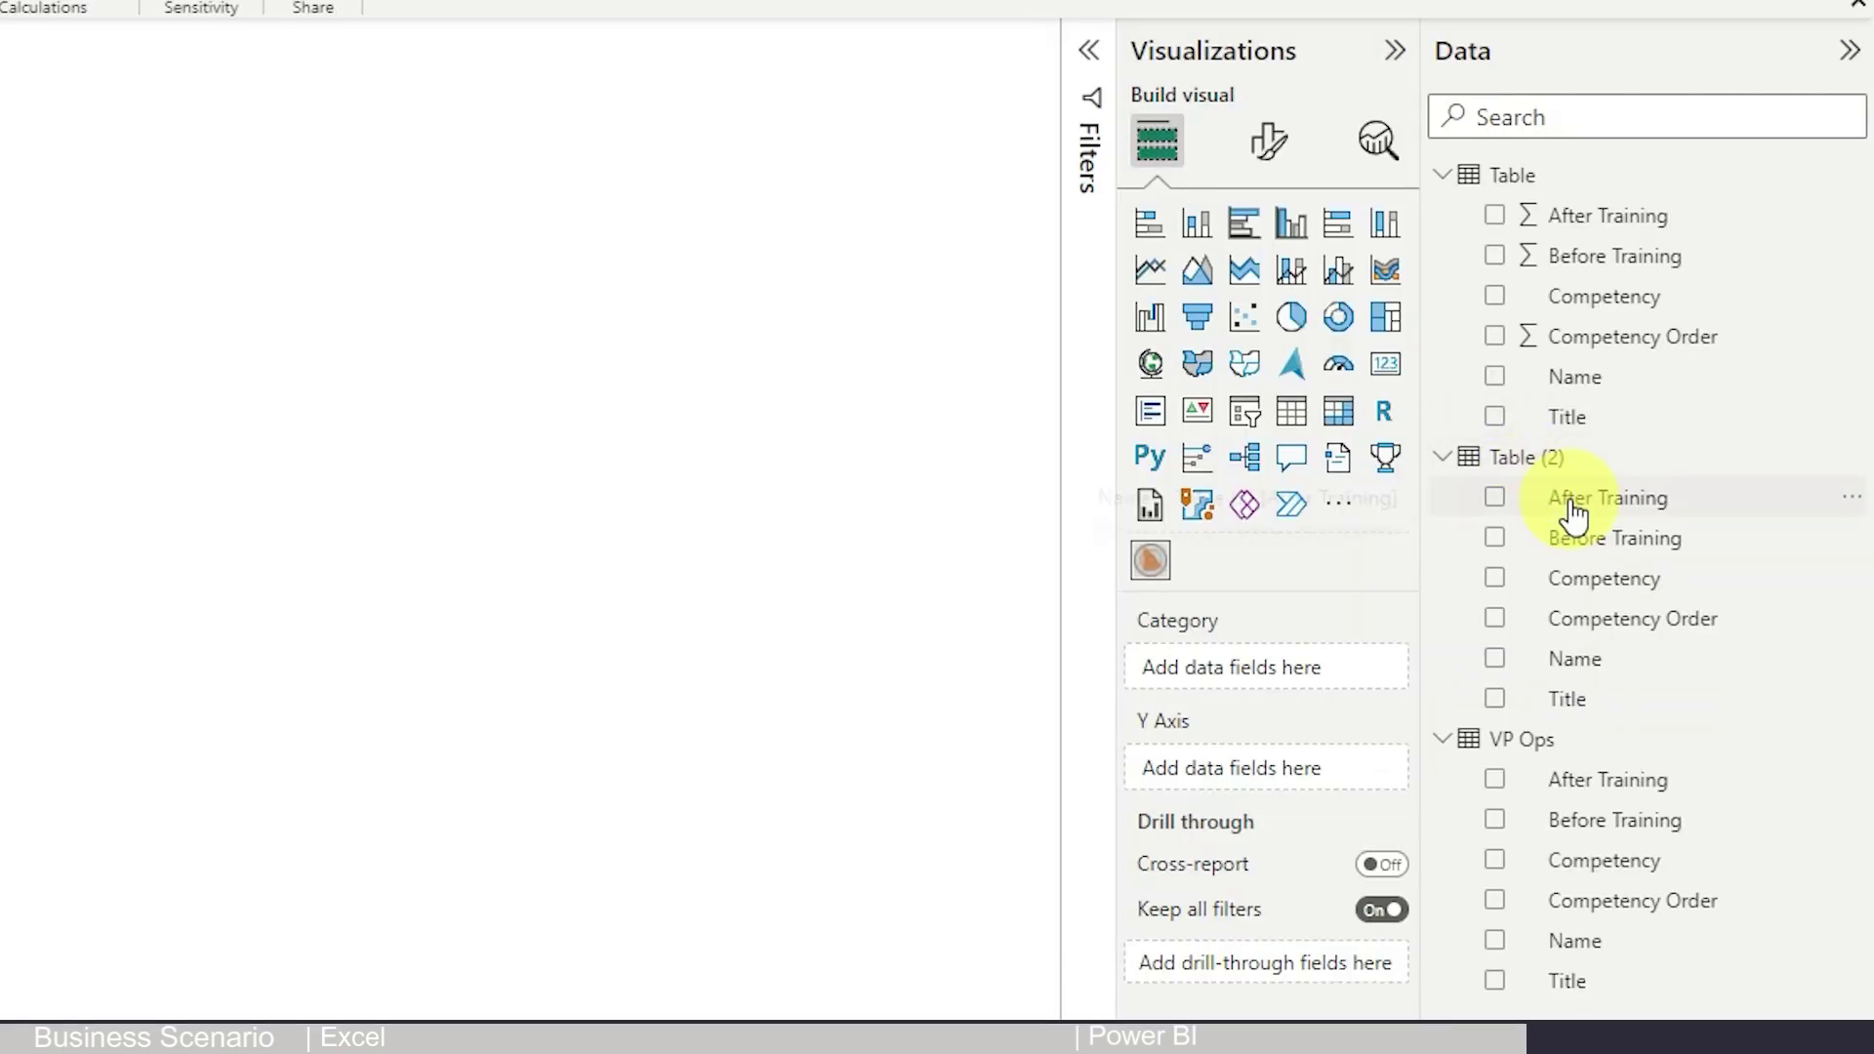
pyautogui.moveTo(1592, 584); pyautogui.dragTo(1253, 665)
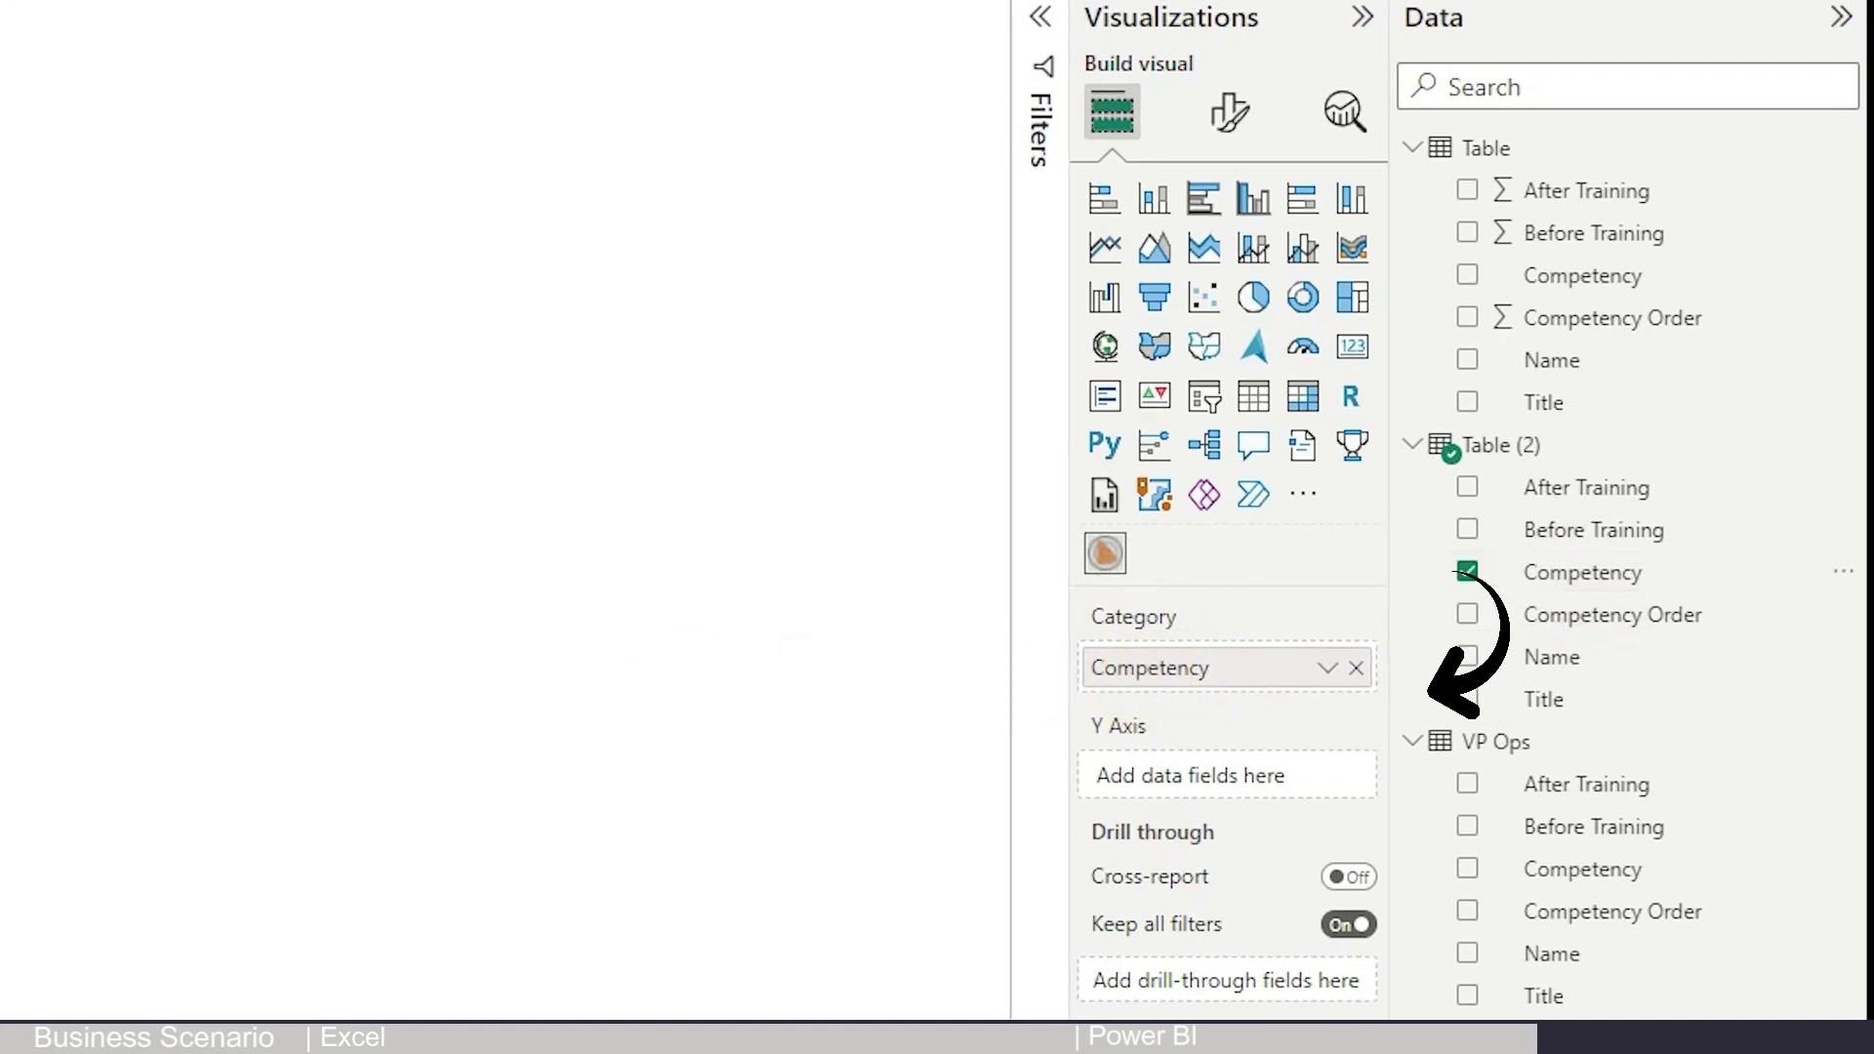
pyautogui.moveTo(1581, 522); pyautogui.dragTo(1307, 810)
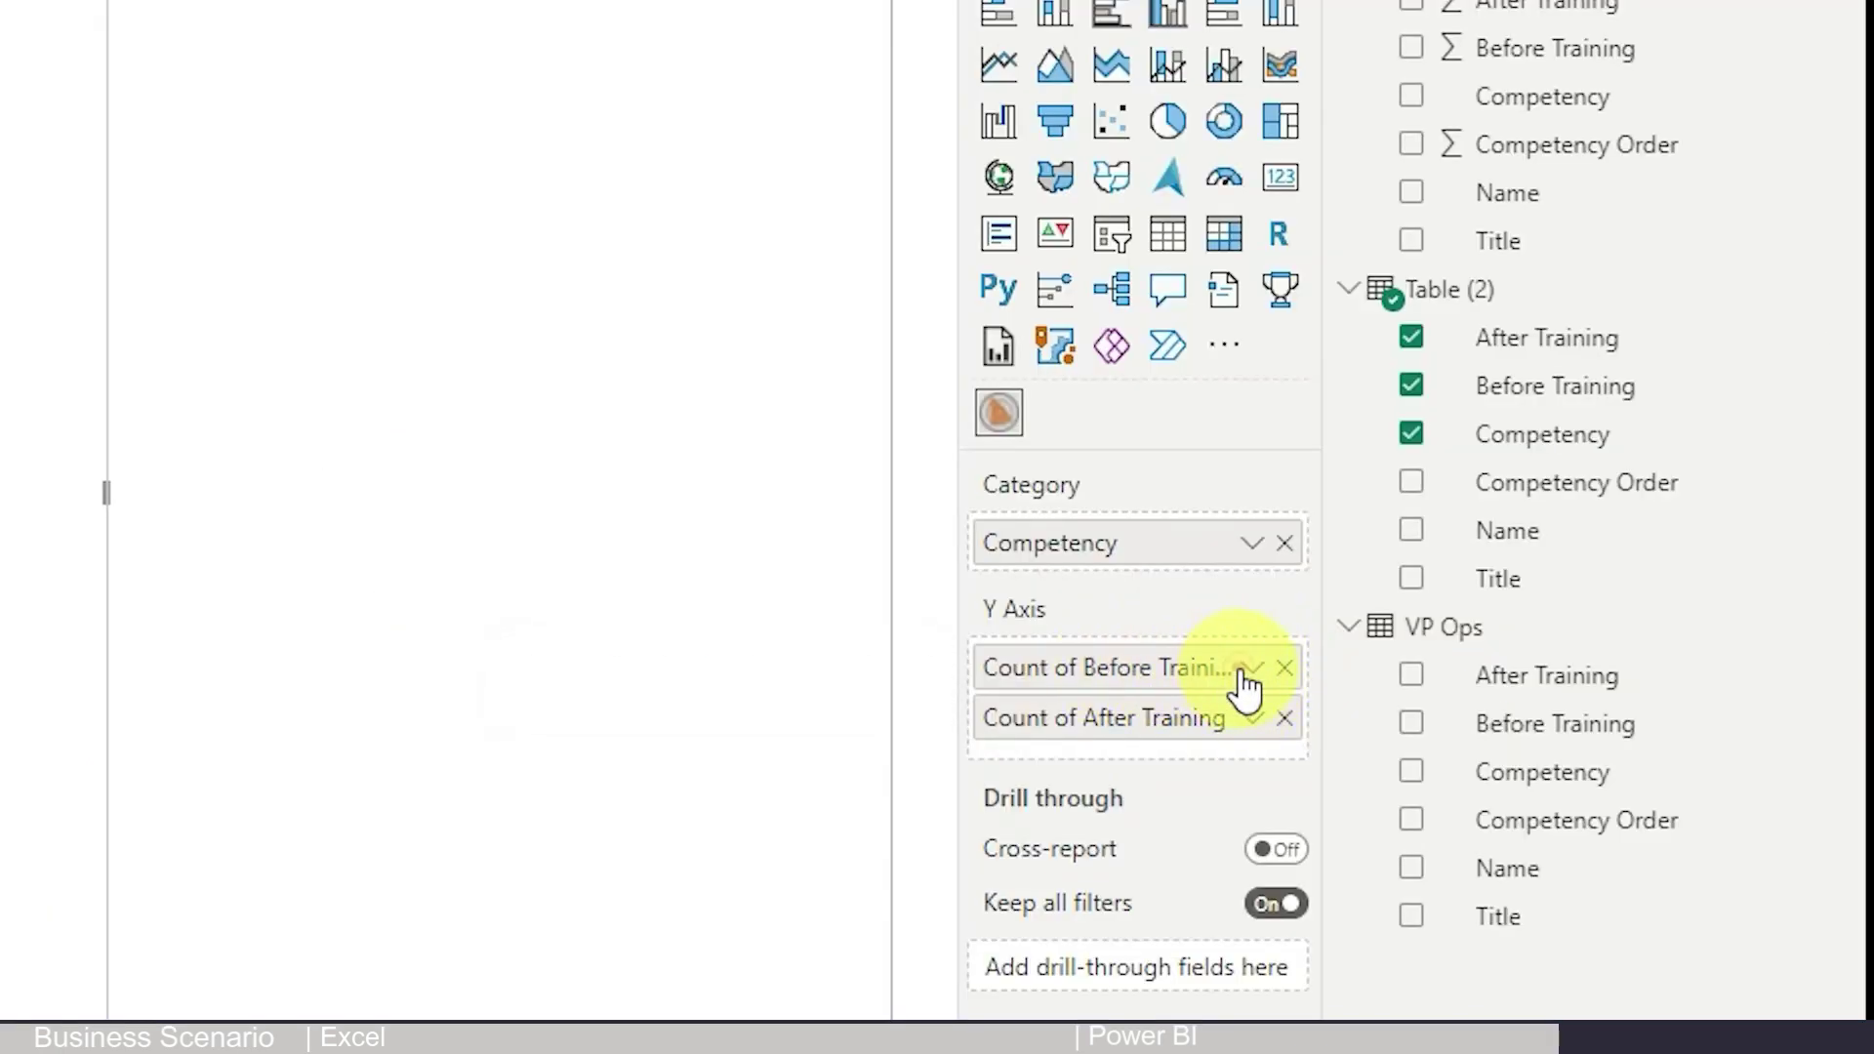
pyautogui.click(1249, 671)
pyautogui.click(1393, 883)
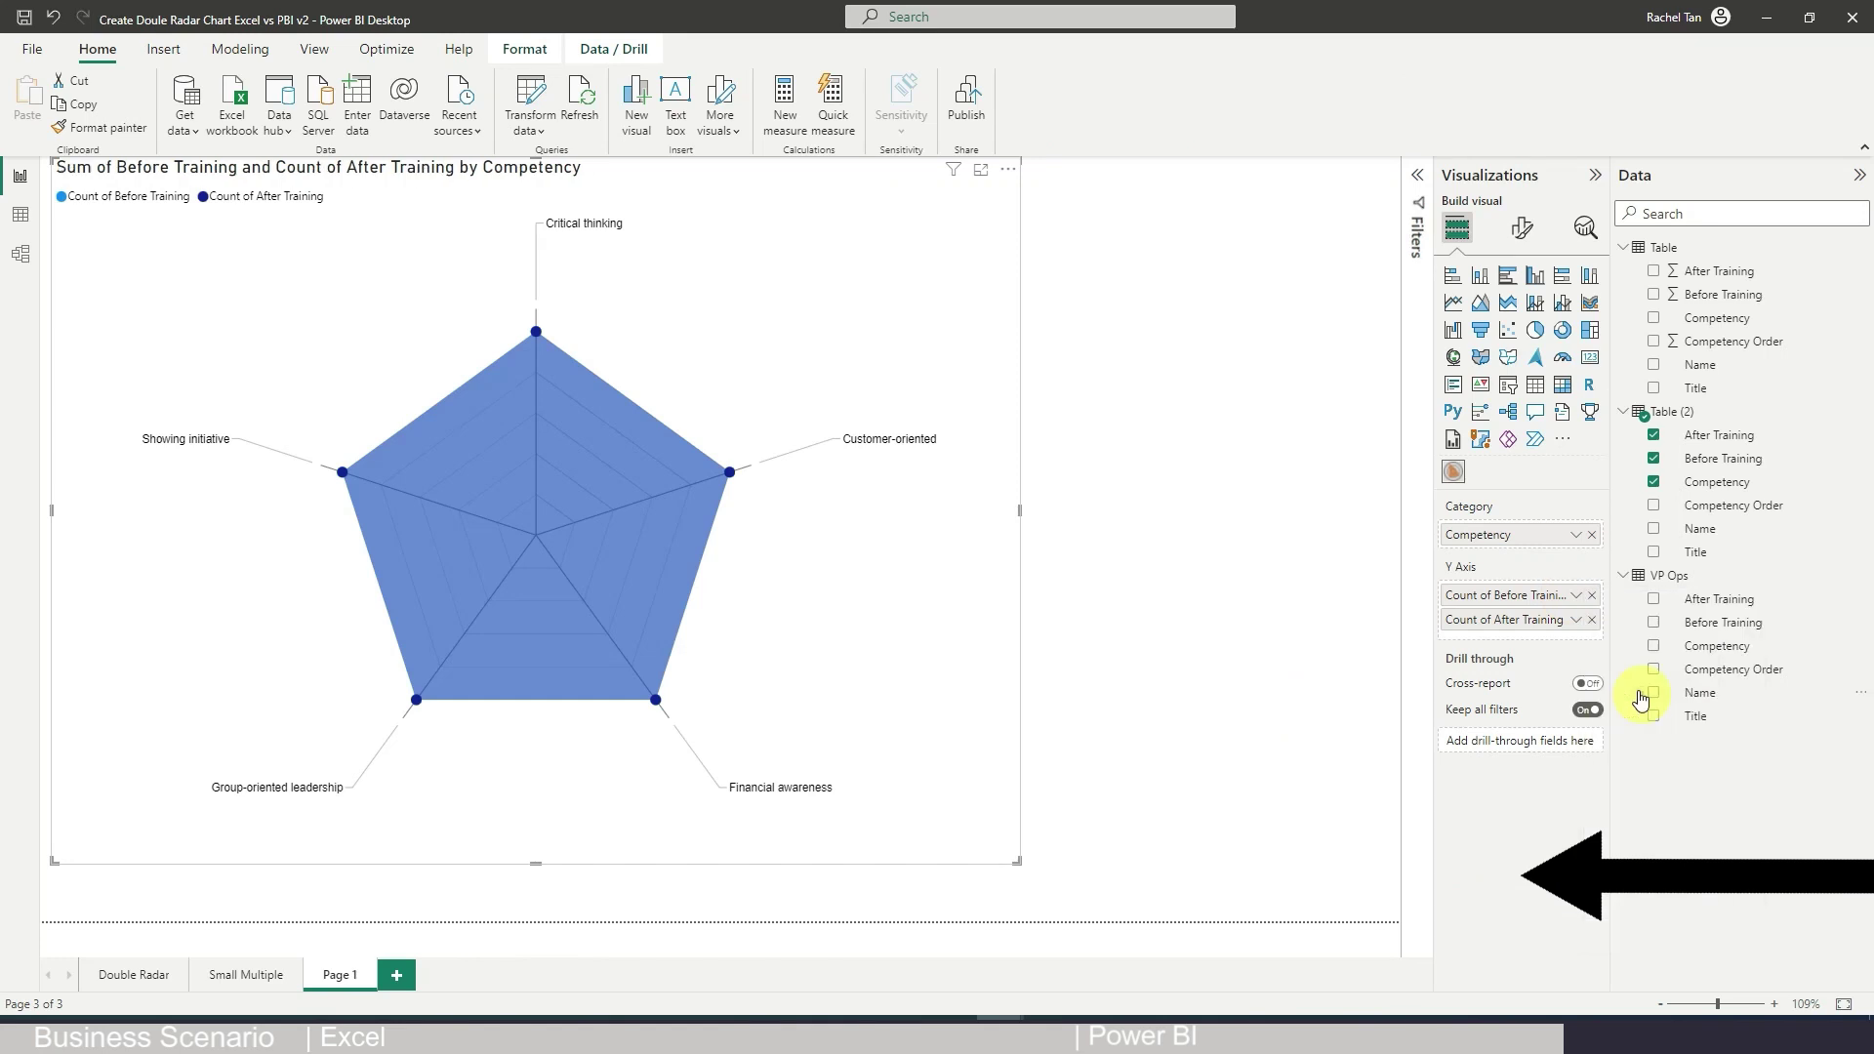
# Rename the chart fields to drop the 'Sum of' and 'Count of' prefixes
pyautogui.click(1252, 668)
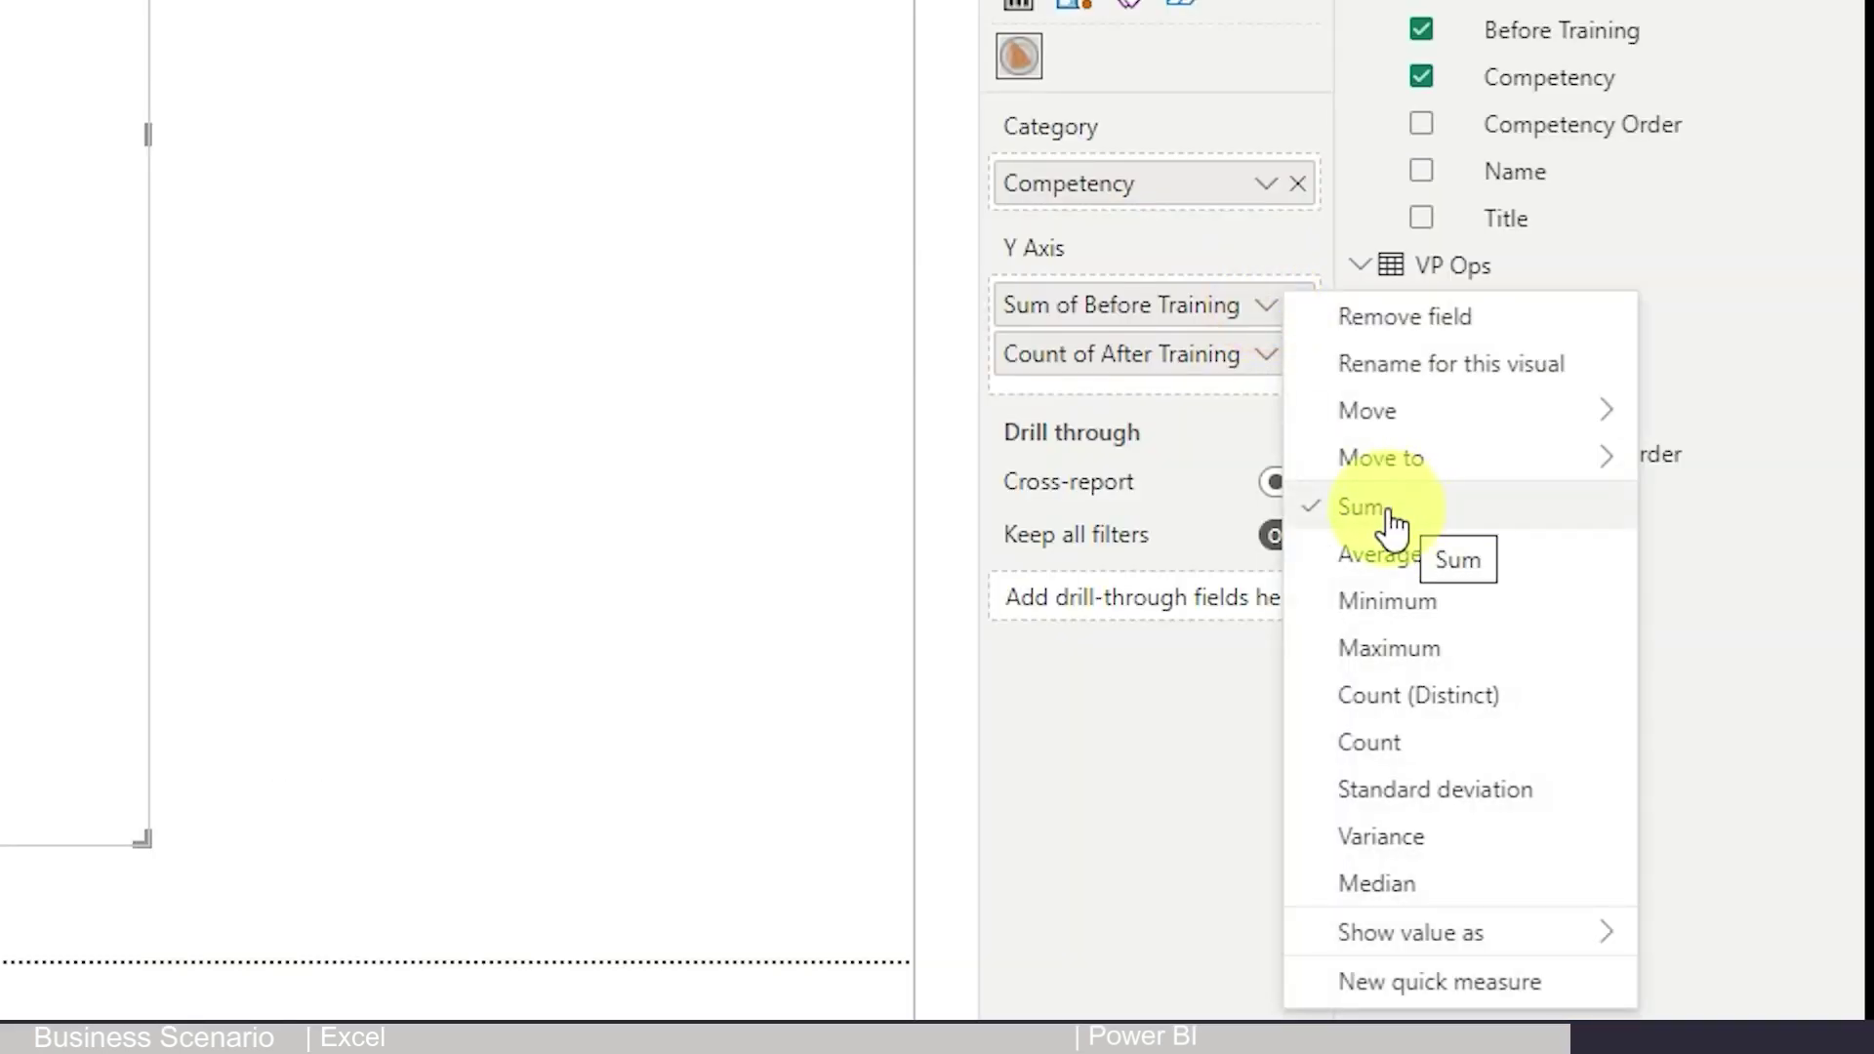
pyautogui.click(1403, 371)
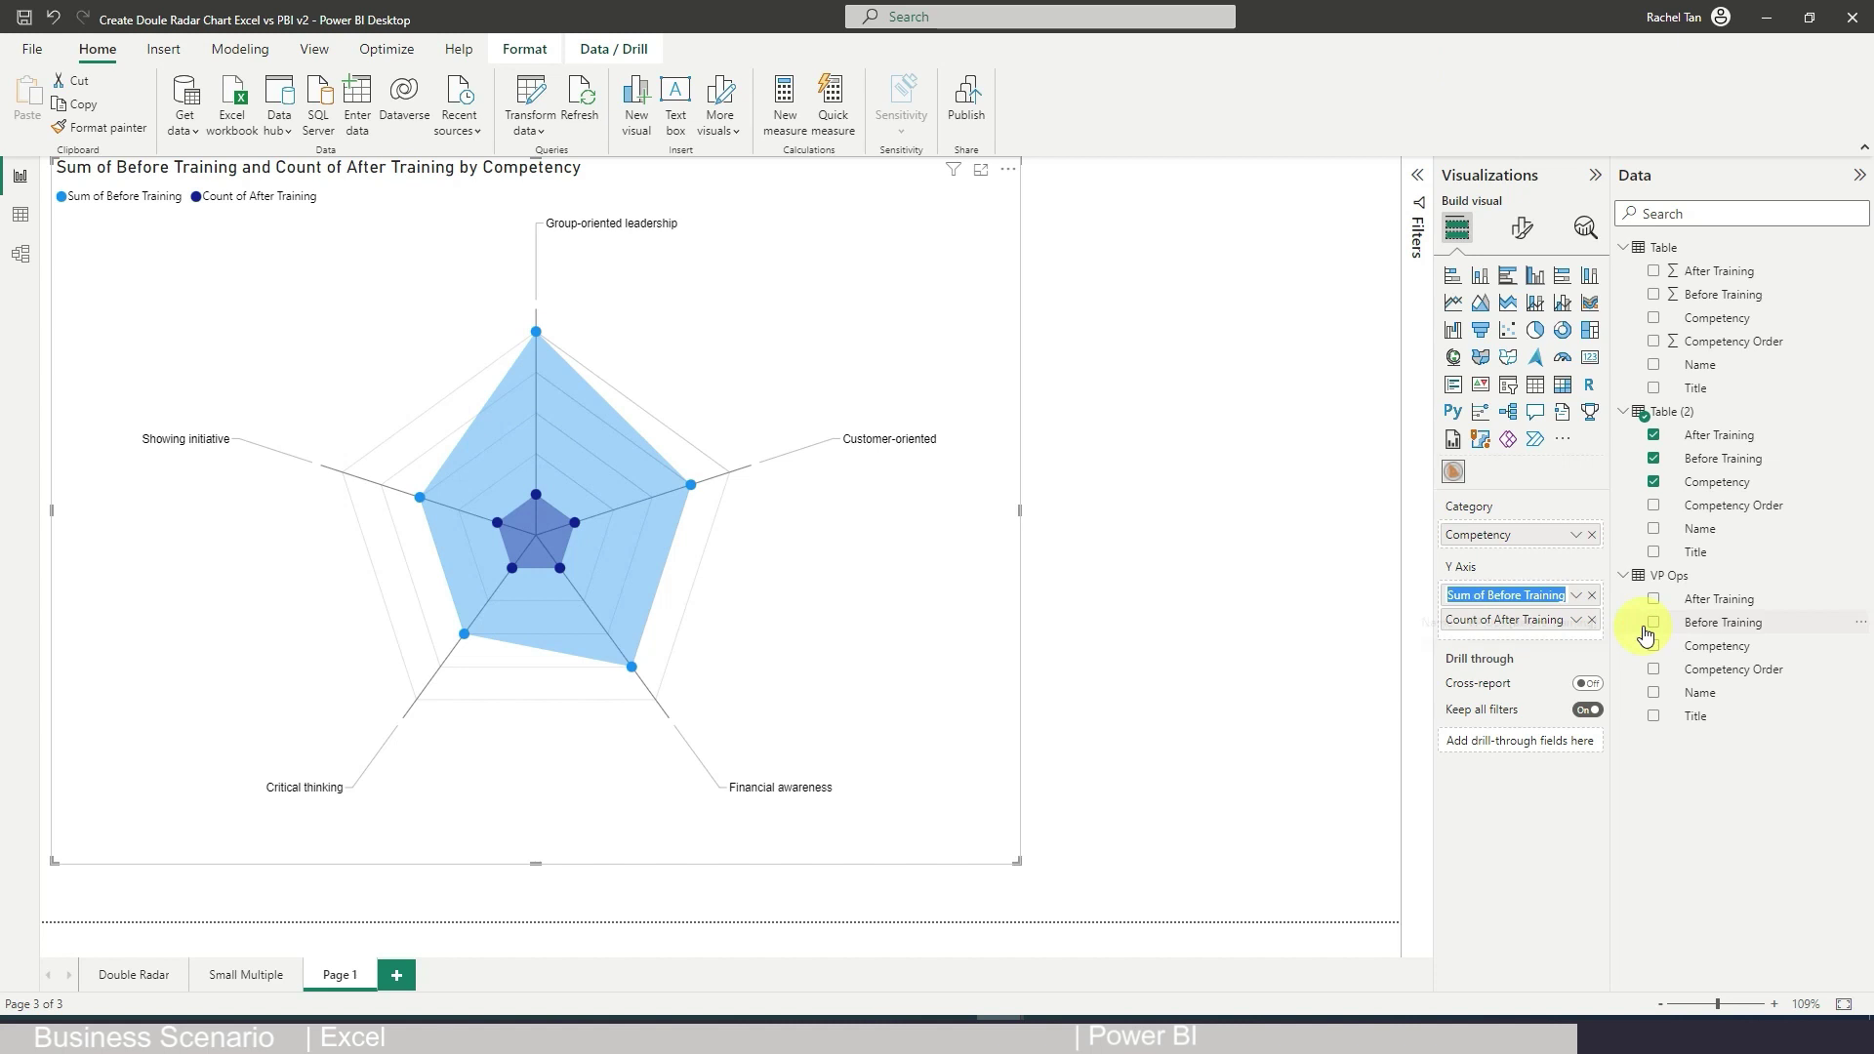
pyautogui.press('Home')
pyautogui.hotkey('ctrl', 'shift', 'Right')
pyautogui.hotkey('ctrl', 'shift', 'Right')
pyautogui.press('Delete')
pyautogui.press('Return')
pyautogui.press('Return')
pyautogui.press('Home')
pyautogui.hotkey('ctrl', 'shift', 'Right')
pyautogui.hotkey('ctrl', 'shift', 'Right')
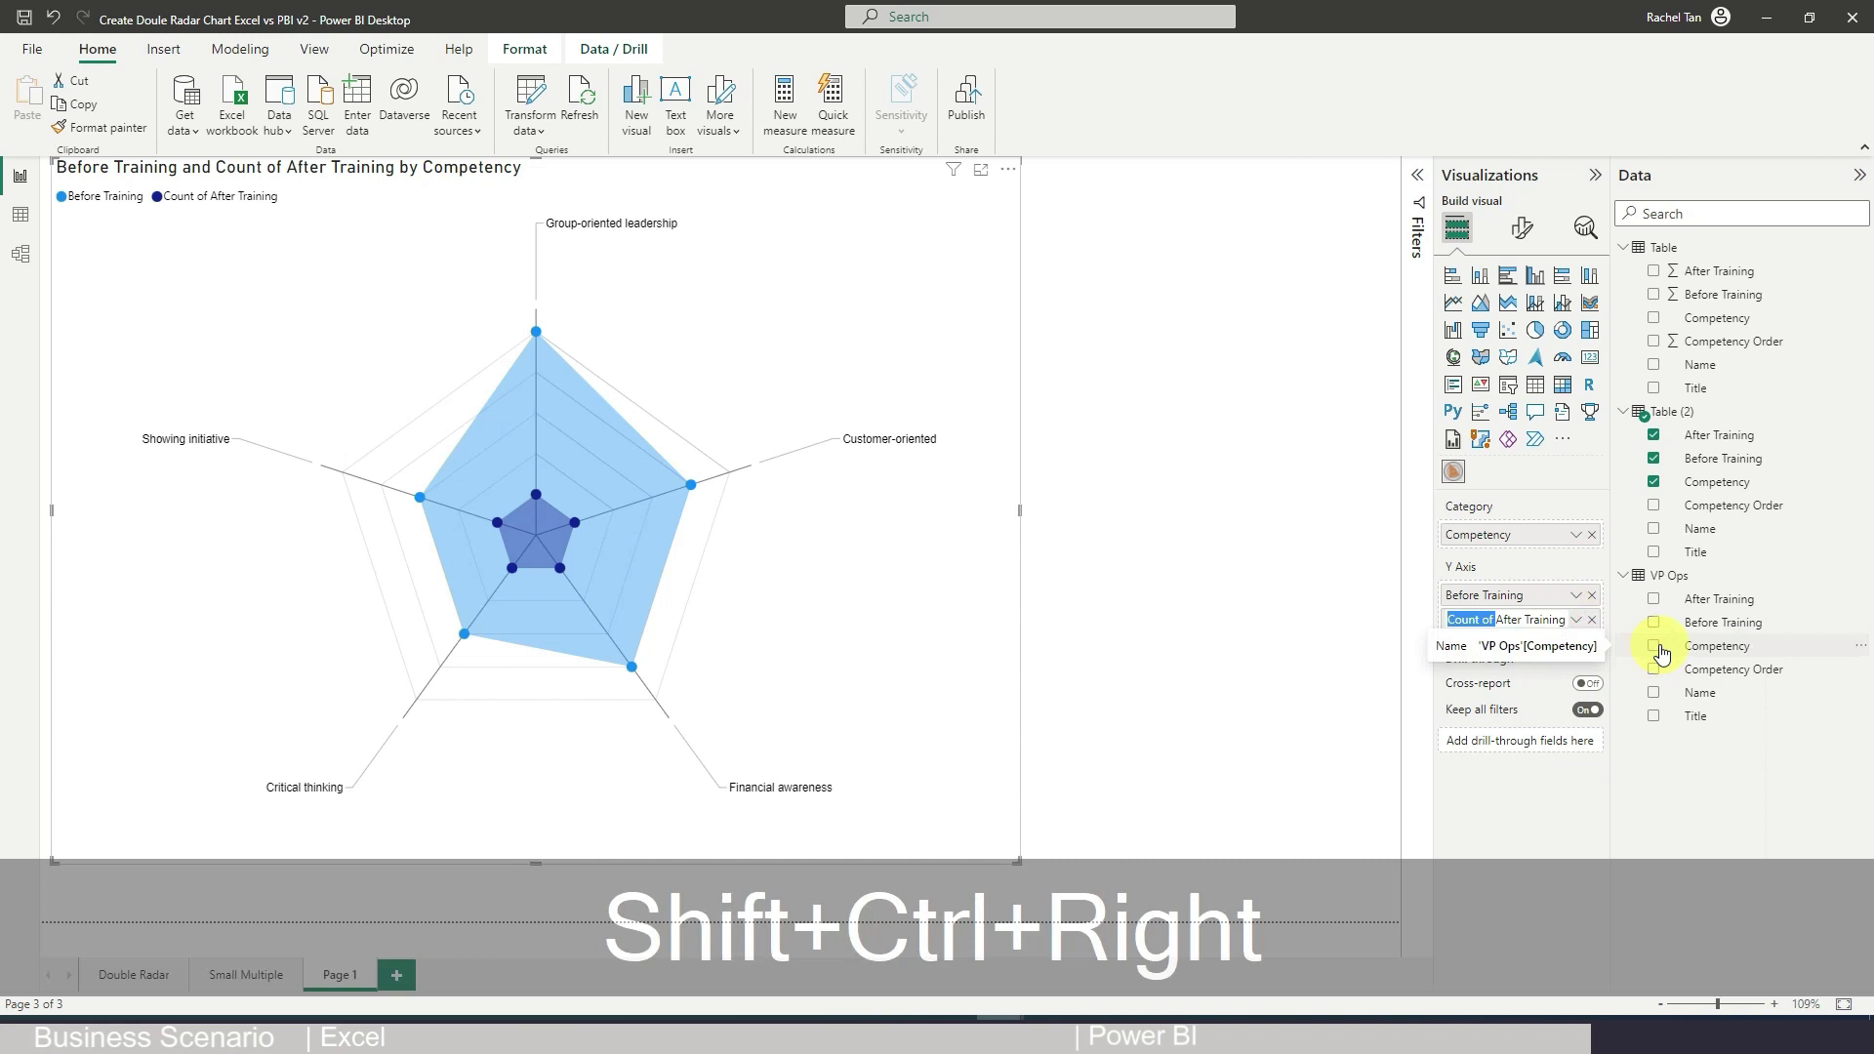
pyautogui.press('Delete')
pyautogui.press('Return')
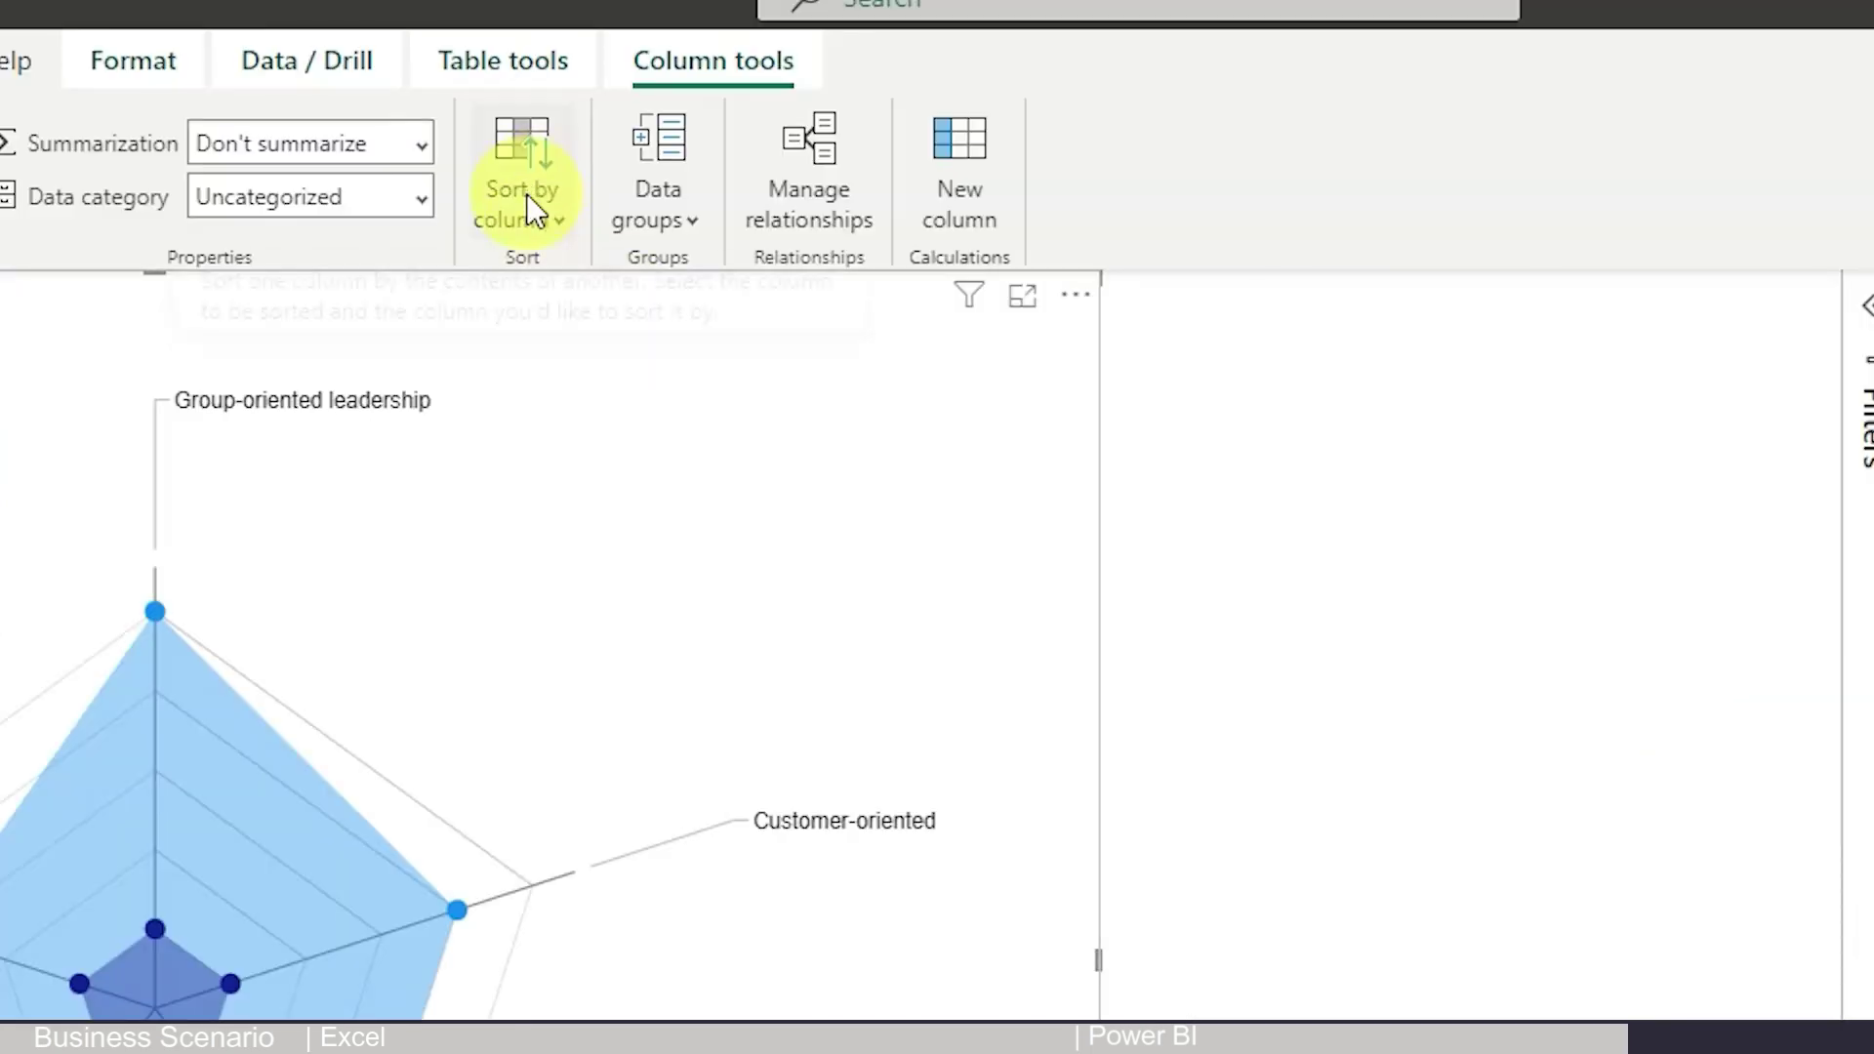
# Sort the Competency column by Competency Order
pyautogui.click(525, 194)
pyautogui.click(569, 473)
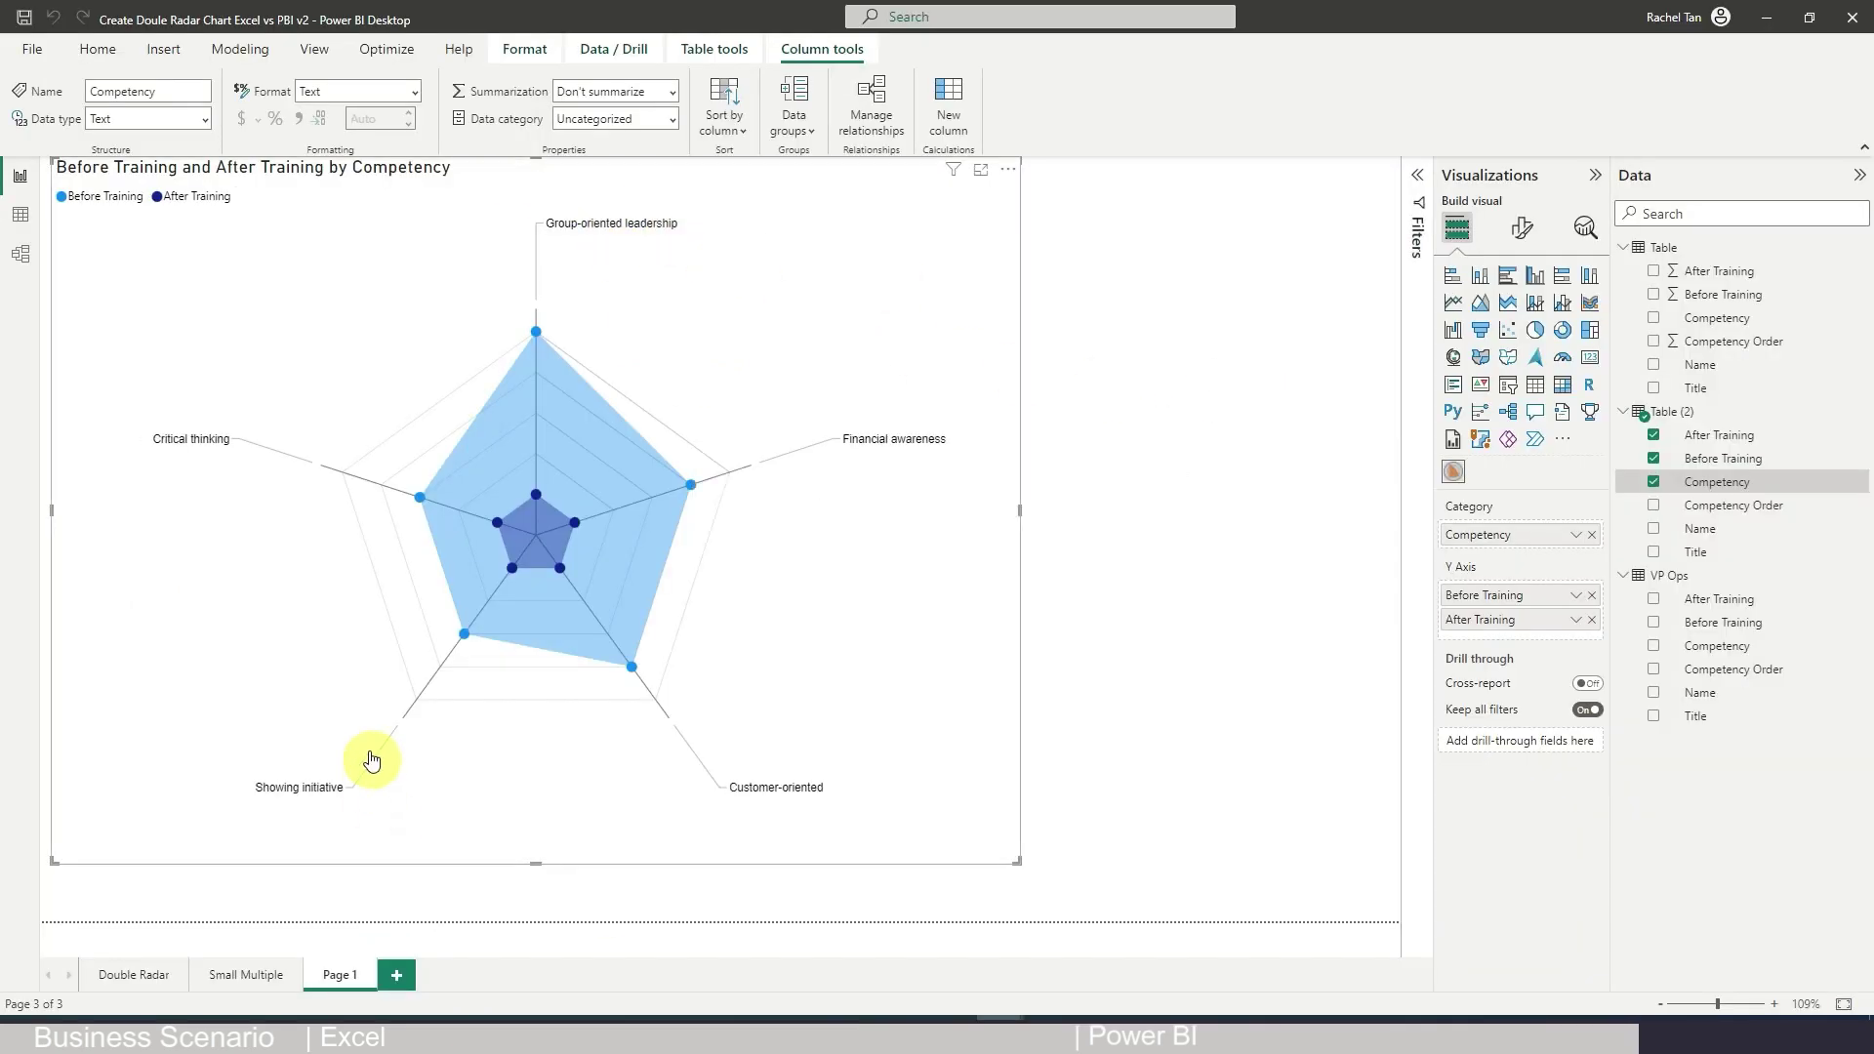
pyautogui.click(135, 974)
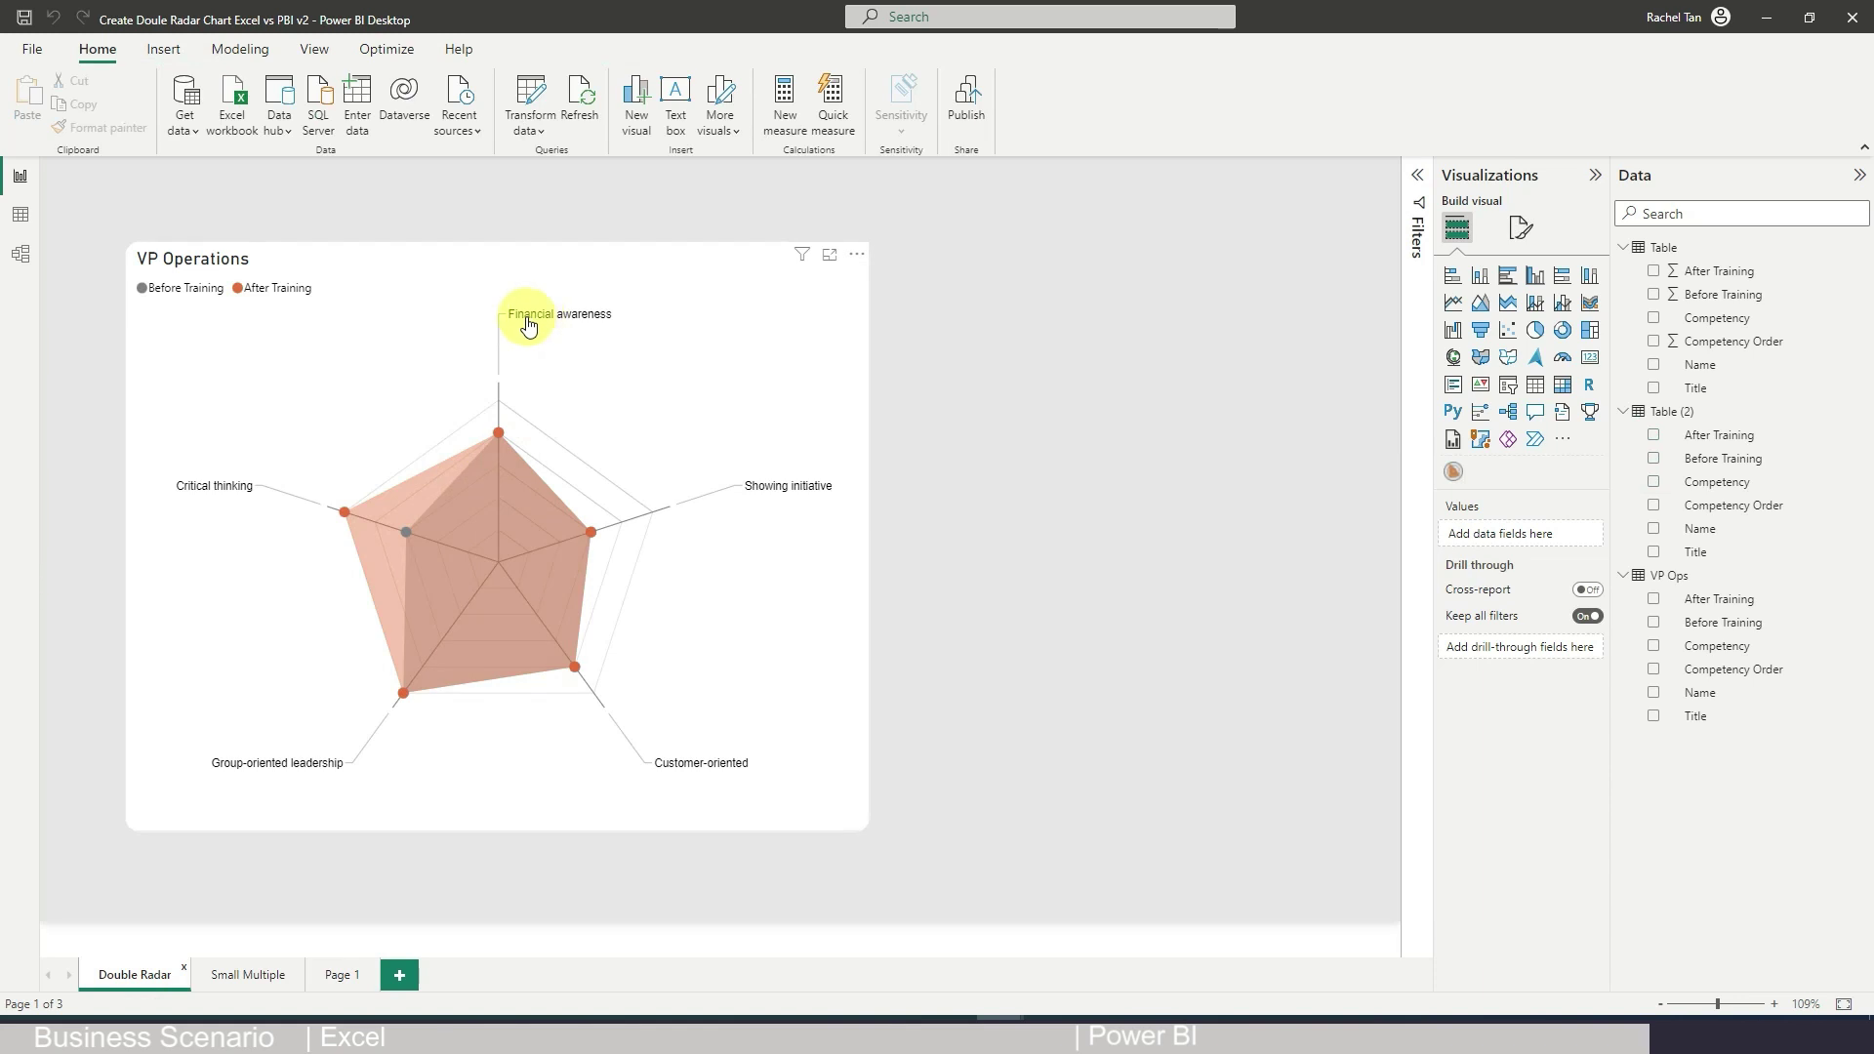
pyautogui.click(346, 975)
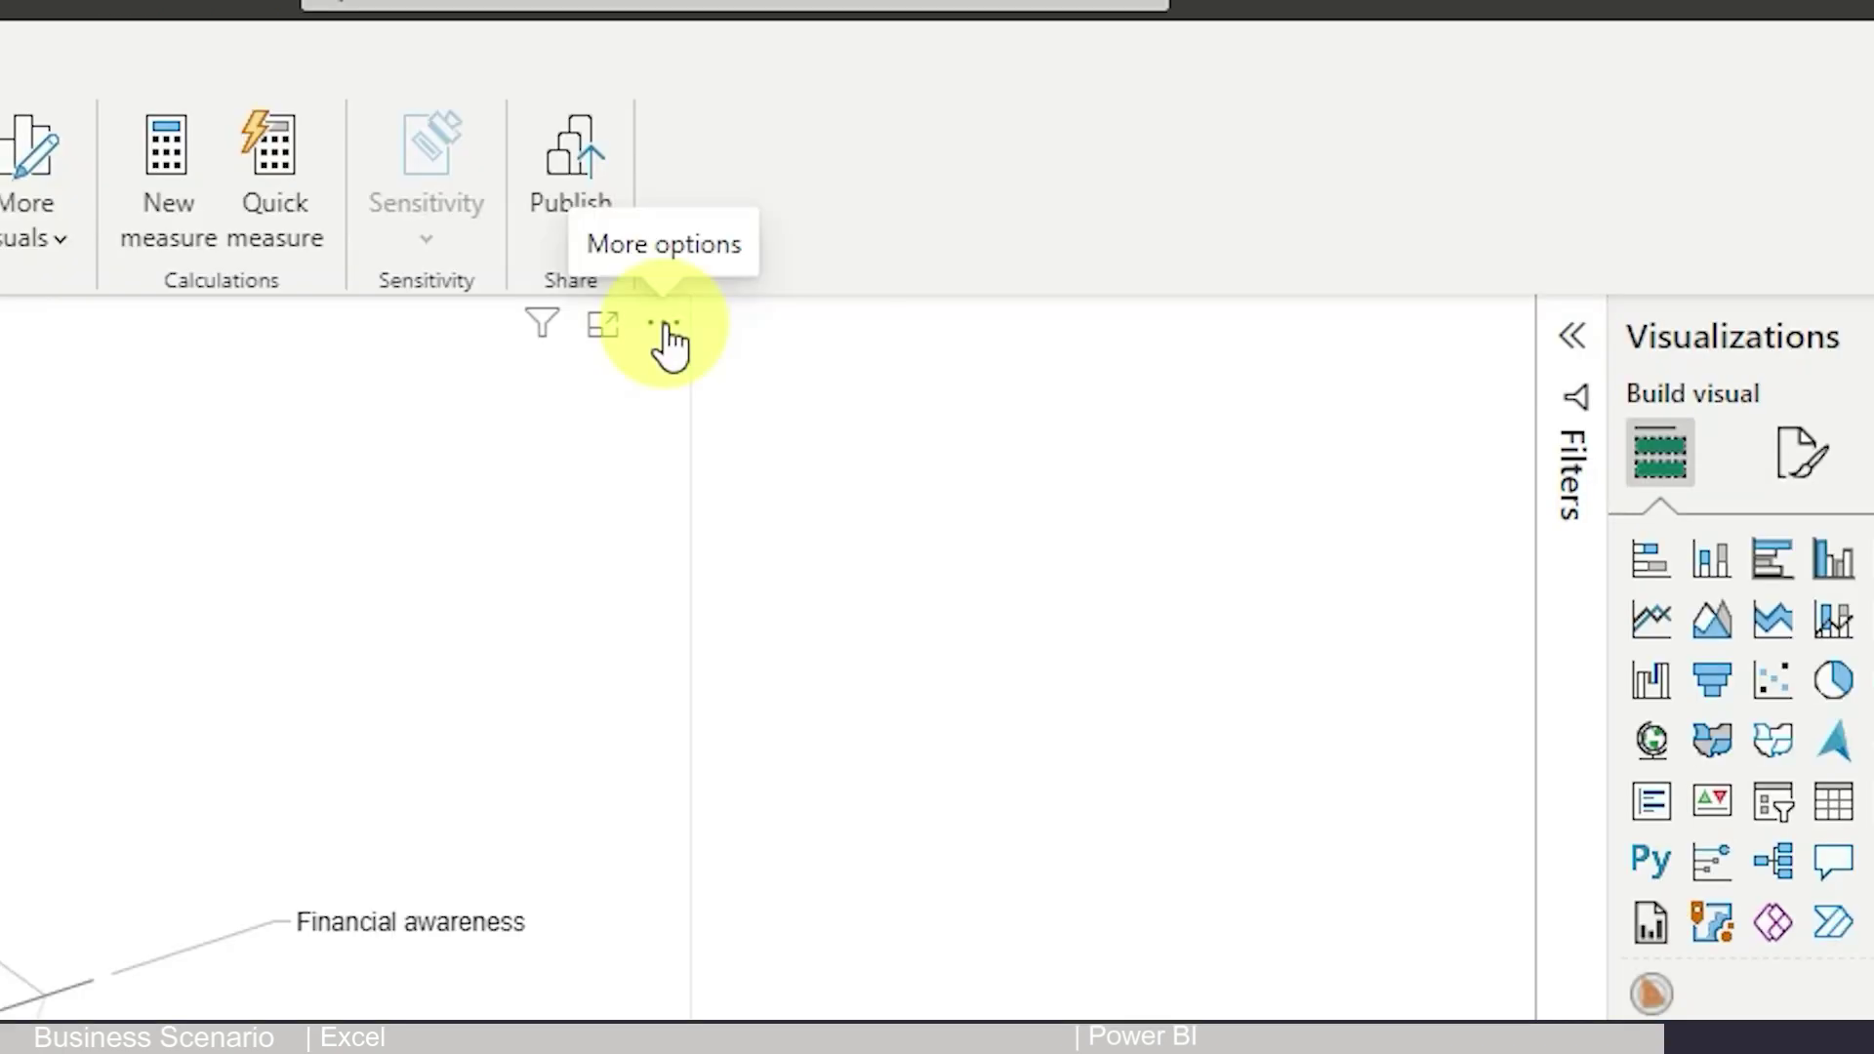
# Sort the radar chart's axis by Competency in ascending order
pyautogui.click(1009, 173)
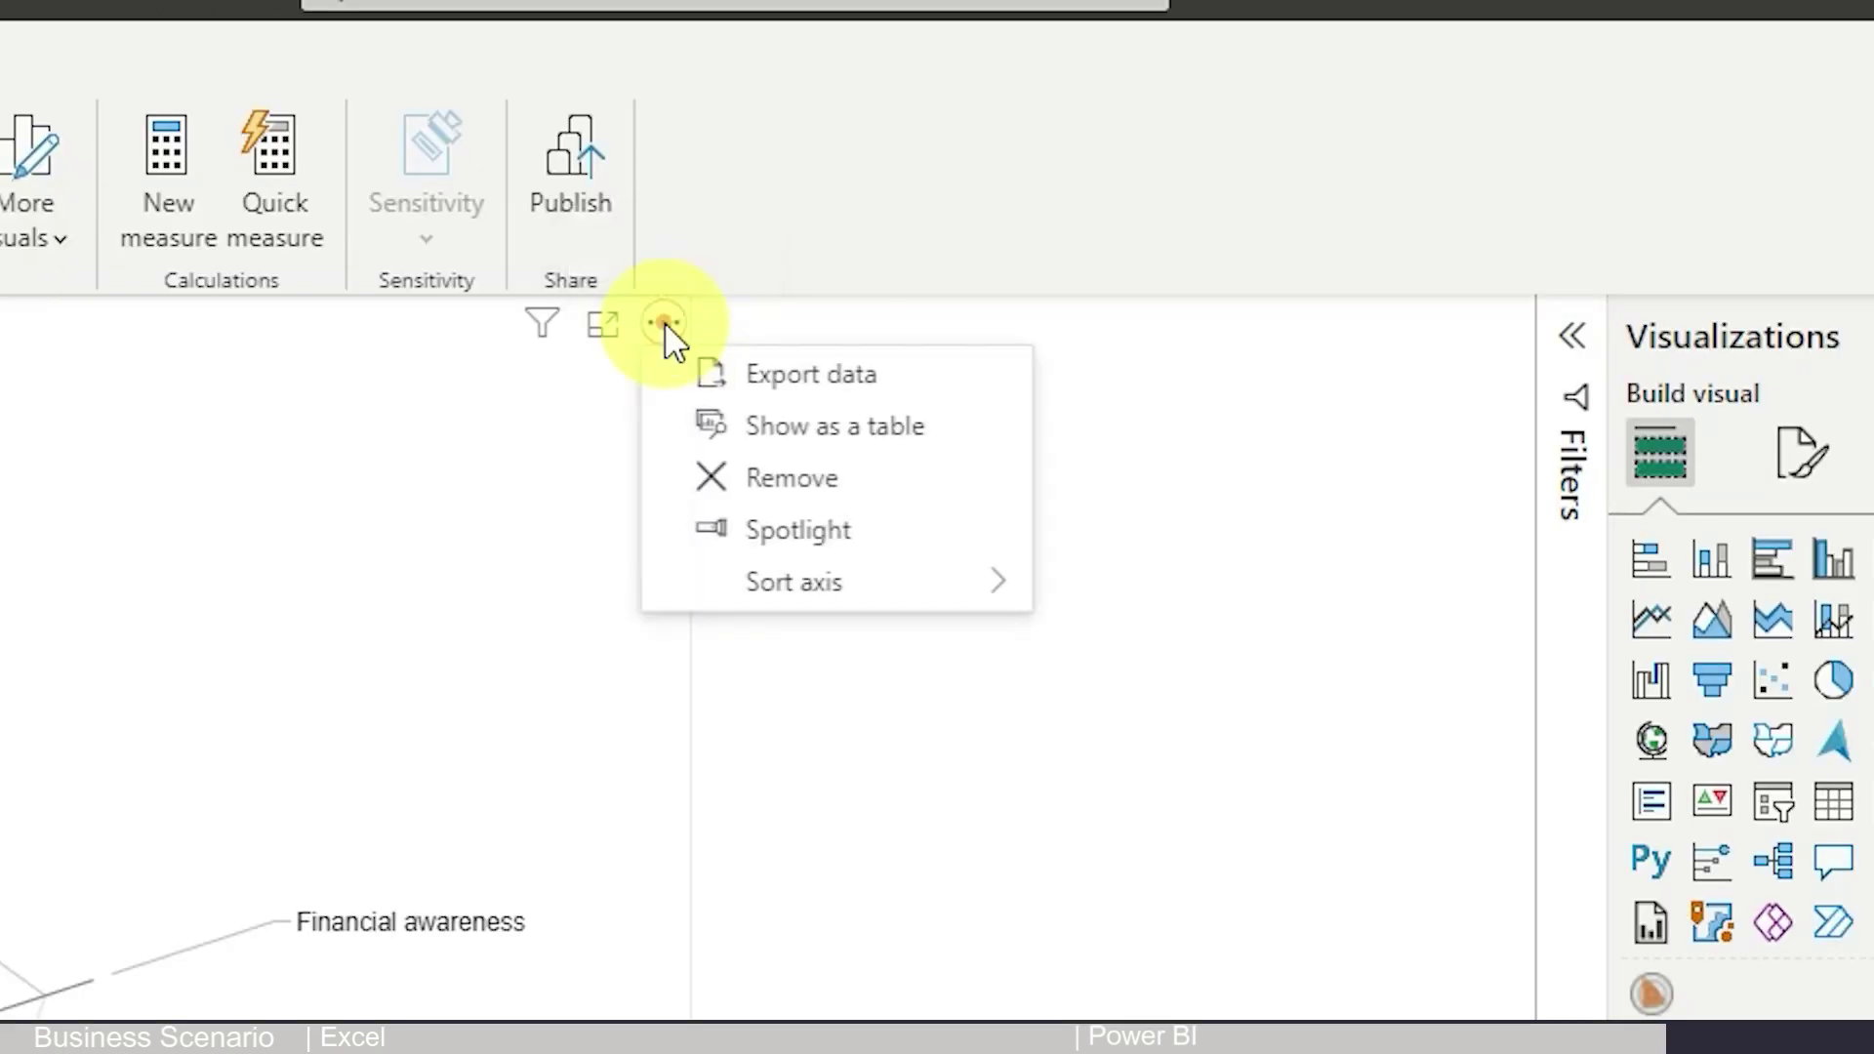
pyautogui.moveTo(1068, 291)
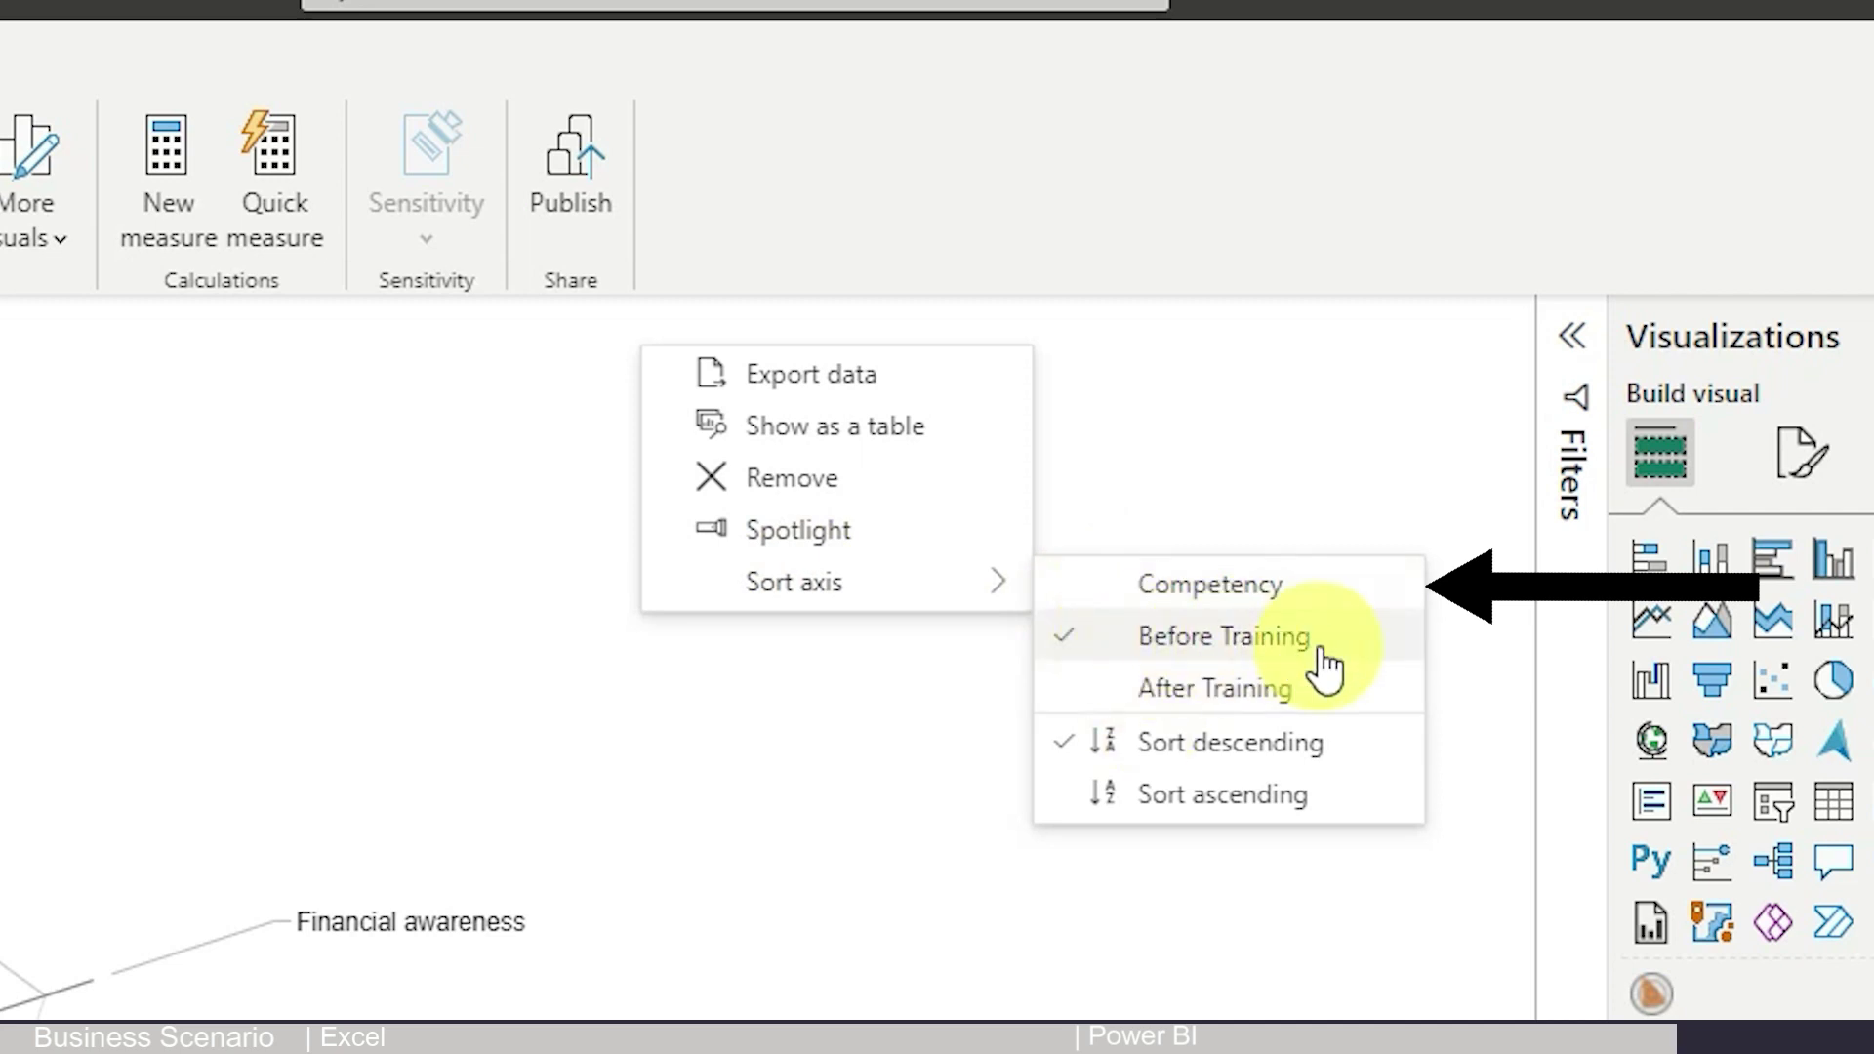
pyautogui.click(1243, 584)
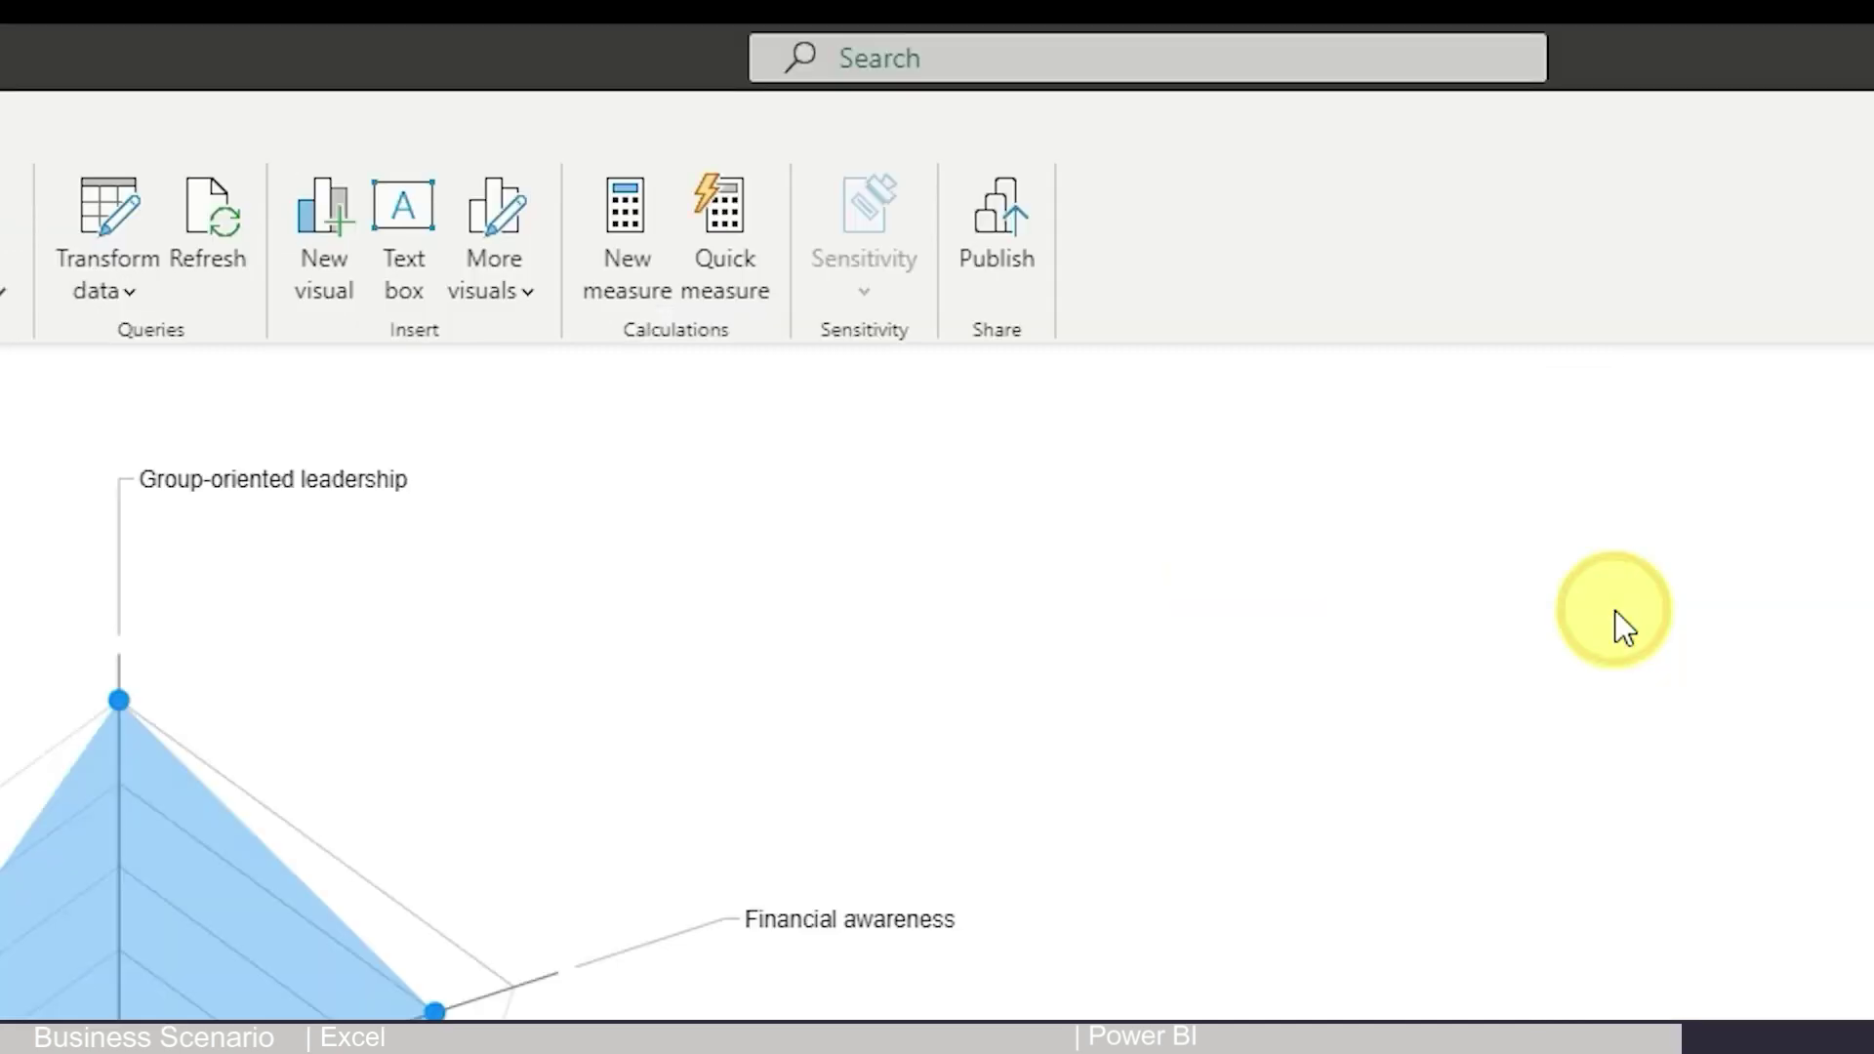
pyautogui.click(1081, 370)
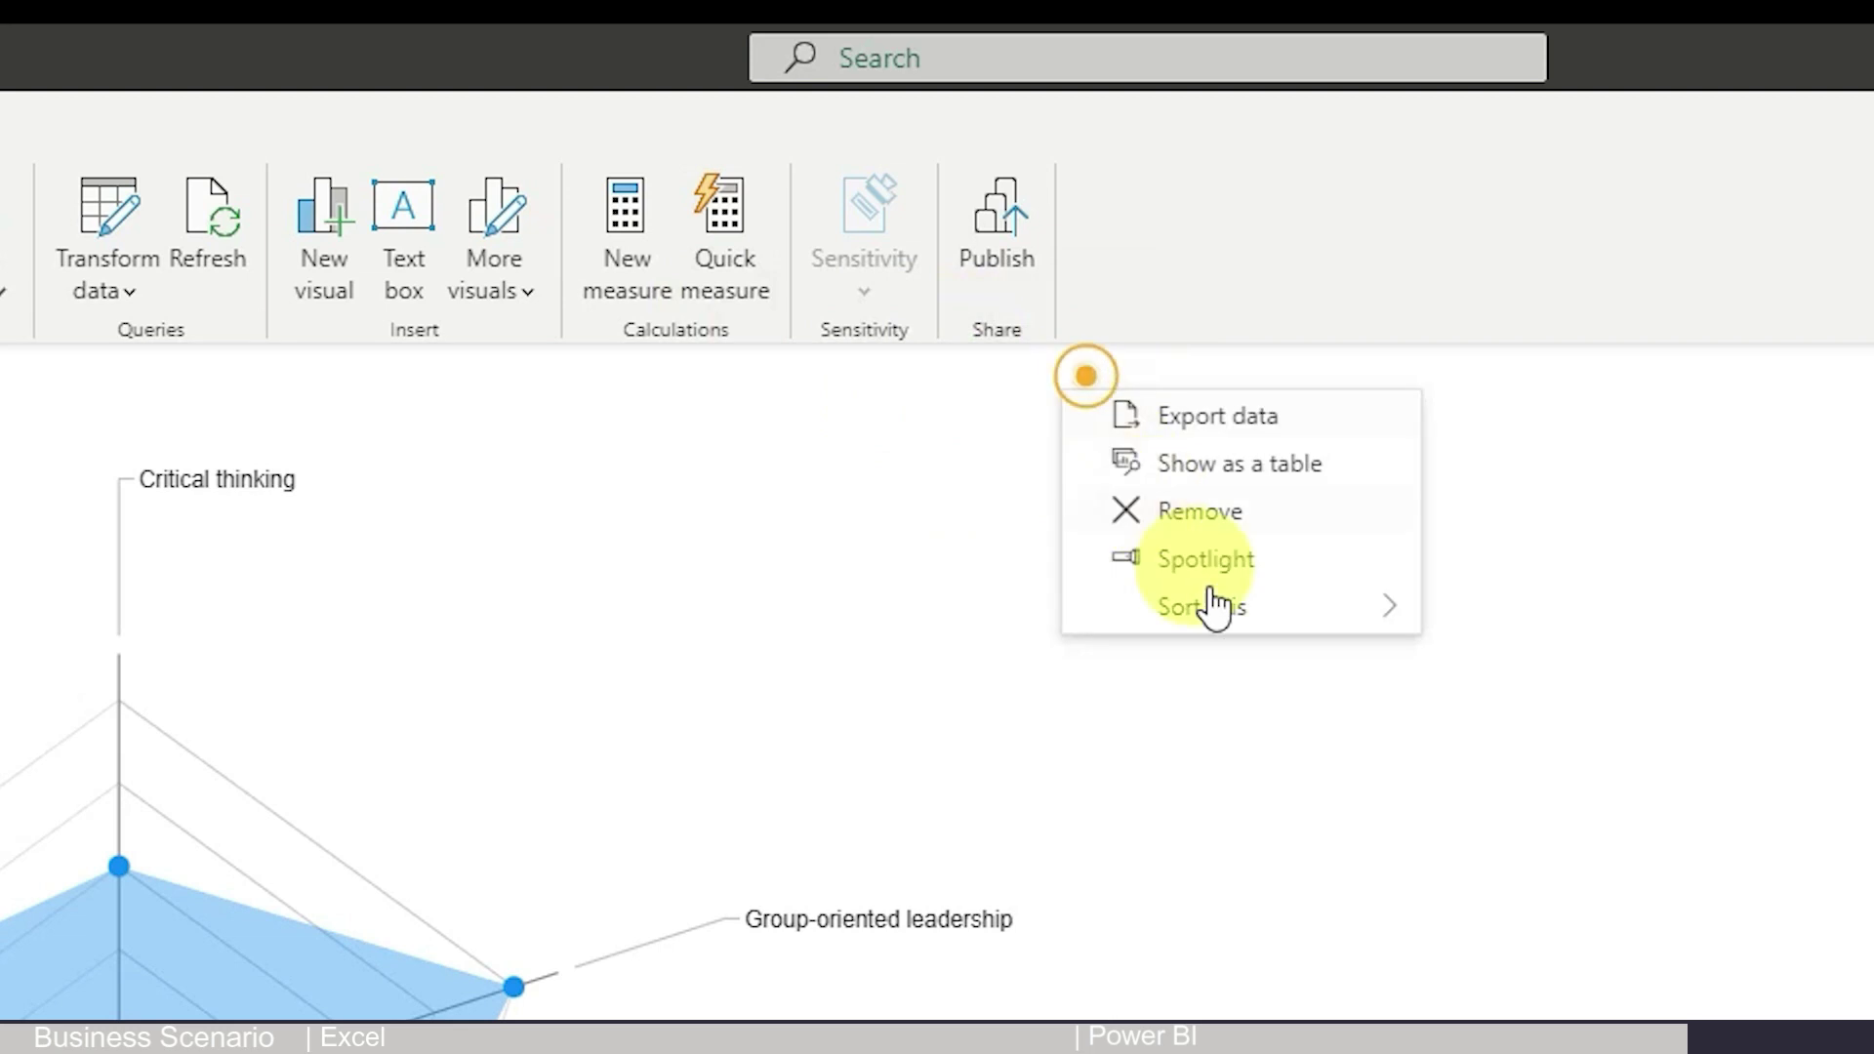
pyautogui.moveTo(1249, 628)
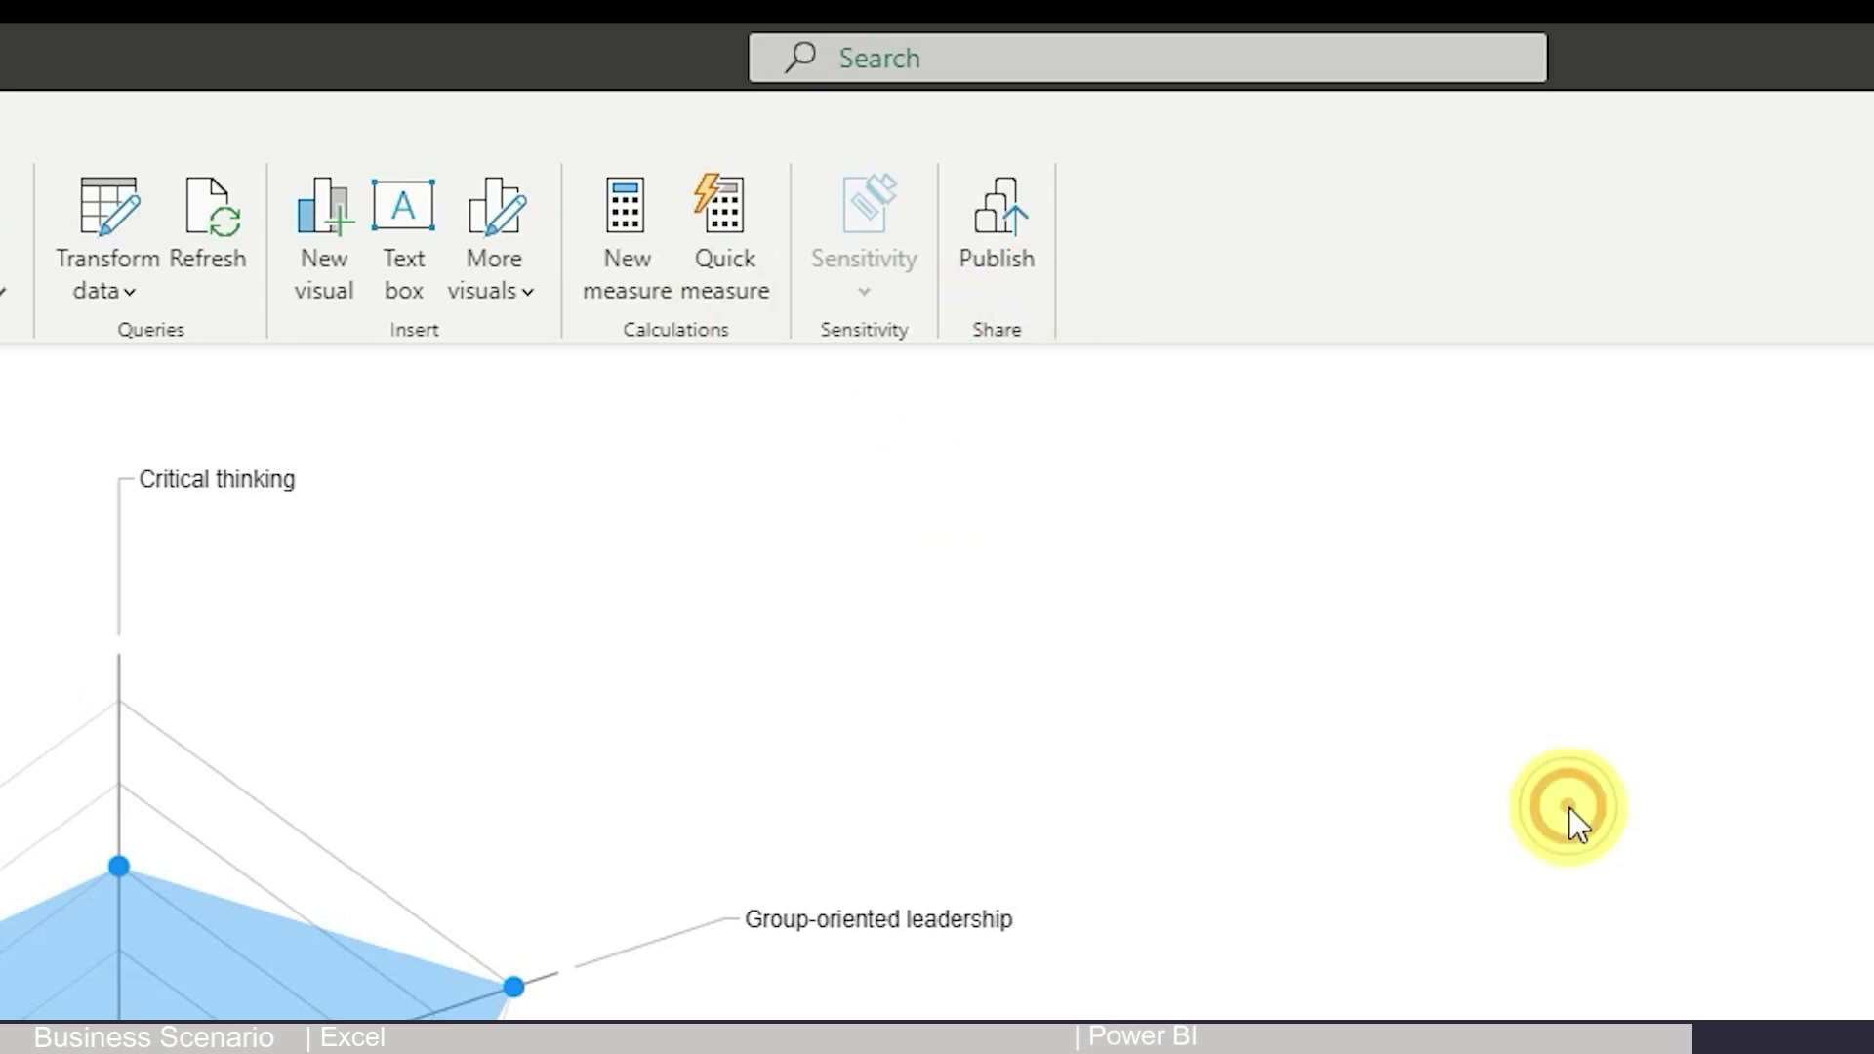
pyautogui.click(1600, 804)
# Widen the radar chart to the right and switch After Training from Count to Sum
pyautogui.click(662, 586)
pyautogui.moveTo(1015, 857); pyautogui.dragTo(1130, 858)
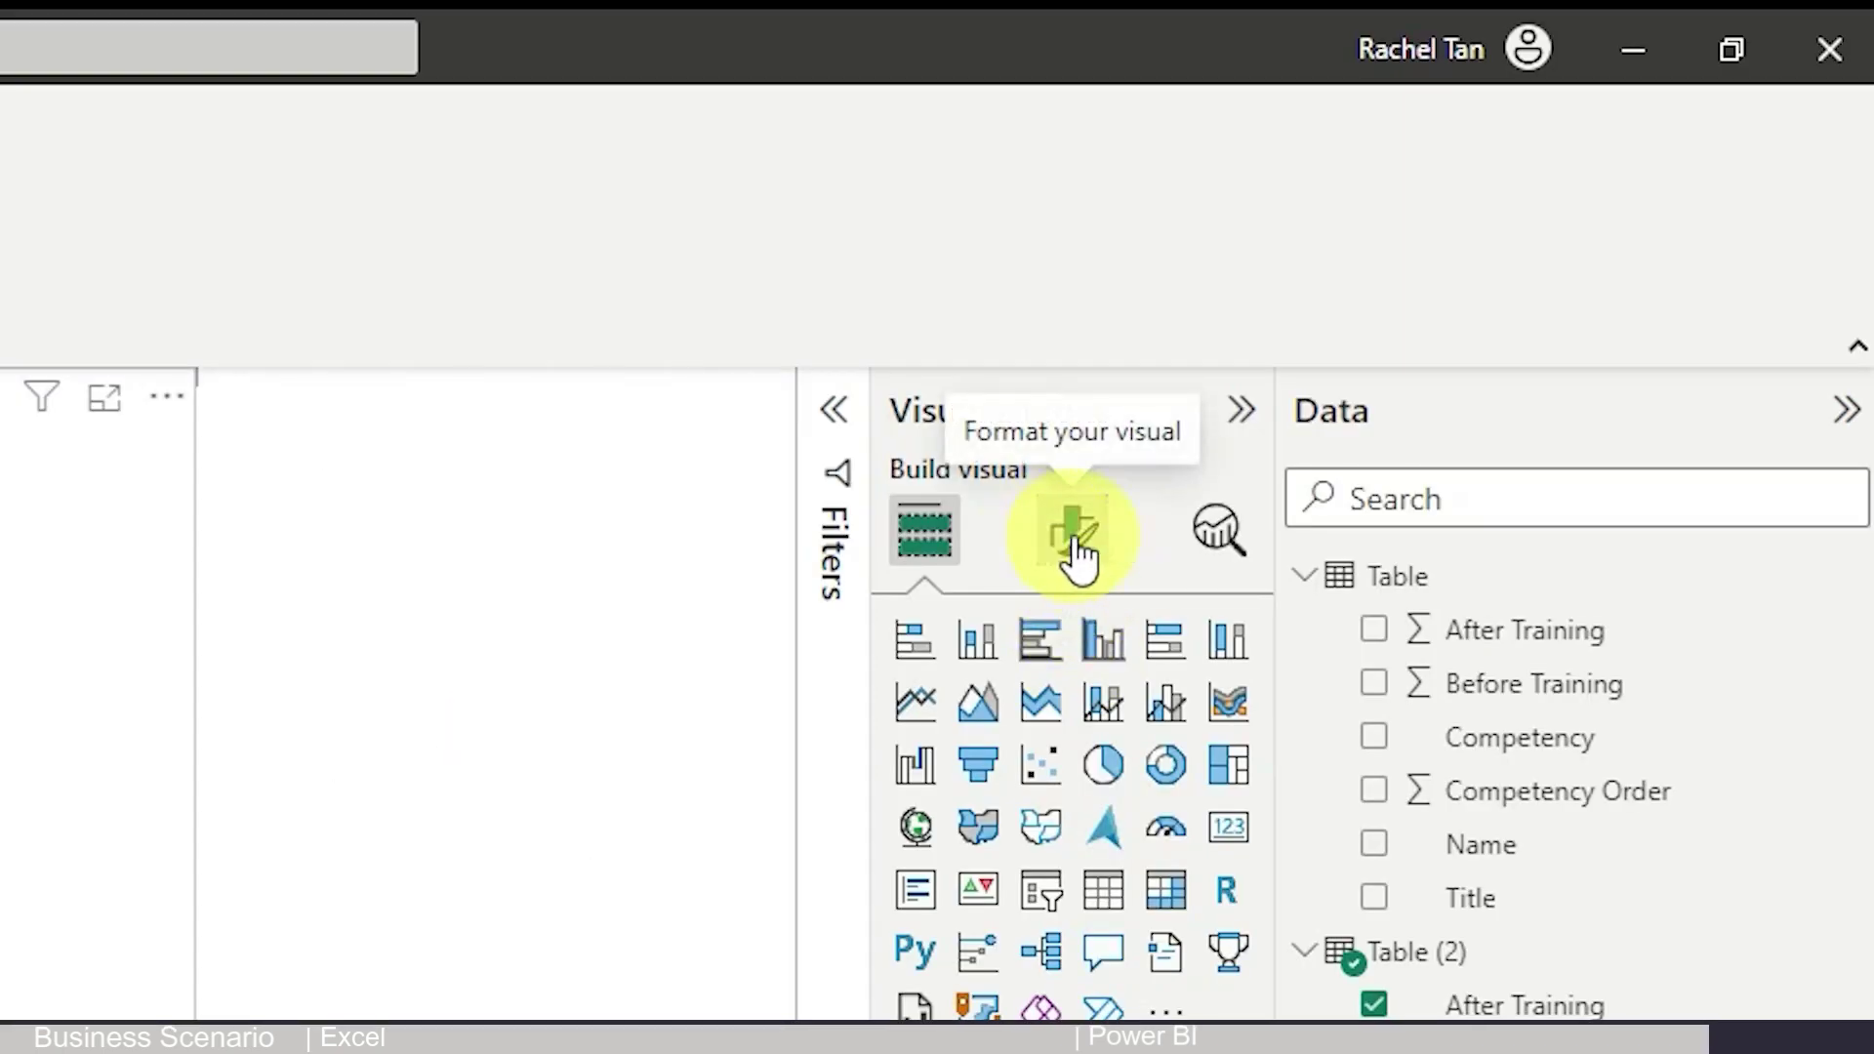
pyautogui.click(1380, 388)
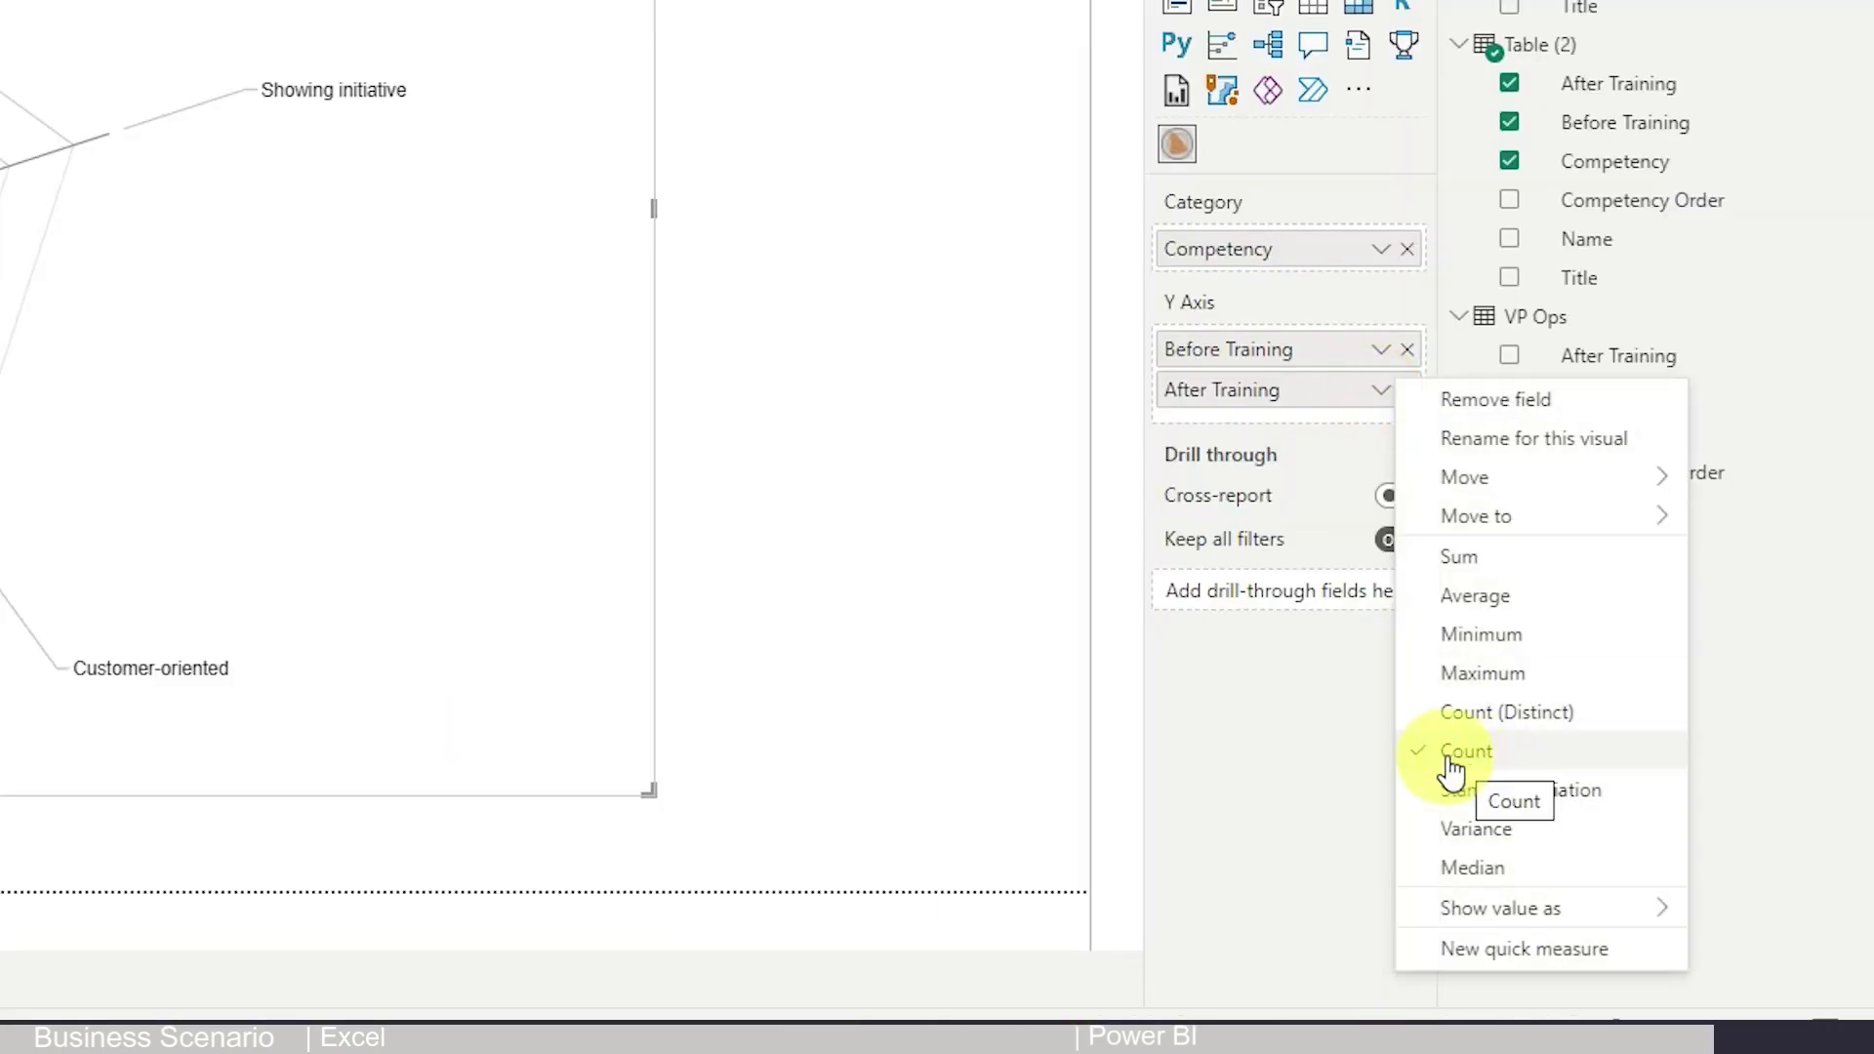
pyautogui.click(1461, 559)
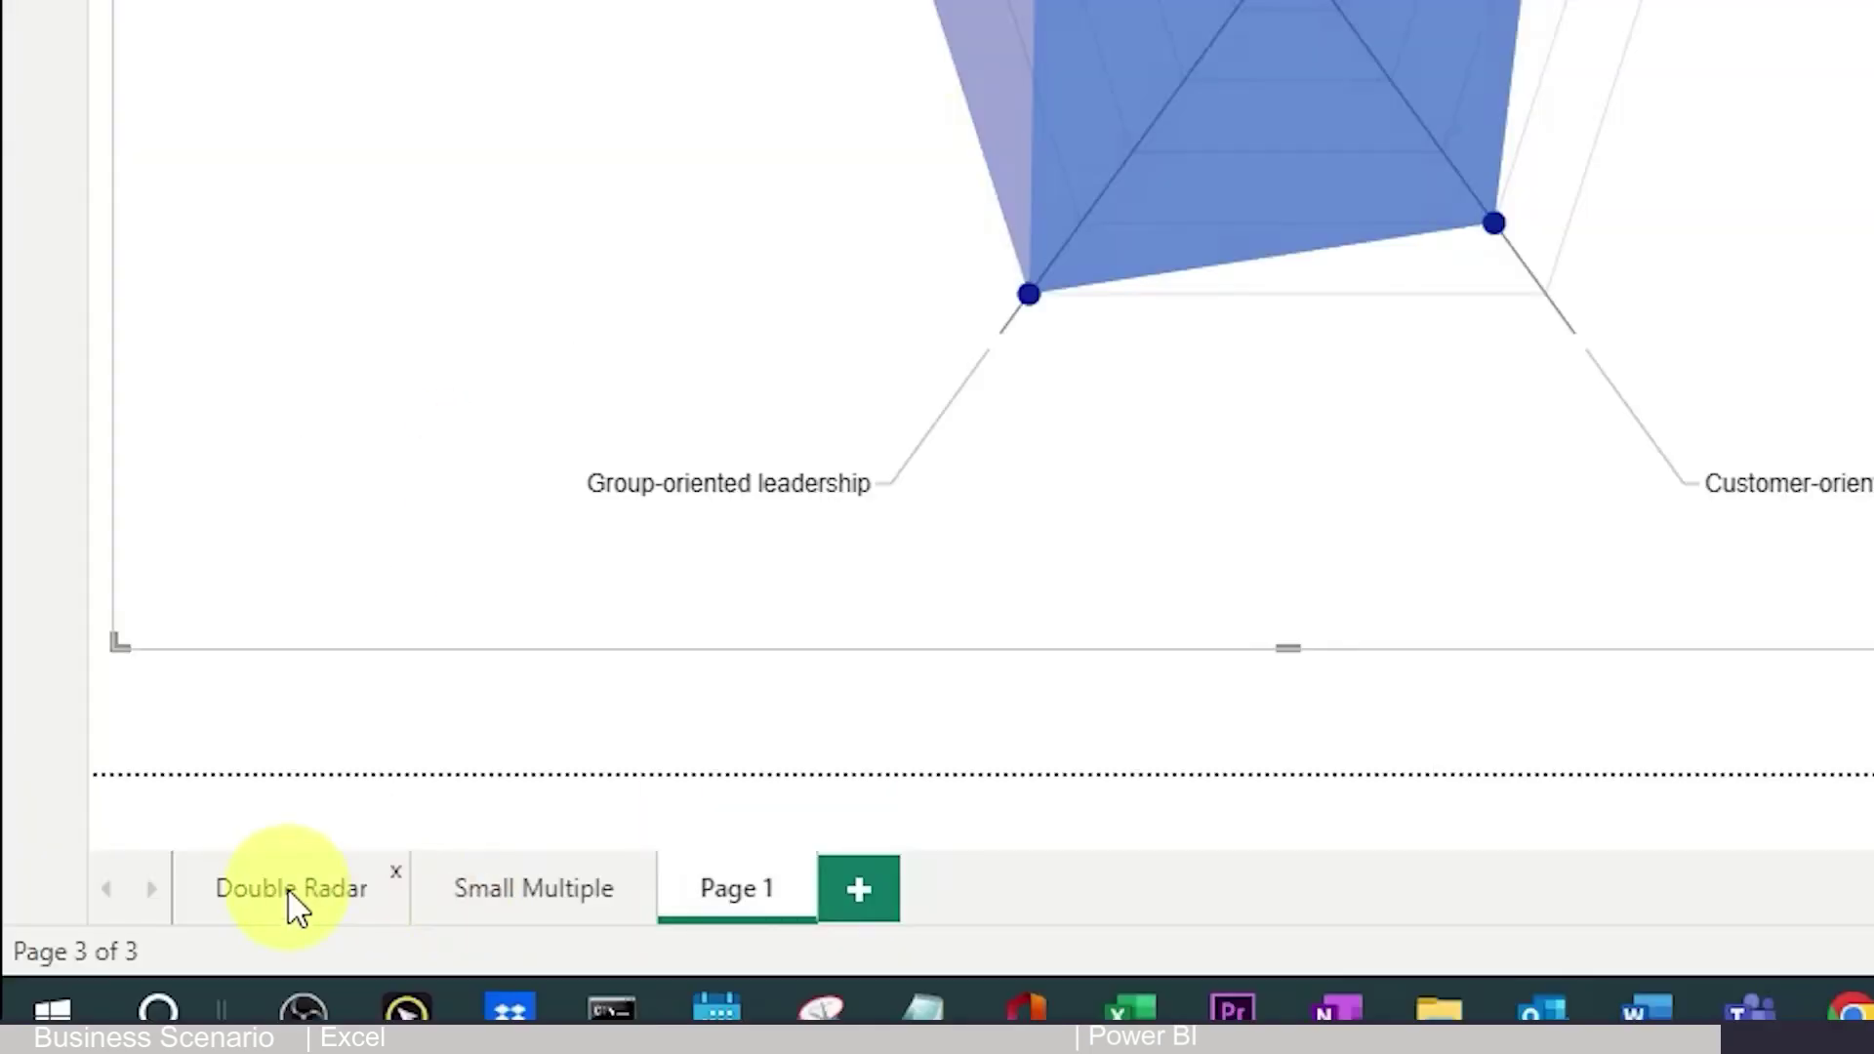
pyautogui.click(133, 976)
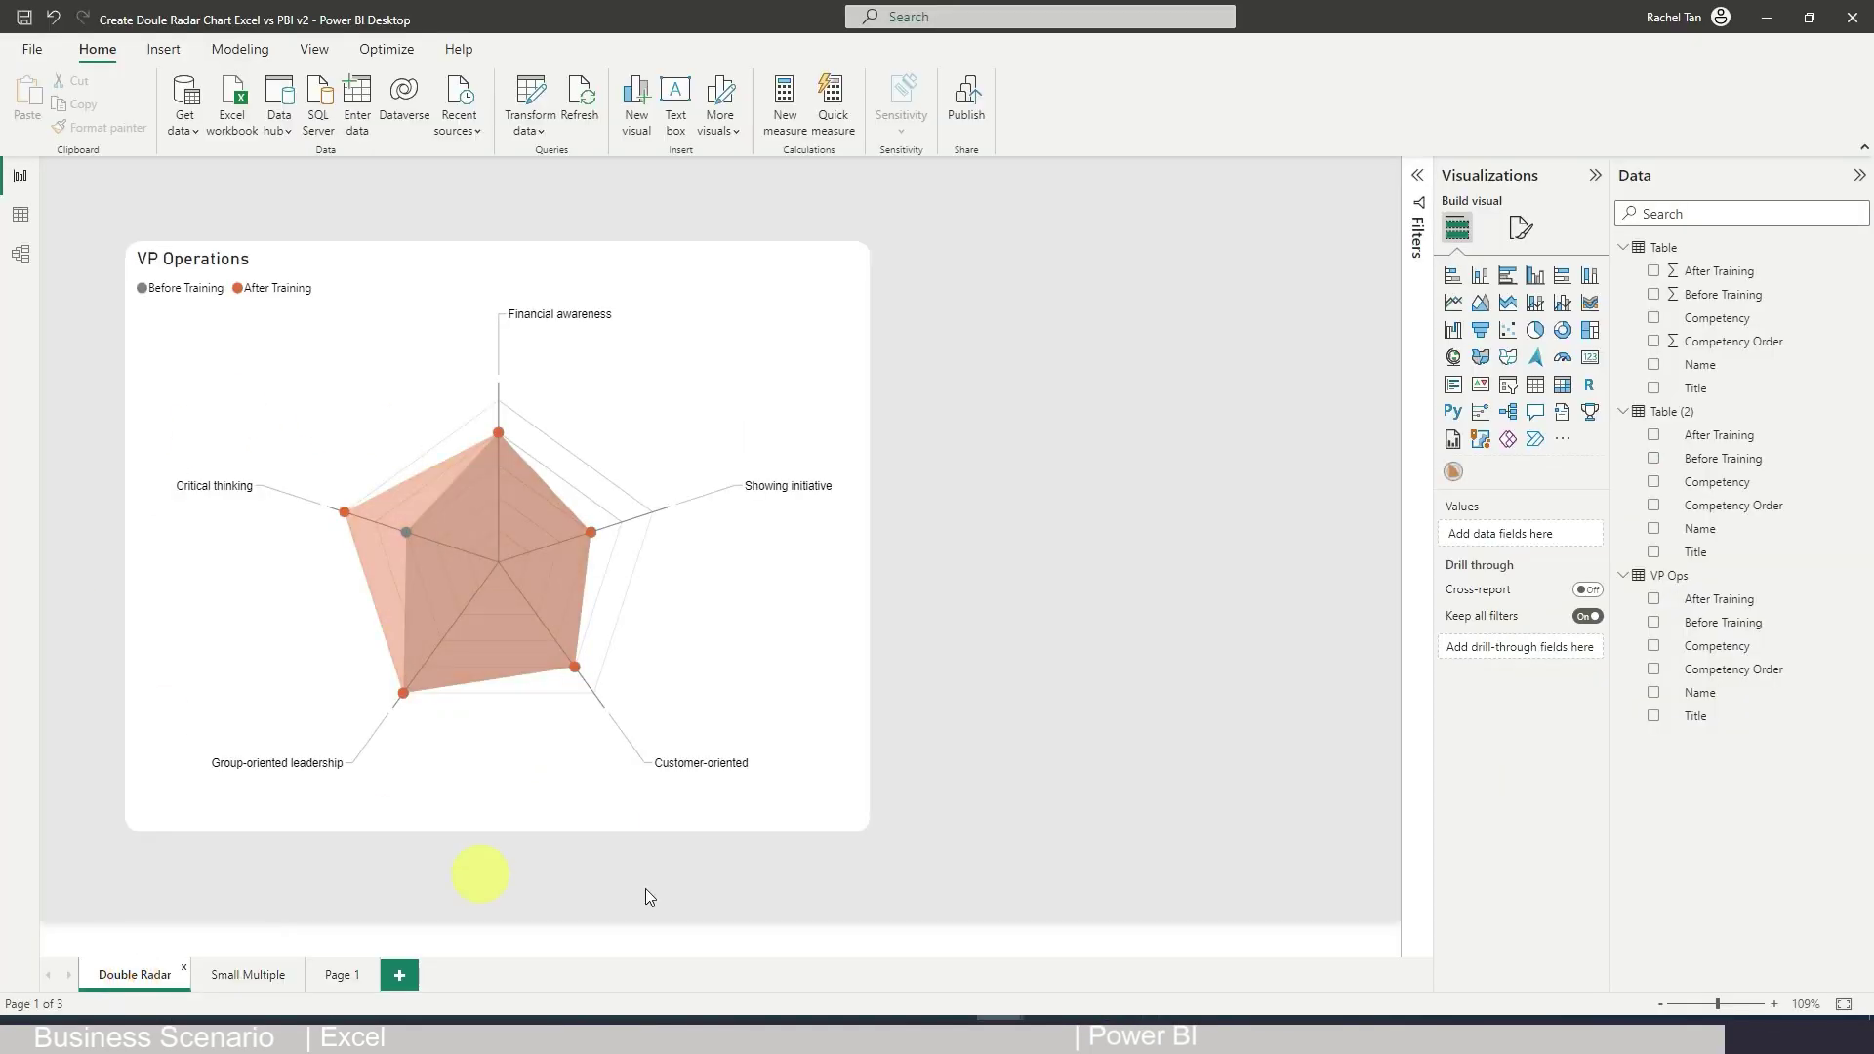
pyautogui.click(341, 974)
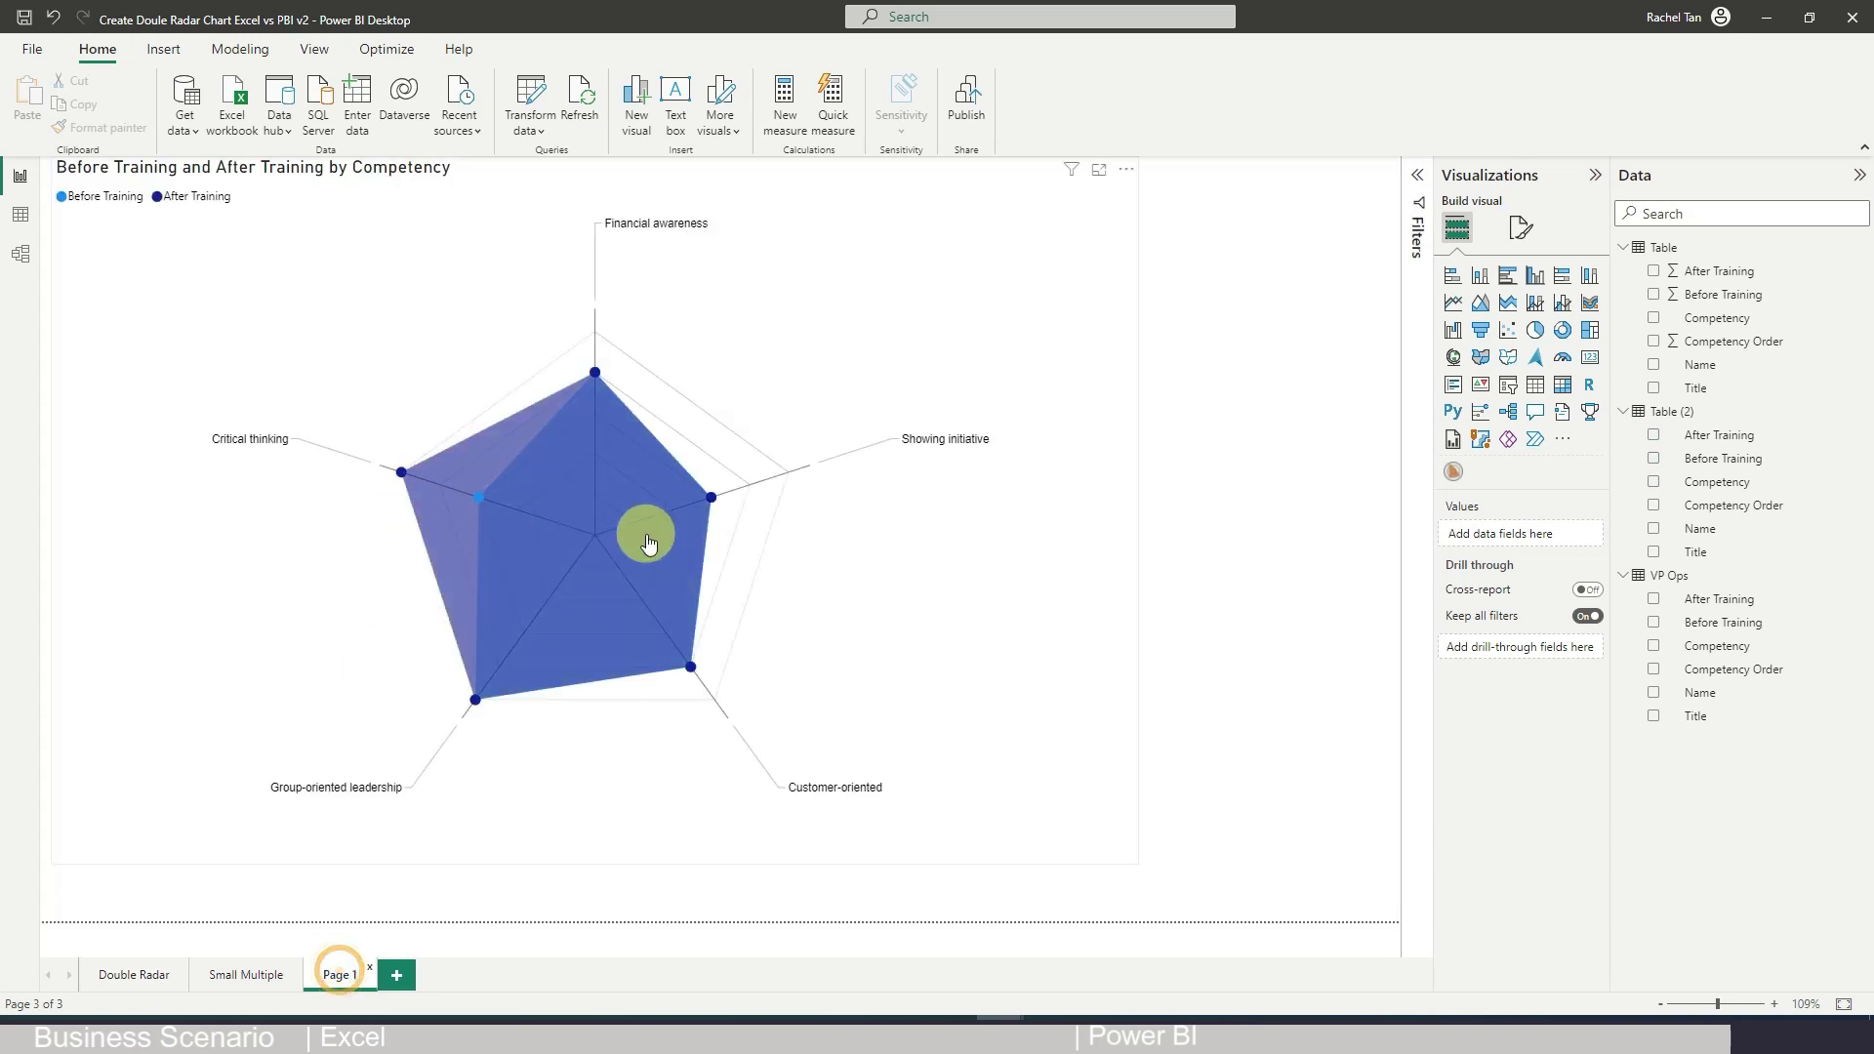
pyautogui.click(818, 656)
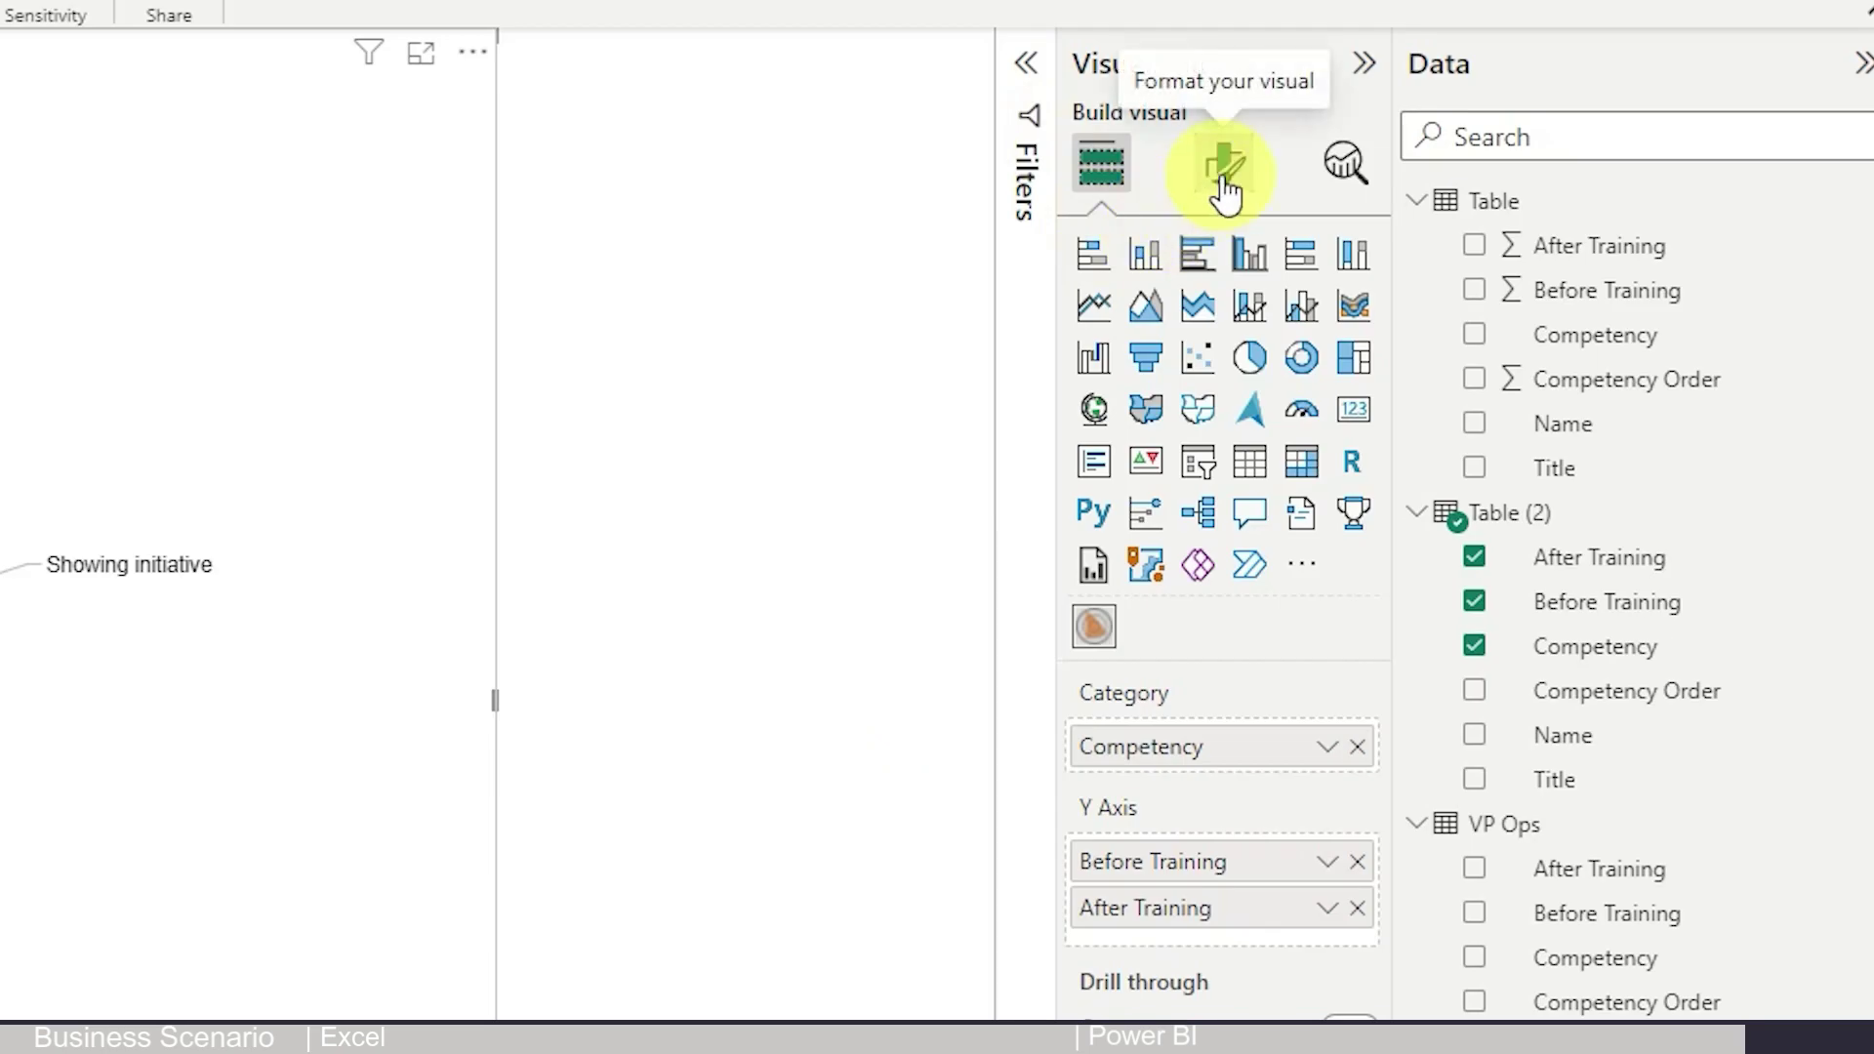
# In the radar chart's Data colors settings, set the Before Training series to grey
pyautogui.click(1224, 186)
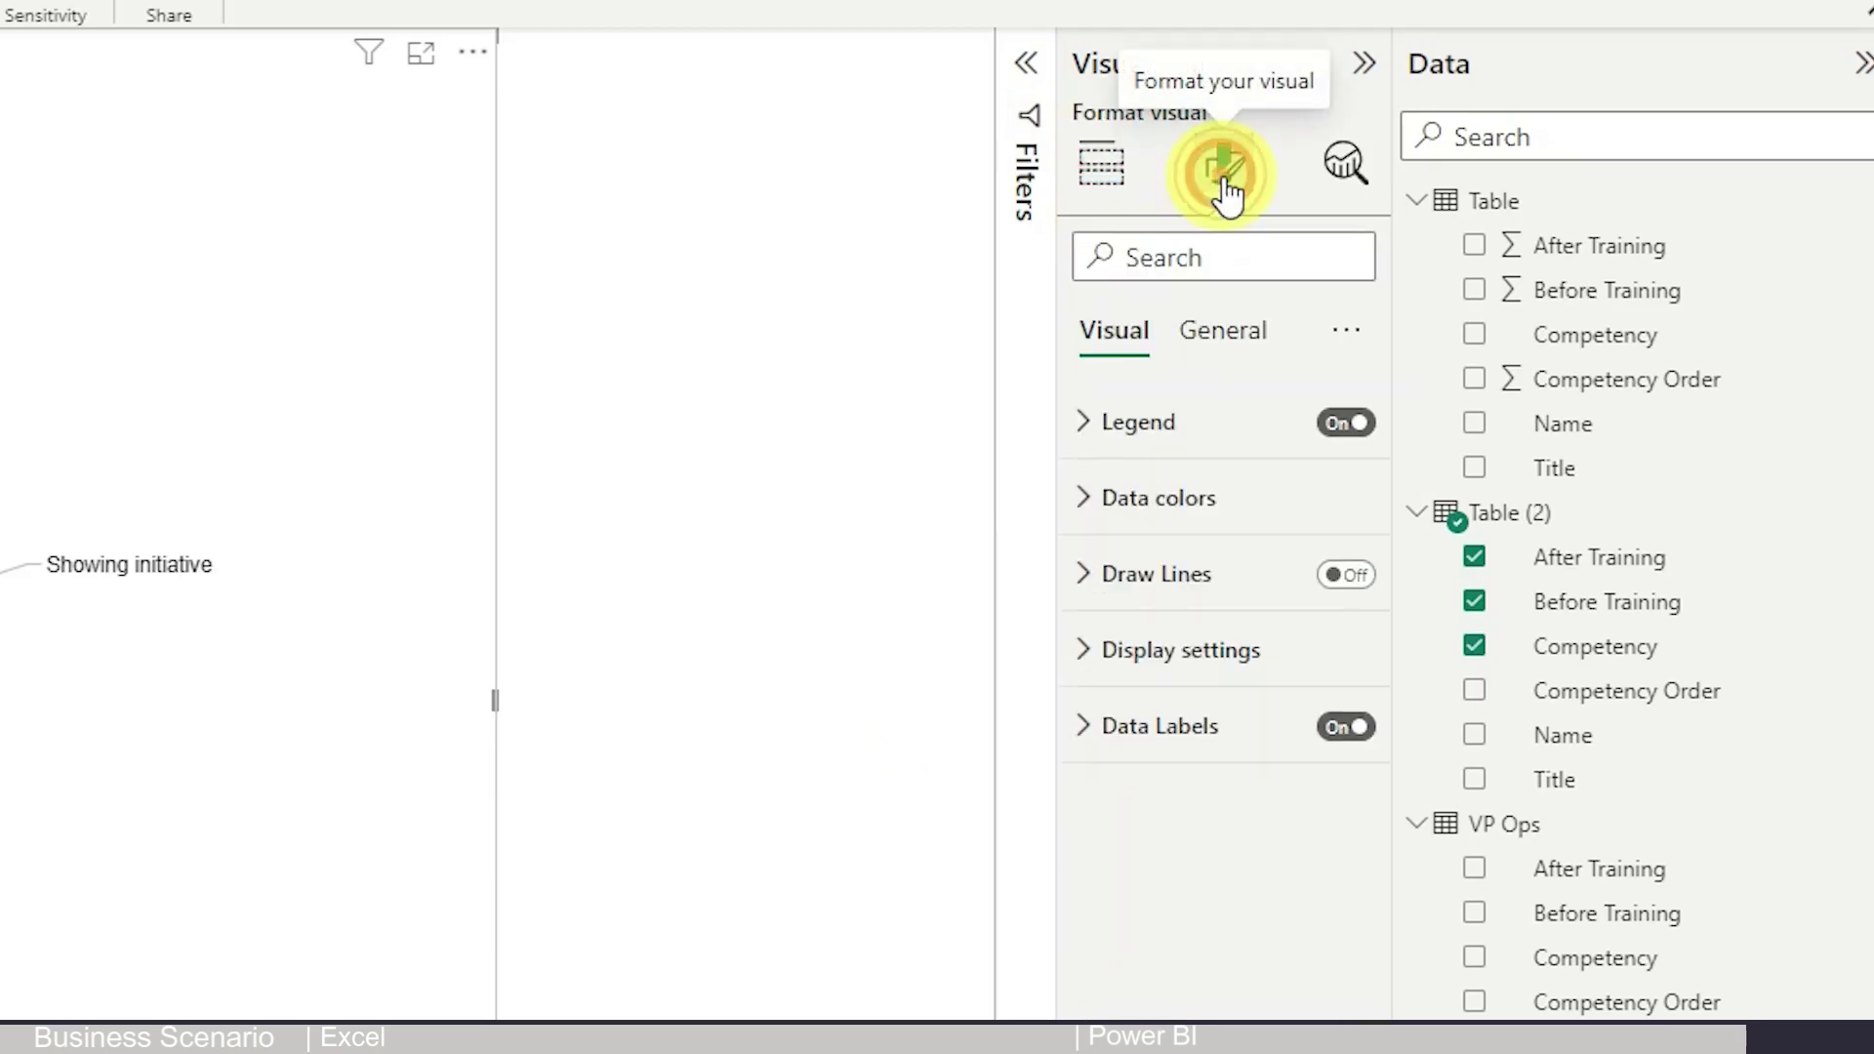
pyautogui.click(1159, 495)
pyautogui.click(1159, 625)
pyautogui.click(1129, 942)
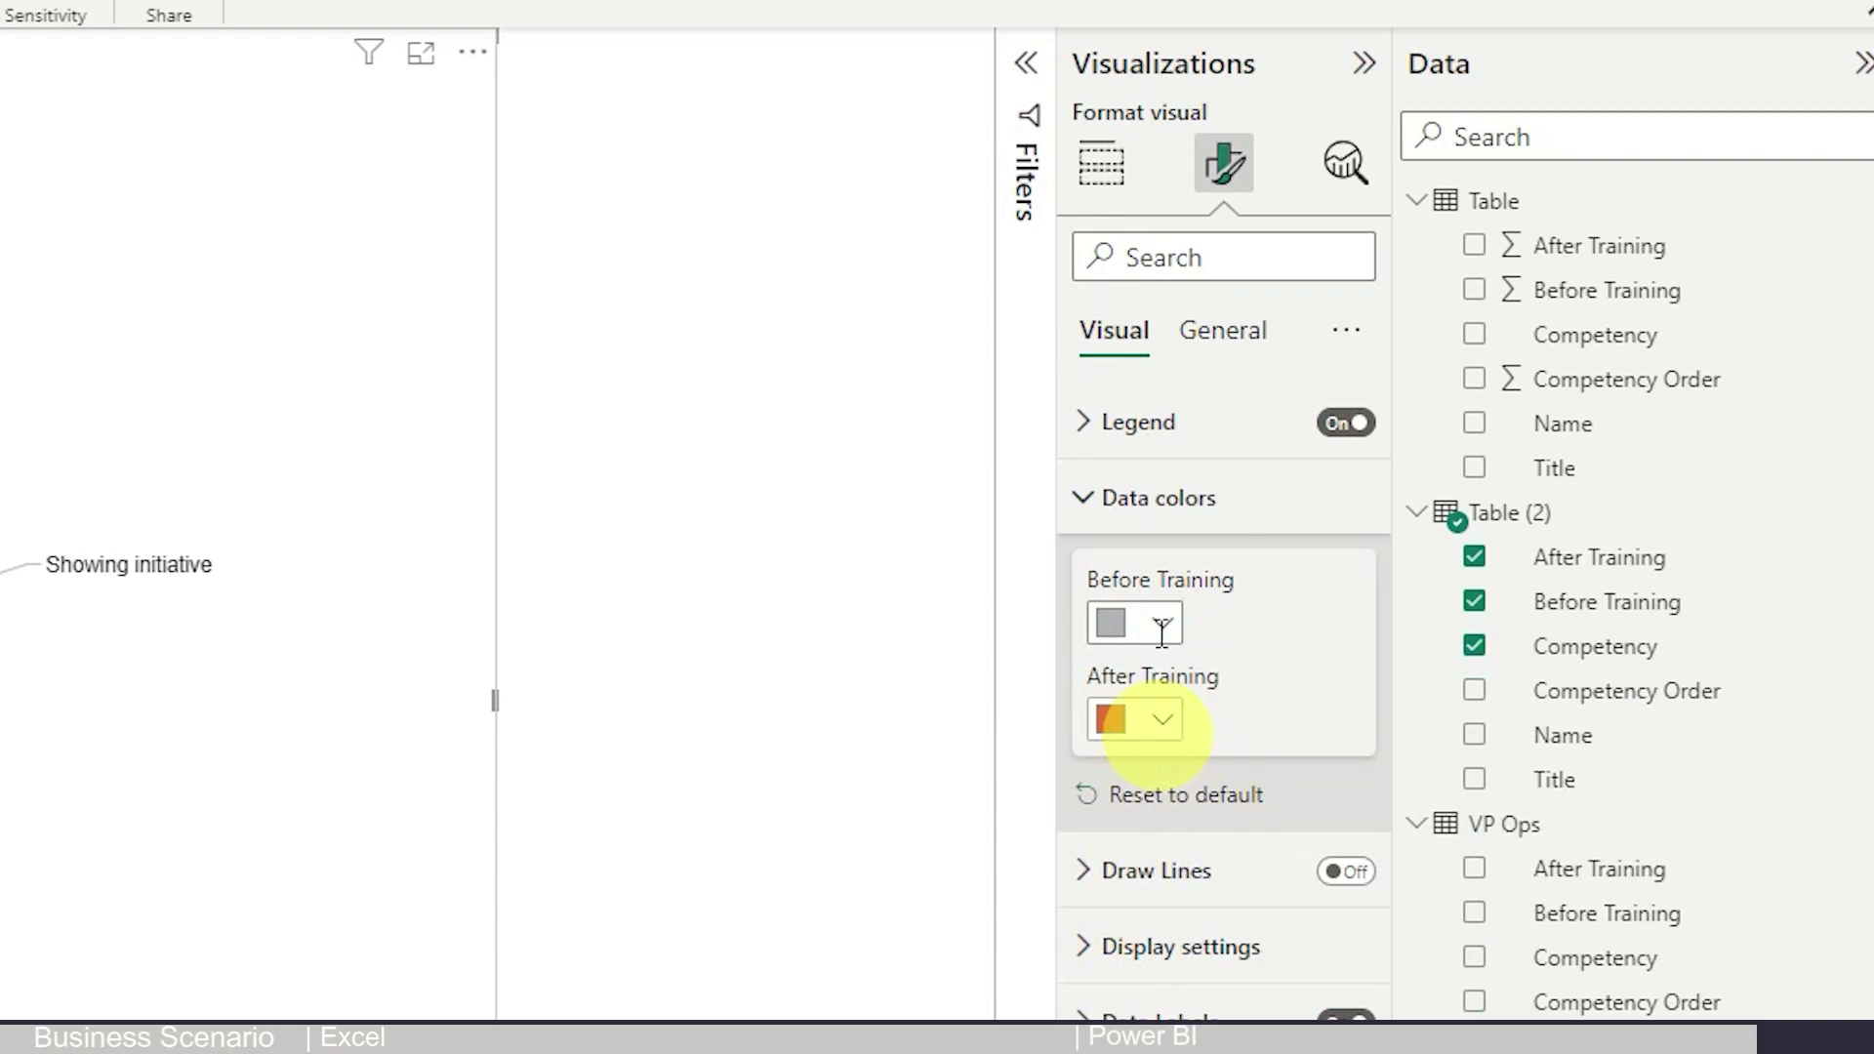